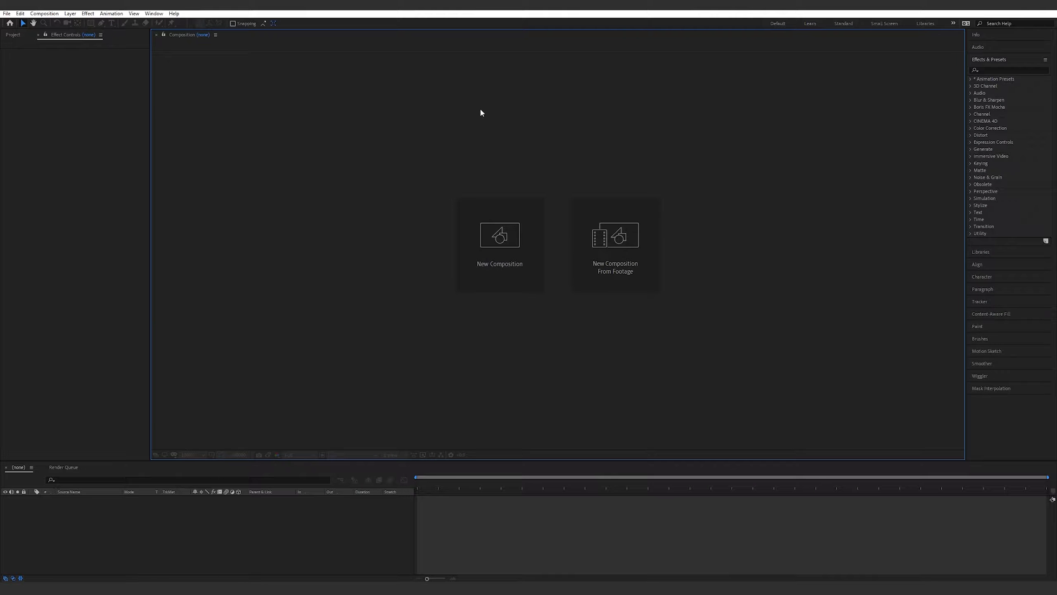
Import the Background render as a PNG sequence from the ROCKSPIRE folder, starting with Background_0001.png.
{"action": "right_click", "coordinate": [84, 164]}
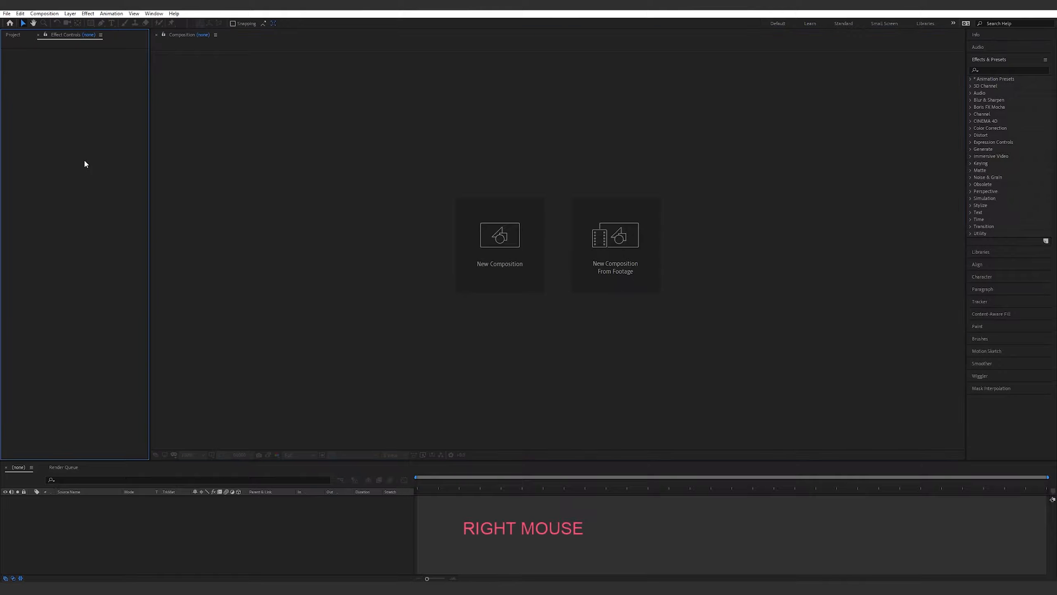
{"action": "left_click", "coordinate": [25, 35]}
{"action": "right_click", "coordinate": [64, 184]}
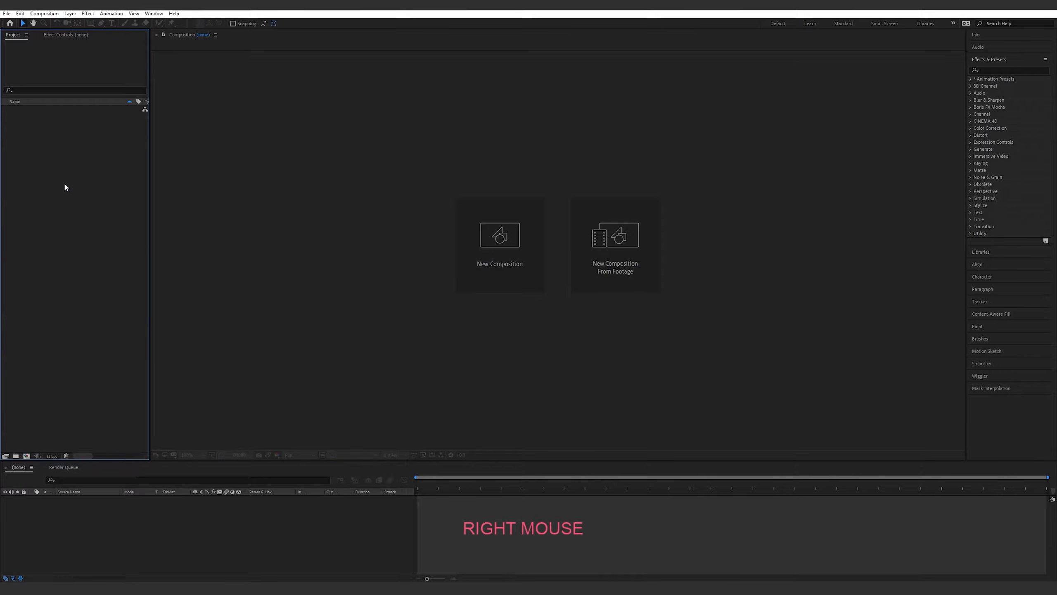
{"action": "left_click", "coordinate": [100, 227]}
{"action": "left_click", "coordinate": [223, 226]}
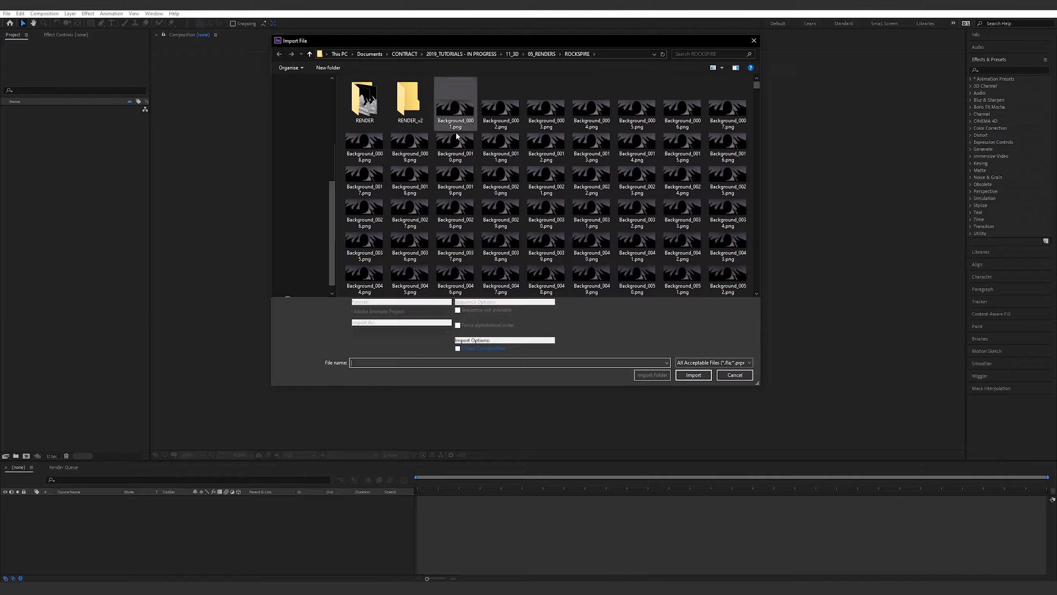
{"action": "left_click", "coordinate": [458, 116]}
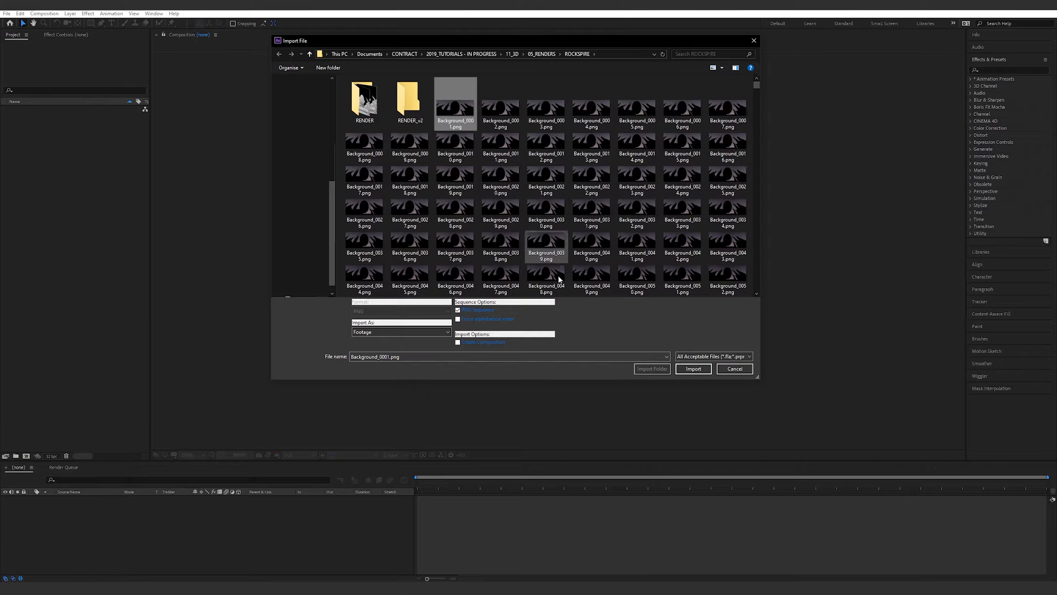
{"action": "left_click", "coordinate": [470, 312]}
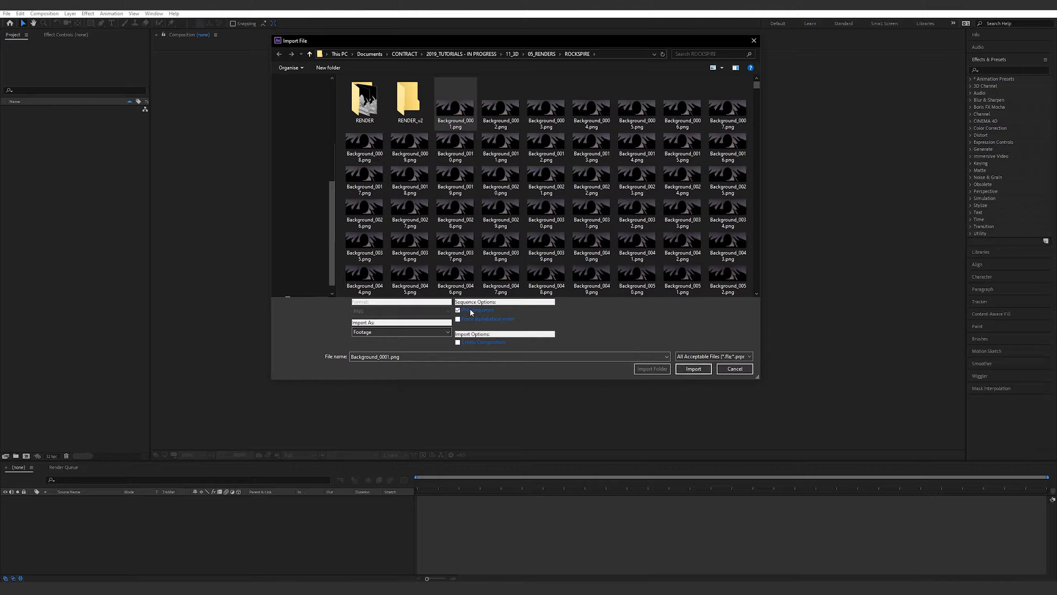
{"action": "left_click", "coordinate": [471, 106]}
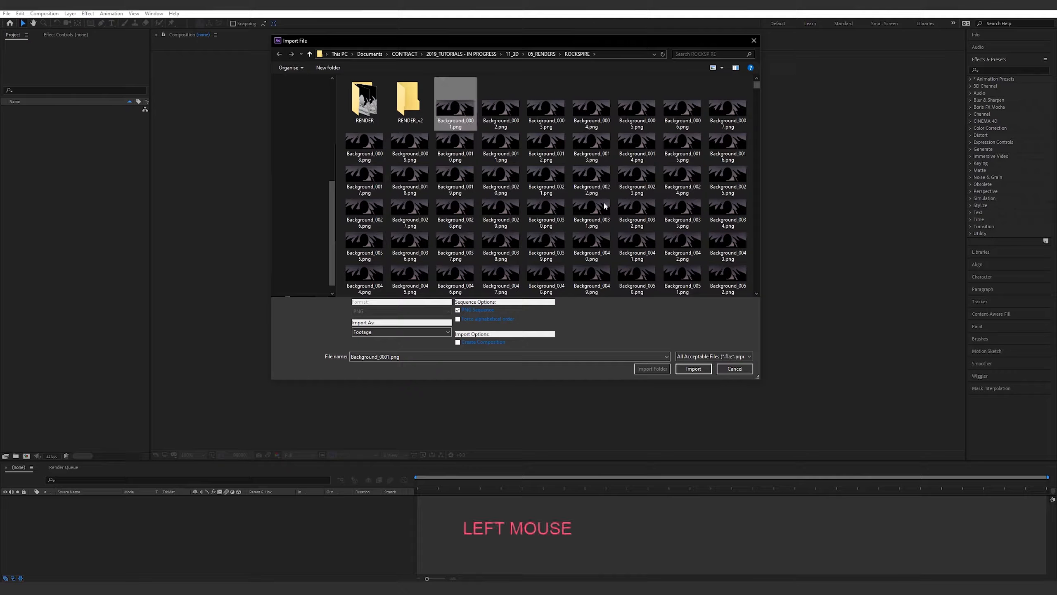
{"action": "left_click", "coordinate": [692, 368]}
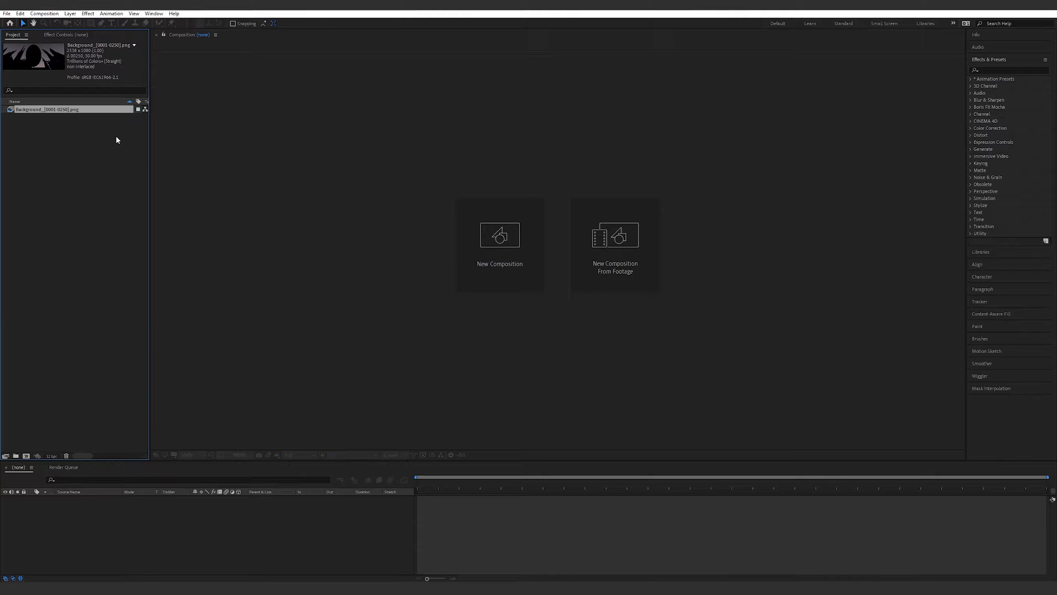
Import the EggMatt, Fog and RockSpire PNG sequences from the ROCKSPIRE folder.
{"action": "right_click", "coordinate": [71, 145]}
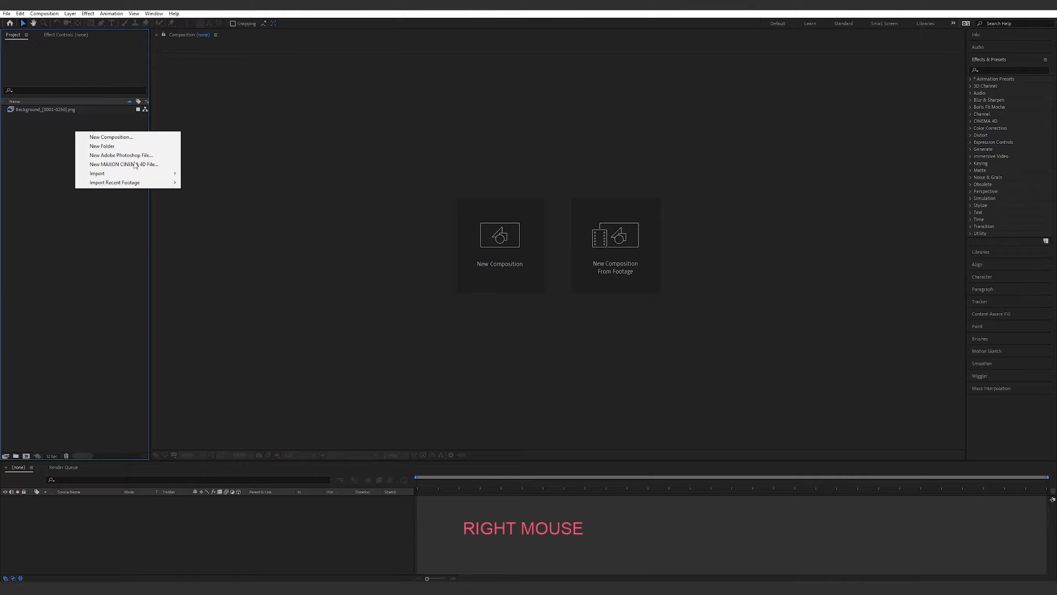
{"action": "left_click", "coordinate": [108, 171]}
{"action": "left_click", "coordinate": [244, 174]}
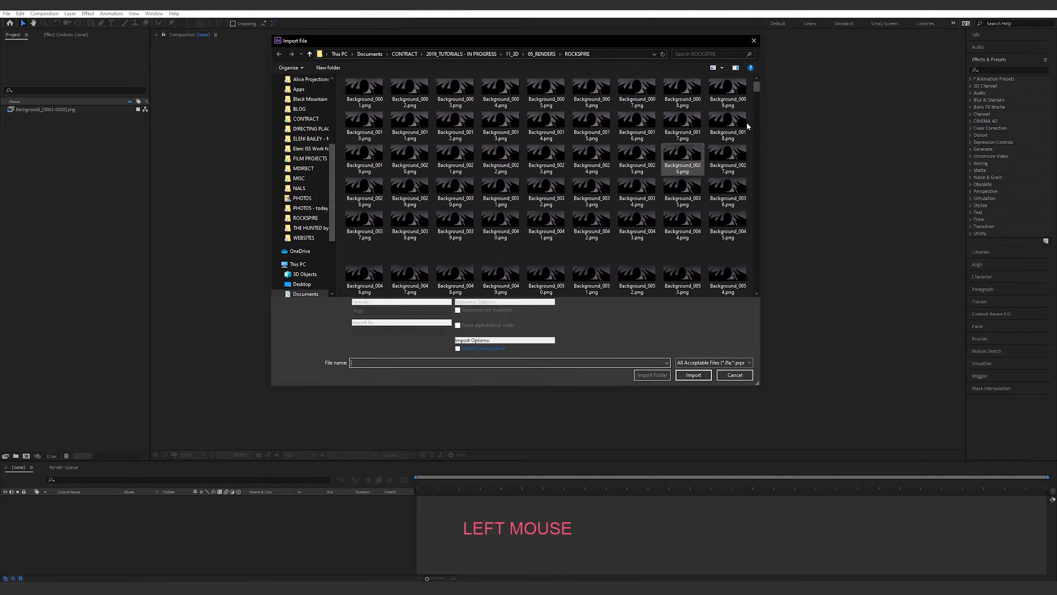
{"action": "left_click_drag", "start_coordinate": [754, 93], "coordinate": [754, 106]}
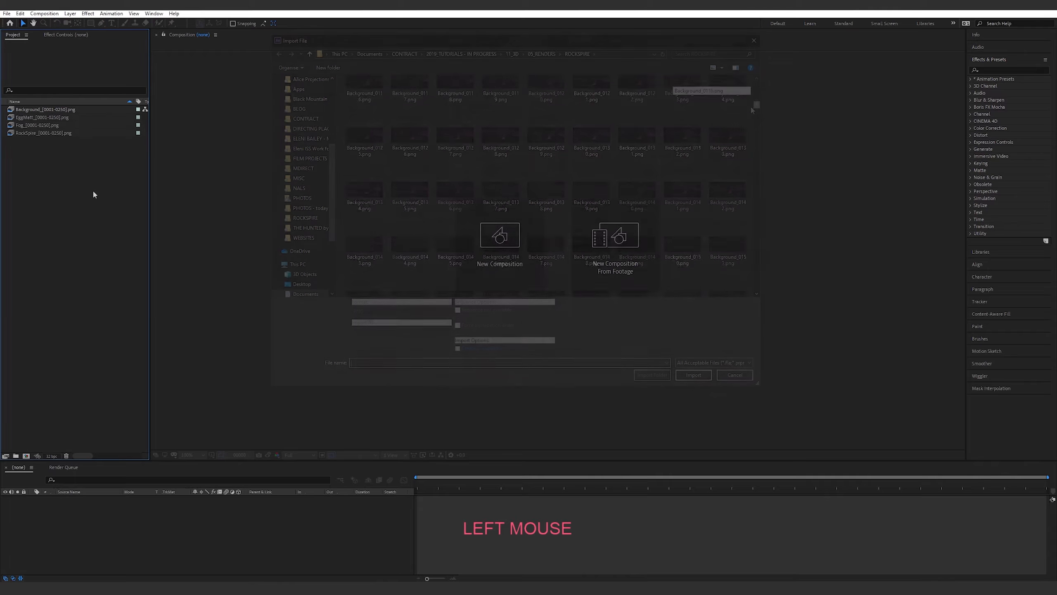
Interpret the RockSpire sequence at an assumed frame rate of 24 frames per second.
{"action": "left_click", "coordinate": [39, 119]}
{"action": "left_click", "coordinate": [40, 147]}
{"action": "left_click", "coordinate": [60, 134]}
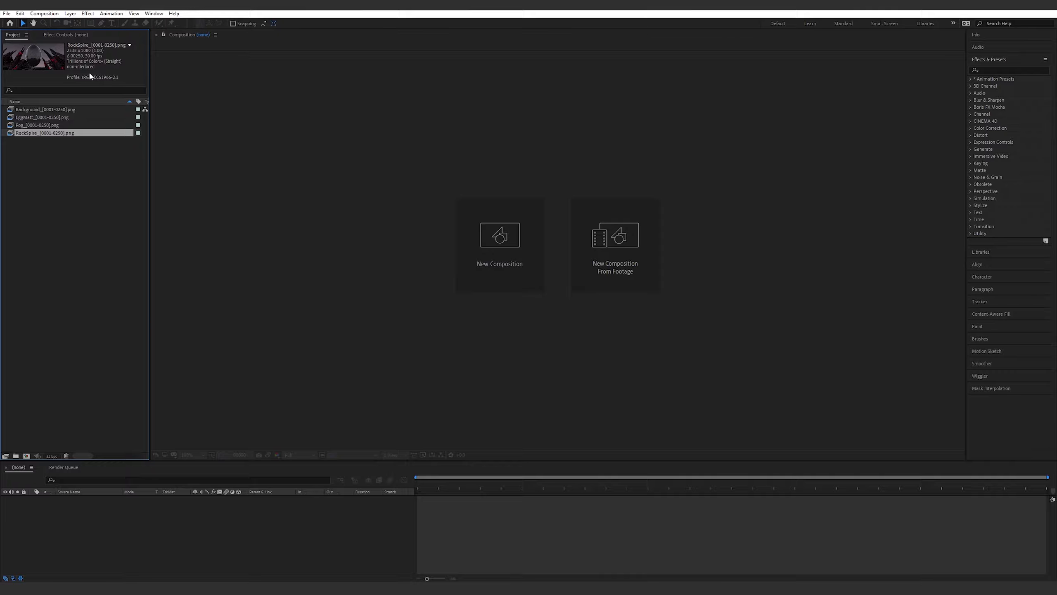
{"action": "right_click", "coordinate": [49, 135]}
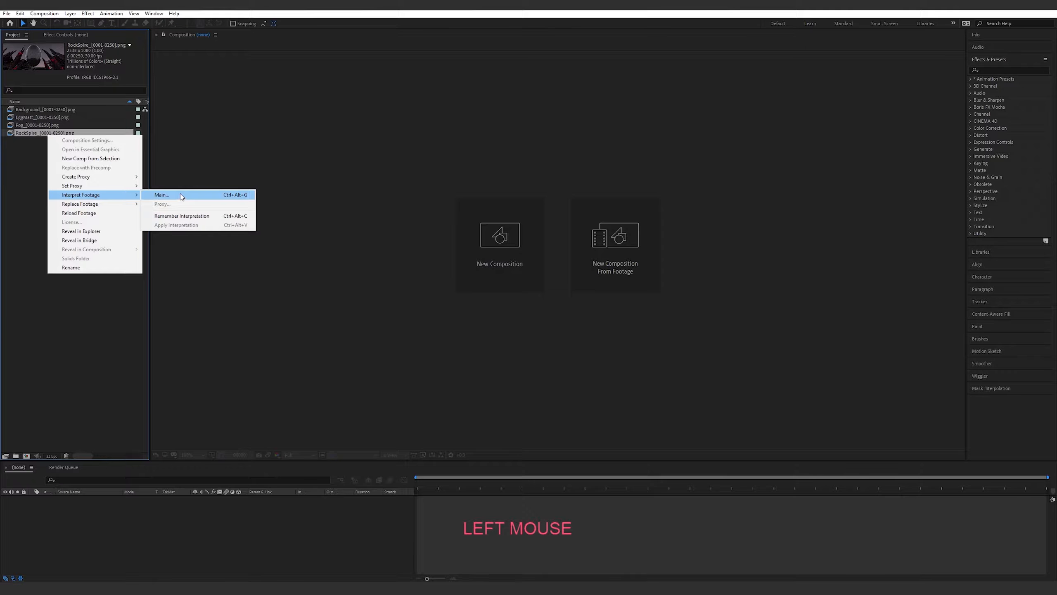
{"action": "left_click", "coordinate": [180, 193]}
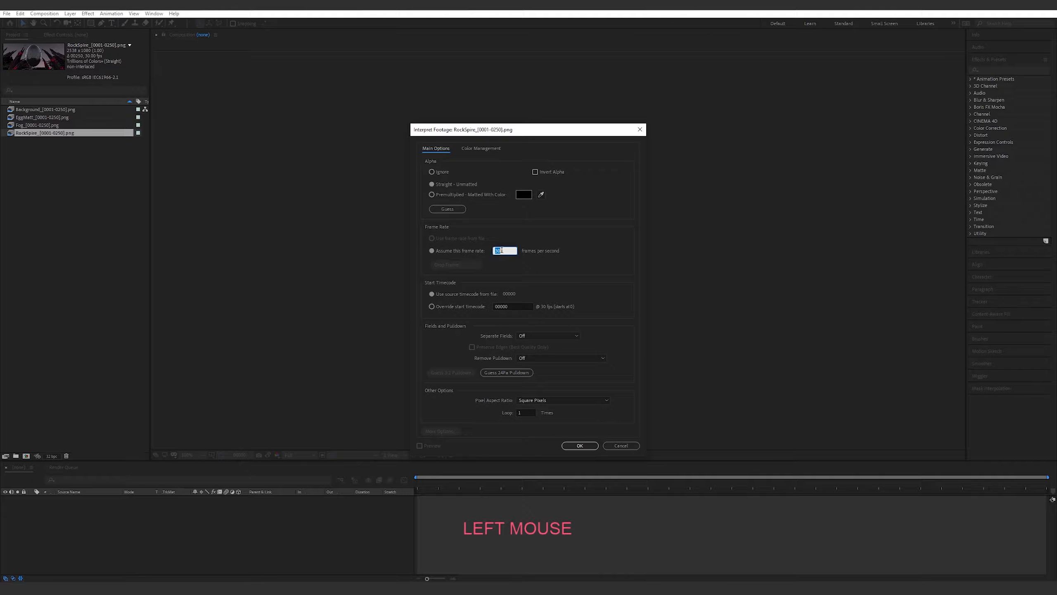
{"action": "type", "text": "24"}
{"action": "key", "text": "Return"}
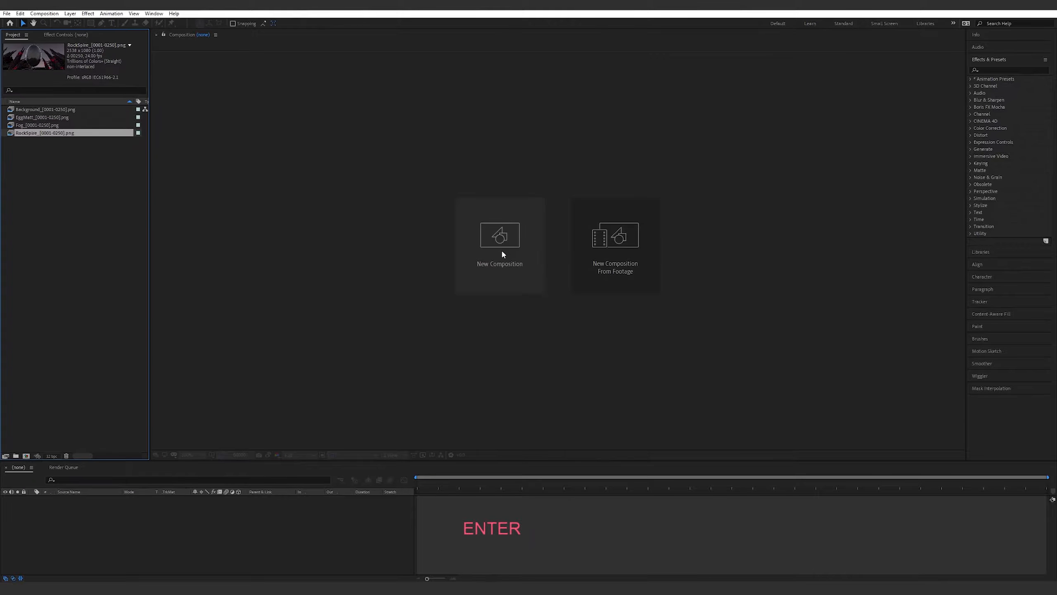
Remember the RockSpire footage interpretation and apply it to the Background, EggMatt and Fog sequences.
{"action": "right_click", "coordinate": [57, 134]}
{"action": "mouse_move", "coordinate": [125, 199]}
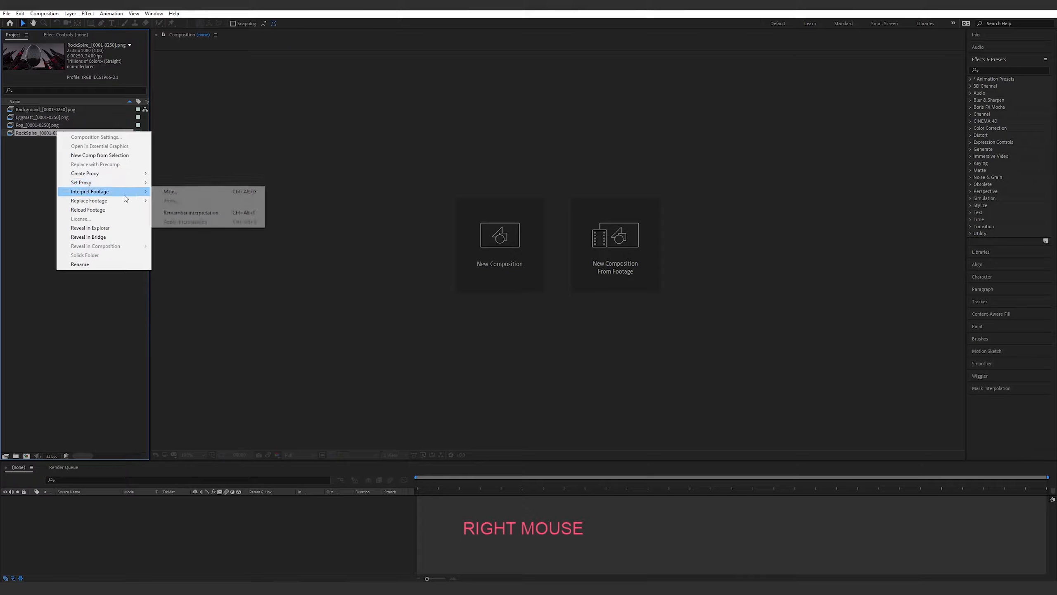
{"action": "left_click", "coordinate": [190, 213]}
{"action": "left_click", "coordinate": [60, 126]}
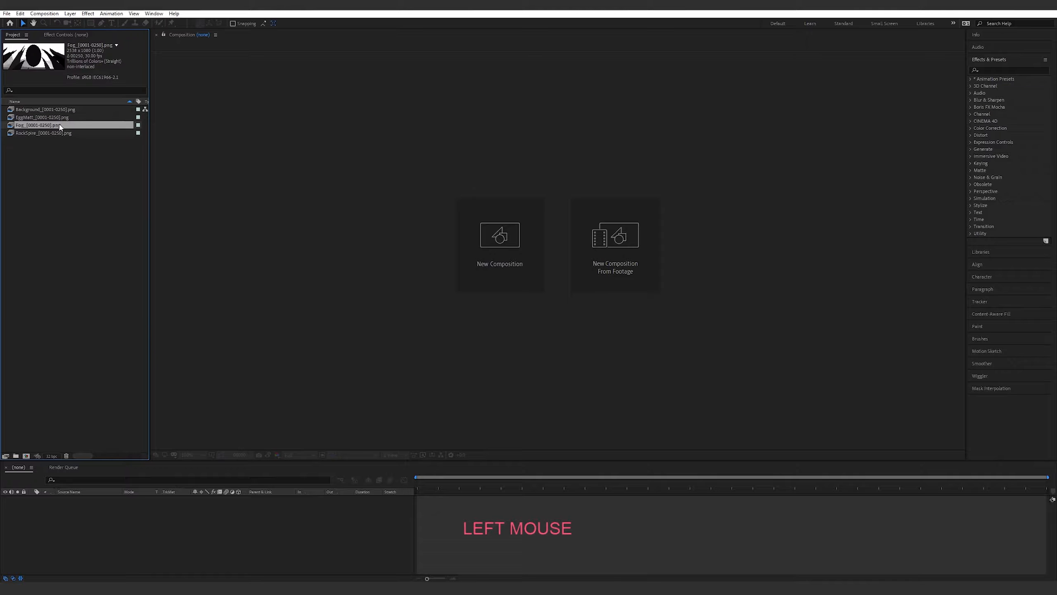
{"action": "left_click", "coordinate": [61, 110], "text": "shift"}
{"action": "right_click", "coordinate": [64, 114]}
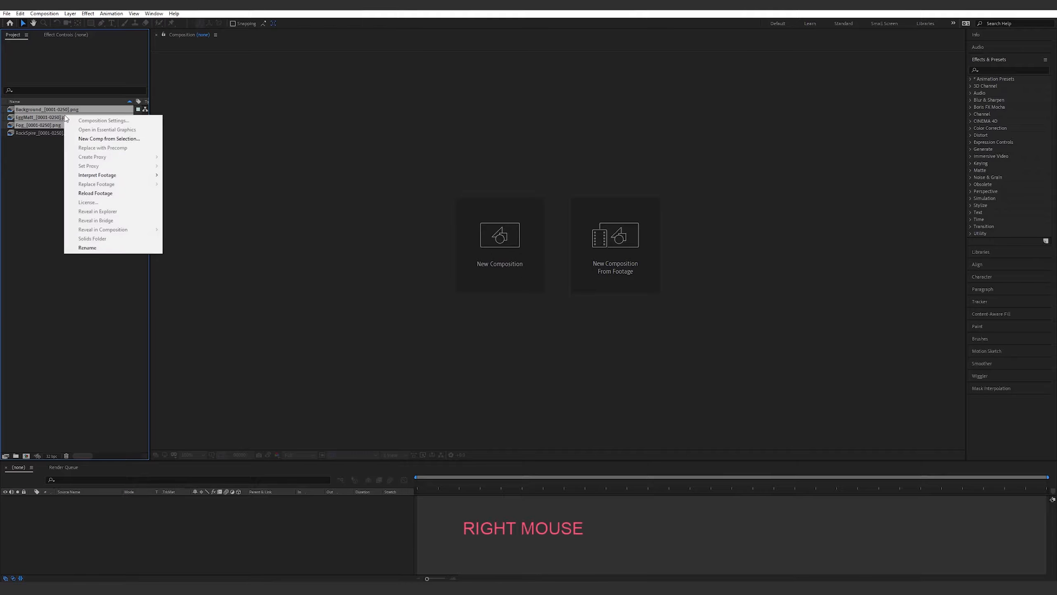
{"action": "left_click", "coordinate": [121, 174]}
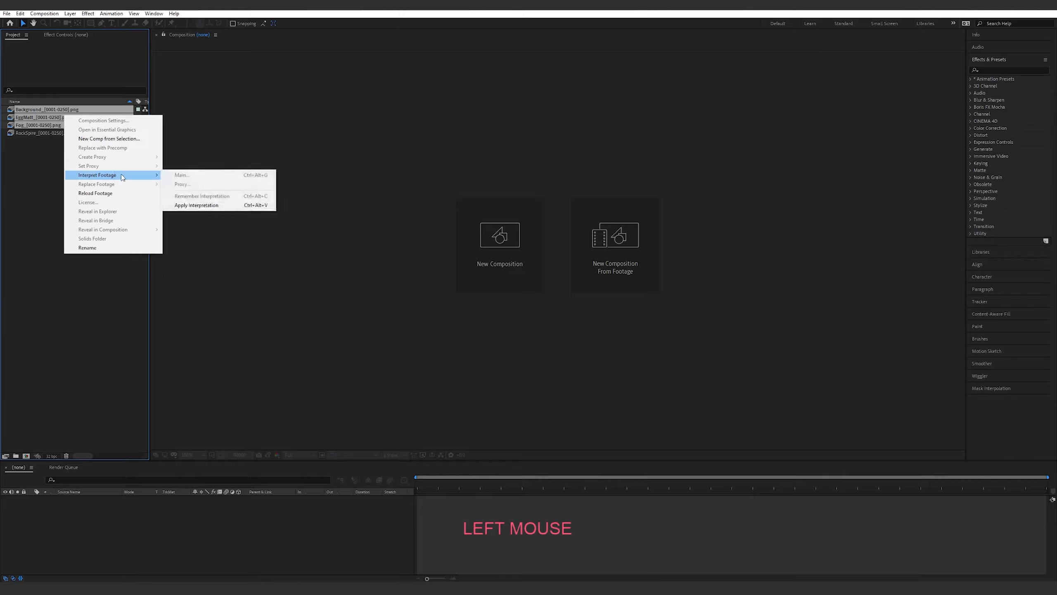
{"action": "left_click", "coordinate": [195, 205]}
{"action": "left_click", "coordinate": [43, 174]}
{"action": "left_click", "coordinate": [43, 118]}
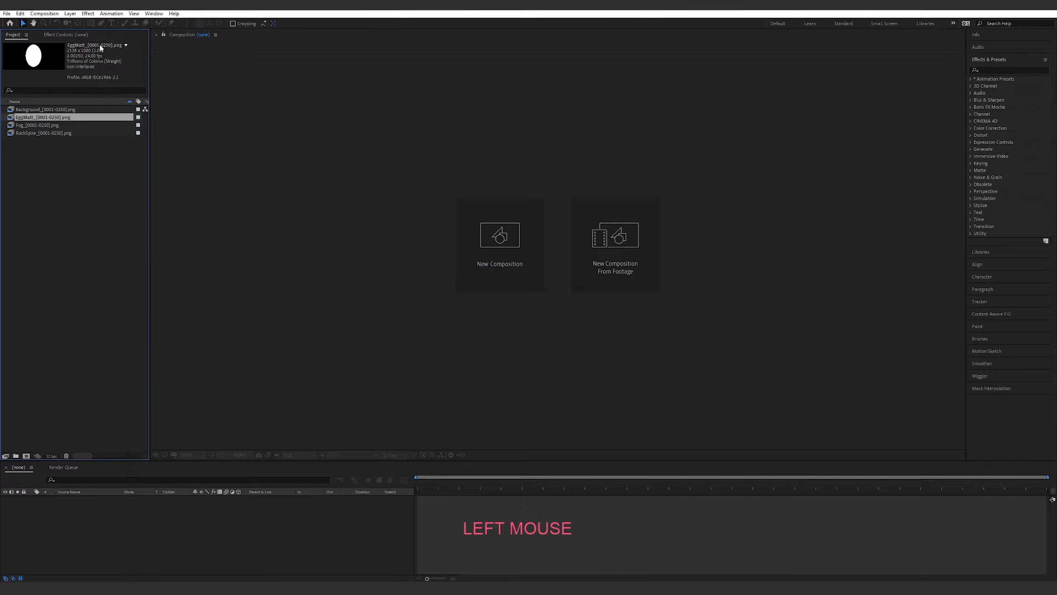
{"action": "left_click", "coordinate": [81, 183]}
Create a new composition from the RockSpire sequence and set its preview resolution to Full.
{"action": "left_click", "coordinate": [36, 133]}
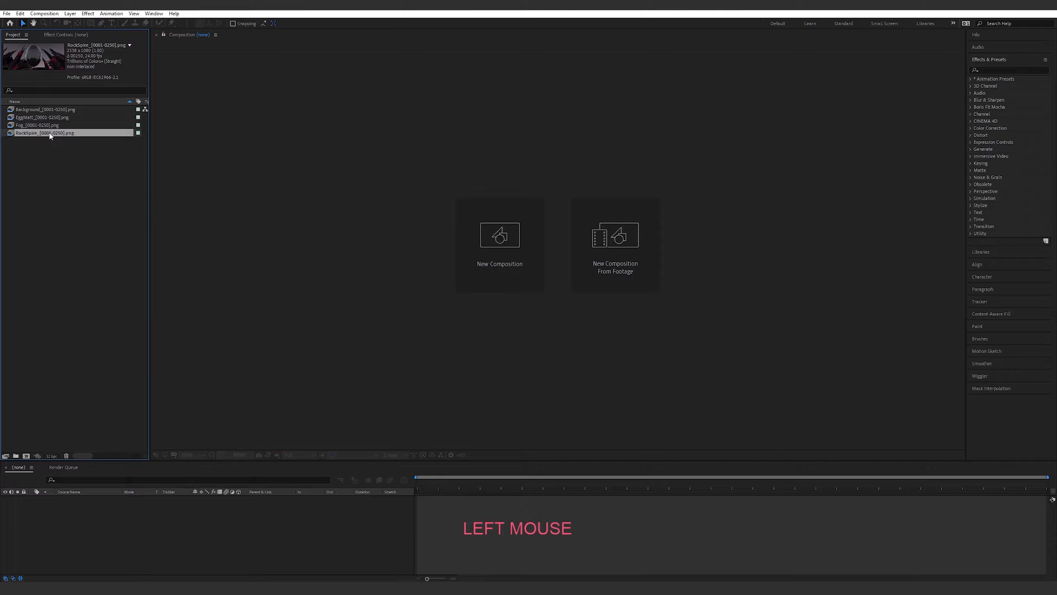
{"action": "left_click_drag", "start_coordinate": [52, 134], "coordinate": [27, 457]}
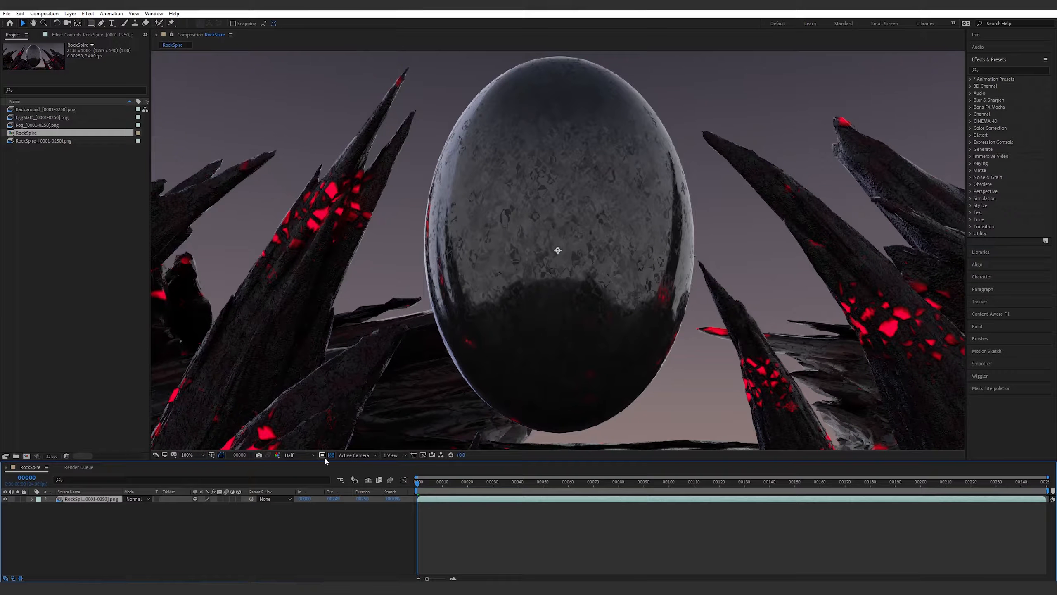
{"action": "left_click", "coordinate": [299, 455]}
{"action": "left_click", "coordinate": [298, 474]}
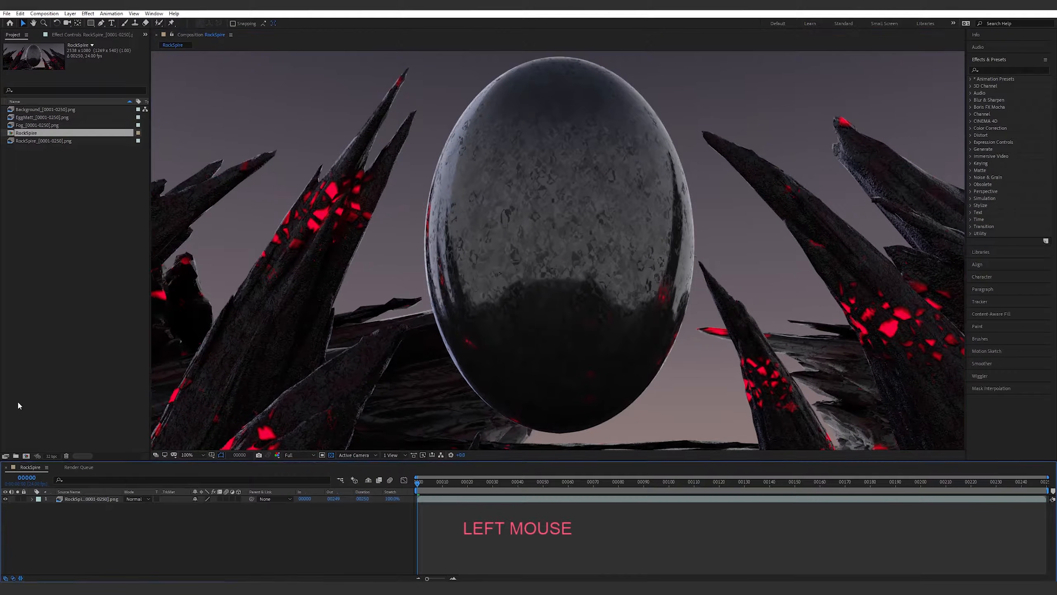
Set the project colour depth to 8 bits per channel and disable Linearize Working Space.
{"action": "left_click", "coordinate": [55, 449]}
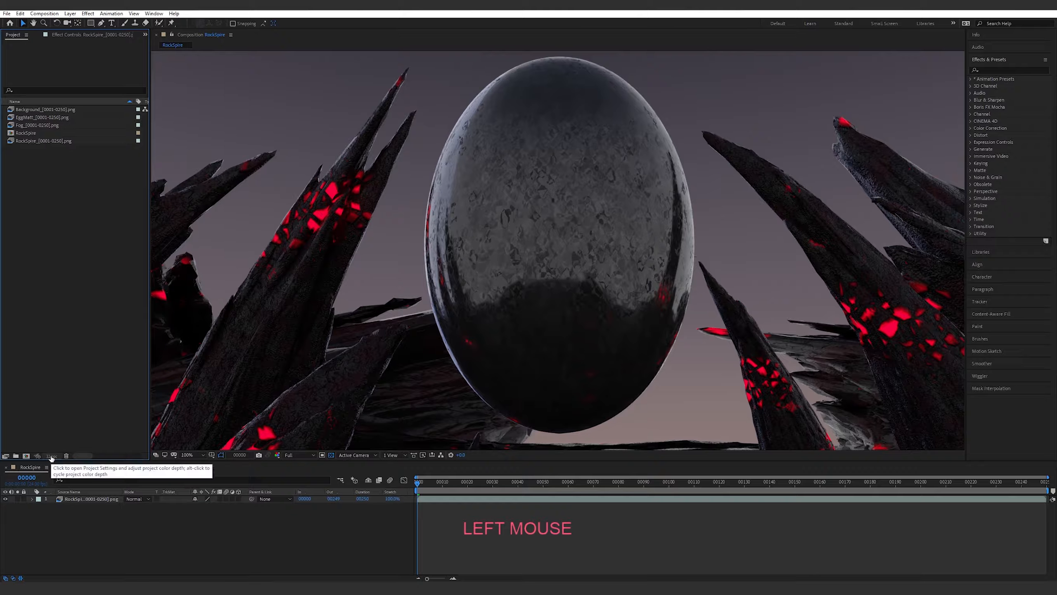
{"action": "left_click", "coordinate": [51, 456]}
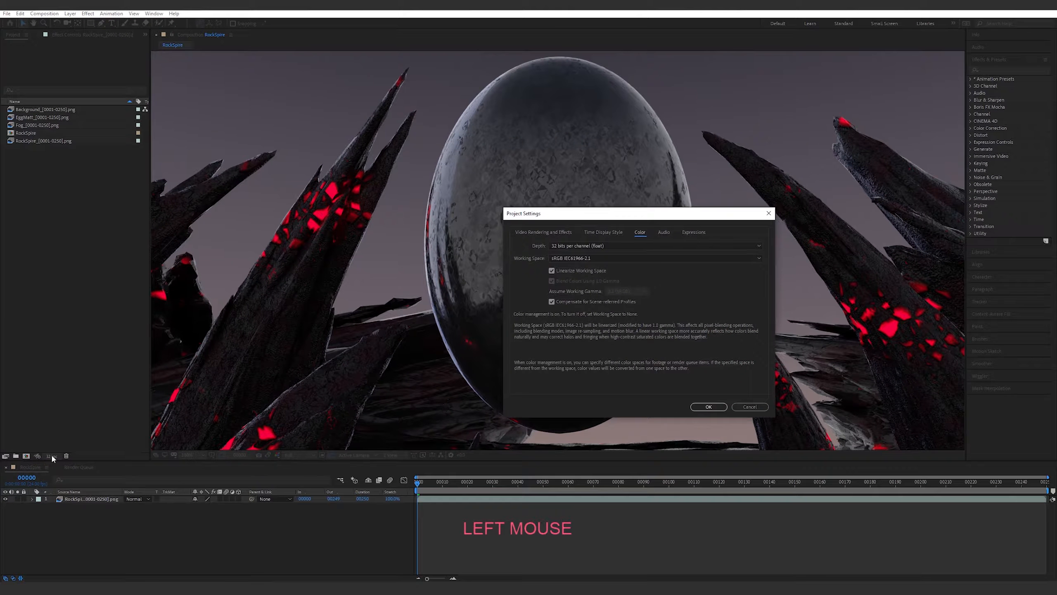
{"action": "left_click", "coordinate": [600, 245]}
{"action": "left_click", "coordinate": [591, 254]}
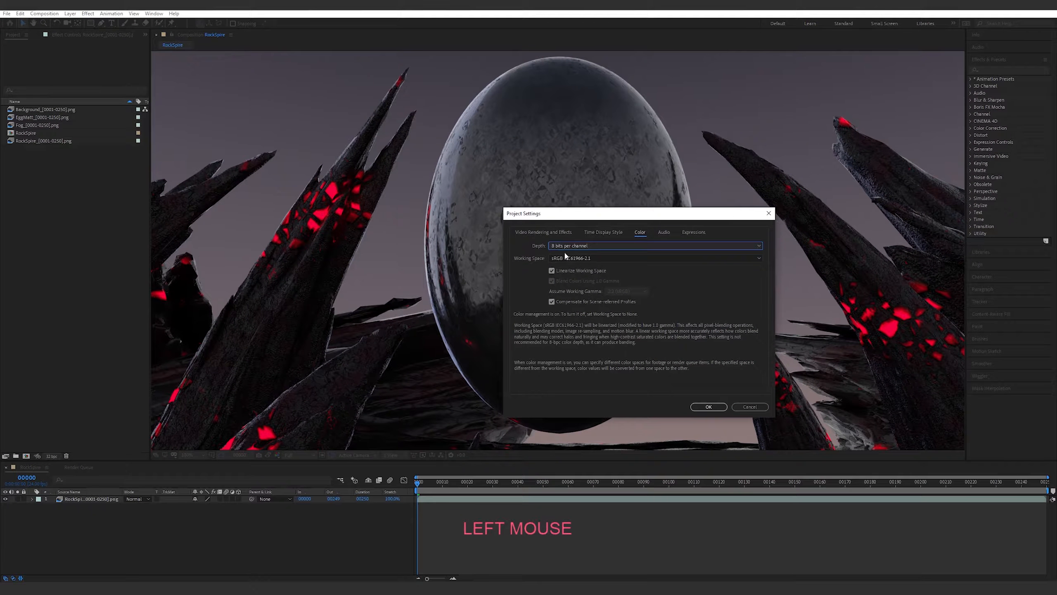
{"action": "left_click", "coordinate": [552, 270]}
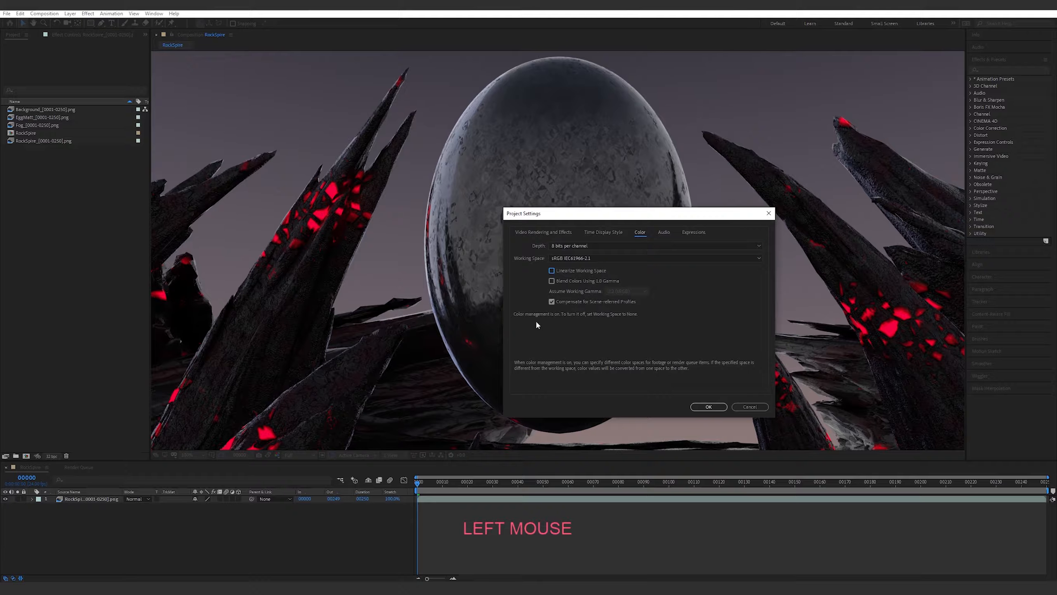
{"action": "left_click", "coordinate": [709, 407]}
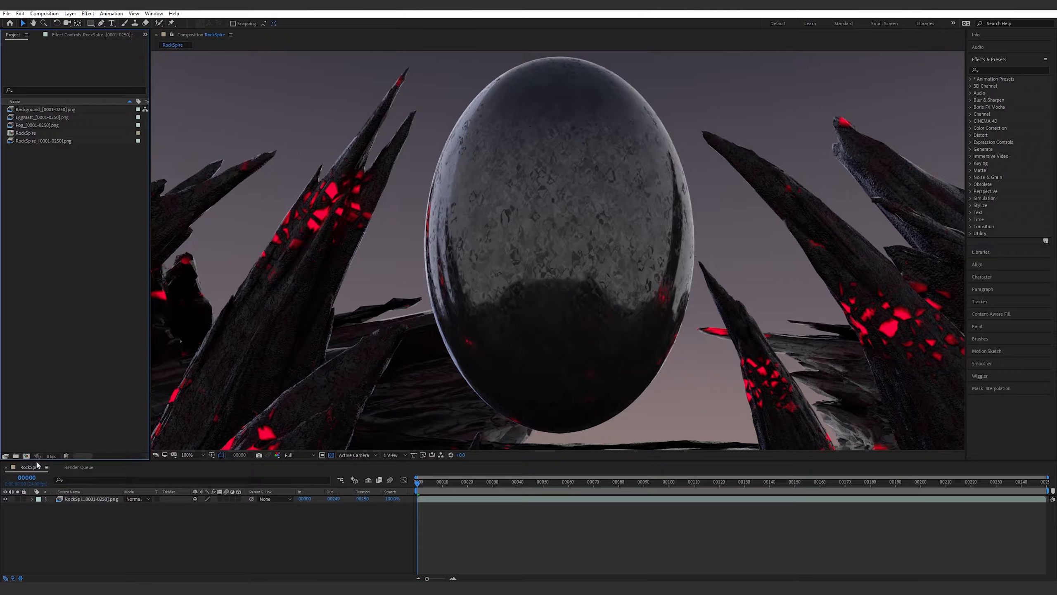
Set the project colour depth to 32 bits per channel (float) and enable Linearize Working Space.
{"action": "left_click", "coordinate": [50, 456]}
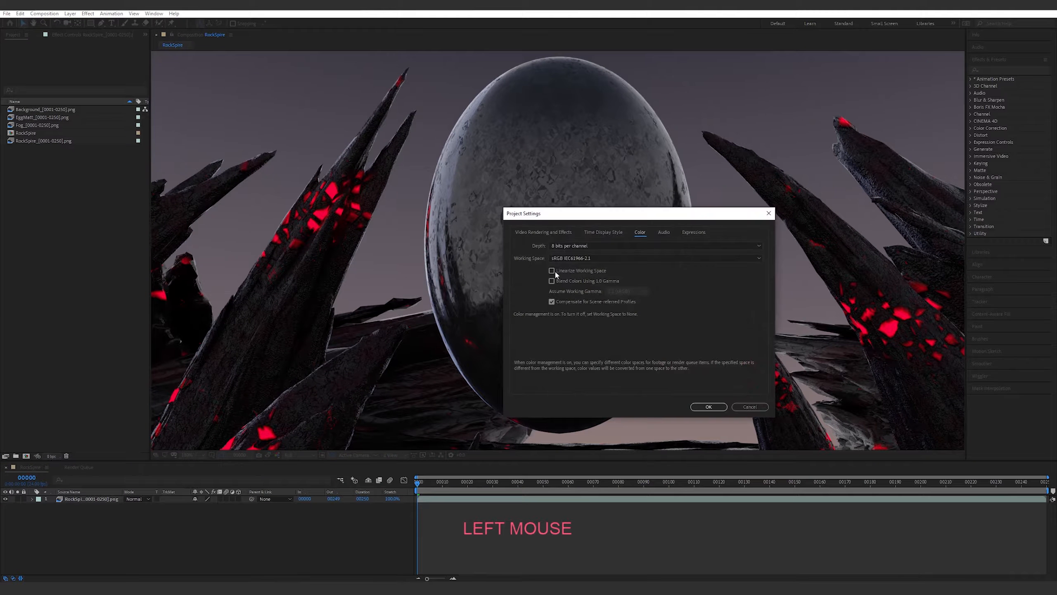
{"action": "left_click", "coordinate": [593, 245]}
{"action": "left_click", "coordinate": [584, 273]}
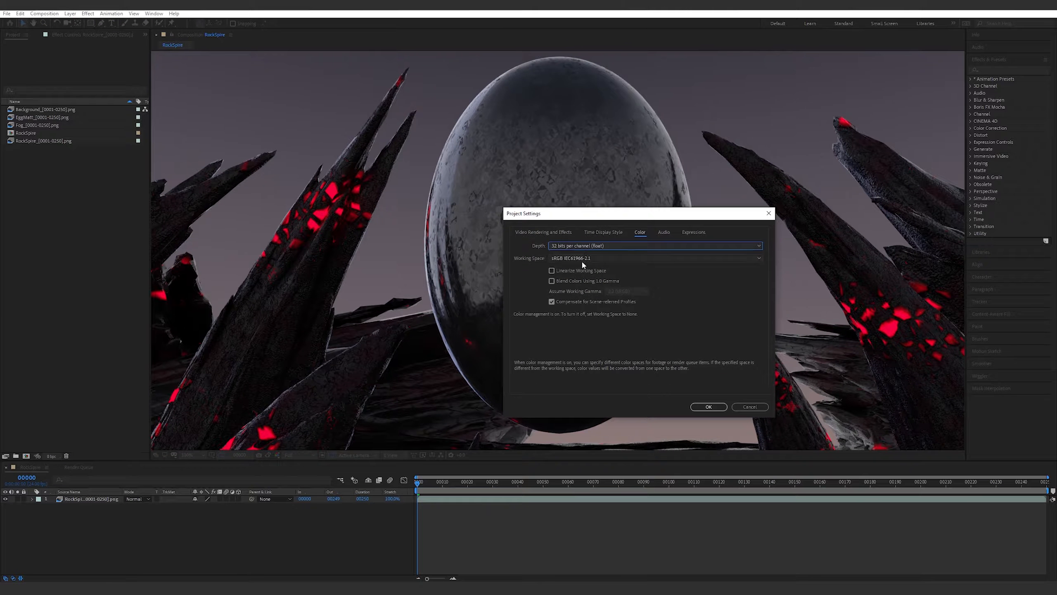
{"action": "left_click", "coordinate": [551, 271]}
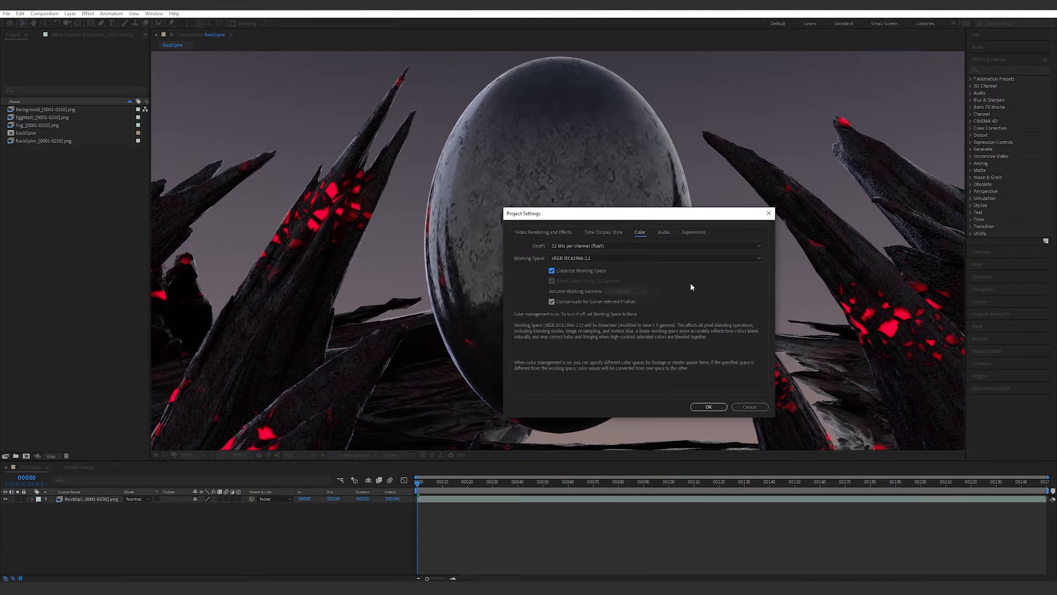
{"action": "left_click", "coordinate": [712, 407]}
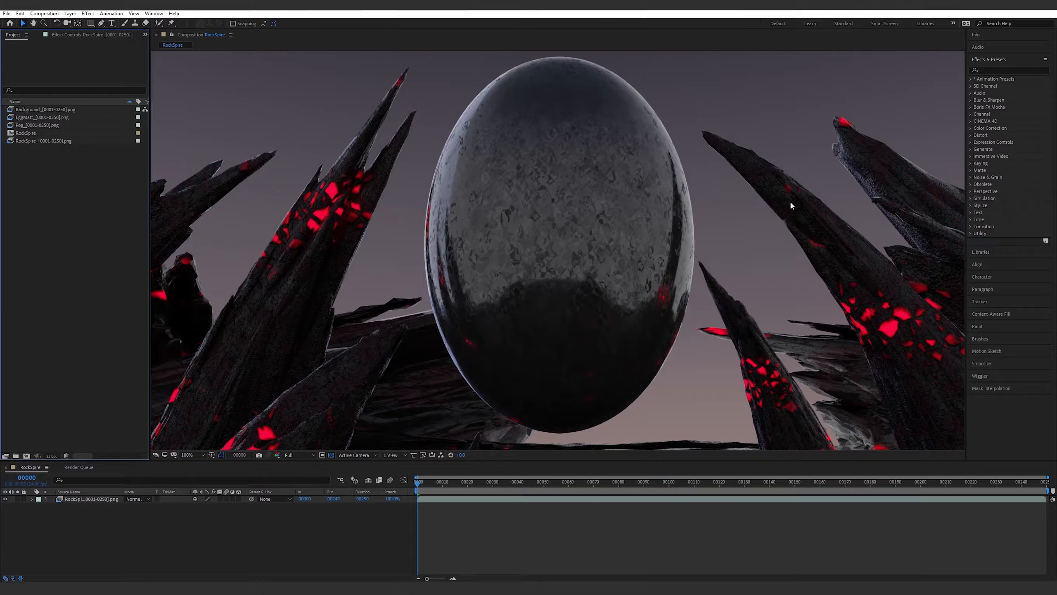
Fit the RockSpire composition to the viewer and preview its animation from frame 190.
{"action": "left_click_drag", "start_coordinate": [418, 482], "coordinate": [871, 480]}
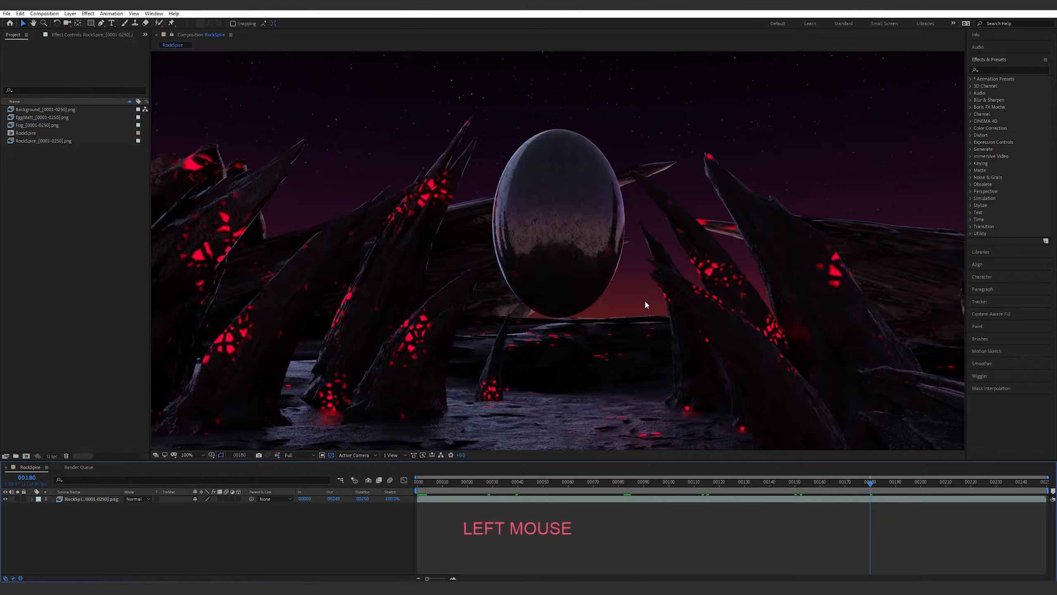
{"action": "scroll", "coordinate": [641, 300], "scroll_direction": "down", "scroll_amount": 2}
{"action": "left_click", "coordinate": [187, 454]}
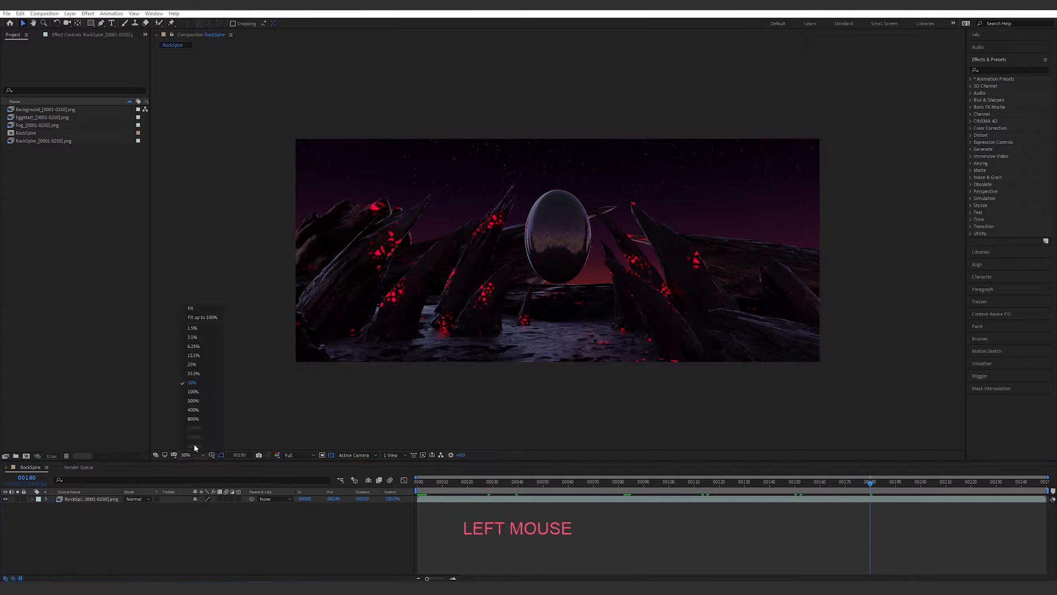
{"action": "left_click", "coordinate": [204, 312]}
{"action": "mouse_move", "coordinate": [891, 483]}
{"action": "left_mouse_down"}
{"action": "mouse_move", "coordinate": [1029, 474]}
{"action": "mouse_move", "coordinate": [896, 499]}
{"action": "left_mouse_up"}
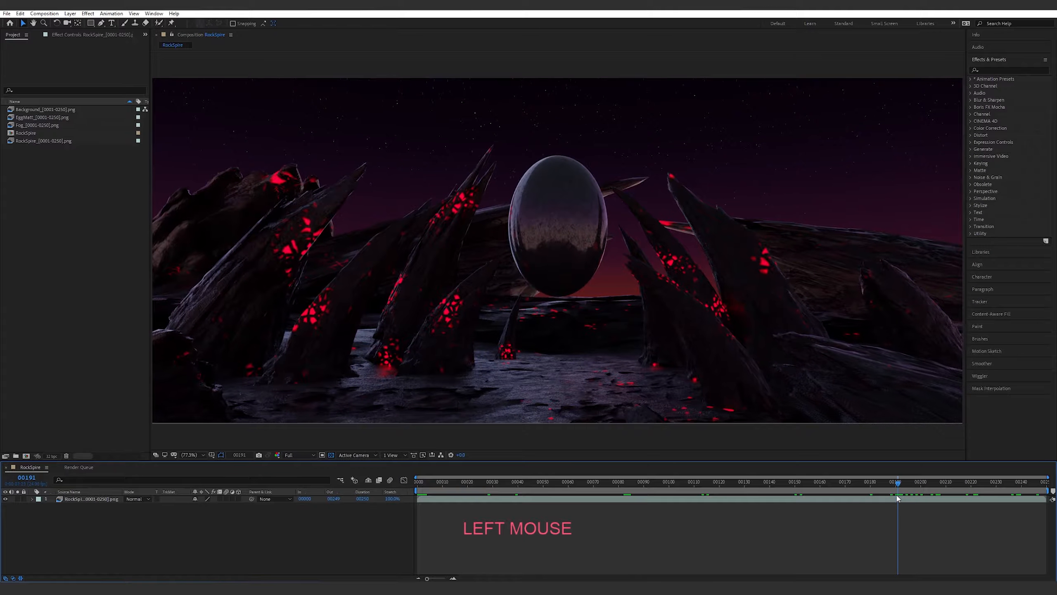
{"action": "key", "text": "space"}
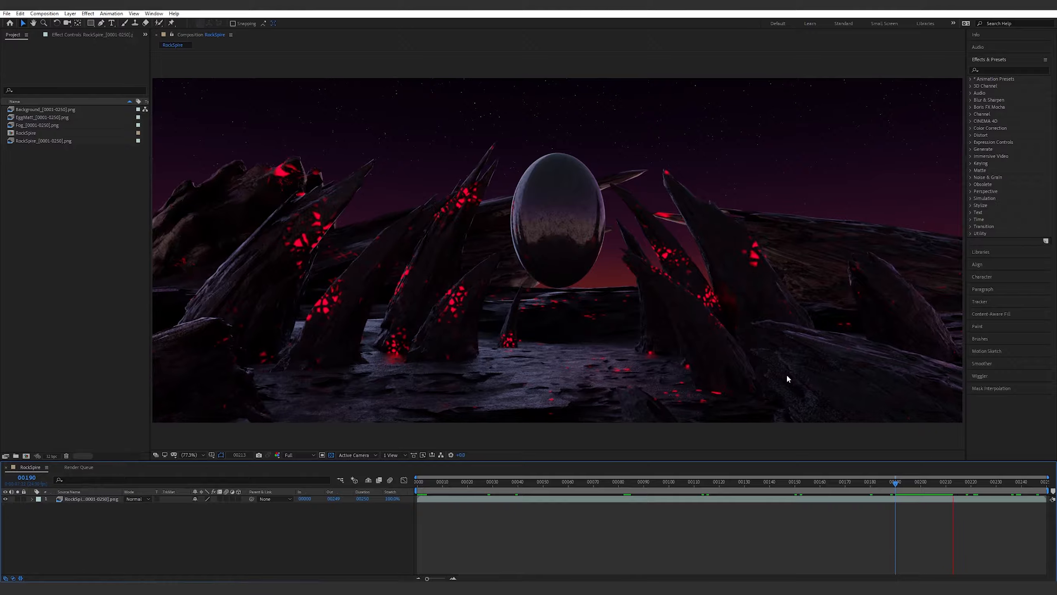
Preview the RockSpire animation from frame 191, and scrub through the timeline to frame 101.
{"action": "left_click", "coordinate": [898, 484]}
{"action": "key", "text": "space"}
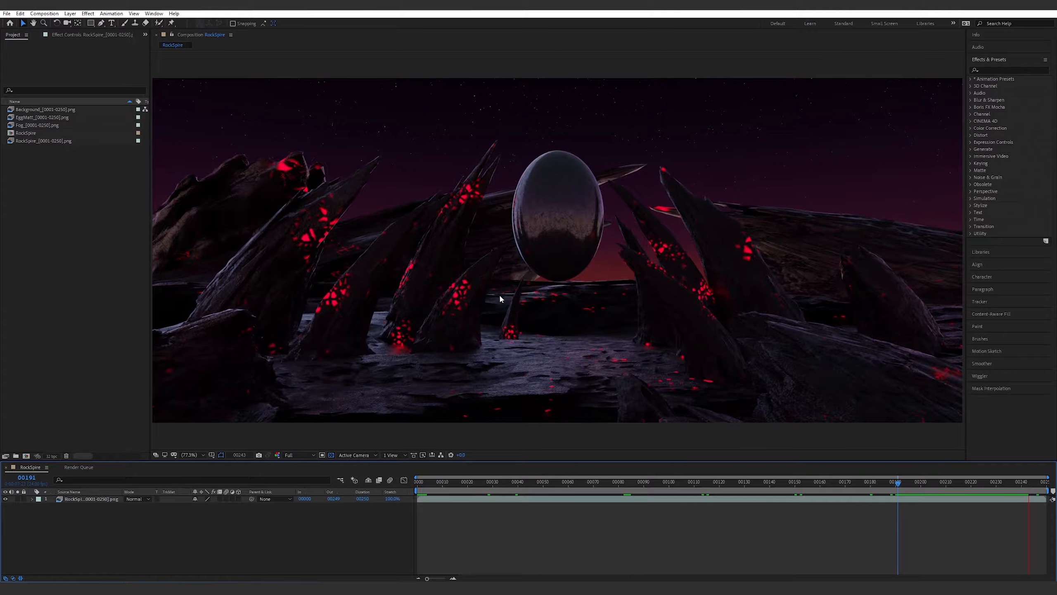
{"action": "key", "text": "space"}
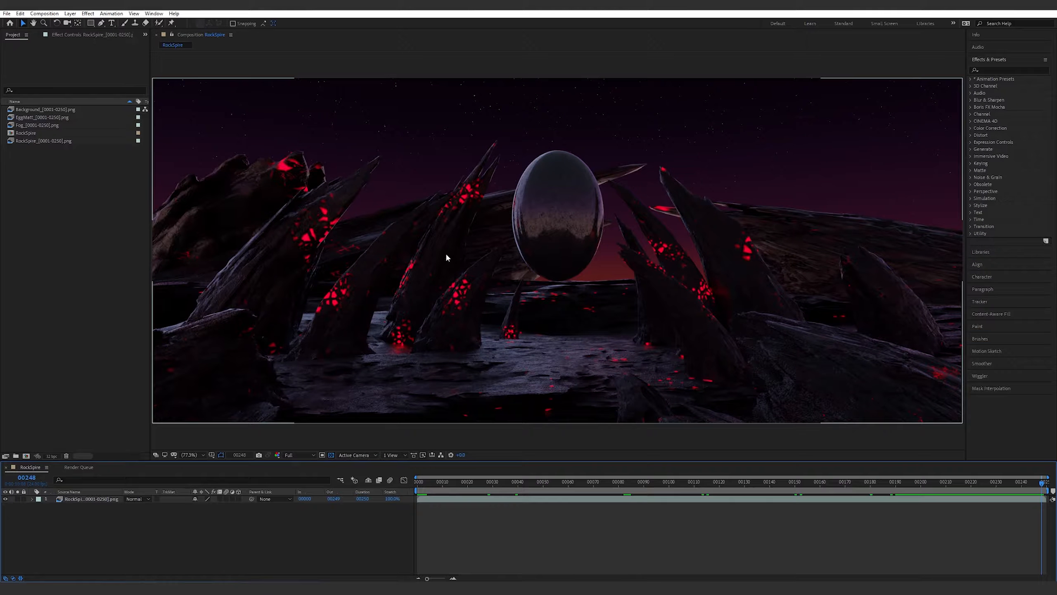
{"action": "left_click_drag", "start_coordinate": [1019, 482], "coordinate": [424, 487]}
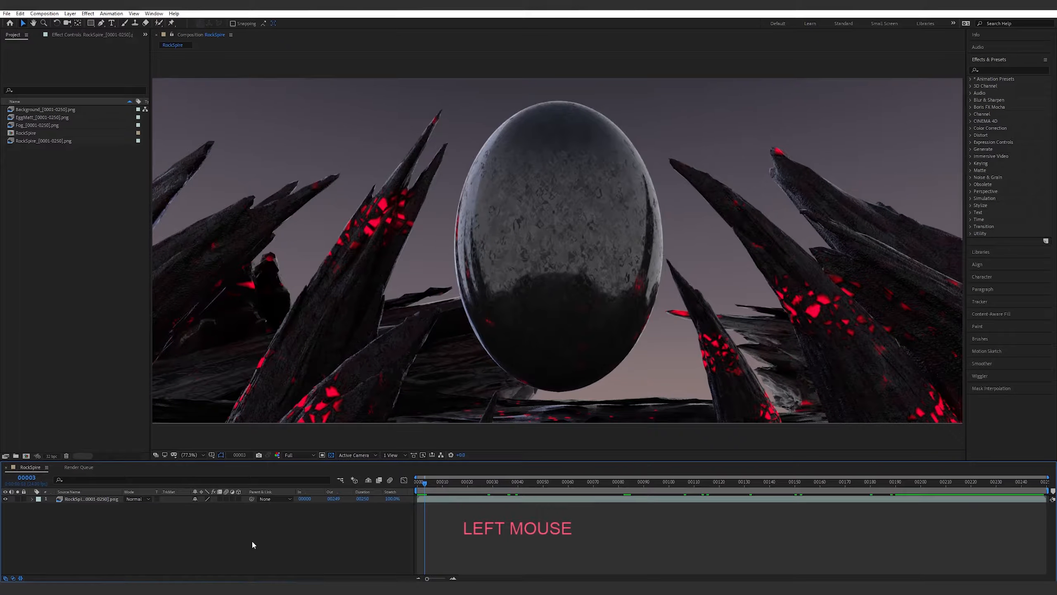
{"action": "left_click_drag", "start_coordinate": [428, 483], "coordinate": [671, 487]}
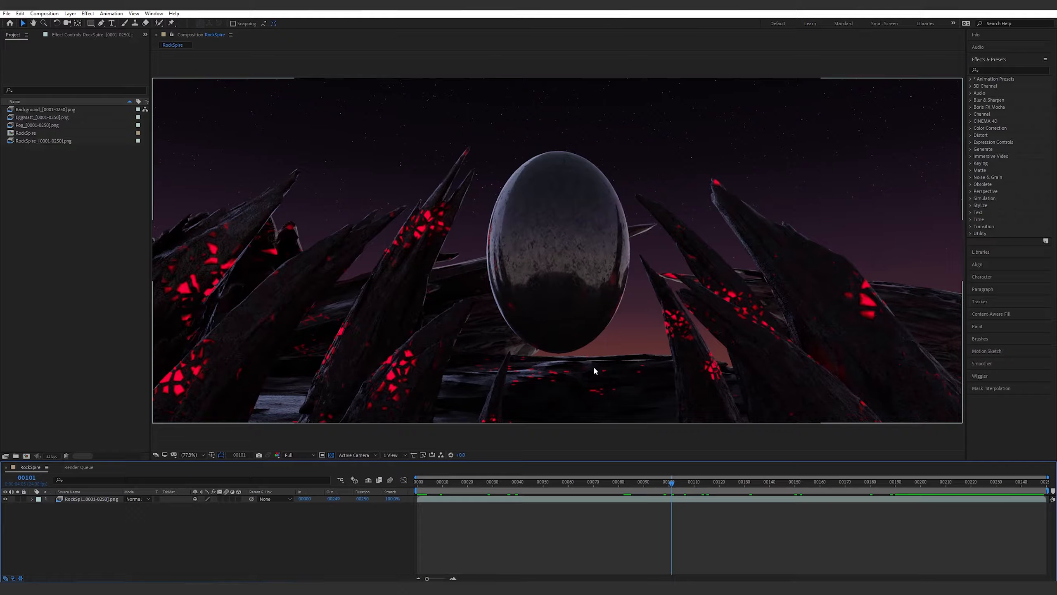
Create a new gray solid layer at composition size, keeping its default name and colour.
{"action": "left_click", "coordinate": [59, 524]}
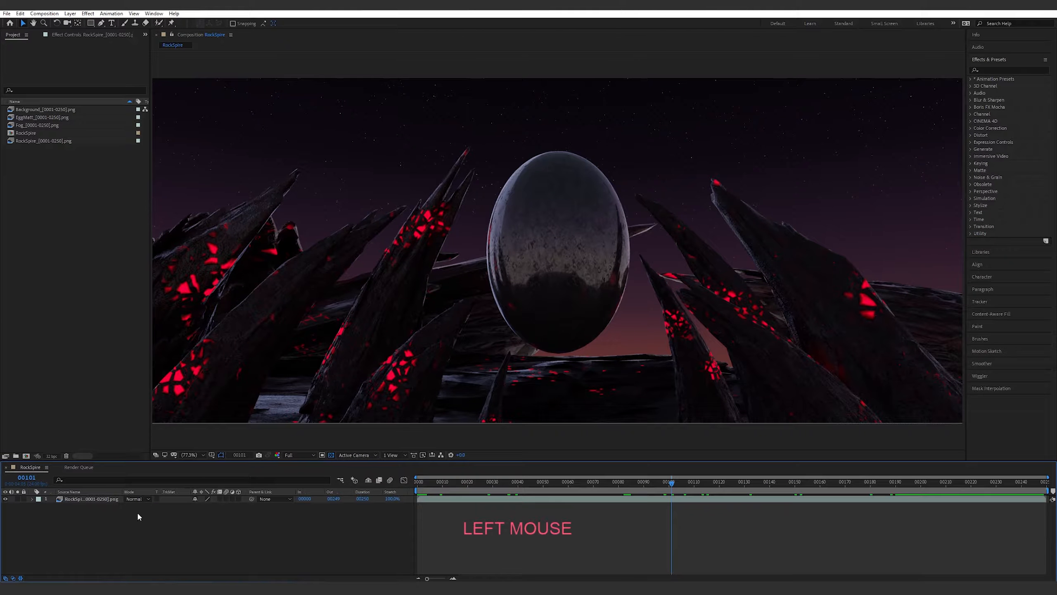
{"action": "right_click", "coordinate": [85, 511]}
{"action": "left_click", "coordinate": [96, 538]}
{"action": "right_click", "coordinate": [97, 540]}
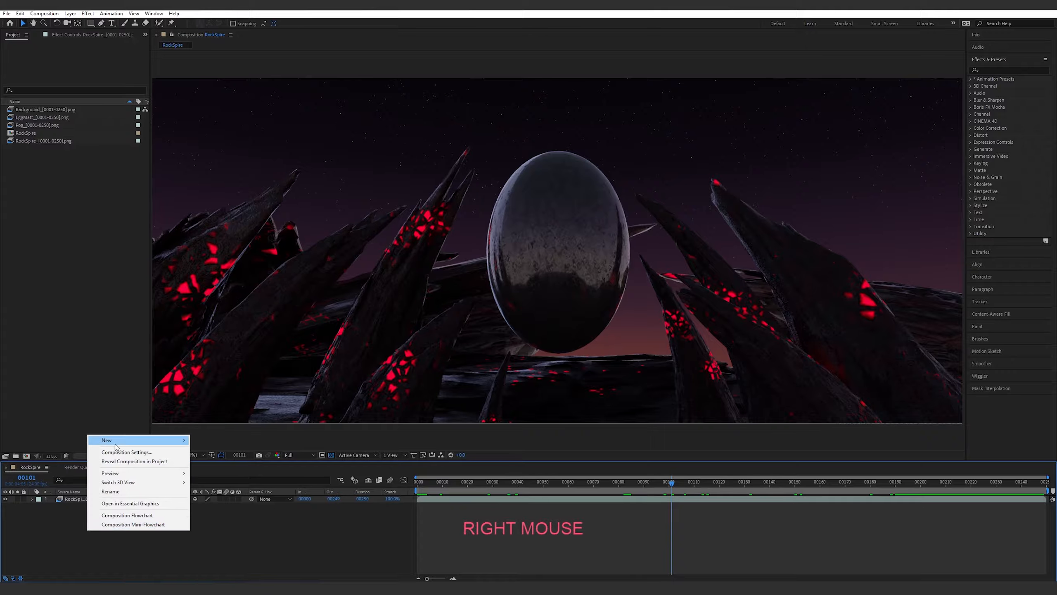
{"action": "left_click", "coordinate": [109, 438]}
{"action": "left_click", "coordinate": [231, 463]}
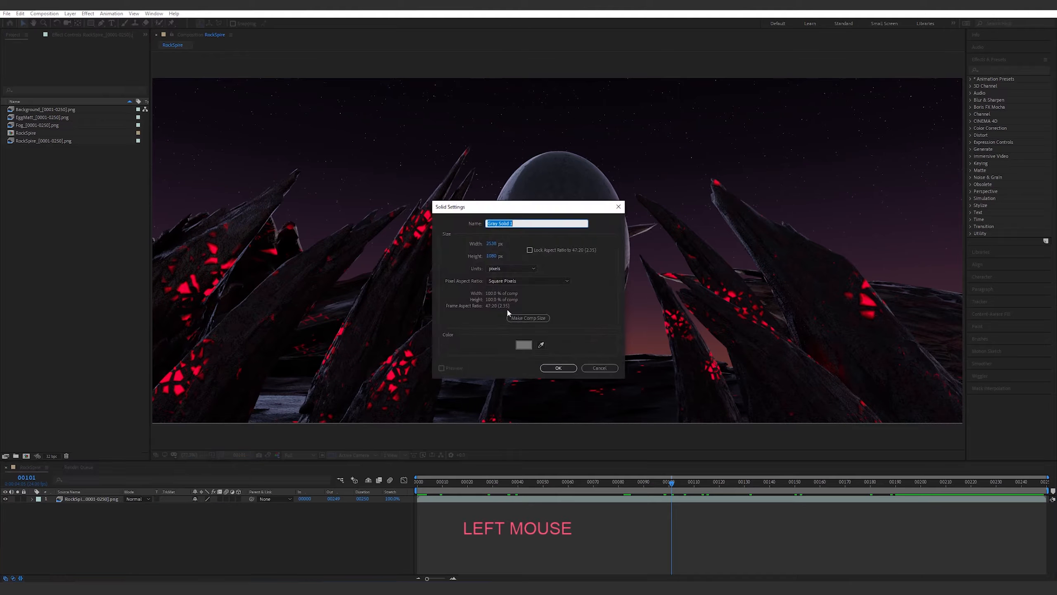
{"action": "left_click", "coordinate": [528, 319]}
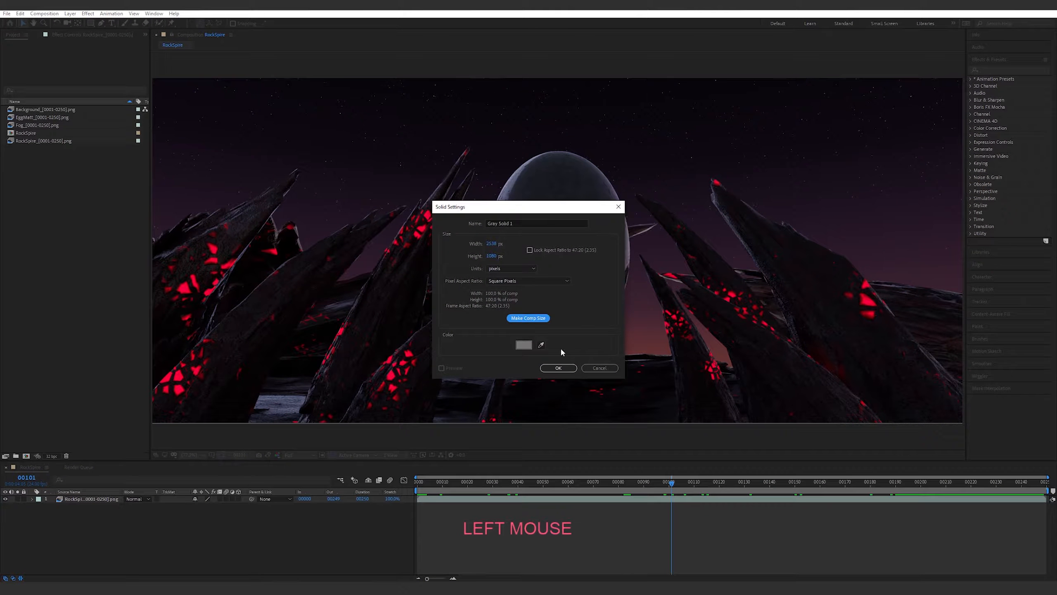
{"action": "left_click", "coordinate": [563, 370]}
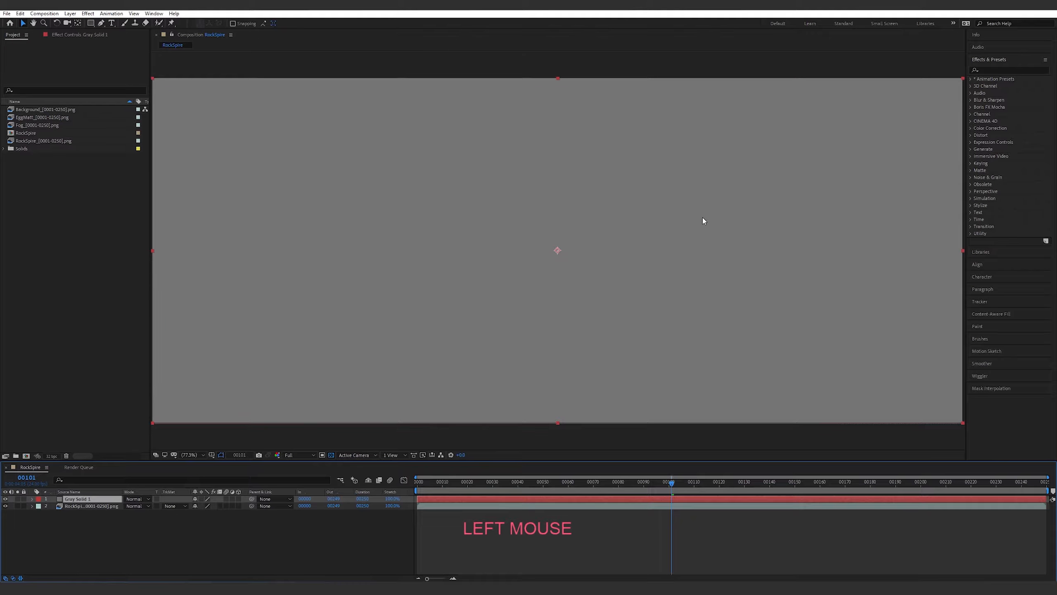
Find the Fractal Noise effect and apply it to the gray solid layer.
{"action": "left_click", "coordinate": [997, 70]}
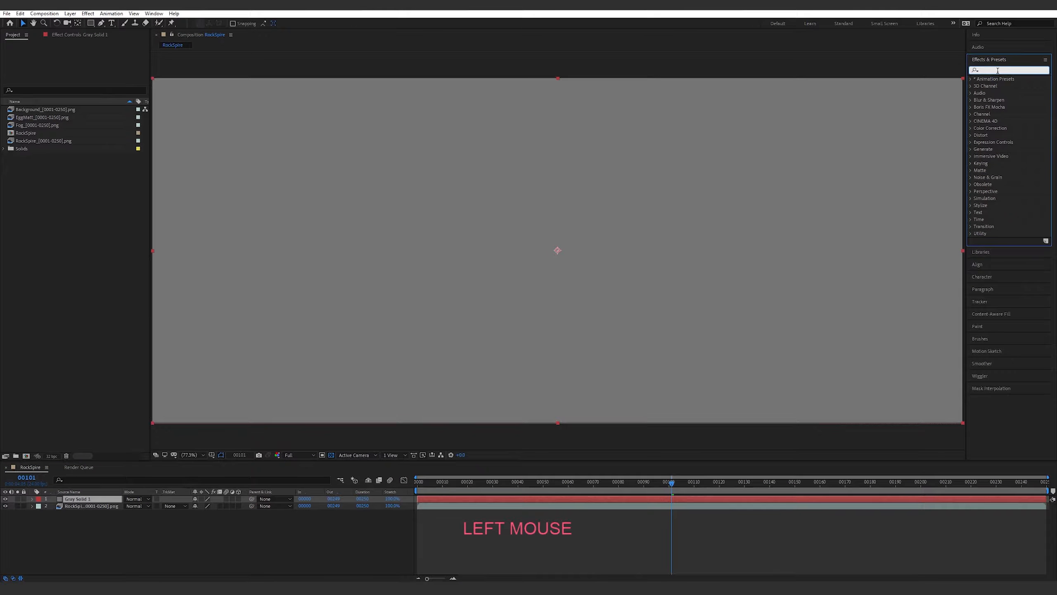
{"action": "type", "text": "frac"}
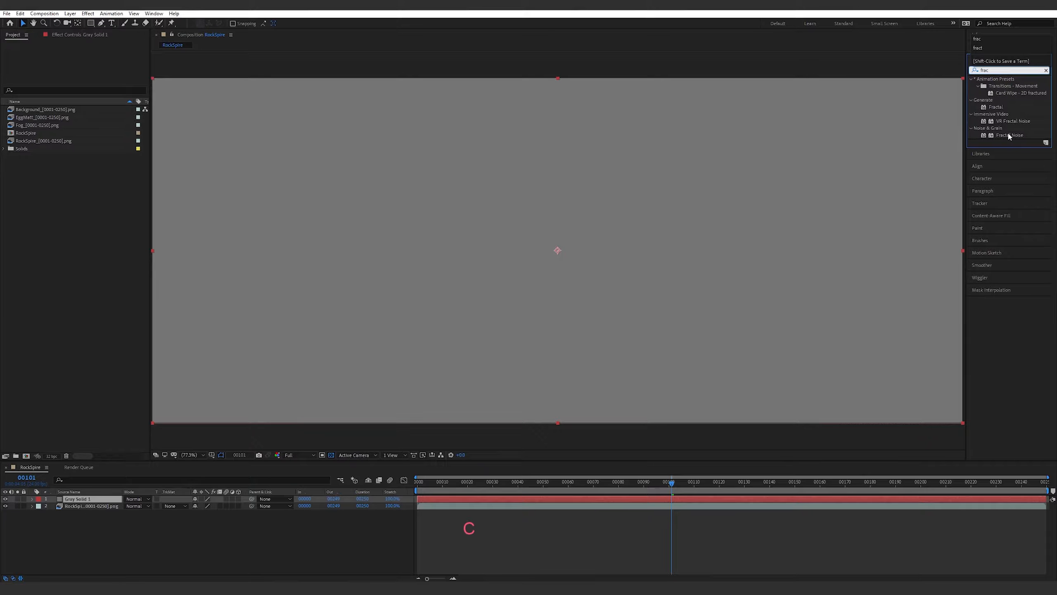
{"action": "left_click_drag", "start_coordinate": [1007, 133], "coordinate": [85, 502]}
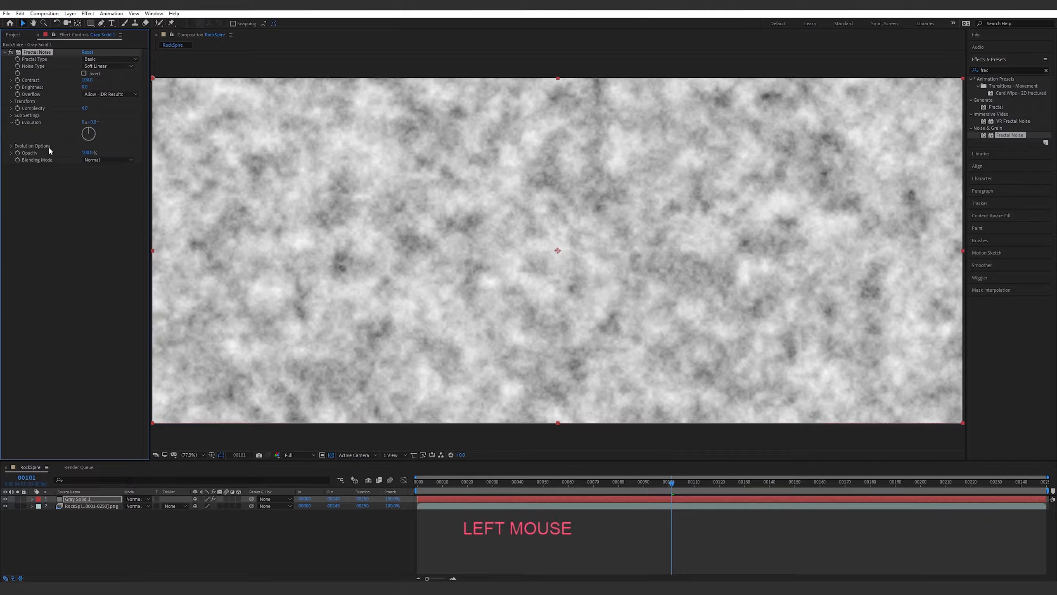
Set the Fractal Noise type to Dynamic and enlarge the noise scale to about 219.
{"action": "left_click", "coordinate": [109, 58]}
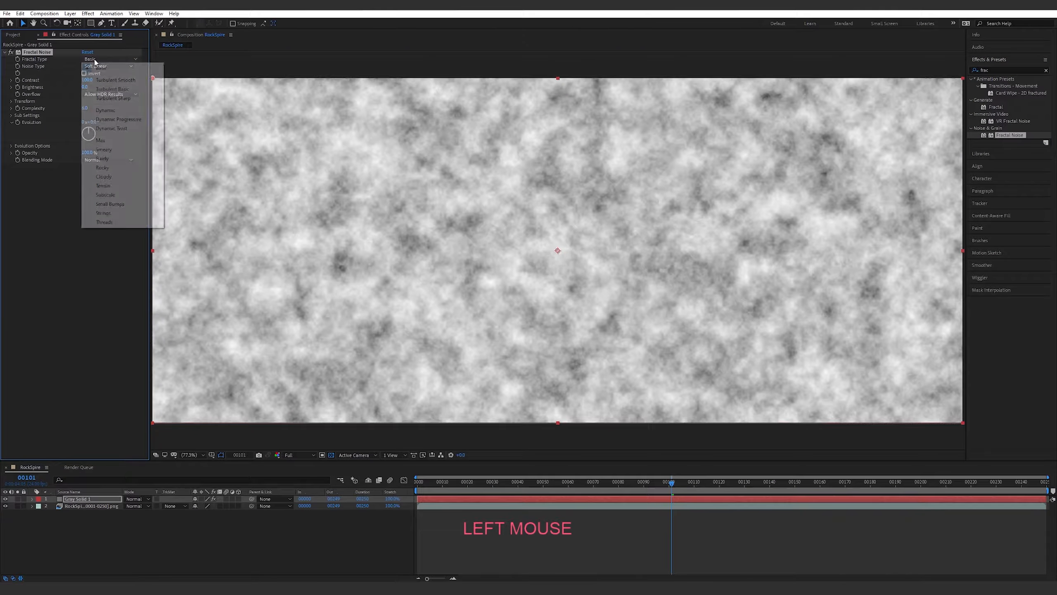
{"action": "left_click", "coordinate": [118, 111]}
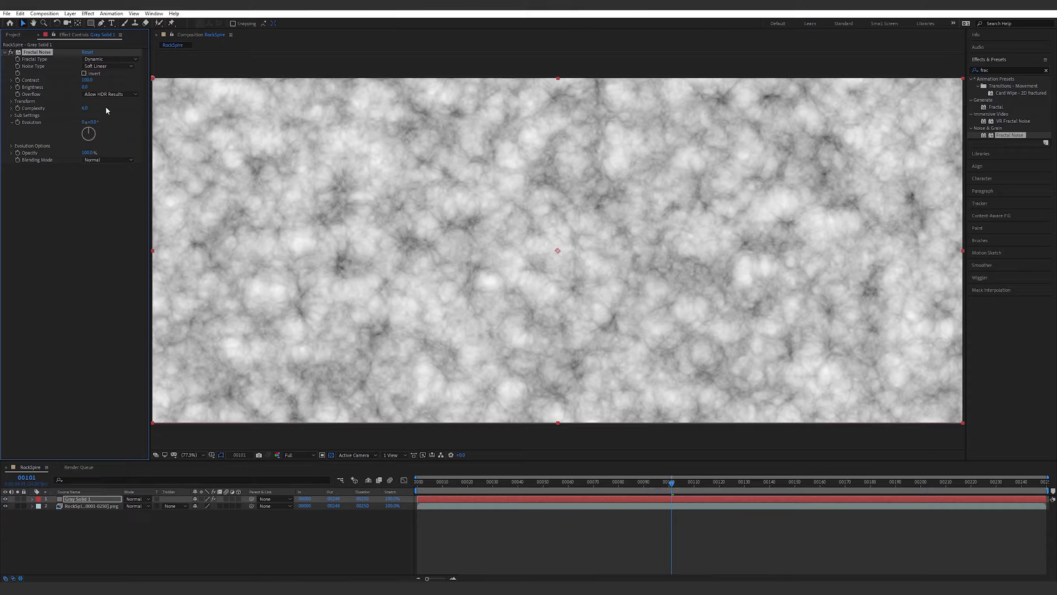
{"action": "left_click", "coordinate": [11, 102]}
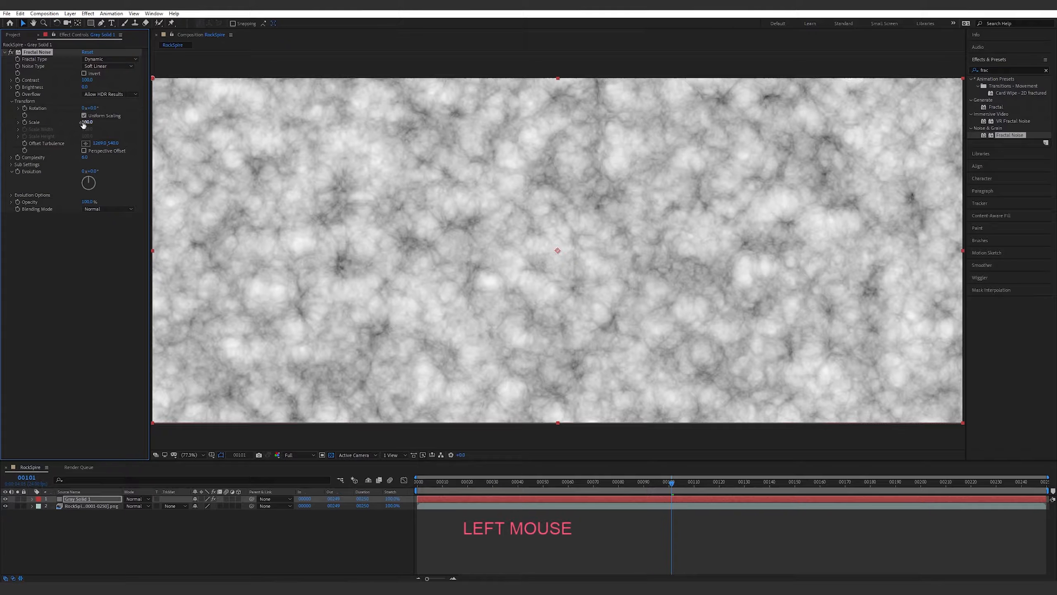
{"action": "left_click_drag", "start_coordinate": [84, 125], "coordinate": [131, 120]}
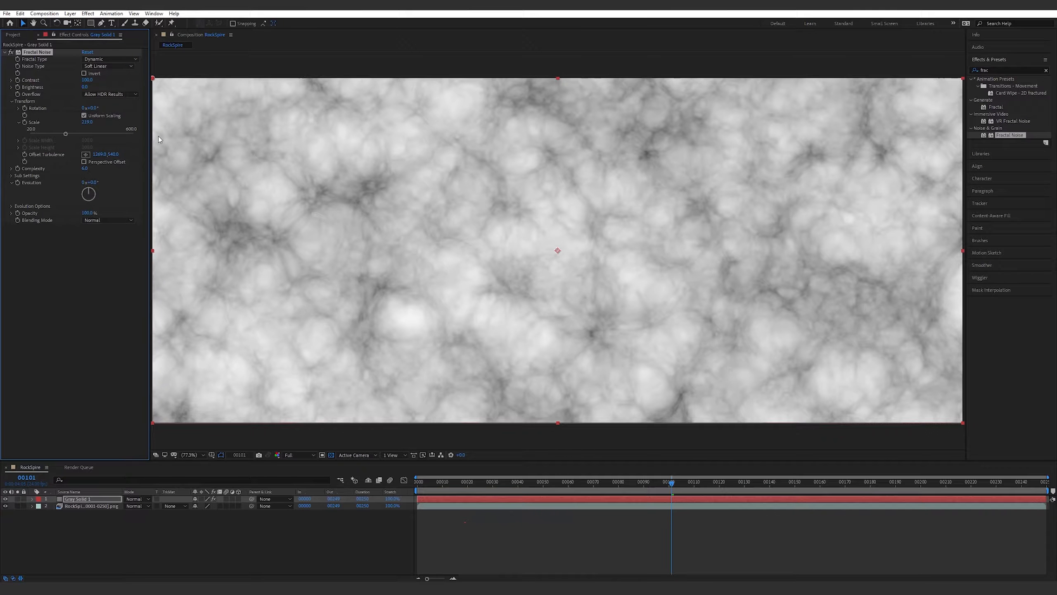
Try out the noise Evolution, drive it with the expression time*100, and preview the animated noise.
{"action": "mouse_move", "coordinate": [87, 190]}
{"action": "left_mouse_down"}
{"action": "mouse_move", "coordinate": [96, 199]}
{"action": "mouse_move", "coordinate": [86, 213]}
{"action": "mouse_move", "coordinate": [58, 210]}
{"action": "mouse_move", "coordinate": [70, 185]}
{"action": "mouse_move", "coordinate": [91, 179]}
{"action": "left_mouse_up"}
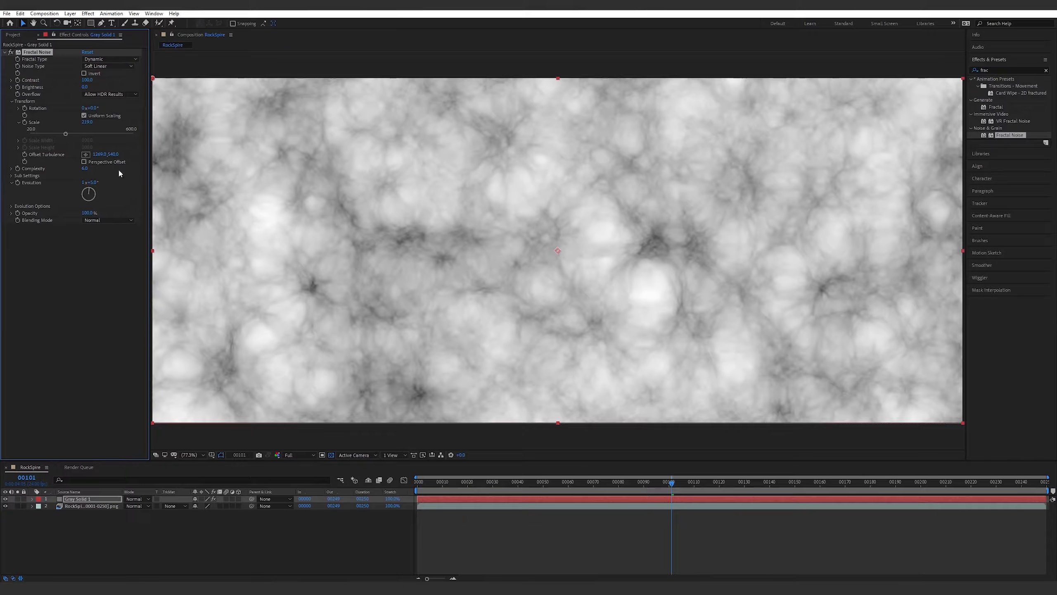
{"action": "key", "text": "alt"}
{"action": "left_click", "coordinate": [18, 183], "text": "alt"}
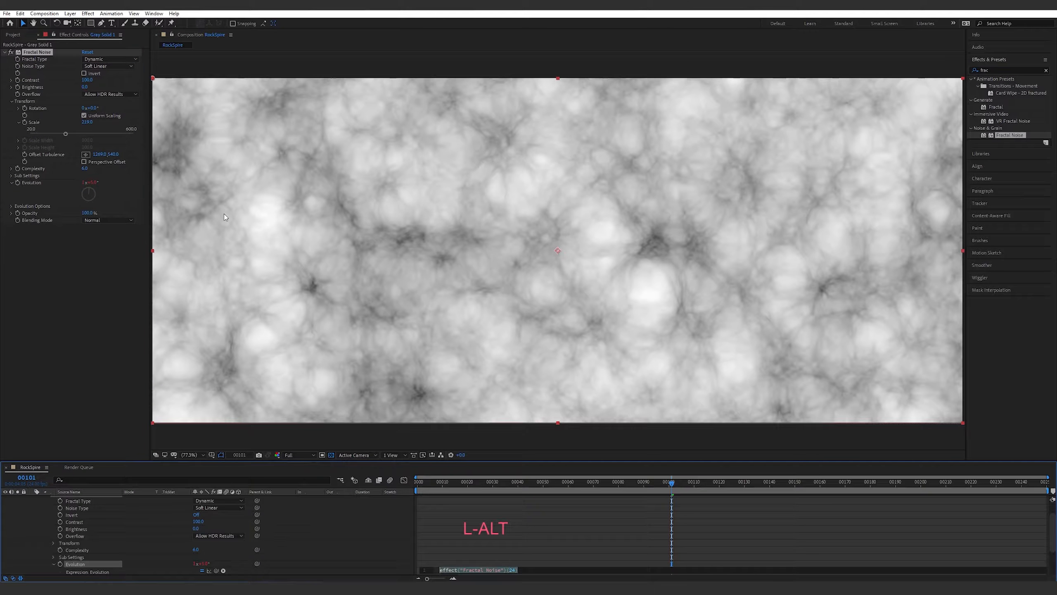
{"action": "type", "text": "tim"}
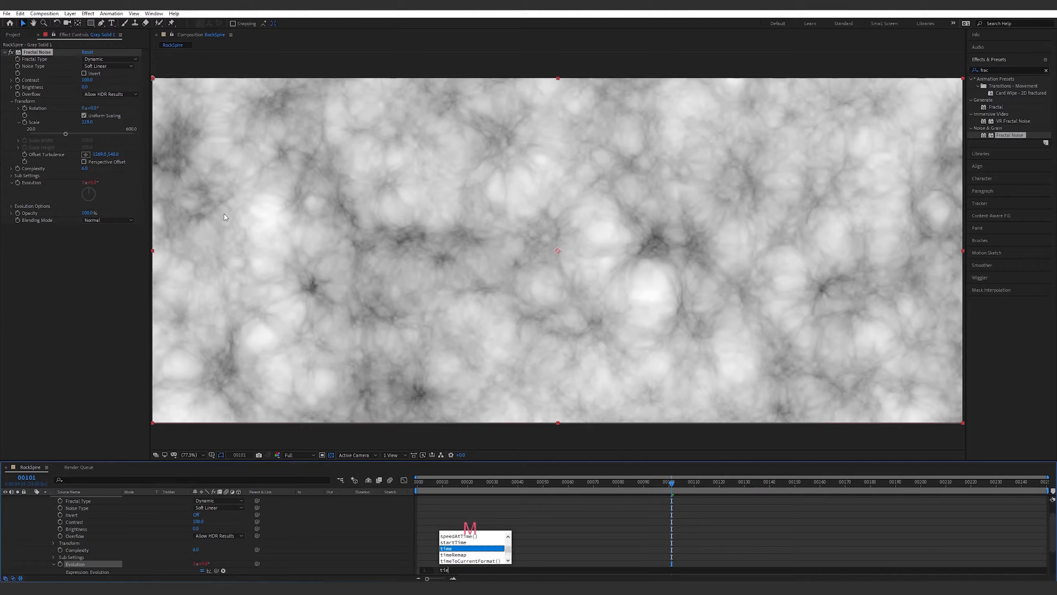
{"action": "type", "text": "e*100"}
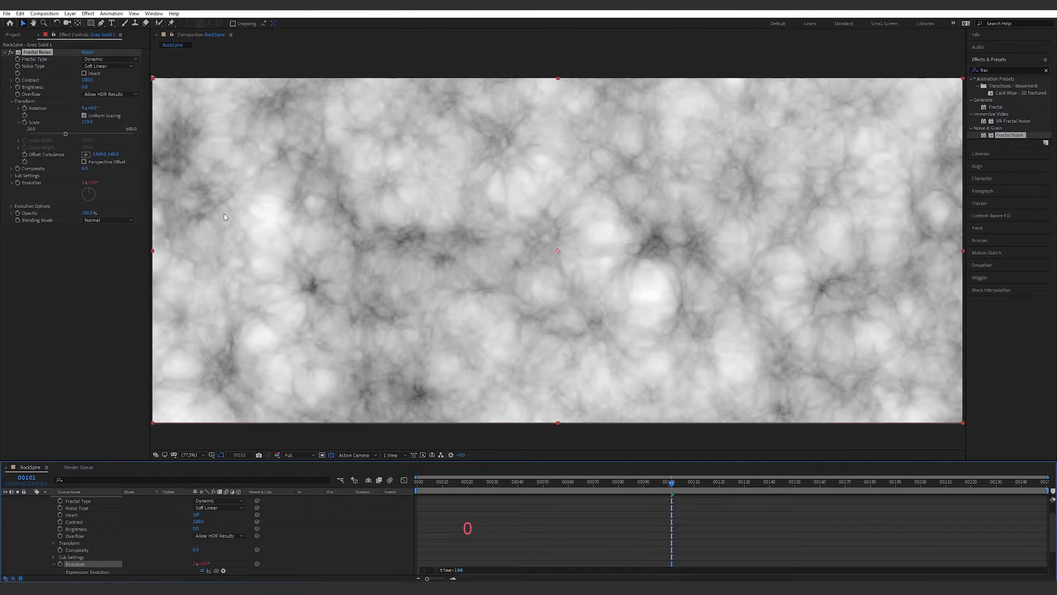
{"action": "key", "text": "Return"}
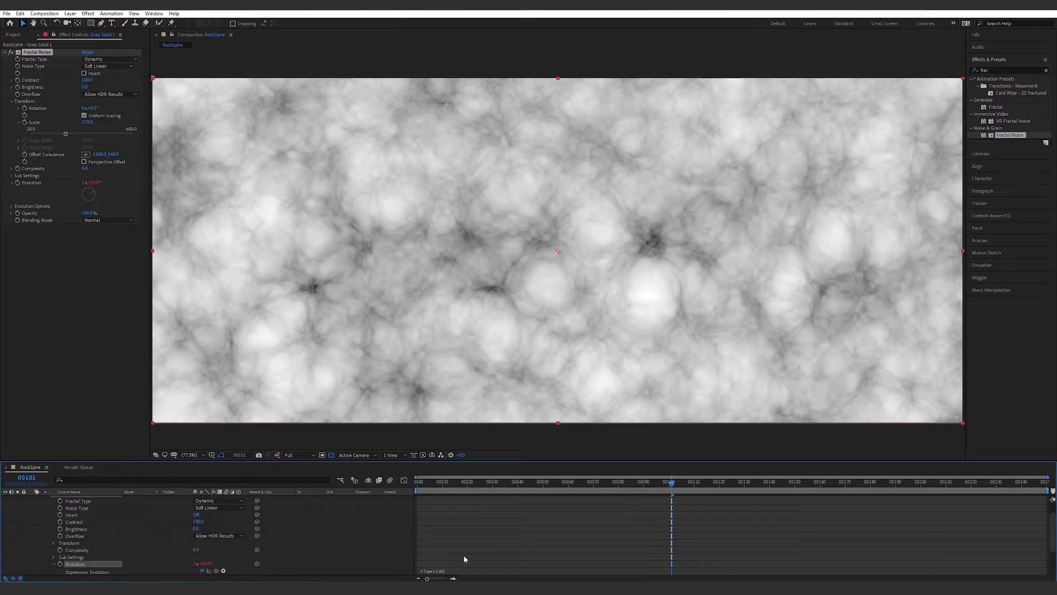
{"action": "key", "text": "space"}
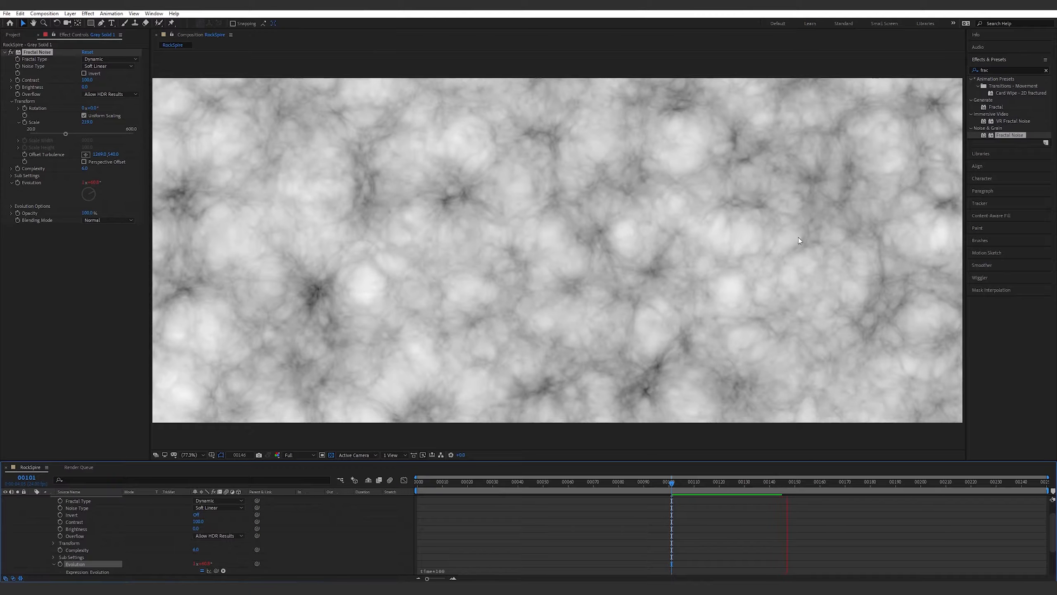
{"action": "key", "text": "space"}
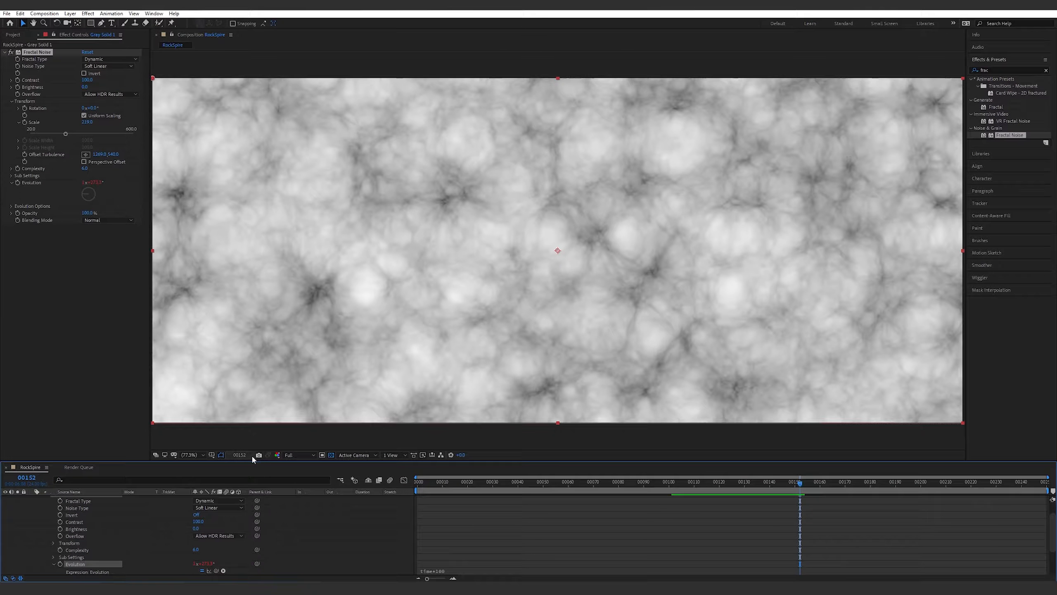
Set a starting keyframe for the Fractal Noise Offset Turbulence at frame 0 of the gray solid.
{"action": "scroll", "coordinate": [73, 527], "scroll_direction": "up", "scroll_amount": 3}
{"action": "left_click", "coordinate": [76, 499]}
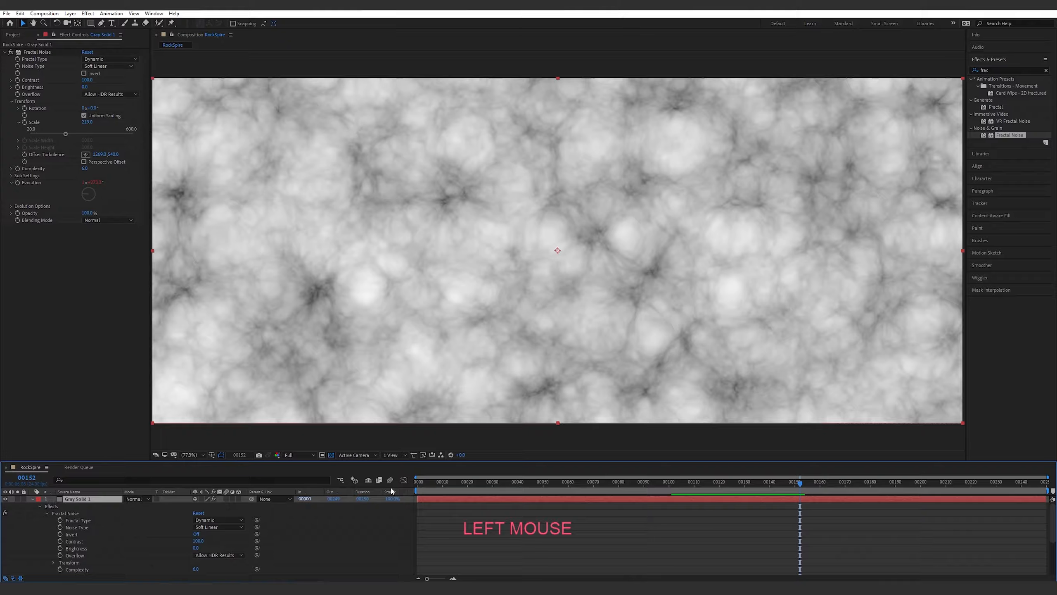
{"action": "left_click_drag", "start_coordinate": [439, 488], "coordinate": [418, 488]}
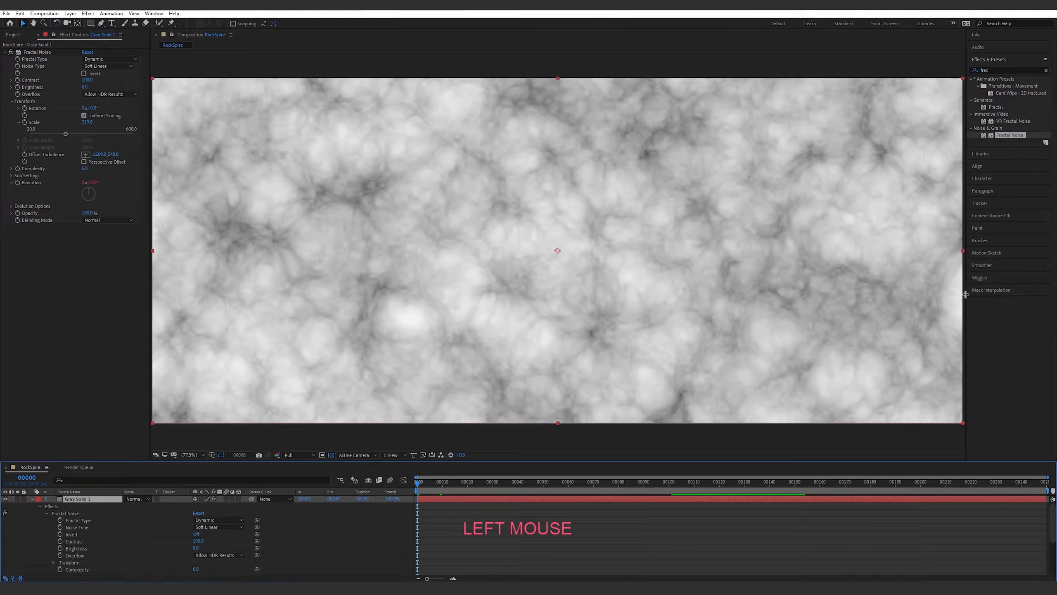
{"action": "left_click", "coordinate": [23, 155]}
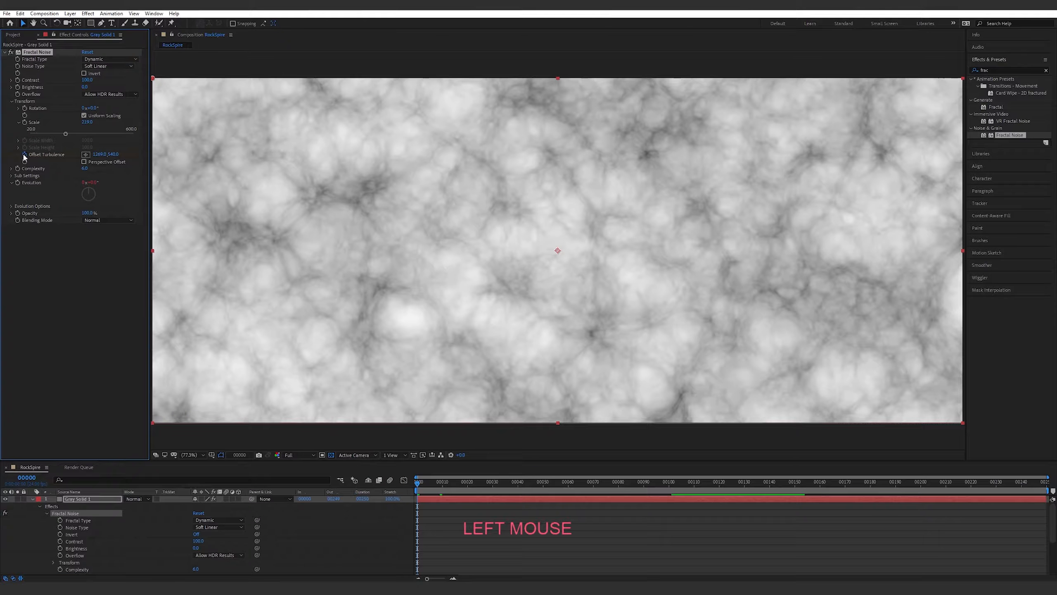
Add an Offset Turbulence keyframe at frame 249 and set its horizontal value to about 2320.
{"action": "left_click", "coordinate": [423, 486]}
{"action": "left_click_drag", "start_coordinate": [422, 486], "coordinate": [1044, 483]}
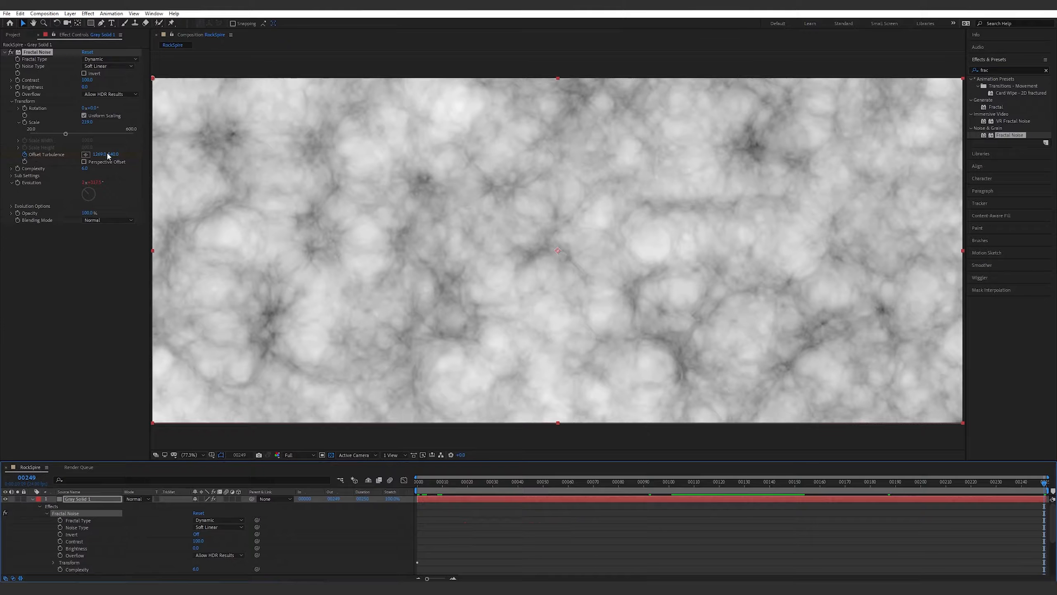
{"action": "key", "text": "u"}
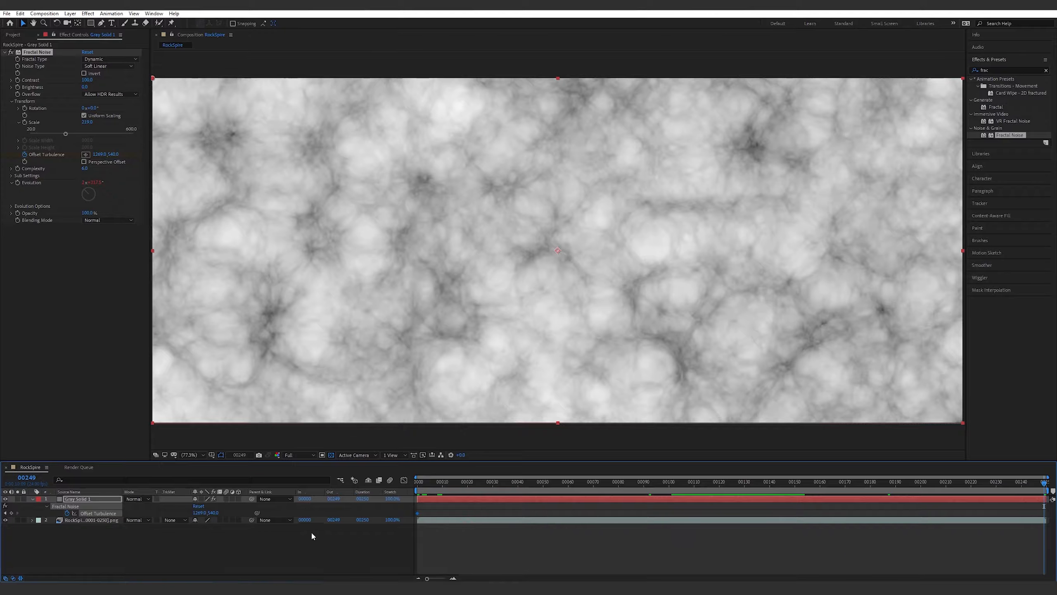
{"action": "left_click", "coordinate": [11, 513]}
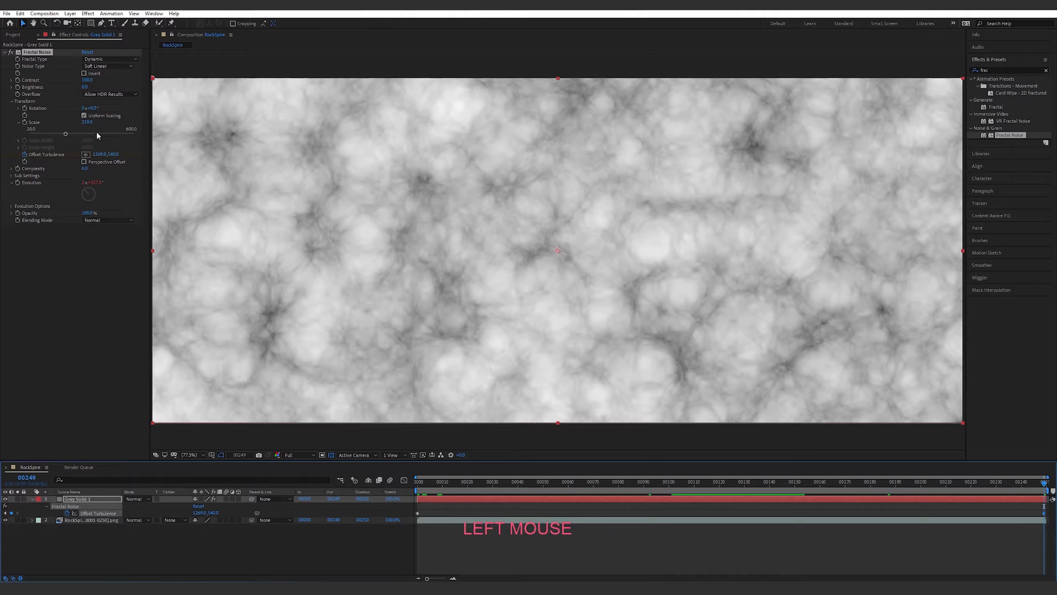
{"action": "left_click_drag", "start_coordinate": [100, 154], "coordinate": [528, 150]}
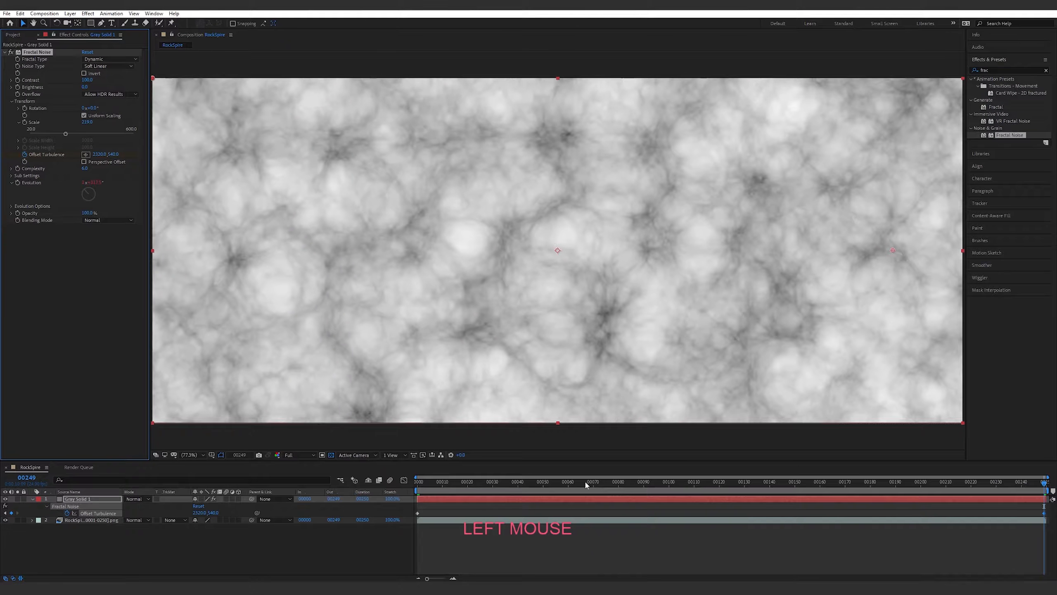
Preview the drifting noise from frame 0, collapse the gray solid's properties, and deselect the layer.
{"action": "key", "text": "space"}
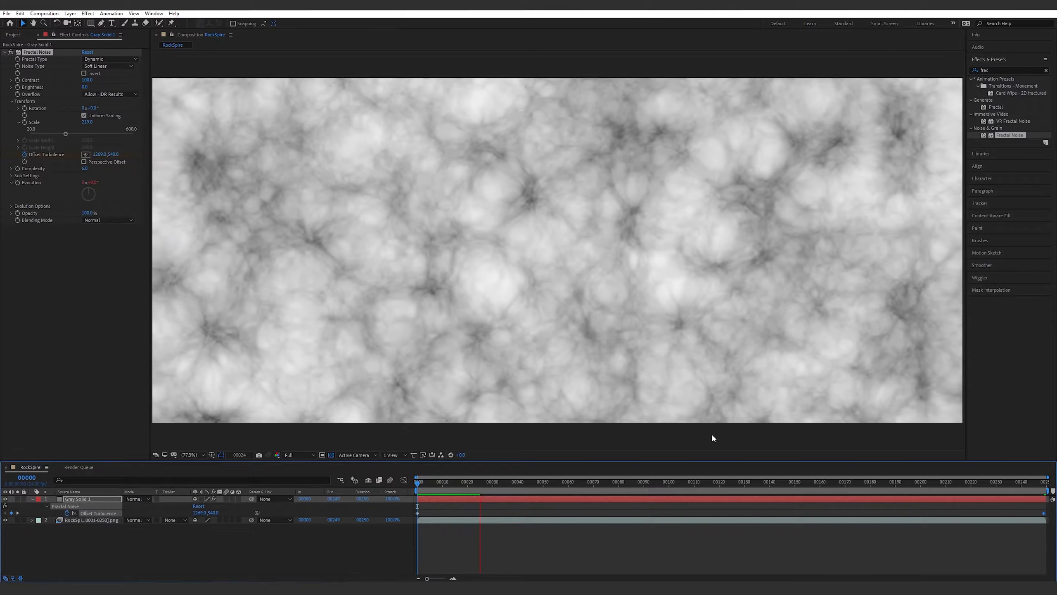
{"action": "left_click", "coordinate": [27, 499]}
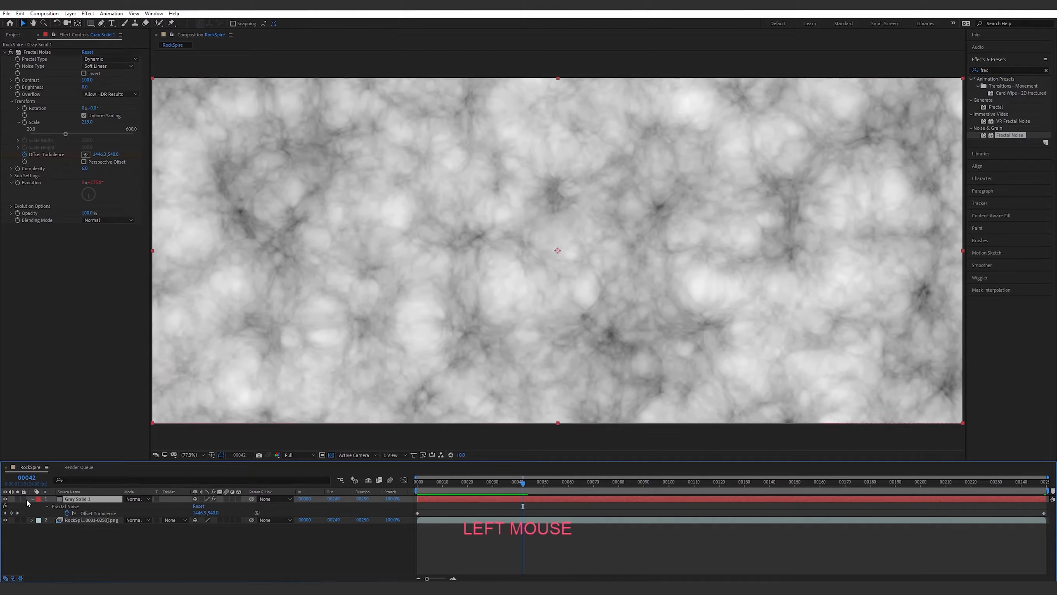
{"action": "left_click", "coordinate": [32, 498]}
{"action": "left_click", "coordinate": [104, 547]}
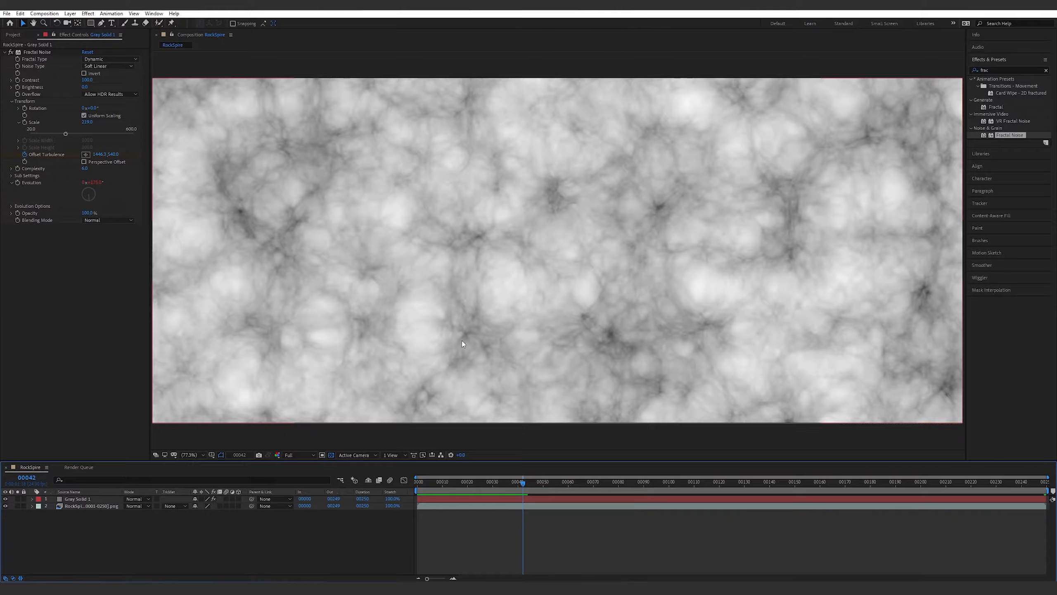
Place the Fog_[0001-0250].png sequence in the RockSpire composition directly above the gray solid.
{"action": "left_click", "coordinate": [20, 35]}
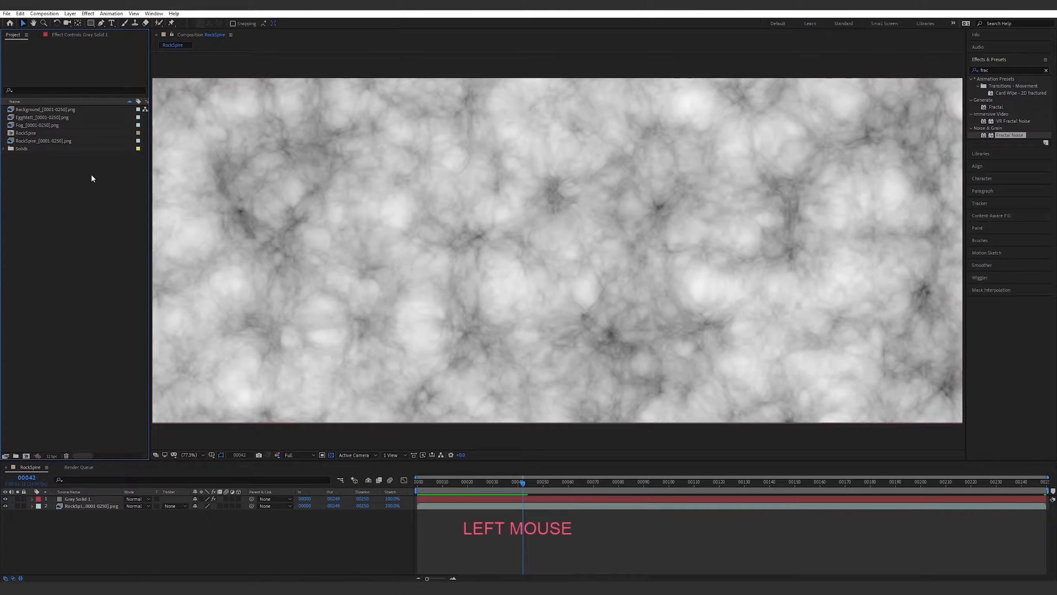
{"action": "left_click", "coordinate": [21, 126]}
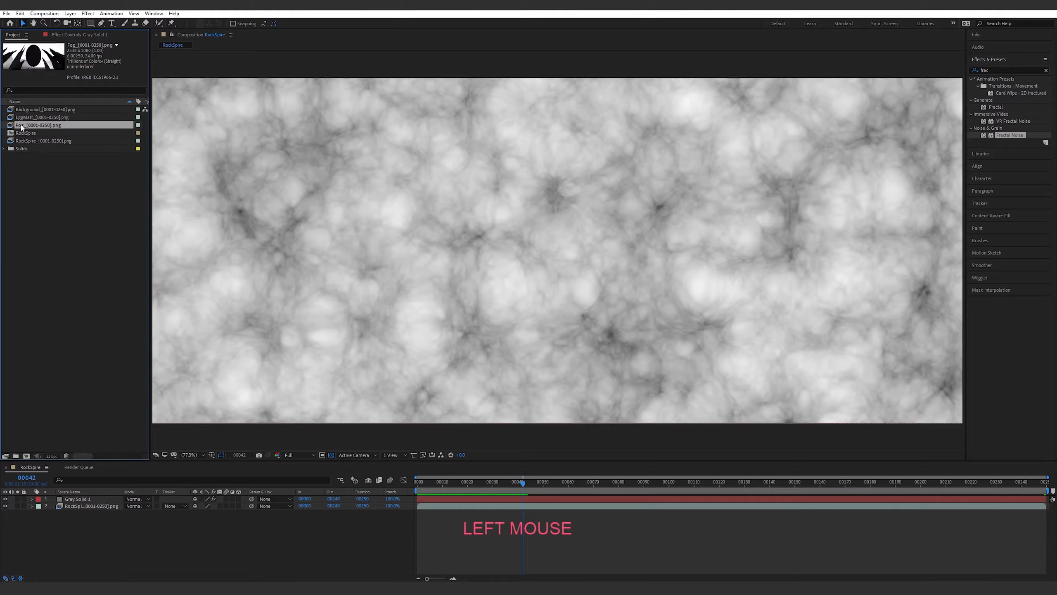
{"action": "left_click_drag", "start_coordinate": [21, 127], "coordinate": [89, 501]}
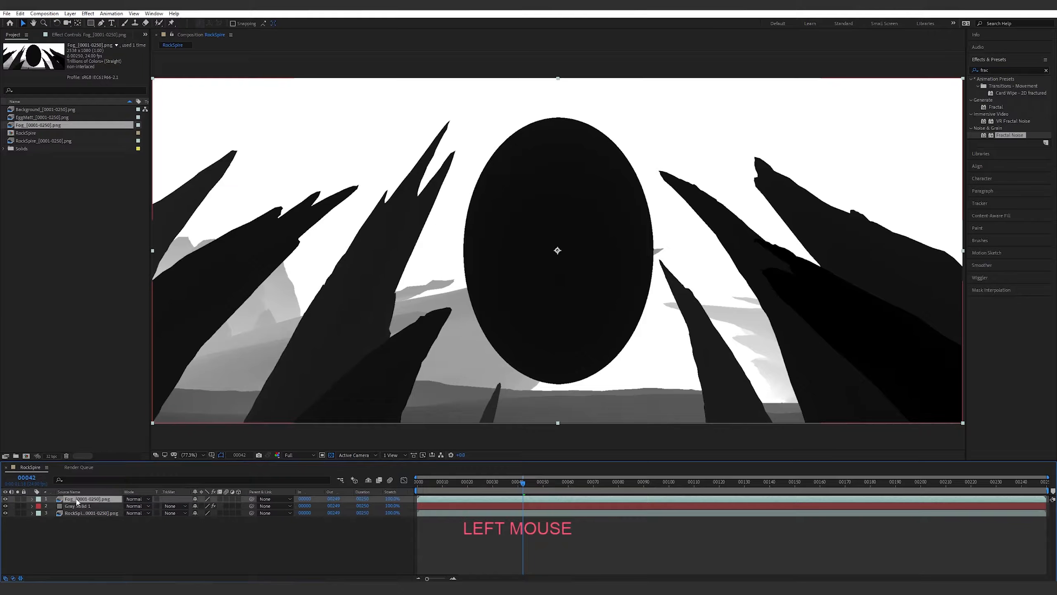
{"action": "left_click", "coordinate": [80, 506]}
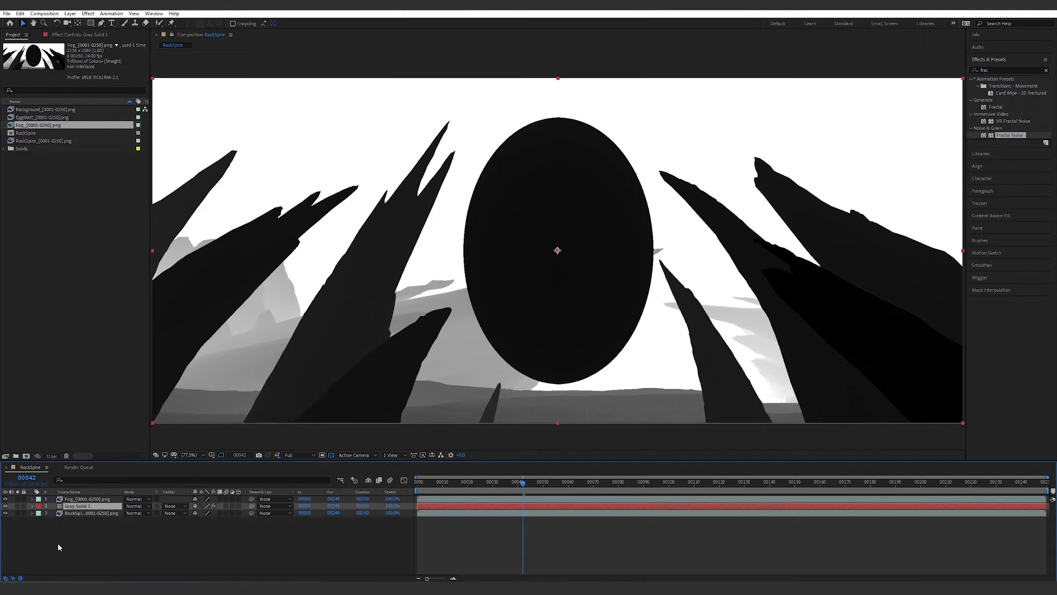
Show the layer switches together with the blending mode and track matte columns, and hide the in, out, duration and stretch columns.
{"action": "left_click", "coordinate": [20, 578]}
{"action": "left_click", "coordinate": [13, 578]}
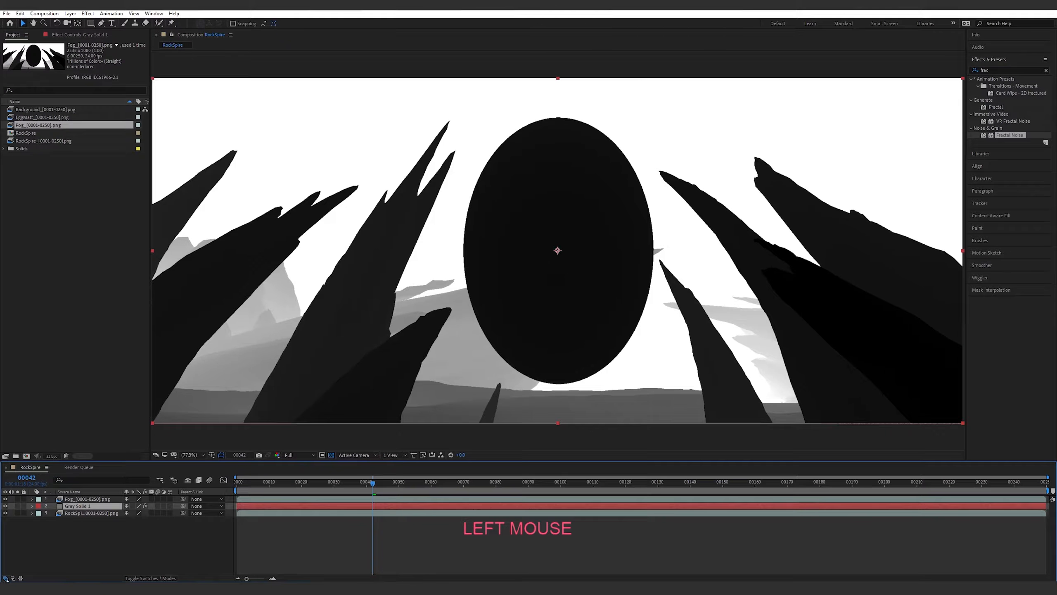
{"action": "left_click", "coordinate": [6, 578]}
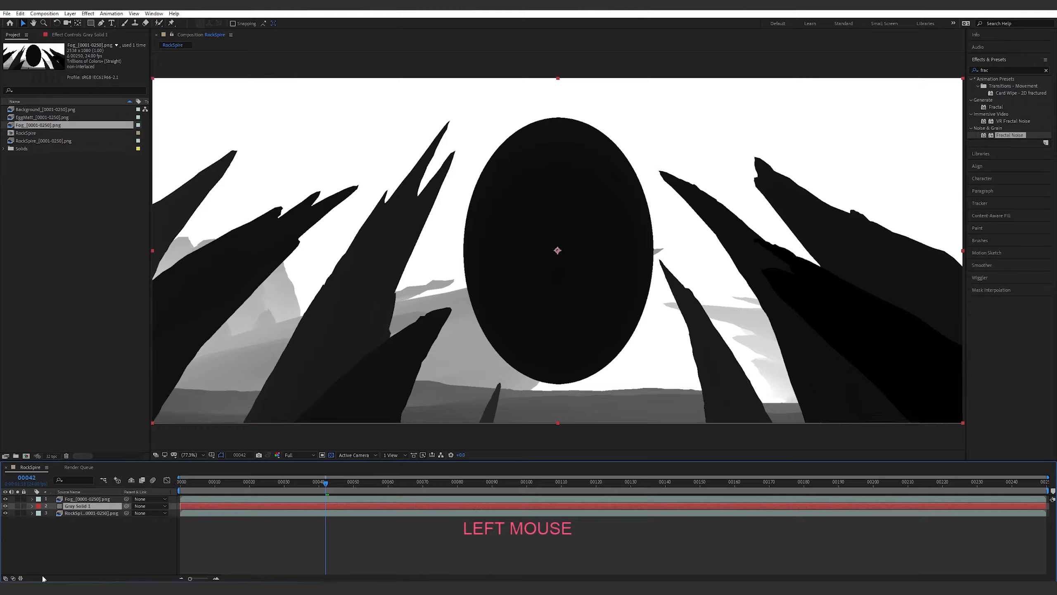
{"action": "left_click", "coordinate": [6, 578]}
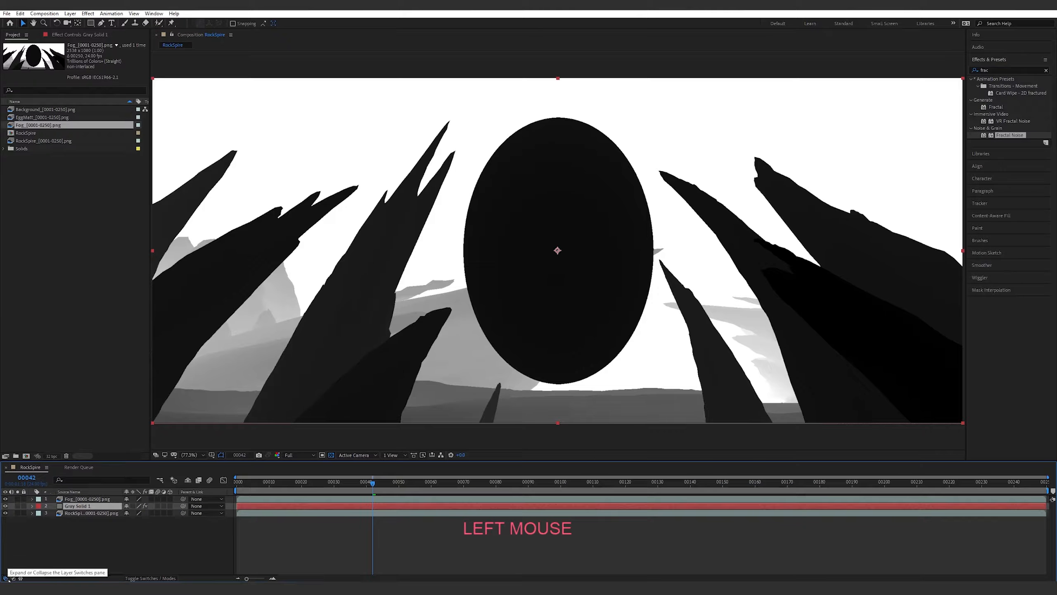
{"action": "left_click", "coordinate": [158, 579]}
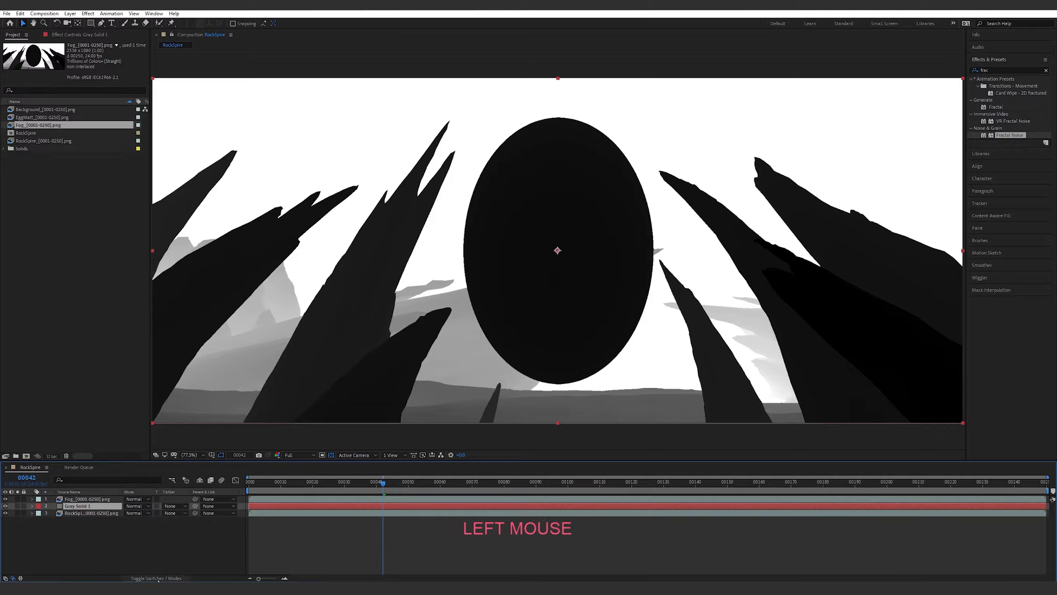
{"action": "left_click", "coordinate": [158, 579]}
{"action": "left_click", "coordinate": [158, 578]}
{"action": "left_click", "coordinate": [158, 579]}
{"action": "left_click", "coordinate": [158, 579]}
{"action": "left_click", "coordinate": [6, 578]}
{"action": "left_click", "coordinate": [20, 578]}
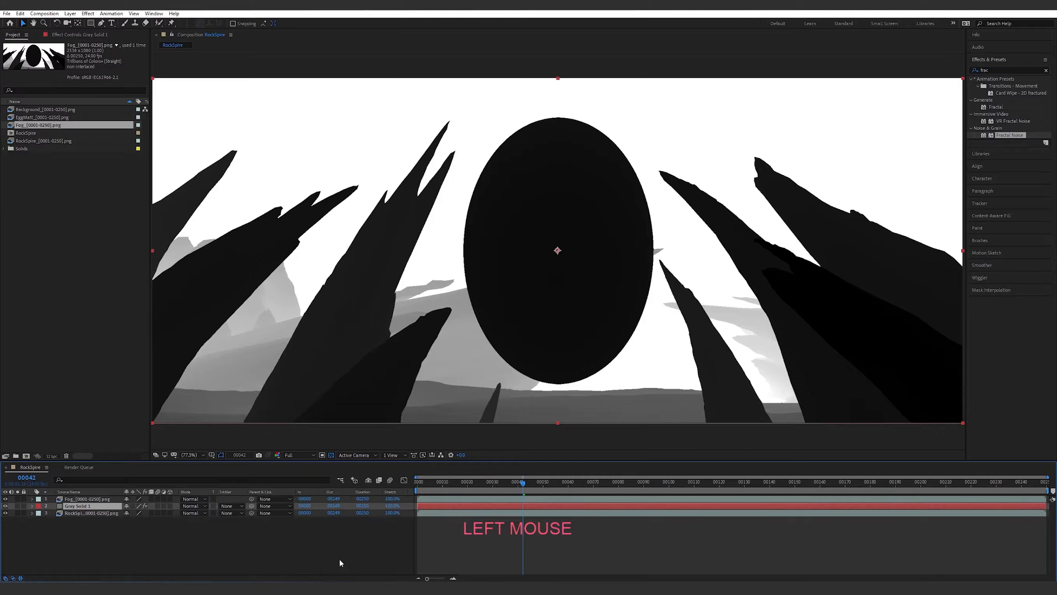
{"action": "left_click", "coordinate": [278, 559]}
{"action": "left_click", "coordinate": [21, 578]}
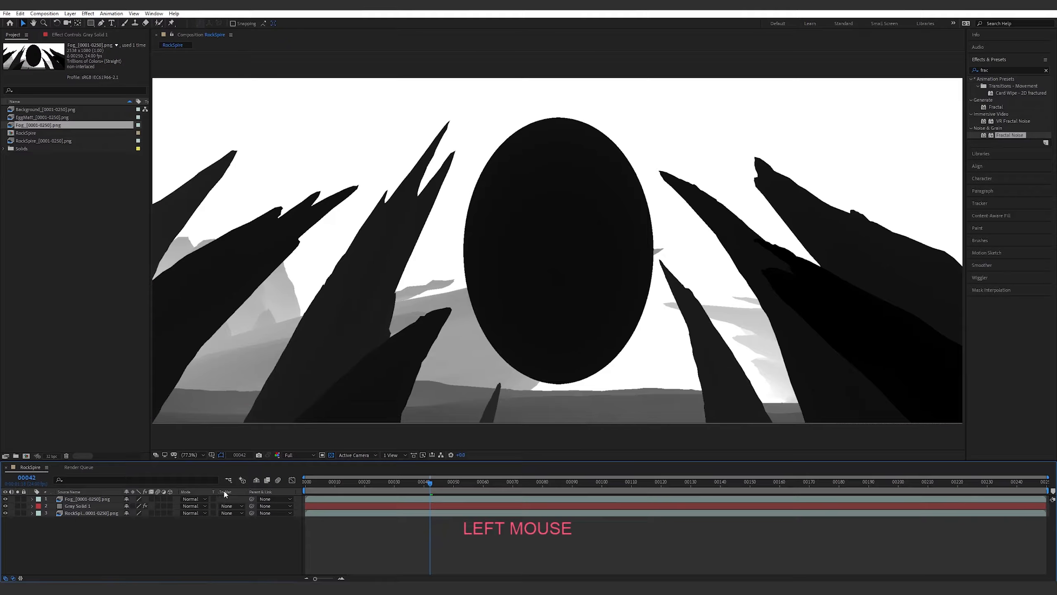
{"action": "left_click", "coordinate": [75, 506]}
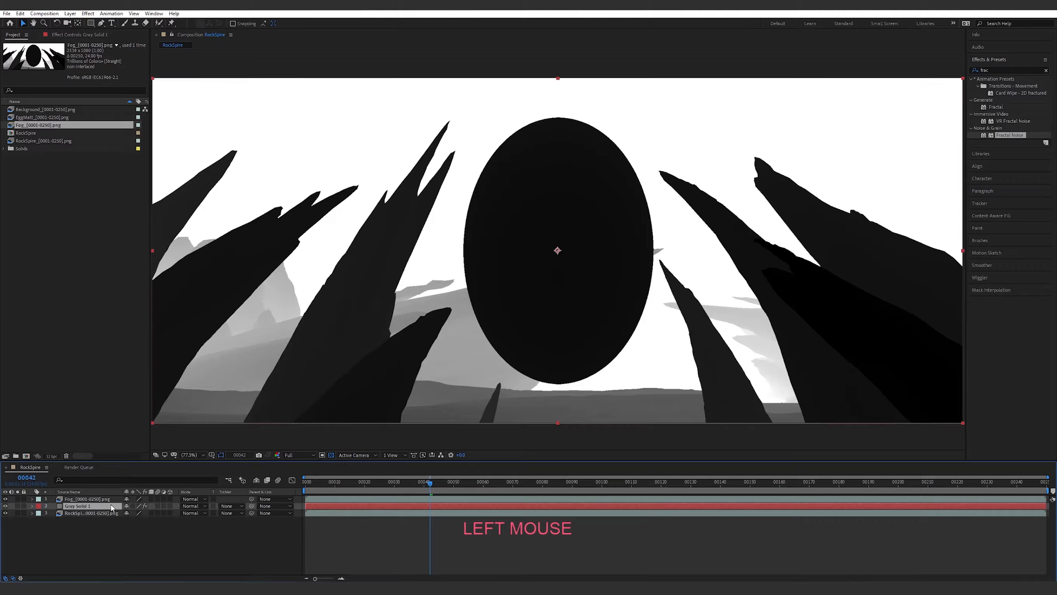
{"action": "left_click", "coordinate": [231, 506]}
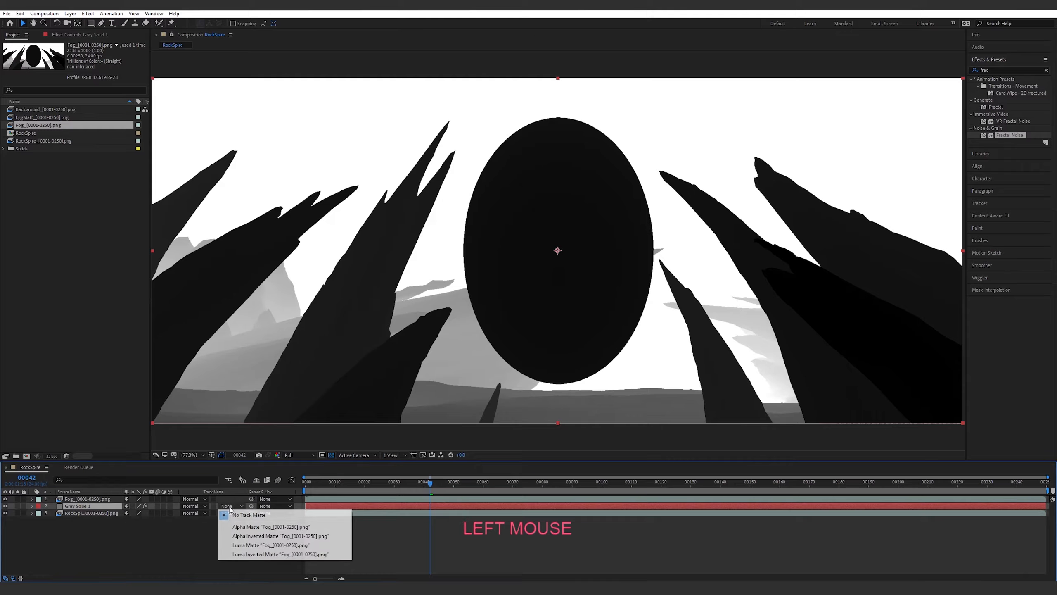
{"action": "left_click", "coordinate": [259, 554]}
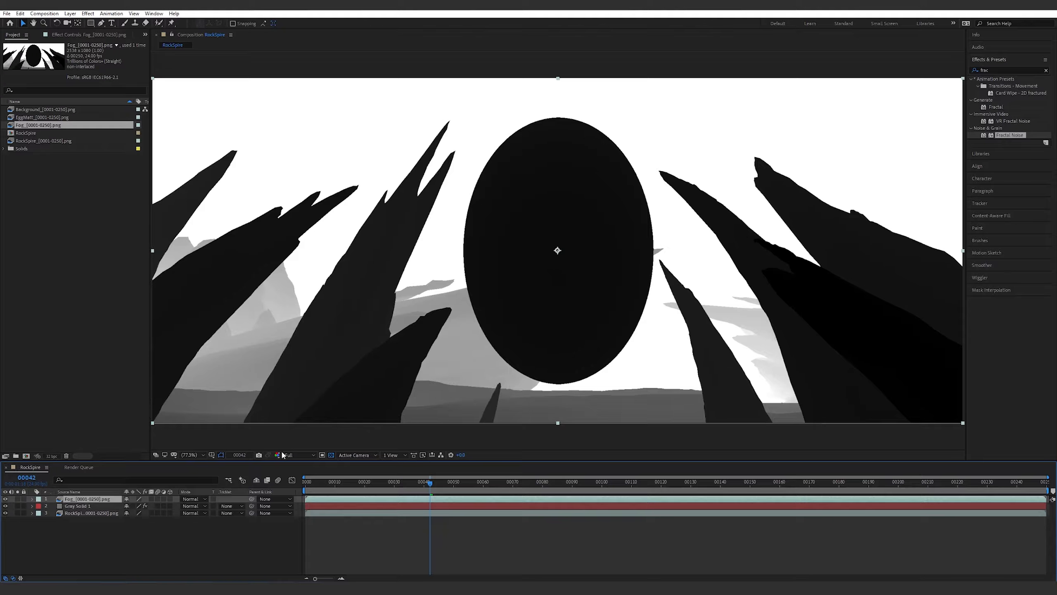
Inspect the Fog layer's alpha channel in the composition view, and return the display to RGB.
{"action": "left_click", "coordinate": [281, 453]}
{"action": "left_click", "coordinate": [308, 504]}
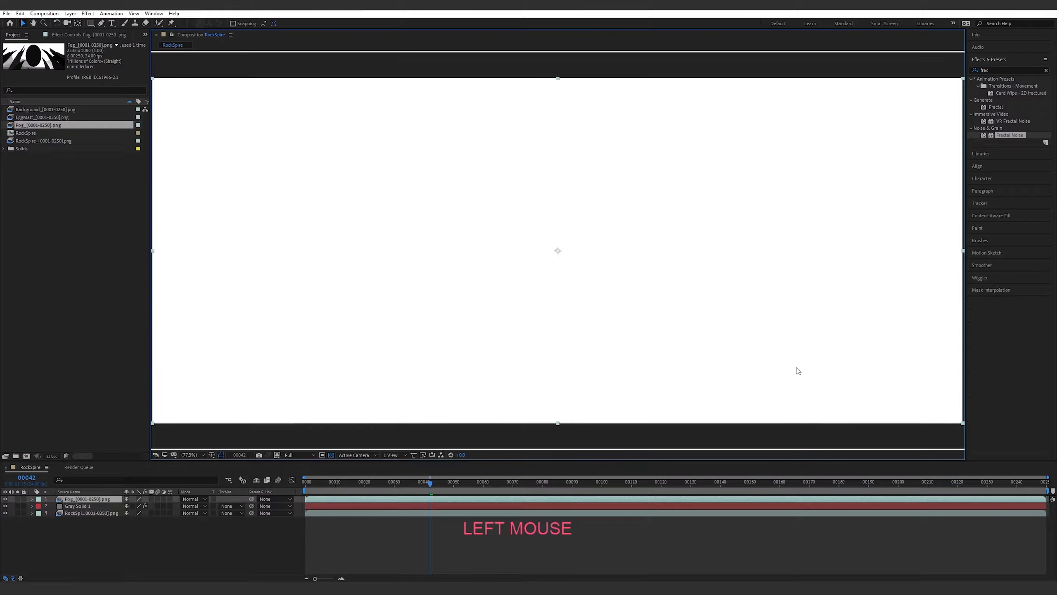
{"action": "left_click", "coordinate": [277, 455]}
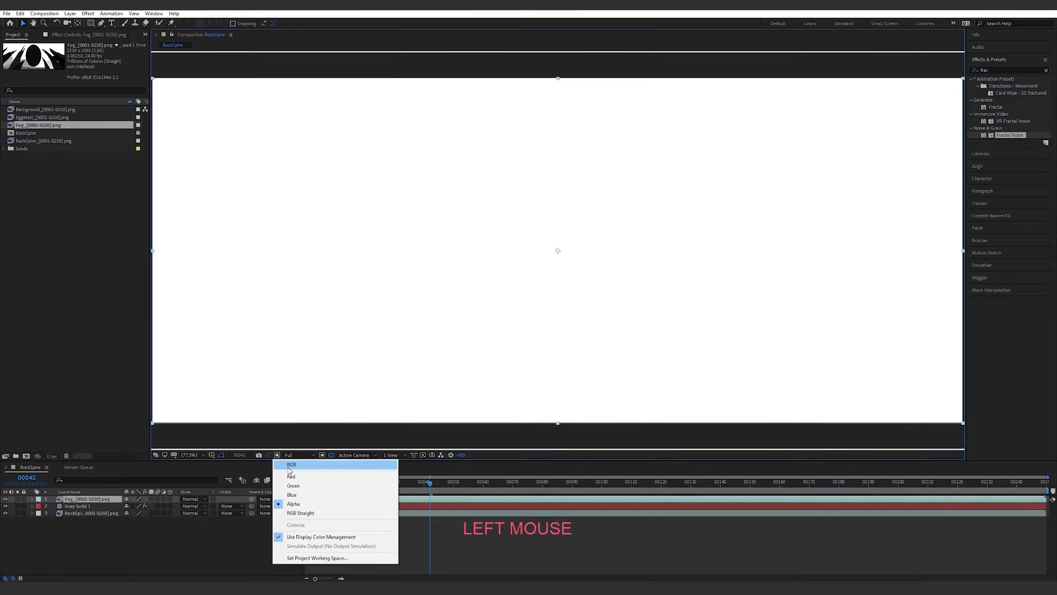
{"action": "left_click", "coordinate": [291, 467]}
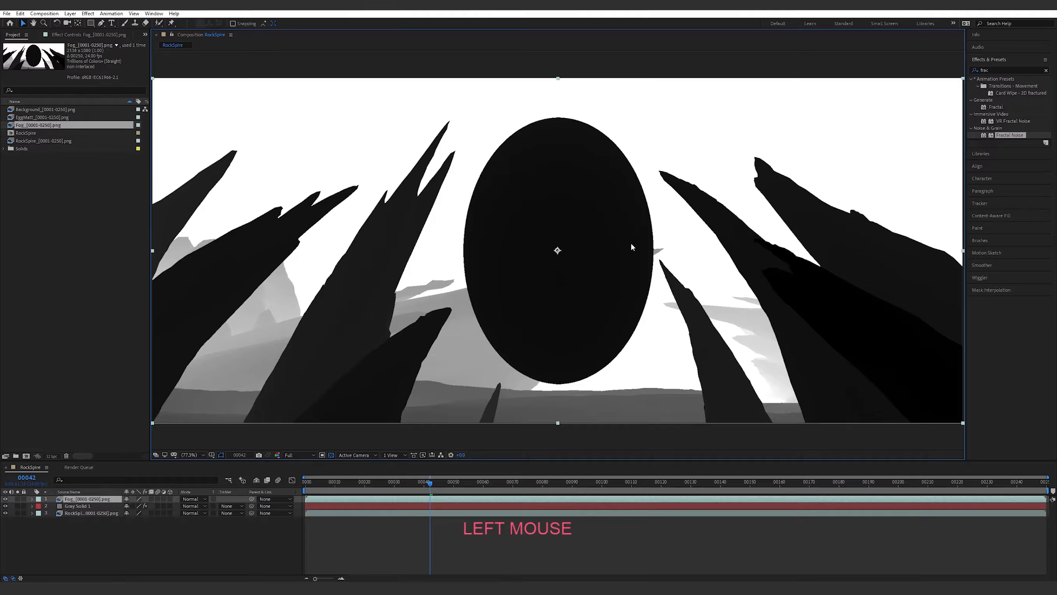
Set the gray solid's track matte to Luma Matte using the Fog_[0001-0250].png layer.
{"action": "left_click", "coordinate": [88, 507]}
{"action": "left_click", "coordinate": [194, 507]}
{"action": "left_click", "coordinate": [199, 508]}
{"action": "left_click", "coordinate": [200, 509]}
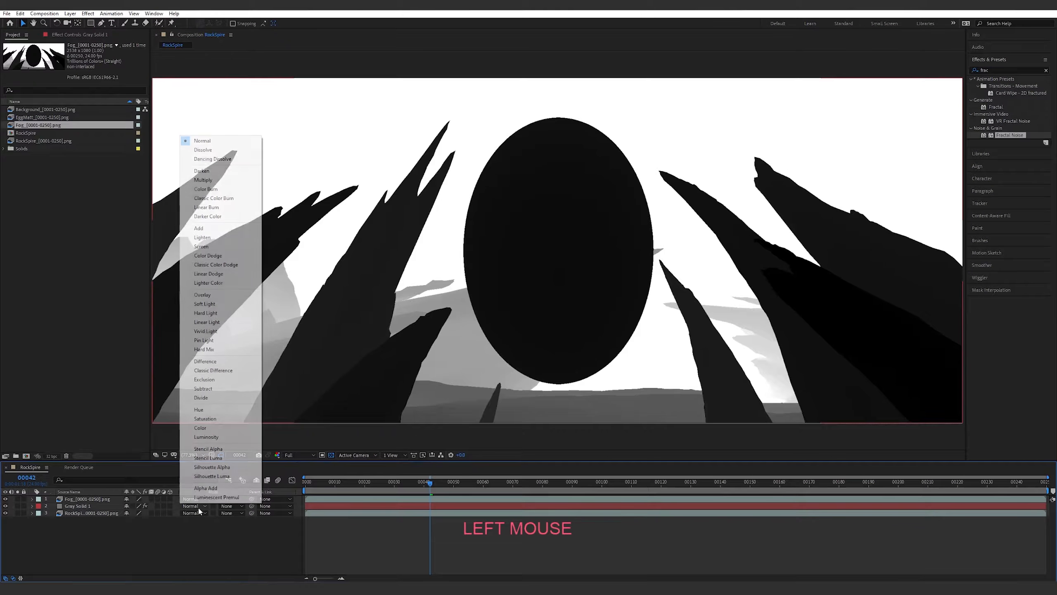
{"action": "left_click", "coordinate": [74, 508]}
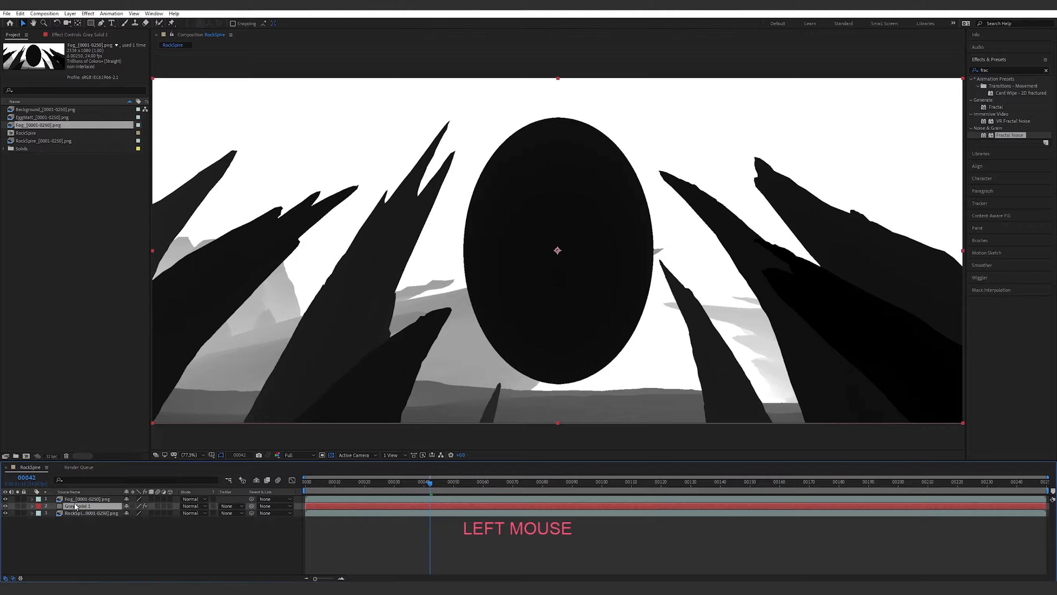
{"action": "left_click", "coordinate": [230, 506]}
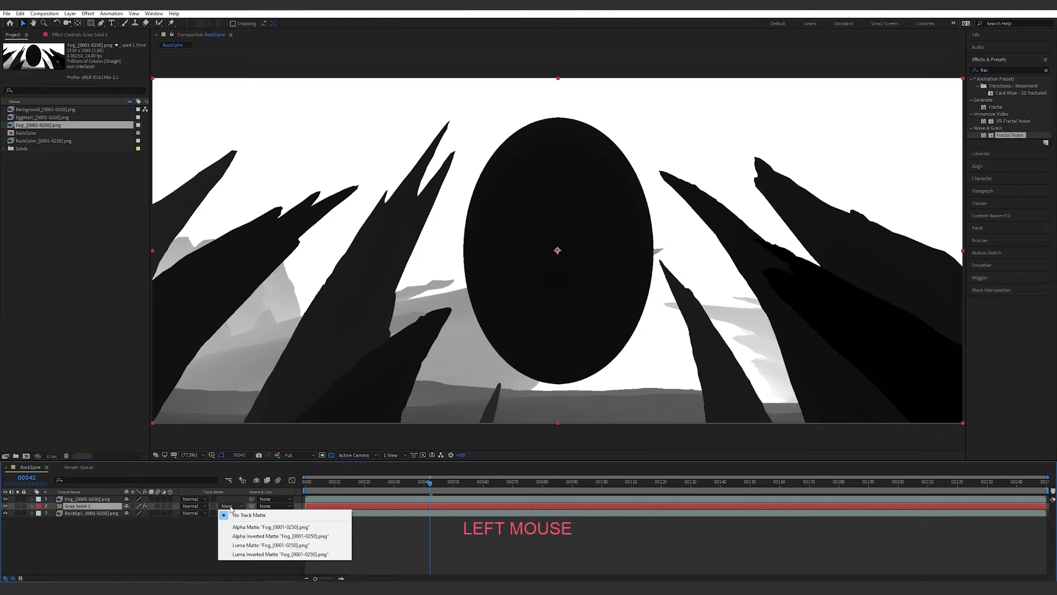
{"action": "left_click", "coordinate": [270, 545]}
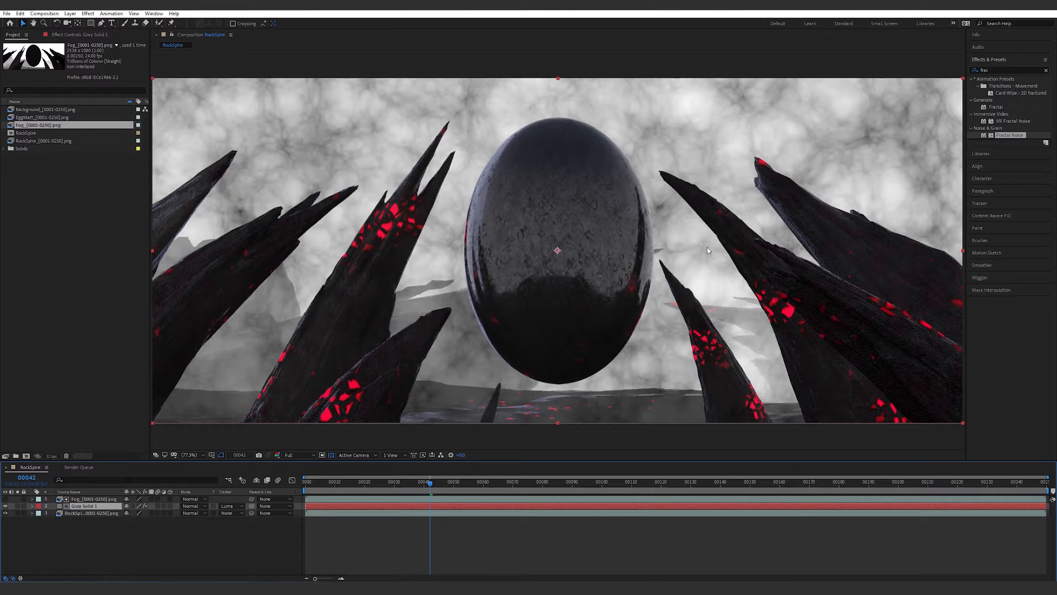
Check the fog at frame 211 and lower the Fog matte layer's opacity to thin it out.
{"action": "left_click_drag", "start_coordinate": [439, 488], "coordinate": [931, 482]}
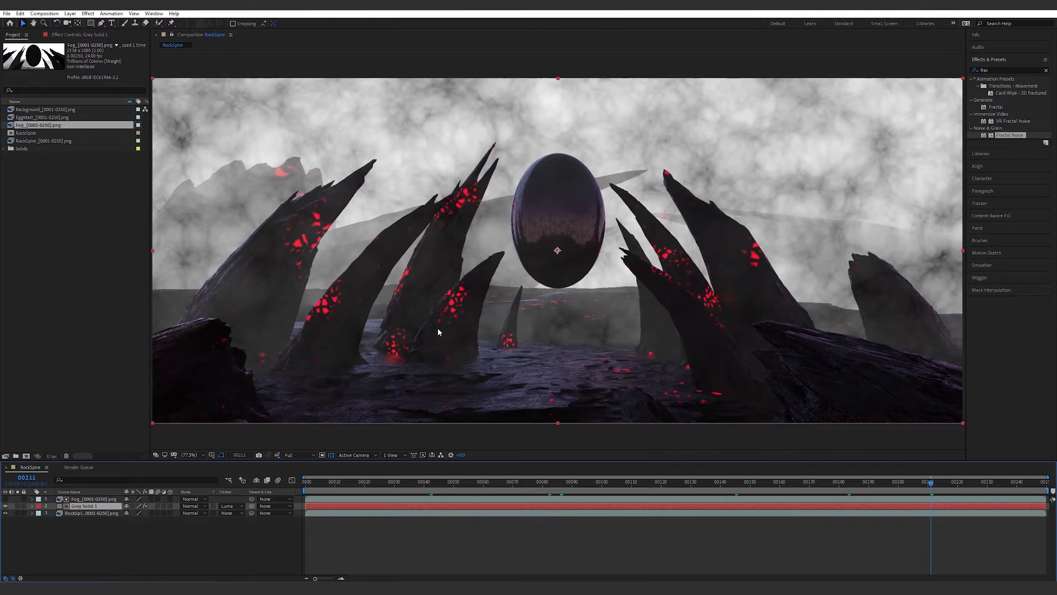
{"action": "left_click", "coordinate": [102, 499]}
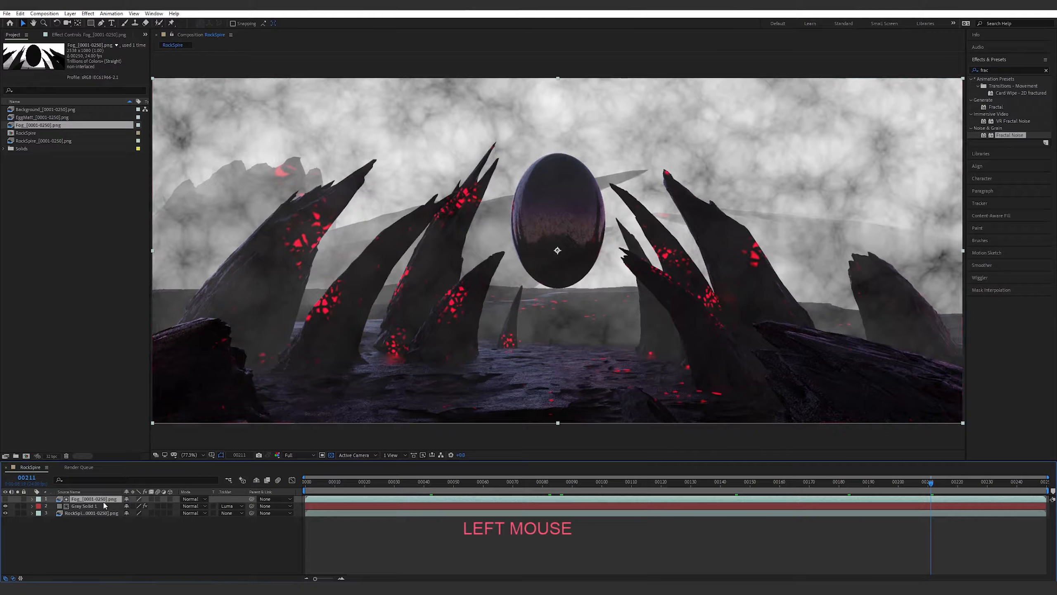
{"action": "key", "text": "t"}
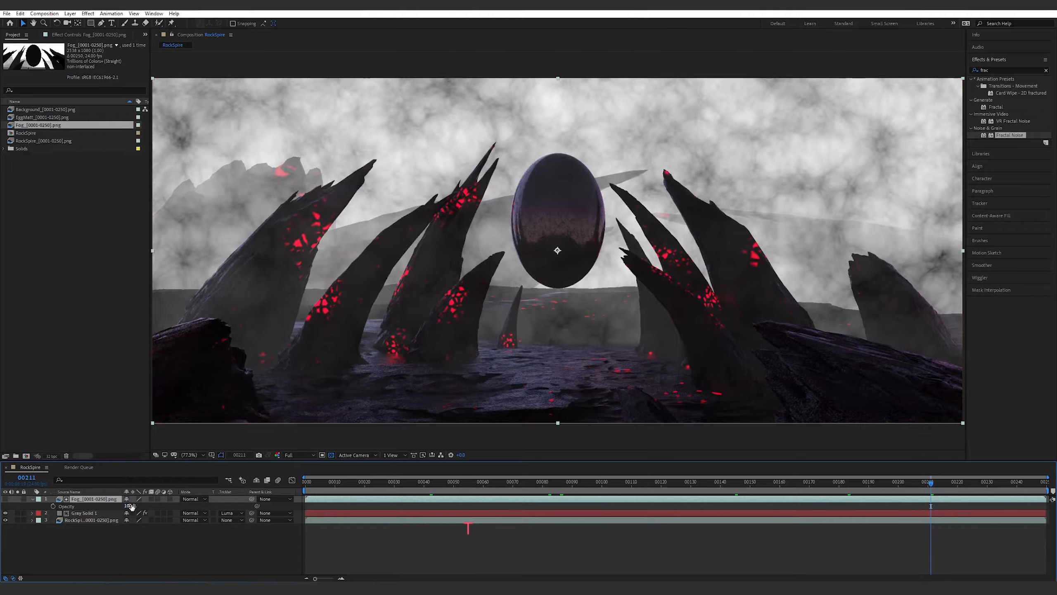
{"action": "left_click_drag", "start_coordinate": [128, 505], "coordinate": [95, 508]}
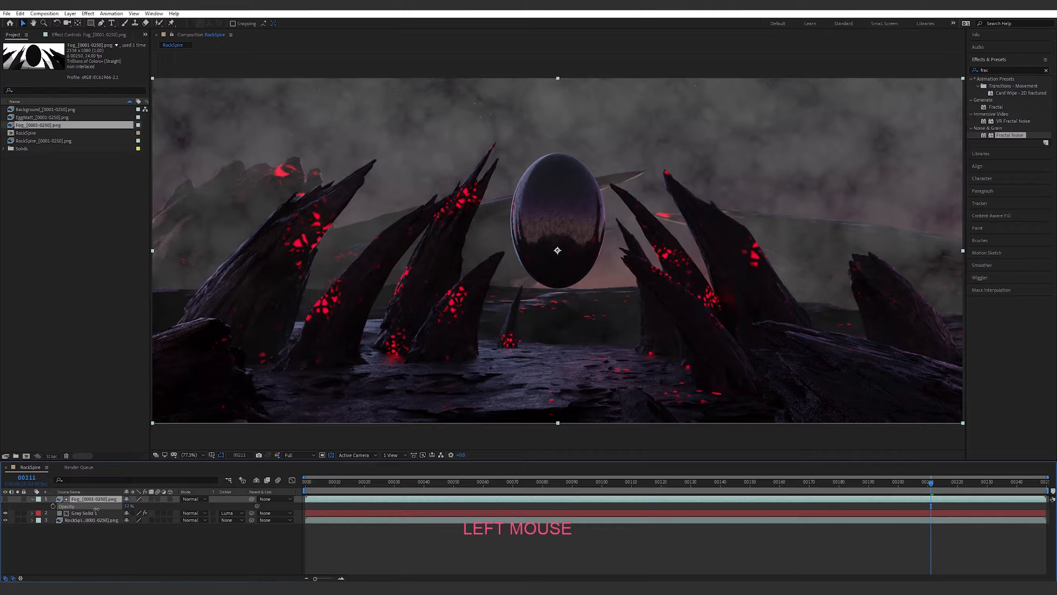
Find the Tint effect and apply it to the gray solid layer.
{"action": "left_click", "coordinate": [991, 71]}
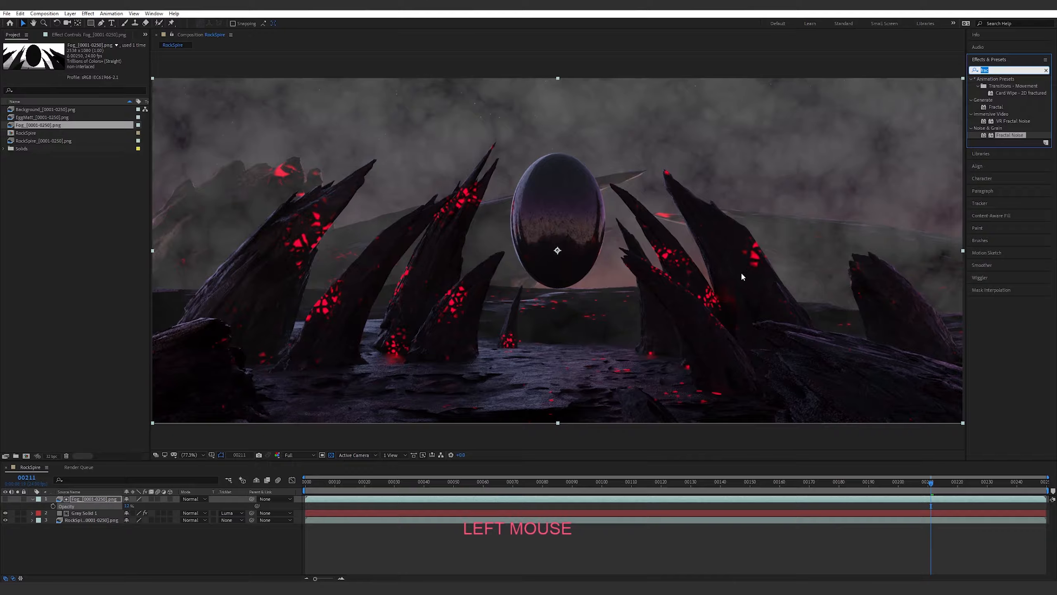
{"action": "type", "text": "tint"}
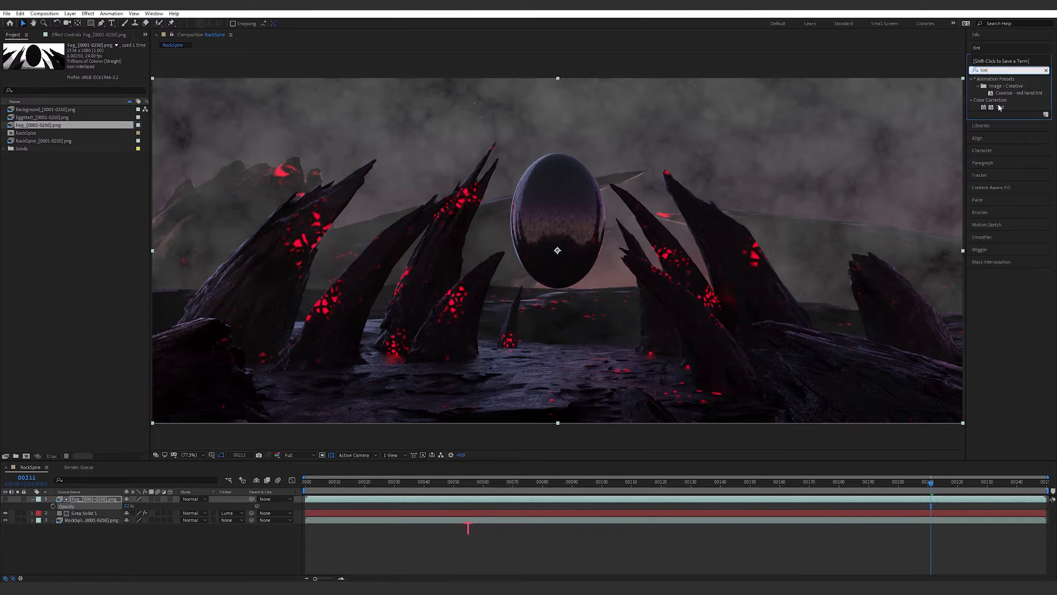
{"action": "left_click_drag", "start_coordinate": [999, 108], "coordinate": [89, 515]}
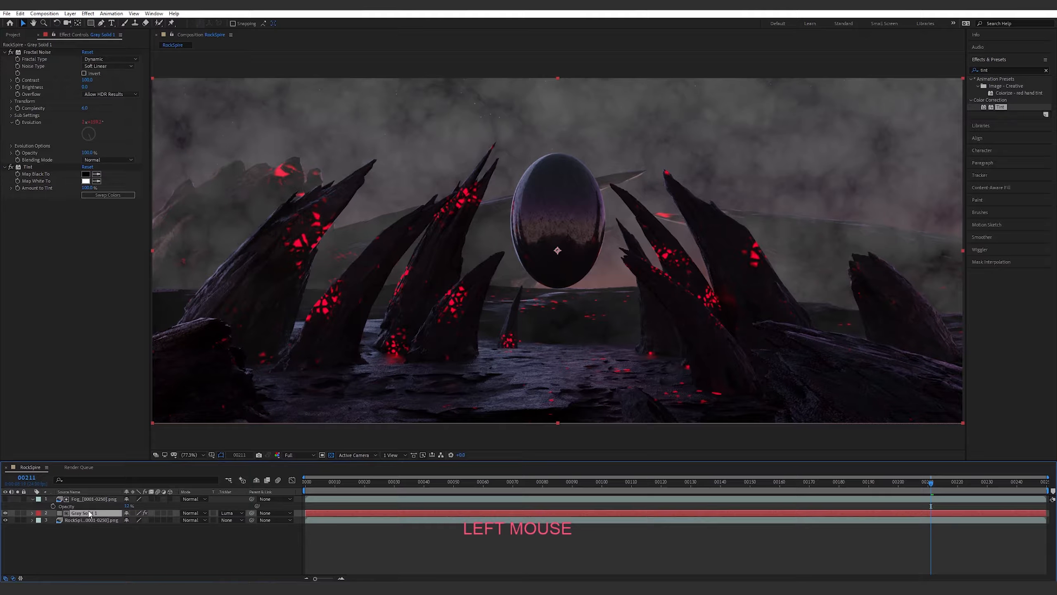
Rename the gray solid layer as Smoke.
{"action": "key", "text": "Return"}
{"action": "key", "text": "shift"}
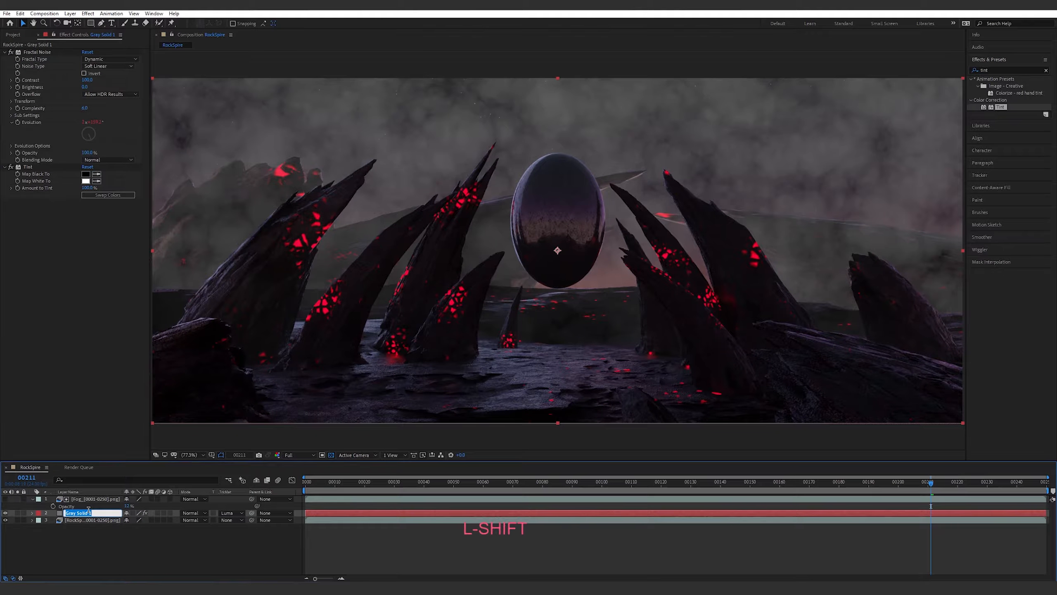
{"action": "type", "text": "Smoke"}
{"action": "key", "text": "Return"}
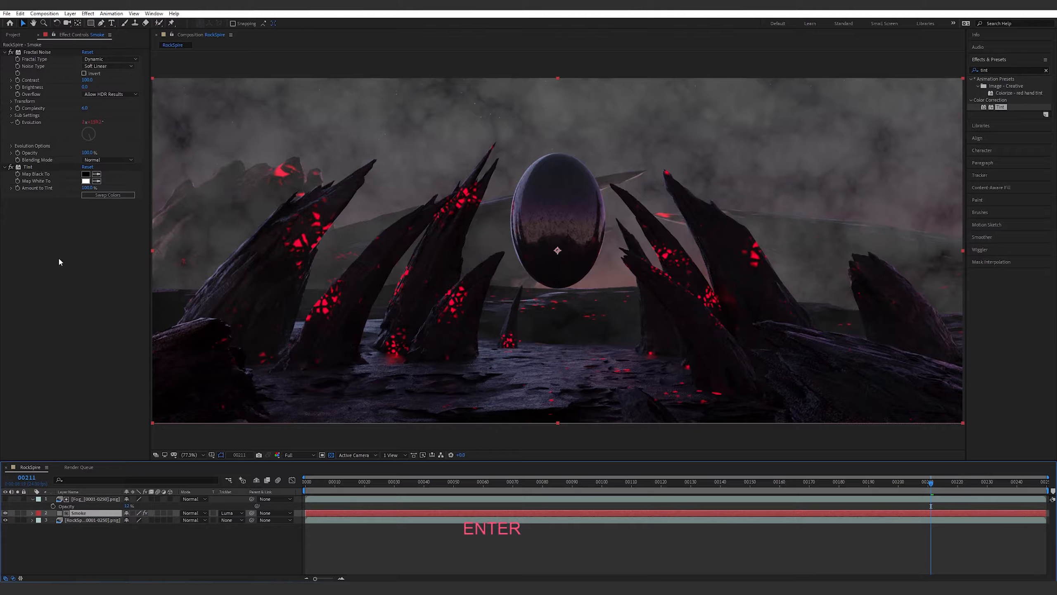
Set the Smoke layer's Tint Map White To color to the dark blue 192672.
{"action": "left_click", "coordinate": [86, 181]}
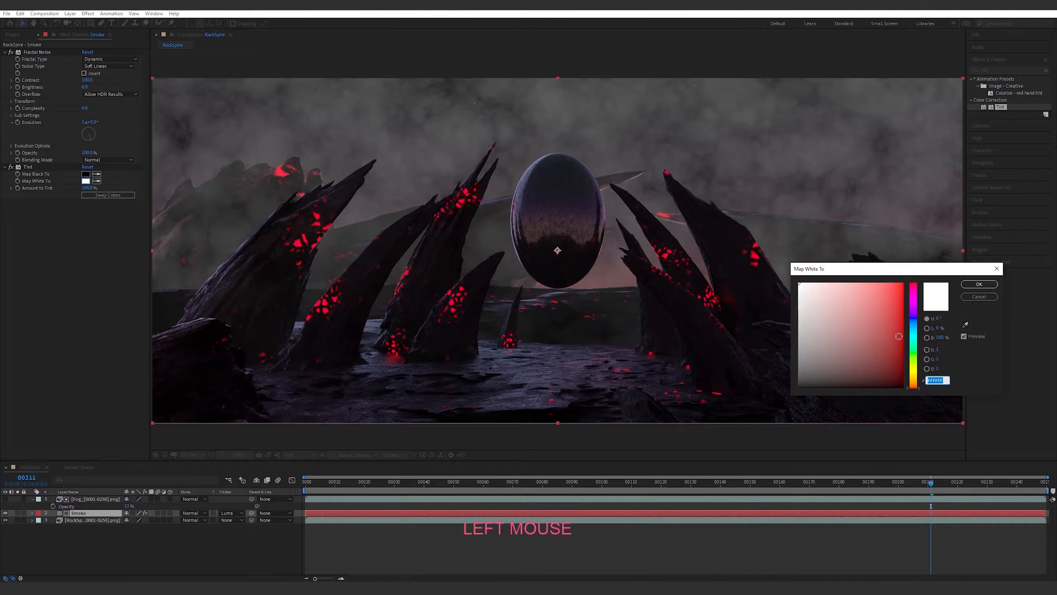
{"action": "left_click", "coordinate": [914, 320]}
{"action": "left_click", "coordinate": [885, 373]}
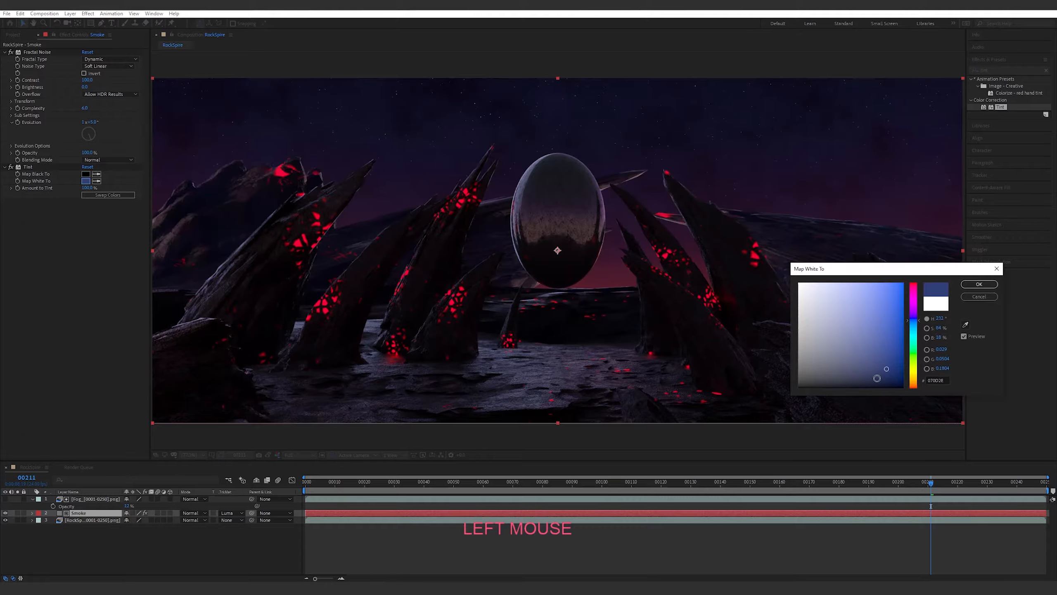
{"action": "mouse_move", "coordinate": [881, 370]}
{"action": "left_mouse_down"}
{"action": "mouse_move", "coordinate": [888, 345]}
{"action": "mouse_move", "coordinate": [866, 341]}
{"action": "mouse_move", "coordinate": [879, 337]}
{"action": "left_mouse_up"}
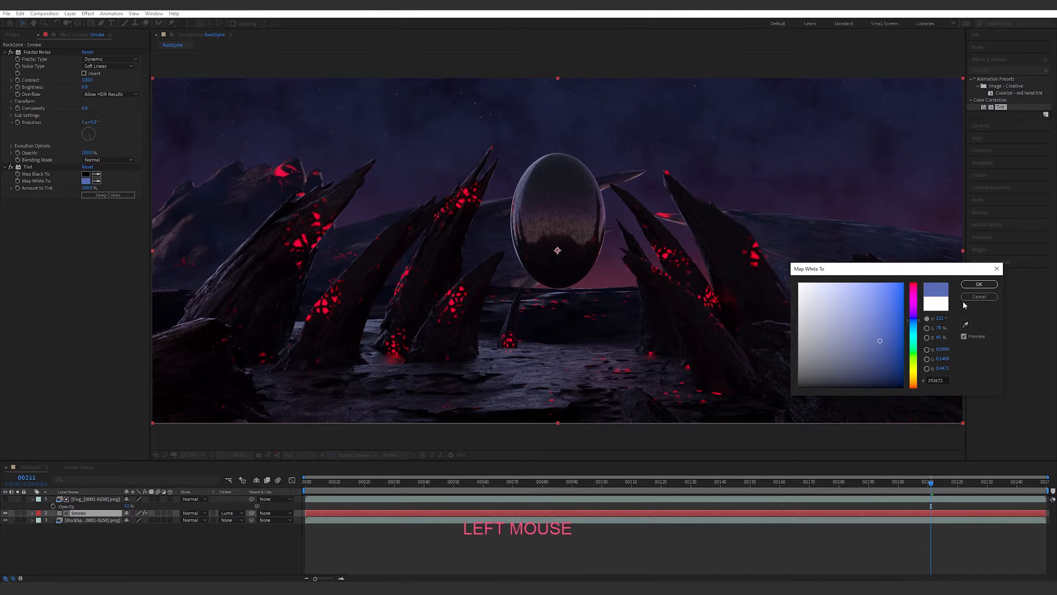
{"action": "left_click", "coordinate": [979, 284]}
Readjust the Fog matte layer's opacity, reselect the Smoke layer, and review the blue-tinted fog over the whole frame.
{"action": "left_click", "coordinate": [120, 506]}
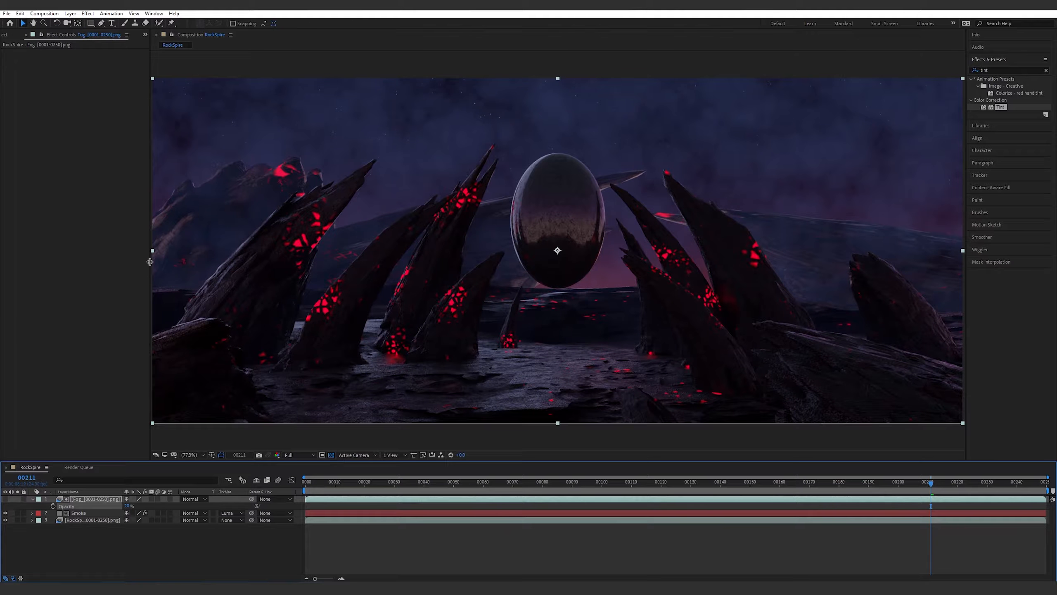
{"action": "left_click", "coordinate": [79, 512]}
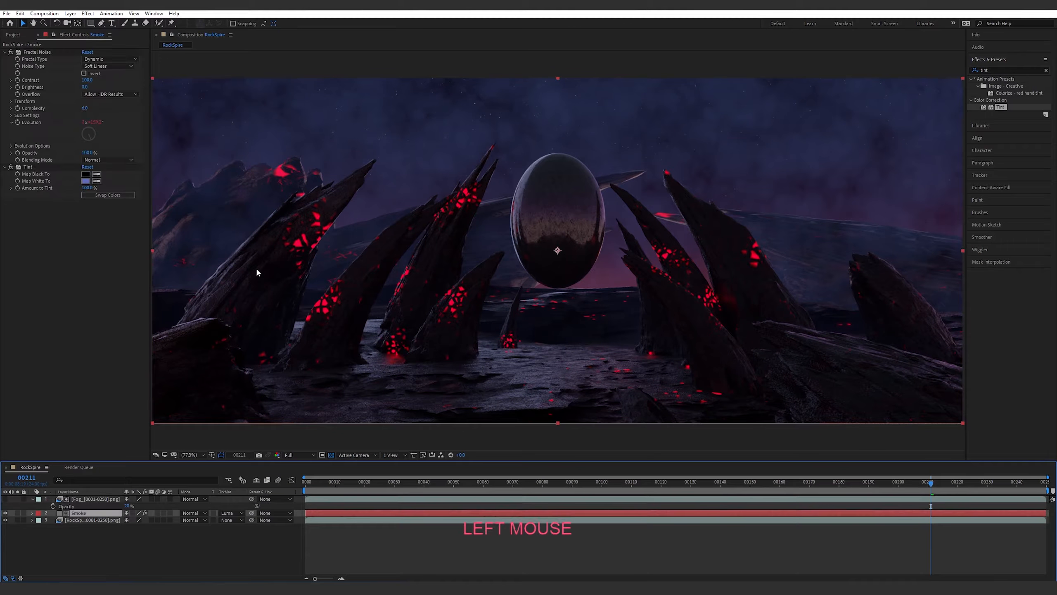
{"action": "scroll", "coordinate": [274, 271], "scroll_direction": "down", "scroll_amount": 4}
{"action": "scroll", "coordinate": [287, 263], "scroll_direction": "up", "scroll_amount": 2}
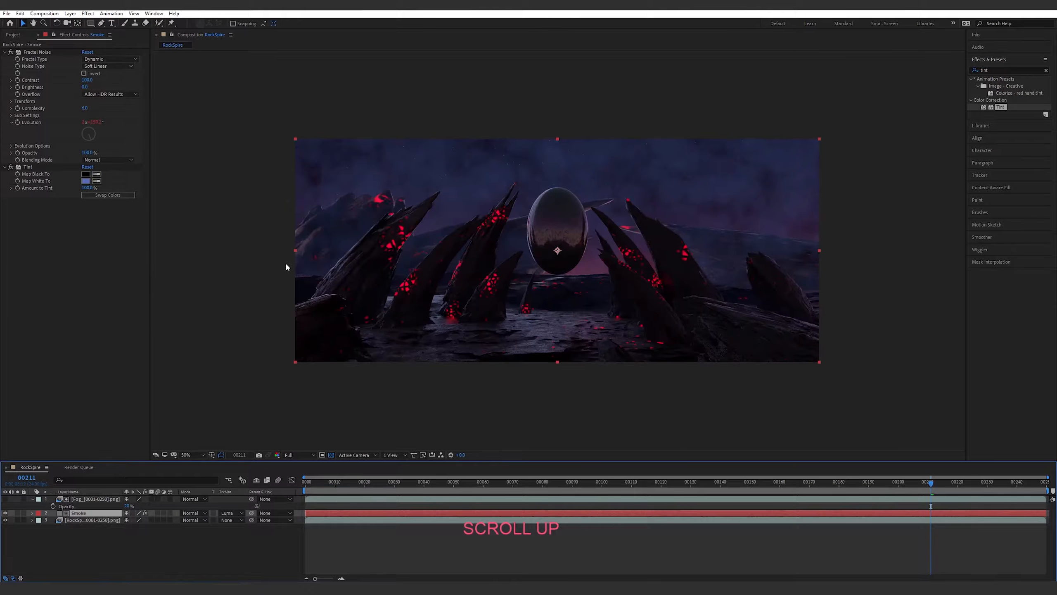
Draw a closed, curved Pen tool mask on the Smoke layer, running along the mountain and spire line and around the frame's lower half.
{"action": "key", "text": "g"}
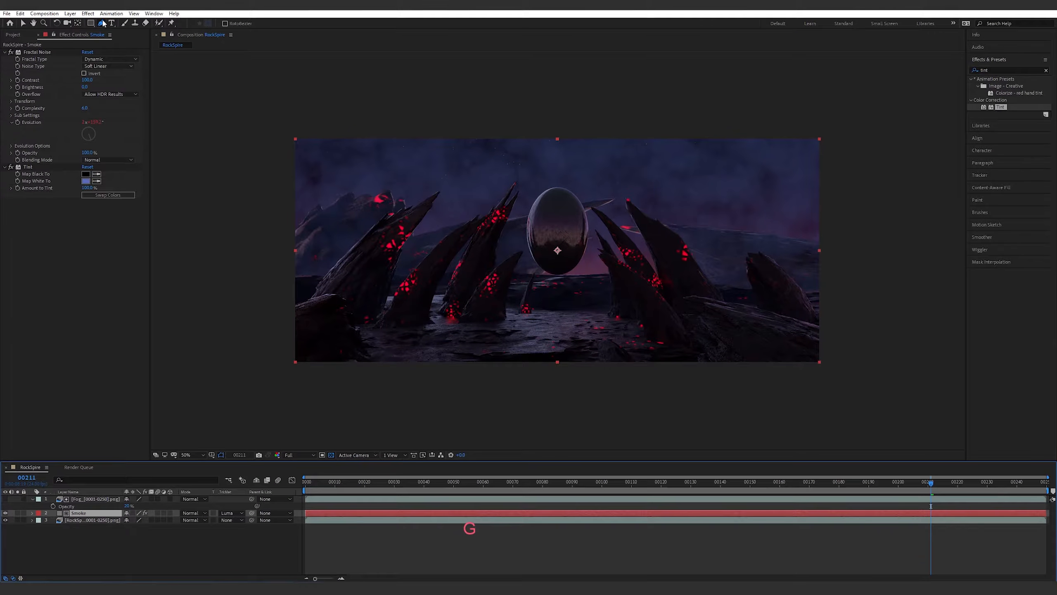
{"action": "left_click", "coordinate": [273, 251]}
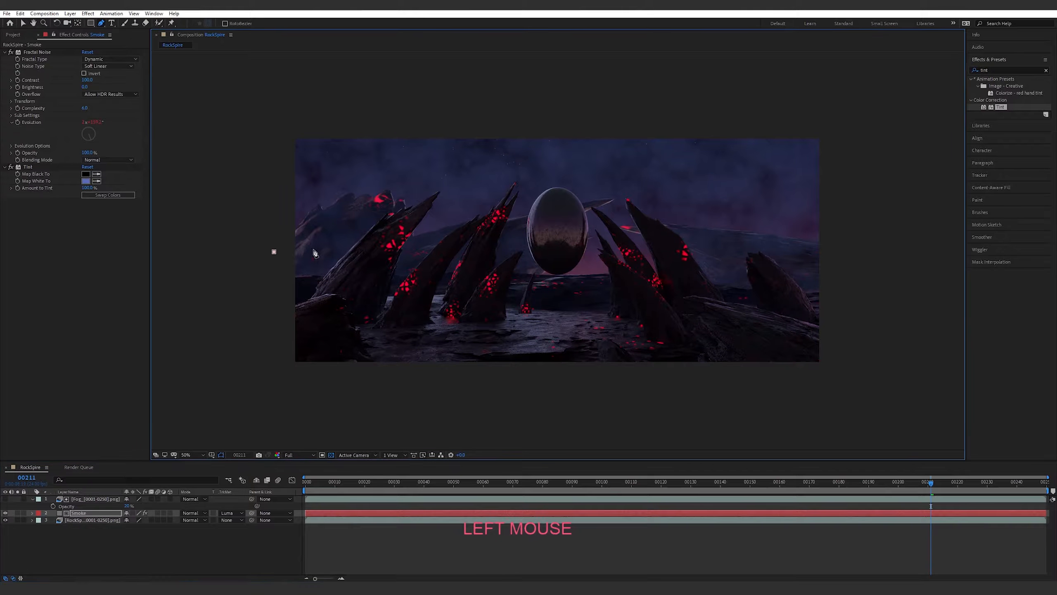
{"action": "left_click", "coordinate": [332, 236]}
{"action": "left_click", "coordinate": [365, 217]}
{"action": "left_click", "coordinate": [415, 213]}
{"action": "left_click", "coordinate": [447, 219]}
{"action": "left_click", "coordinate": [492, 196]}
{"action": "left_click", "coordinate": [533, 190]}
{"action": "left_click", "coordinate": [566, 196]}
{"action": "left_click_drag", "start_coordinate": [602, 205], "coordinate": [617, 211]}
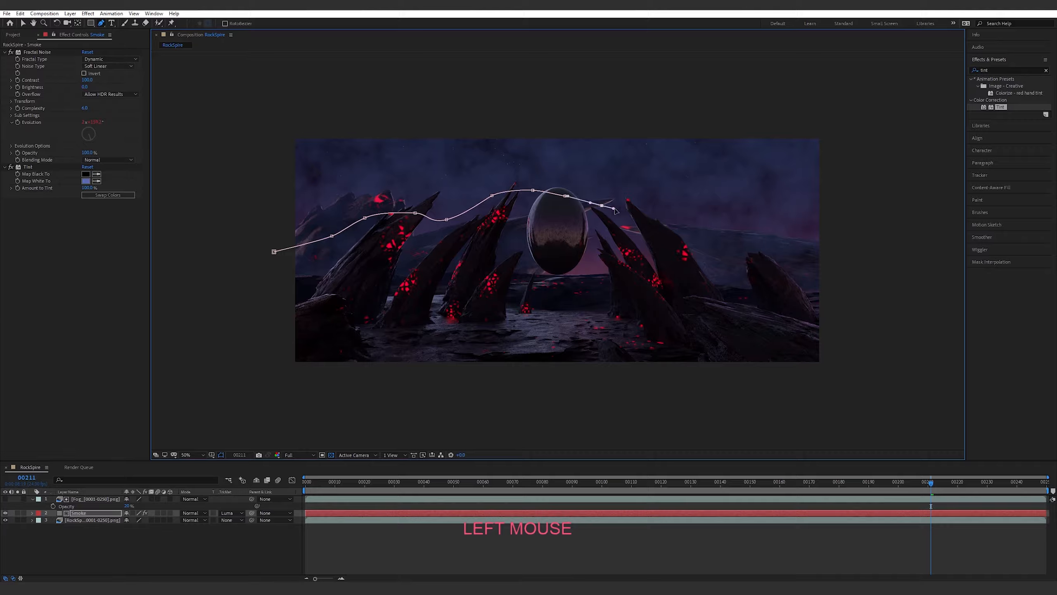
{"action": "left_click", "coordinate": [660, 212]}
{"action": "left_click", "coordinate": [705, 198]}
{"action": "left_click", "coordinate": [751, 181]}
{"action": "left_click_drag", "start_coordinate": [792, 184], "coordinate": [801, 187]}
{"action": "left_click", "coordinate": [831, 203]}
{"action": "left_click", "coordinate": [877, 271]}
{"action": "left_click", "coordinate": [882, 354]}
{"action": "left_click", "coordinate": [776, 412]}
{"action": "left_click", "coordinate": [543, 416]}
{"action": "left_click", "coordinate": [468, 414]}
{"action": "left_click", "coordinate": [332, 395]}
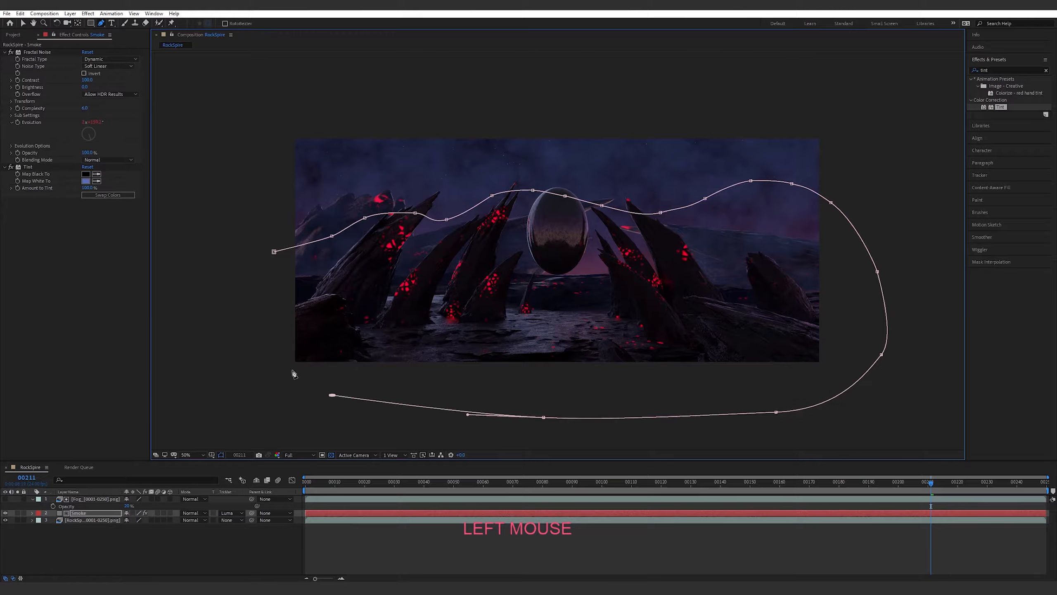
{"action": "left_click", "coordinate": [266, 329]}
{"action": "left_click", "coordinate": [274, 252]}
Feather the Smoke layer's mask by about 248 pixels and inspect the softened smoke edge in the image.
{"action": "key", "text": "f"}
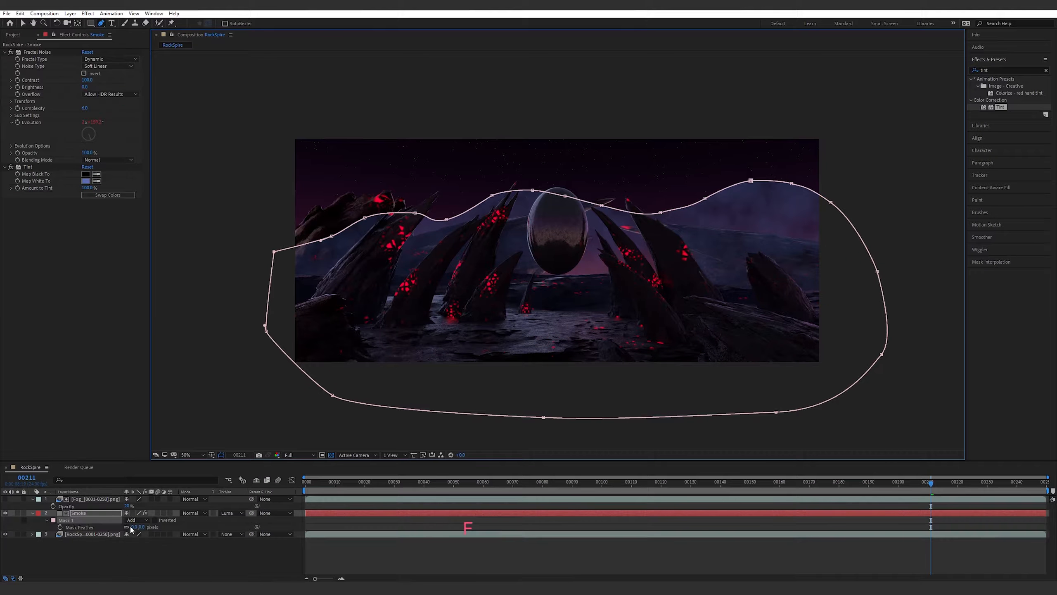
{"action": "left_click_drag", "start_coordinate": [139, 526], "coordinate": [234, 527]}
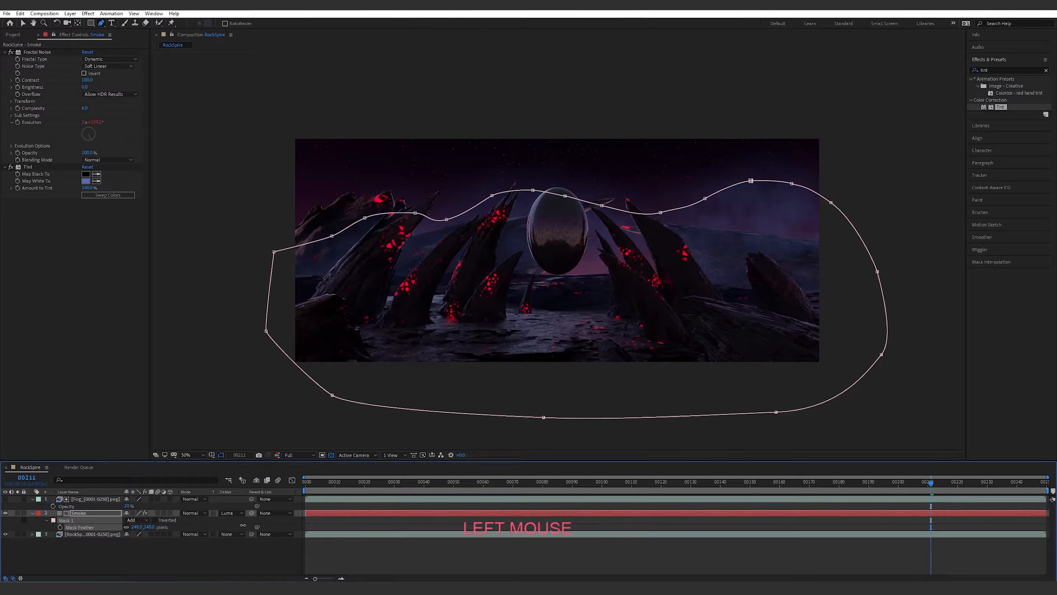
{"action": "left_click", "coordinate": [455, 535]}
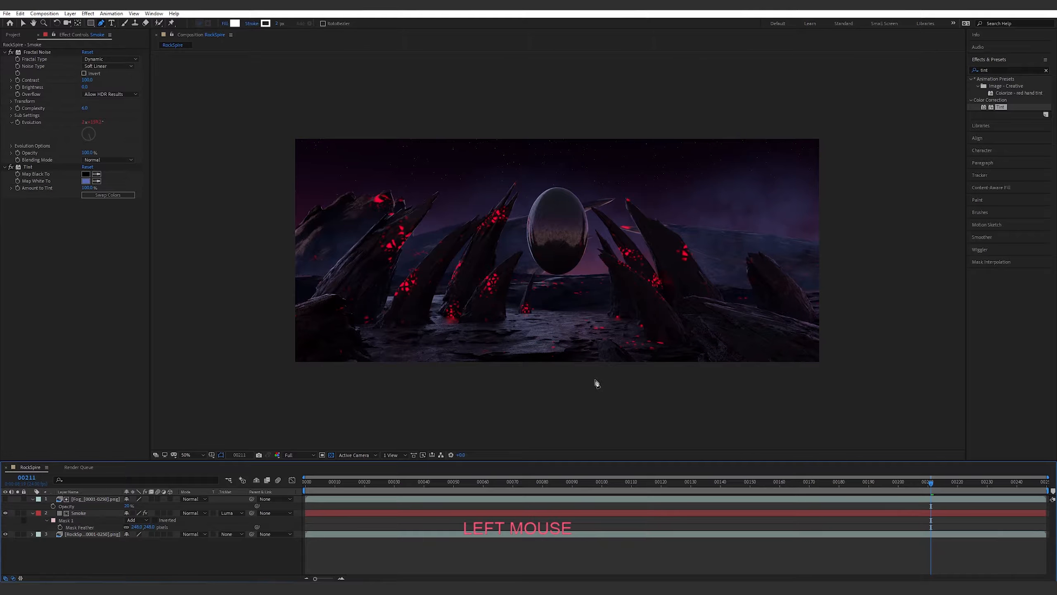
{"action": "scroll", "coordinate": [804, 246], "scroll_direction": "down", "scroll_amount": 1}
{"action": "scroll", "coordinate": [733, 259], "scroll_direction": "up", "scroll_amount": 1}
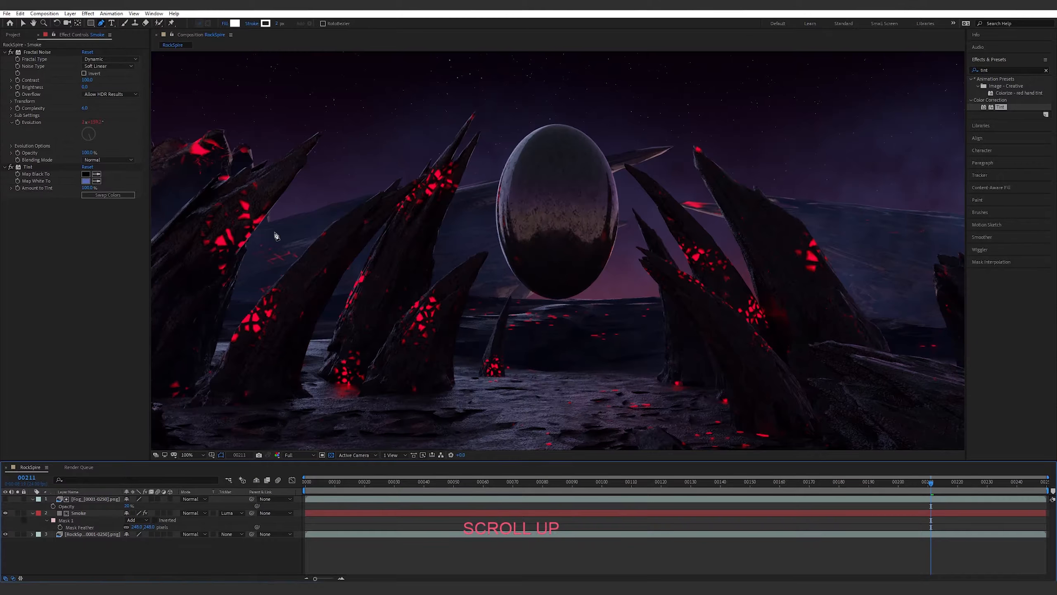
{"action": "scroll", "coordinate": [928, 233], "scroll_direction": "down", "scroll_amount": 1}
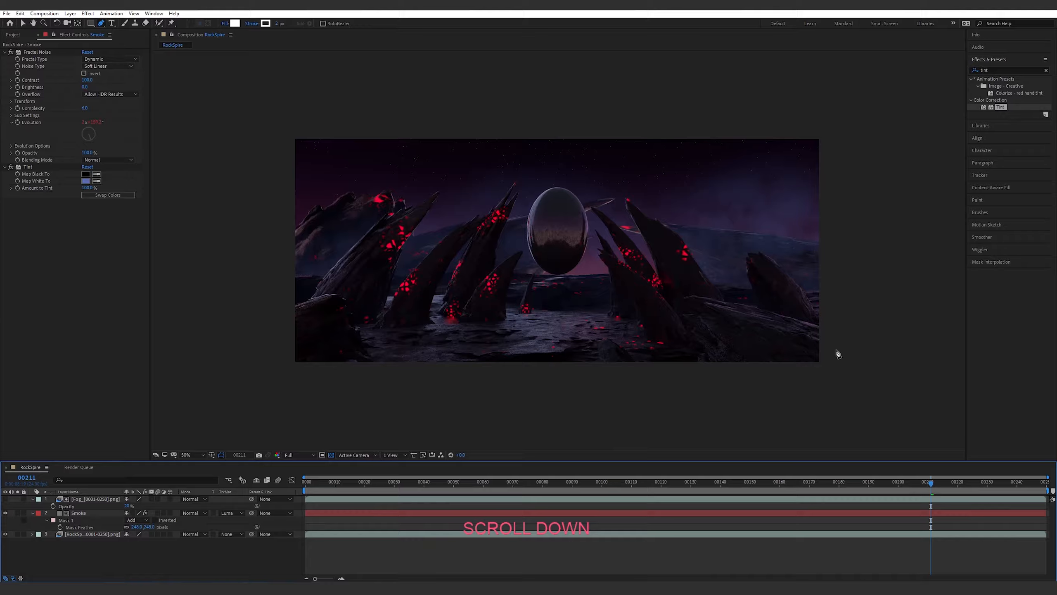
Set the composition's preview resolution to Half and run a short preview from the first frame.
{"action": "left_click", "coordinate": [298, 455]}
{"action": "left_click", "coordinate": [295, 483]}
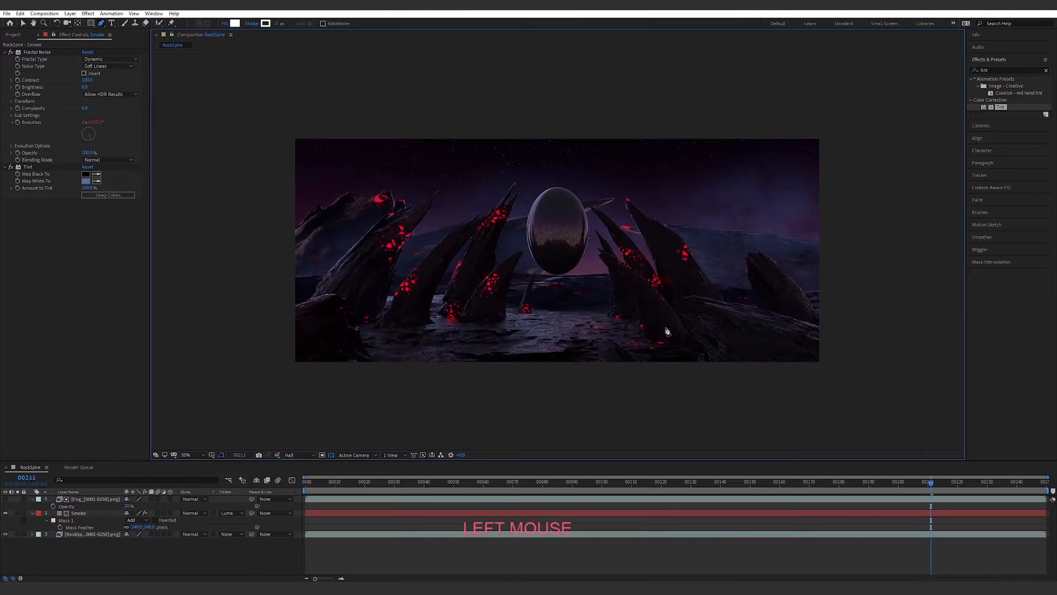
{"action": "key", "text": "KP_0"}
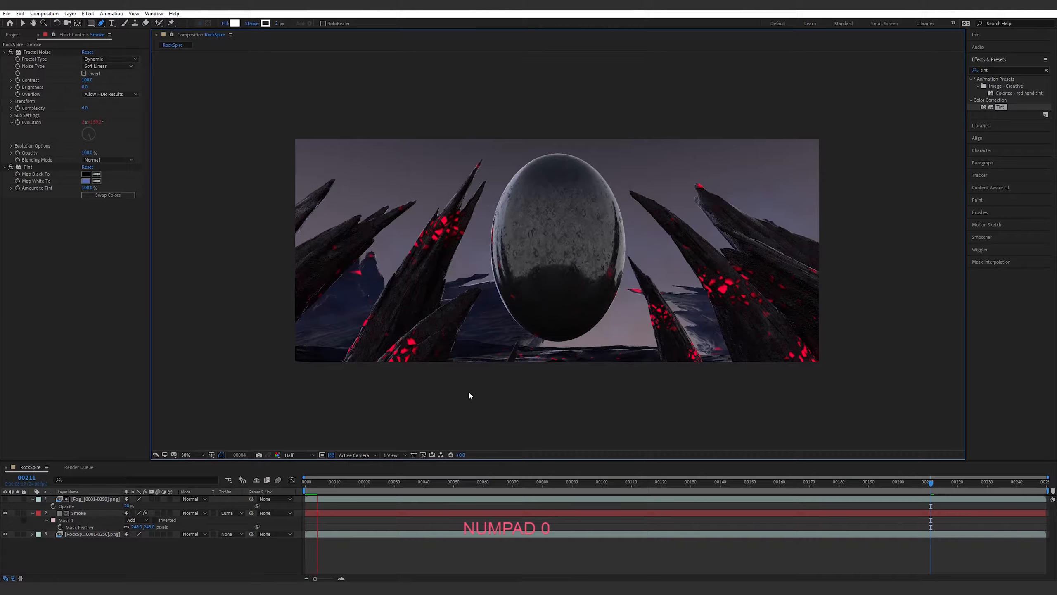
{"action": "key", "text": "space"}
Preview the masked smoke animation repeatedly from frame 173 onward.
{"action": "left_click_drag", "start_coordinate": [618, 483], "coordinate": [818, 483]}
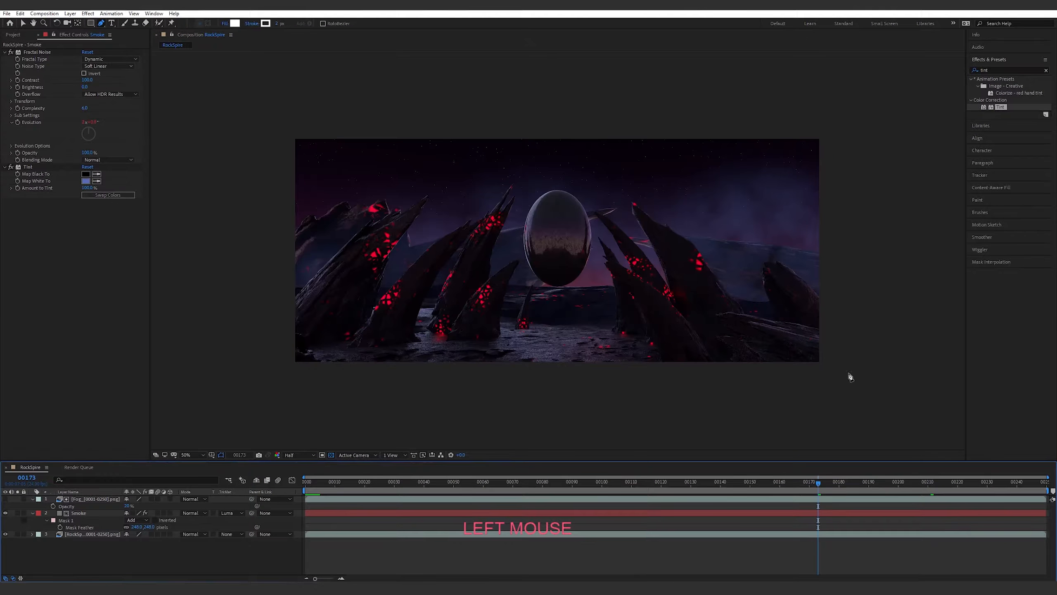
{"action": "key", "text": "space"}
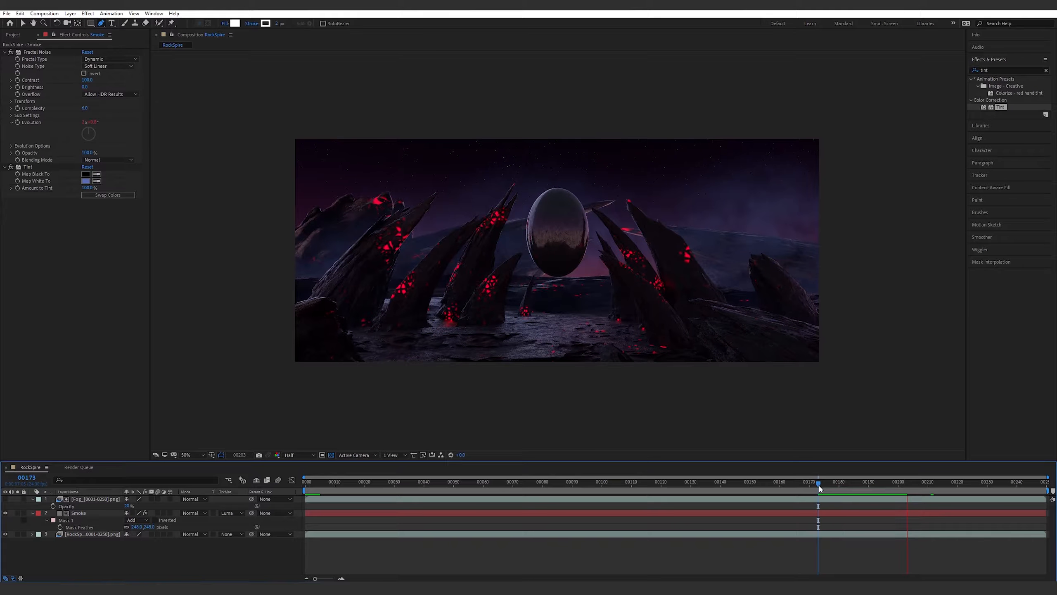
{"action": "key", "text": "space"}
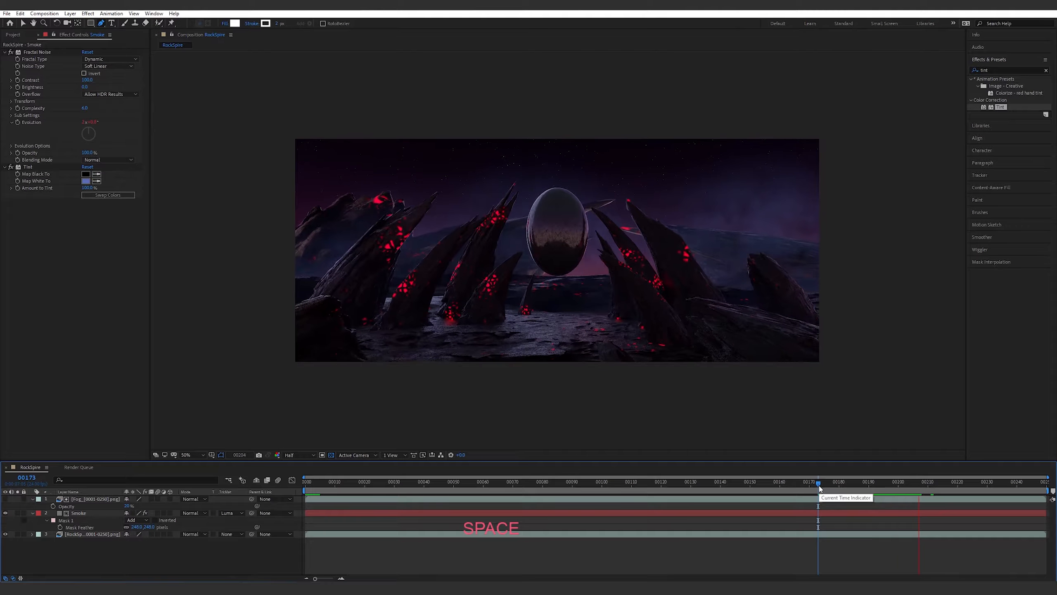
{"action": "left_click", "coordinate": [818, 486]}
{"action": "key", "text": "space"}
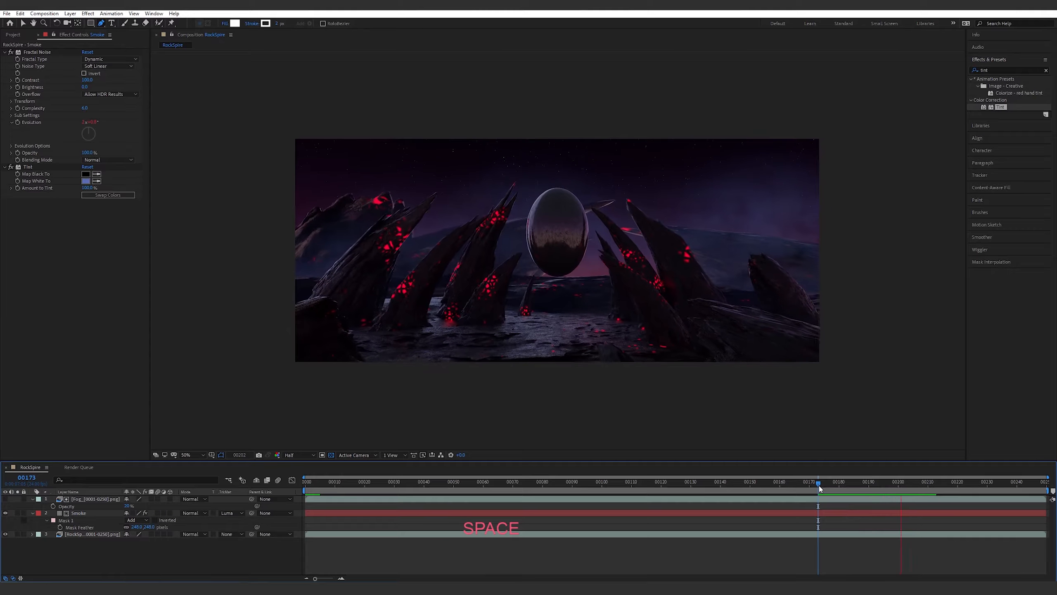
{"action": "left_click", "coordinate": [819, 486]}
{"action": "key", "text": "space"}
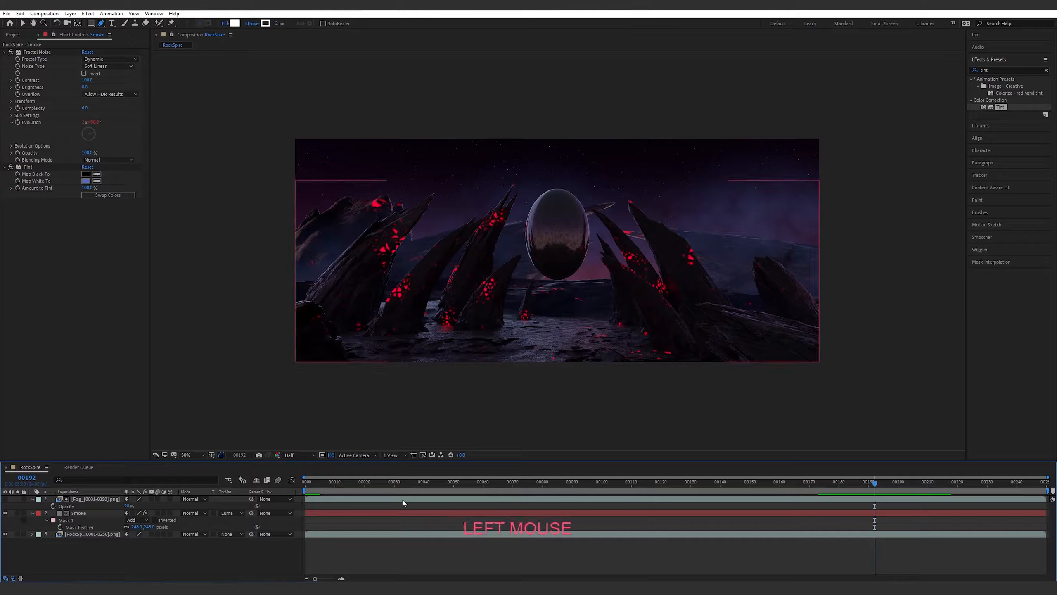
Duplicate the Fog matte layer and the Smoke layer together as a second smoke pair.
{"action": "left_click", "coordinate": [93, 501]}
{"action": "left_click", "coordinate": [92, 512], "text": "shift"}
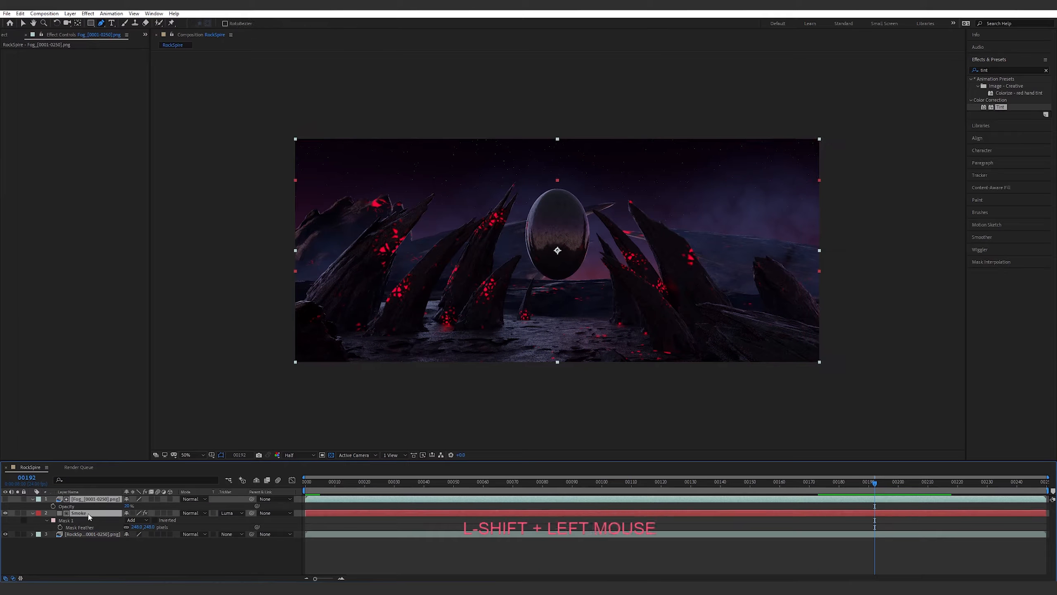
{"action": "key", "text": "ctrl+d"}
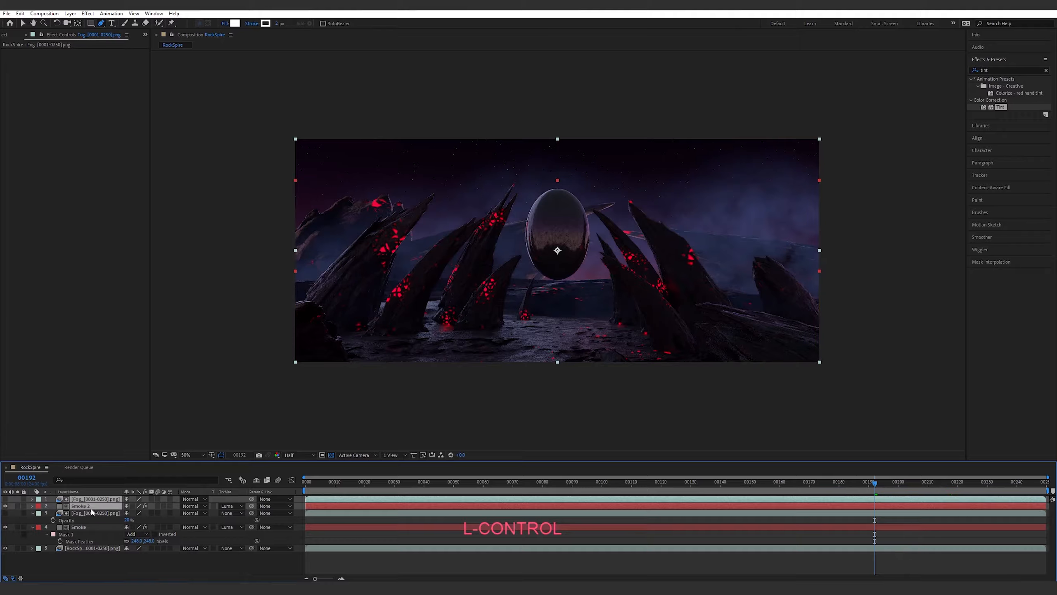
Give Smoke 2's Fractal Noise a different random seed and reduce its scale to about 70.
{"action": "left_click", "coordinate": [83, 505]}
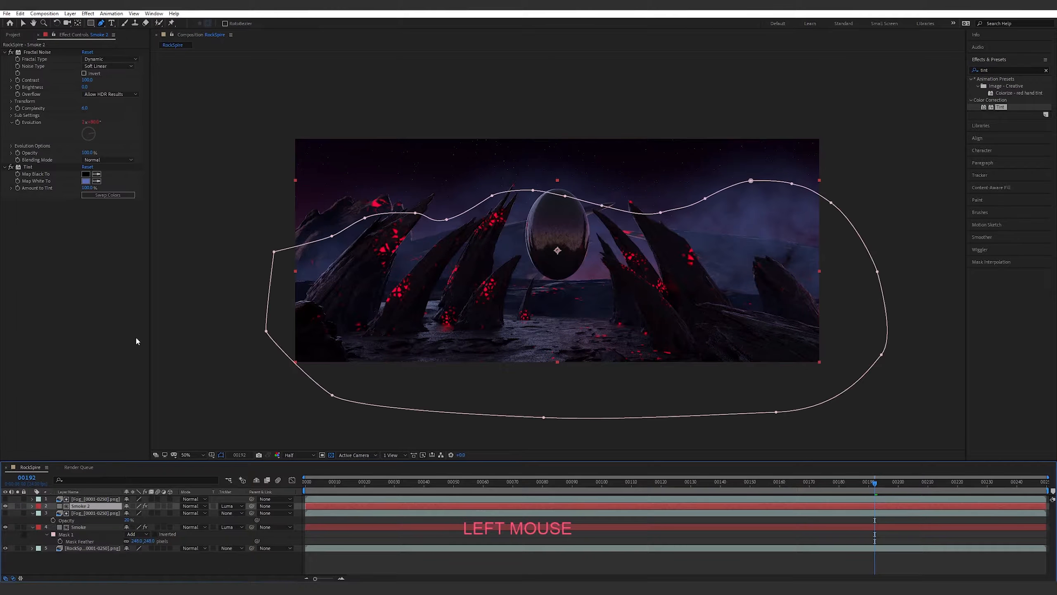
{"action": "left_click", "coordinate": [11, 146]}
{"action": "left_click_drag", "start_coordinate": [84, 167], "coordinate": [89, 165]}
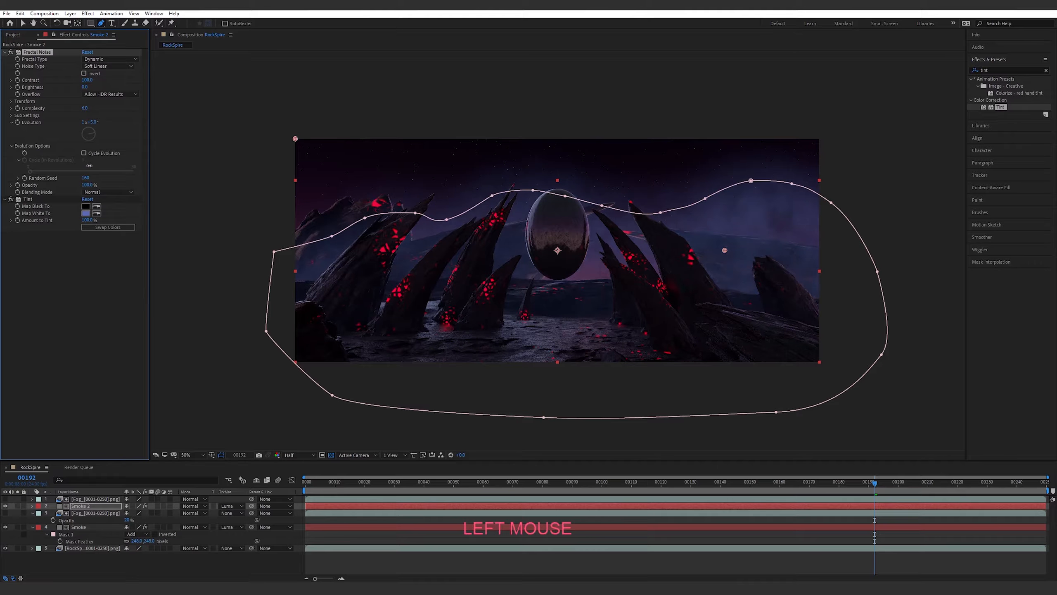
{"action": "left_click", "coordinate": [12, 102]}
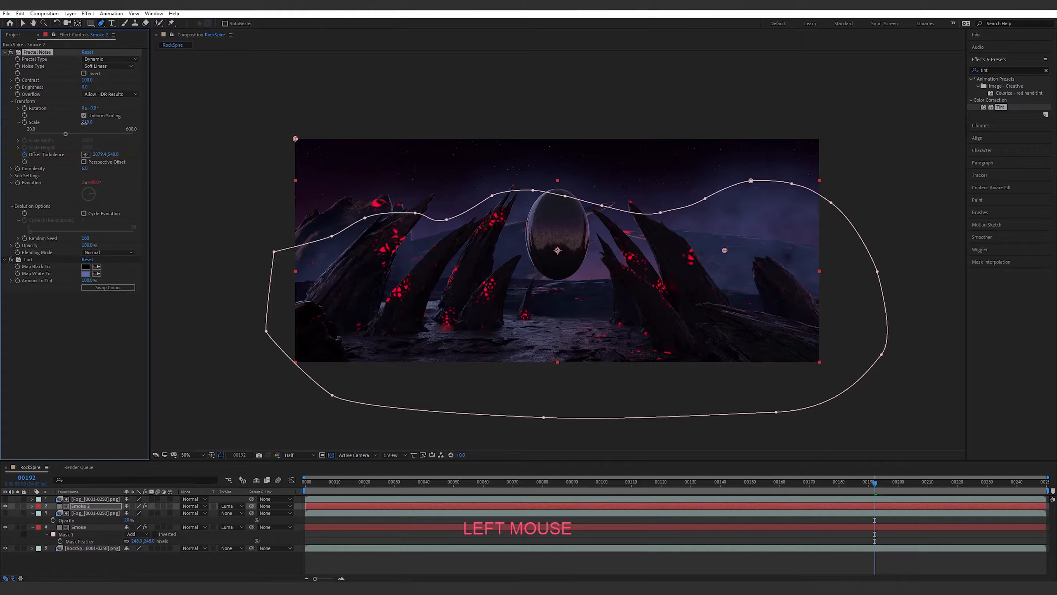
{"action": "left_click_drag", "start_coordinate": [58, 134], "coordinate": [28, 130]}
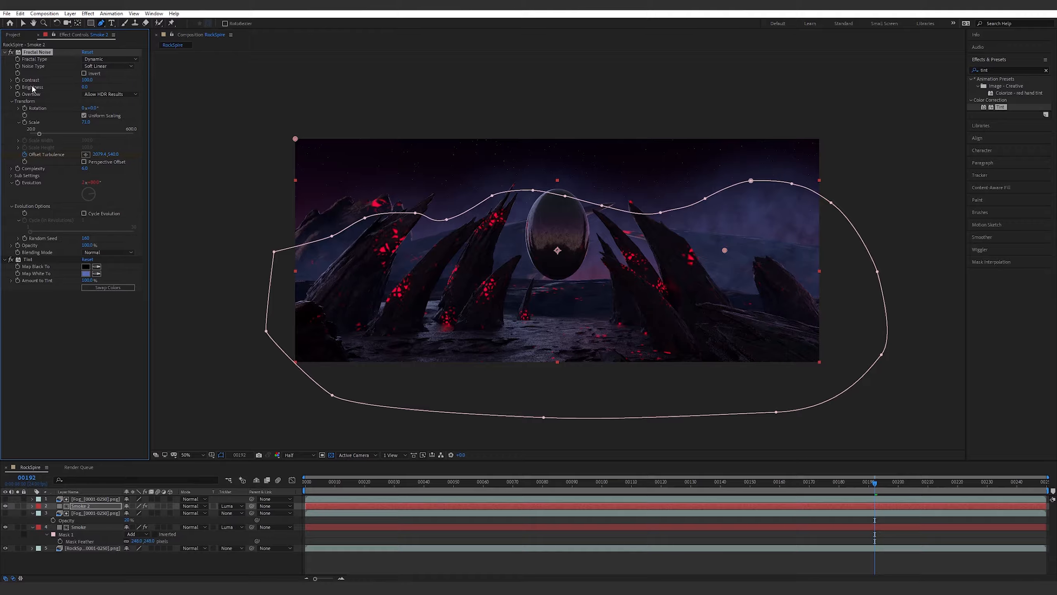
Lower the Fractal Noise contrast on Smoke 2 and on the original Smoke layer.
{"action": "left_click_drag", "start_coordinate": [87, 80], "coordinate": [76, 82]}
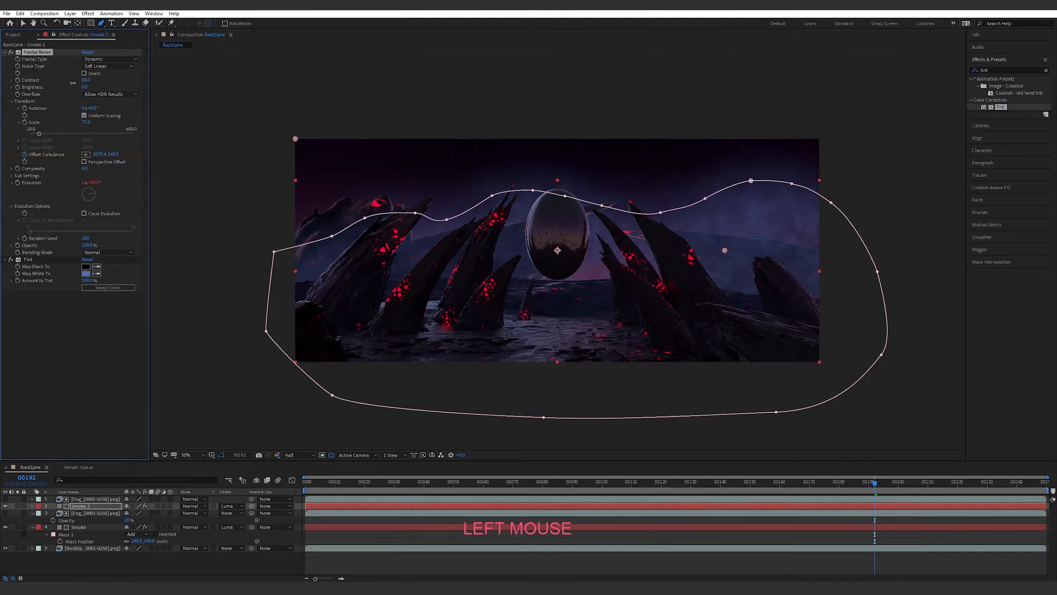
{"action": "left_click", "coordinate": [95, 527]}
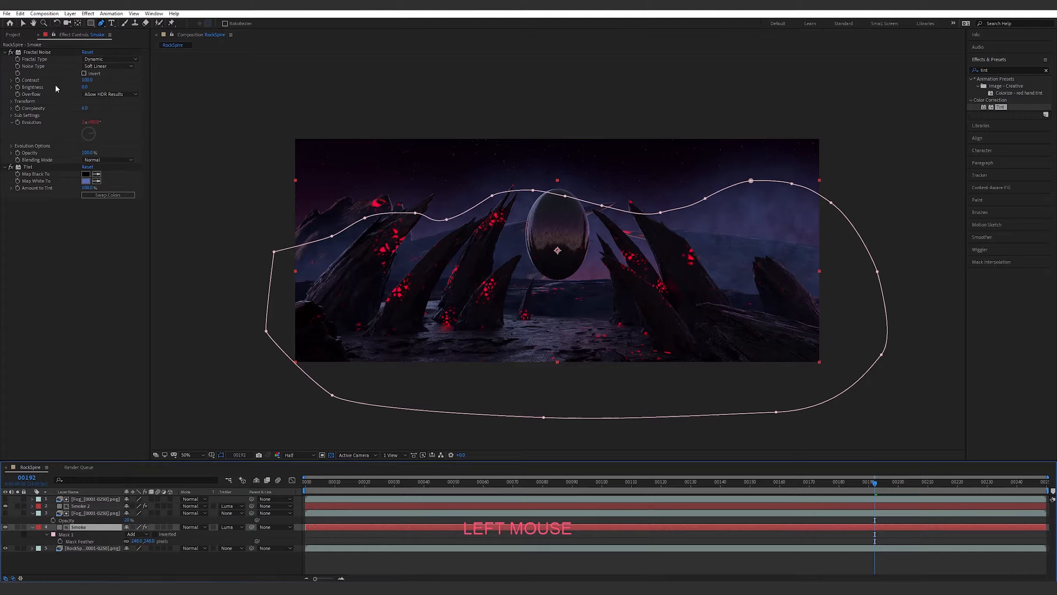
{"action": "left_click_drag", "start_coordinate": [87, 80], "coordinate": [79, 81]}
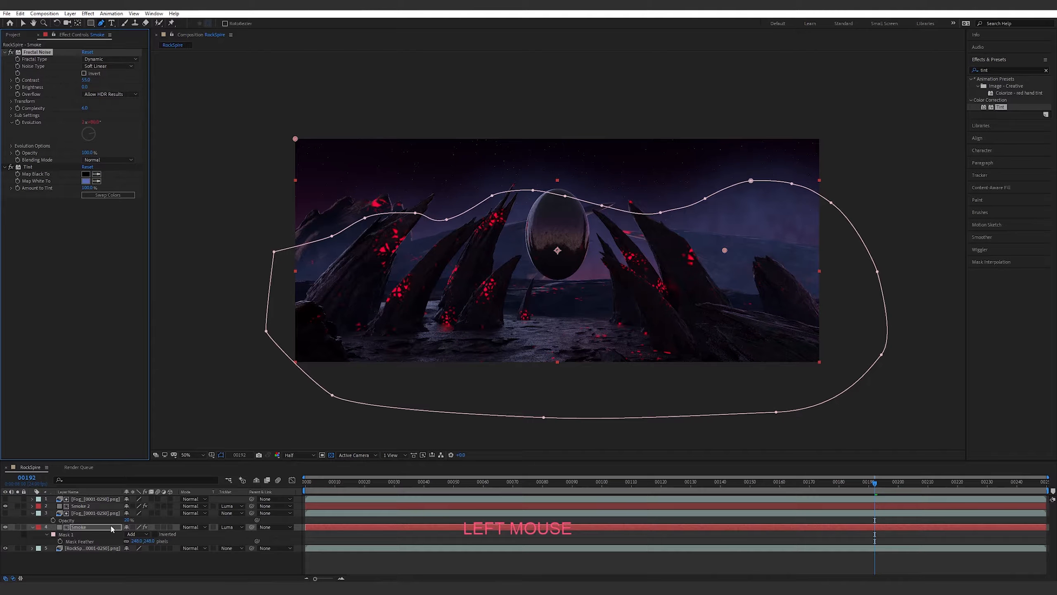
Reveal Smoke 2's keyframes and set its Offset Turbulence to 2960, 540 at the last frame, 249.
{"action": "left_click", "coordinate": [92, 512]}
{"action": "left_click", "coordinate": [89, 498]}
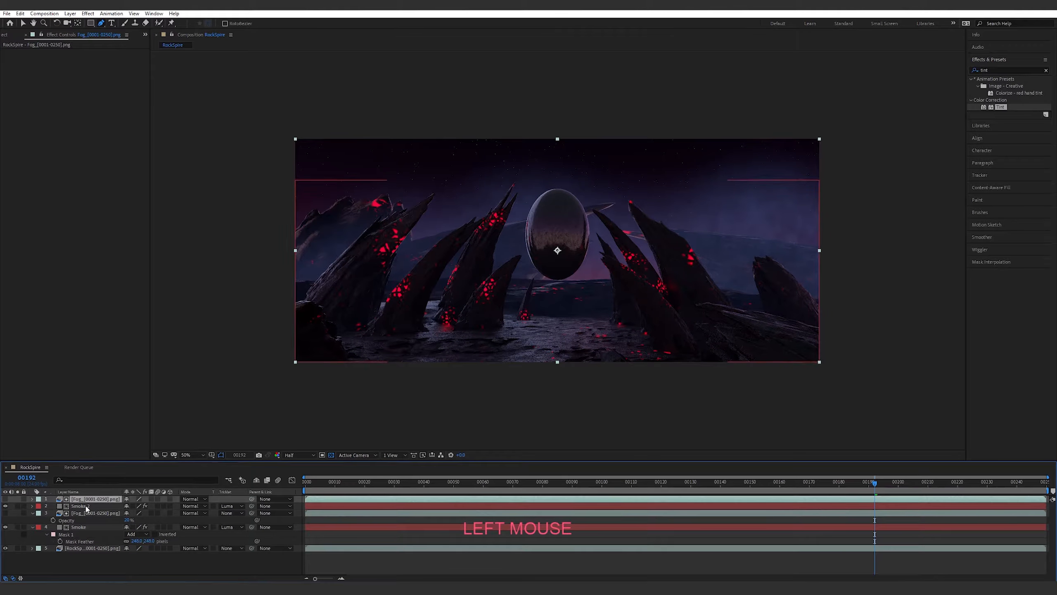
{"action": "left_click", "coordinate": [88, 506]}
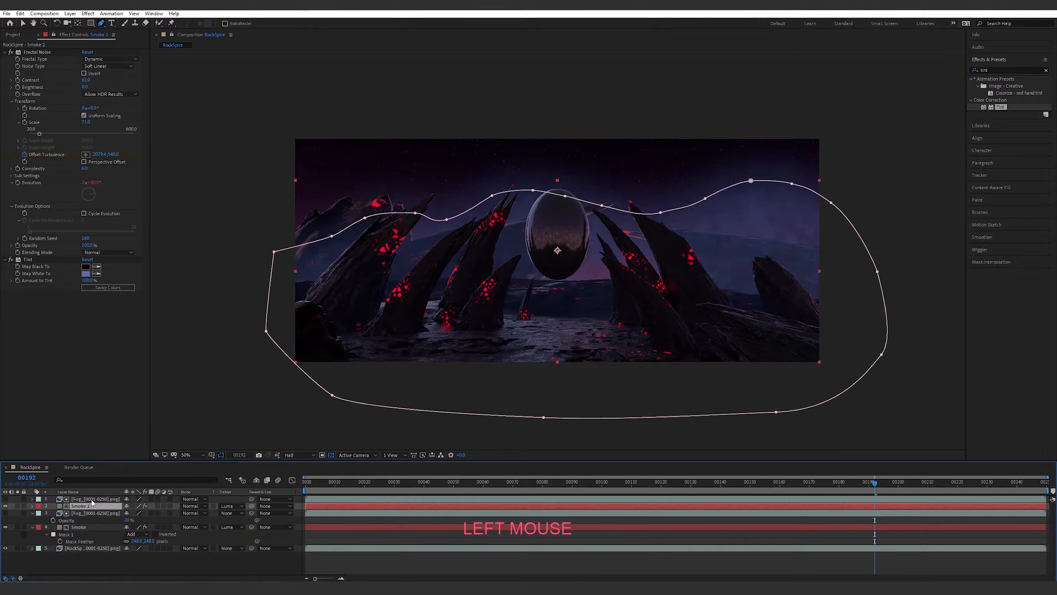
{"action": "left_click", "coordinate": [92, 500]}
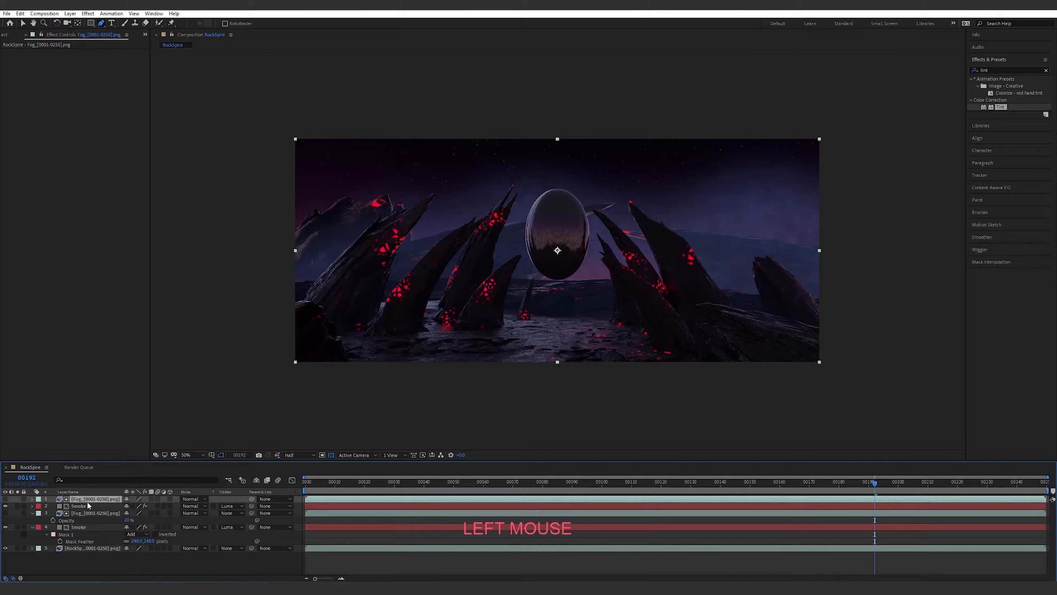
{"action": "left_click", "coordinate": [85, 507]}
{"action": "key", "text": "u"}
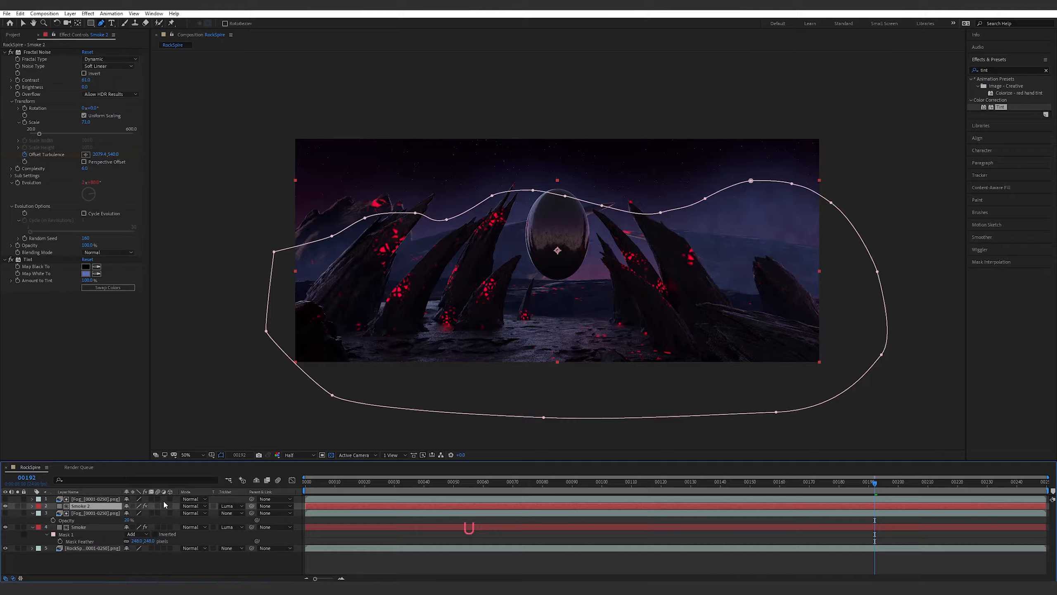
{"action": "left_click_drag", "start_coordinate": [929, 484], "coordinate": [1044, 485]}
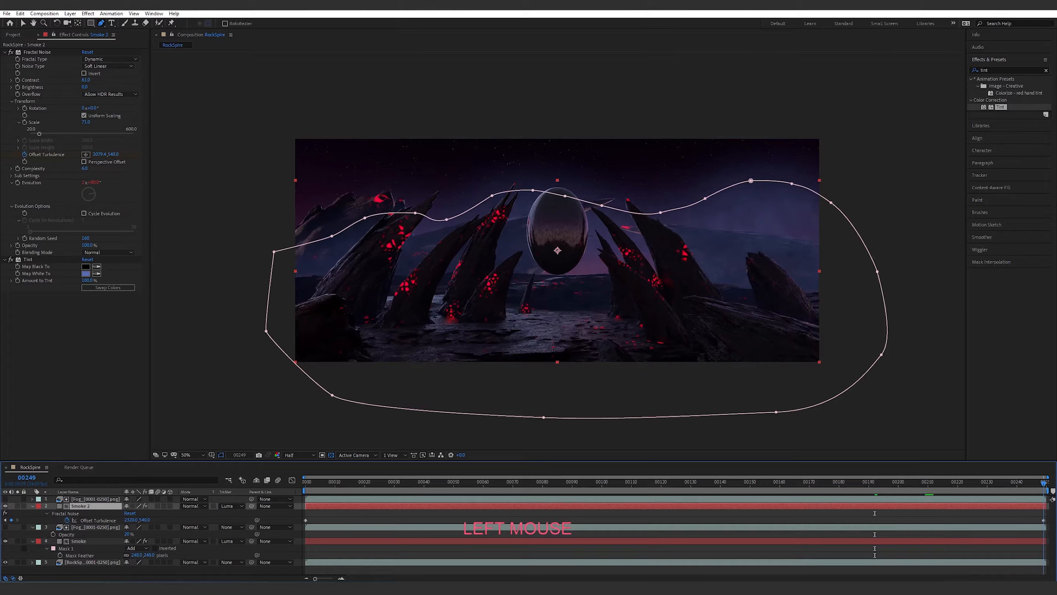
{"action": "left_click_drag", "start_coordinate": [101, 154], "coordinate": [203, 158]}
{"action": "left_click_drag", "start_coordinate": [346, 171], "coordinate": [377, 176]}
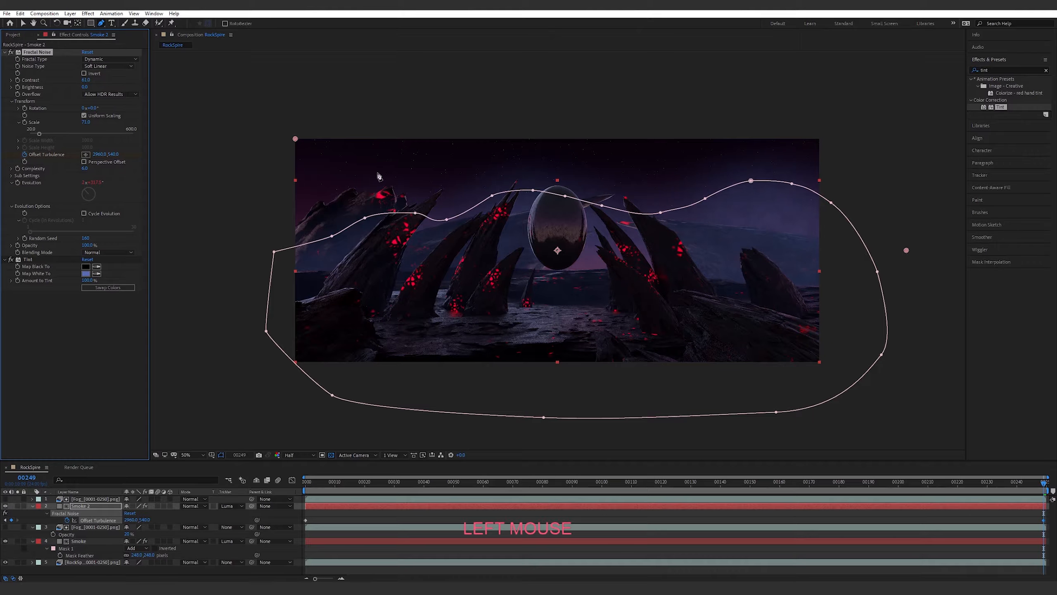
Reveal the opacity of the Fog matte above Smoke 2 and reduce it.
{"action": "left_click", "coordinate": [93, 501]}
{"action": "key", "text": "t"}
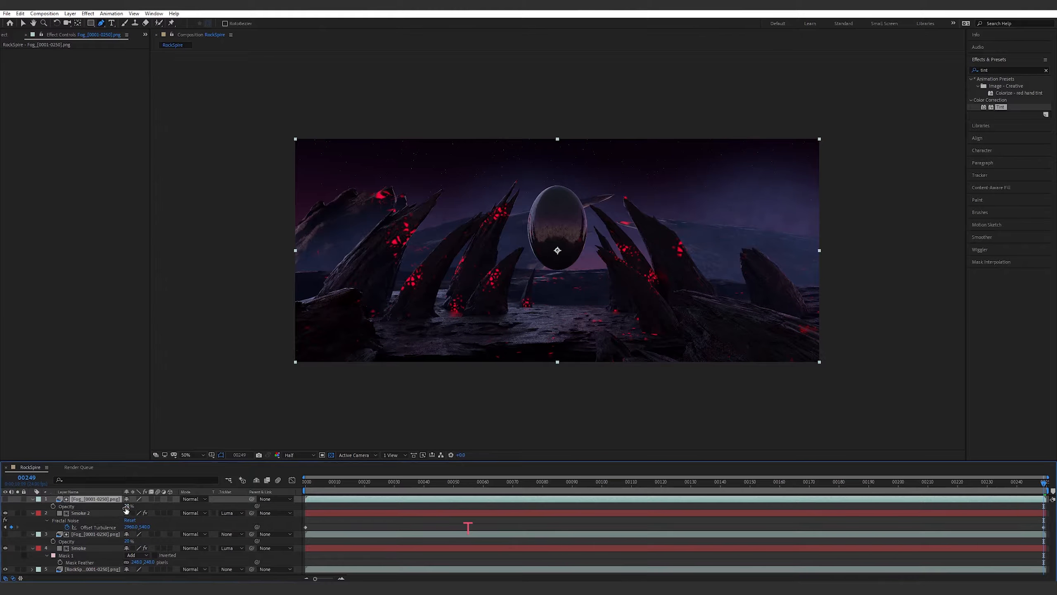
{"action": "left_click_drag", "start_coordinate": [127, 507], "coordinate": [123, 508]}
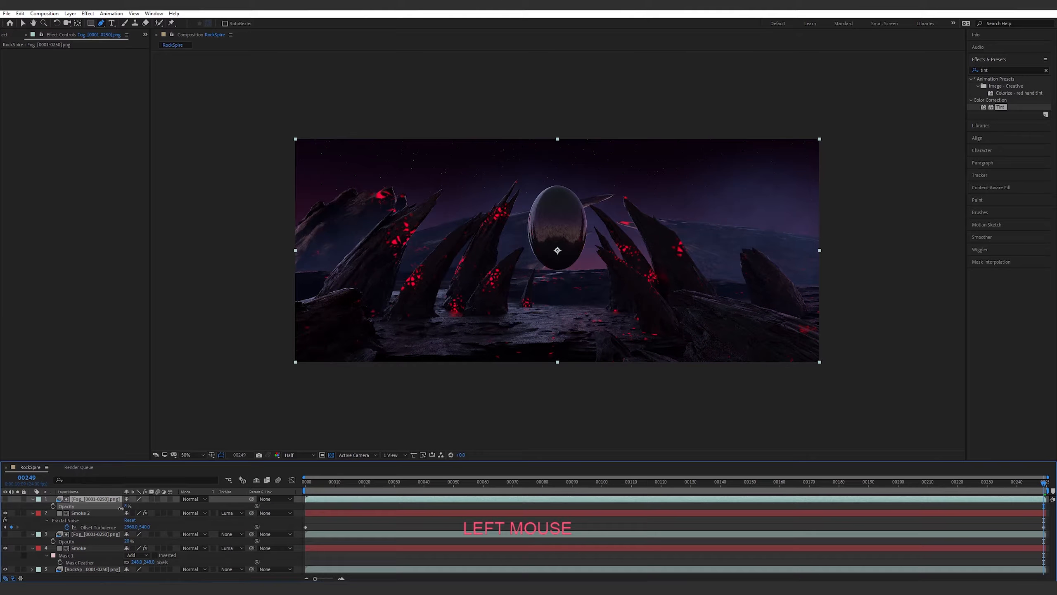
Raise the opacity of the Fog matte above the original Smoke layer and preview the combined smoke animation.
{"action": "left_click", "coordinate": [93, 534]}
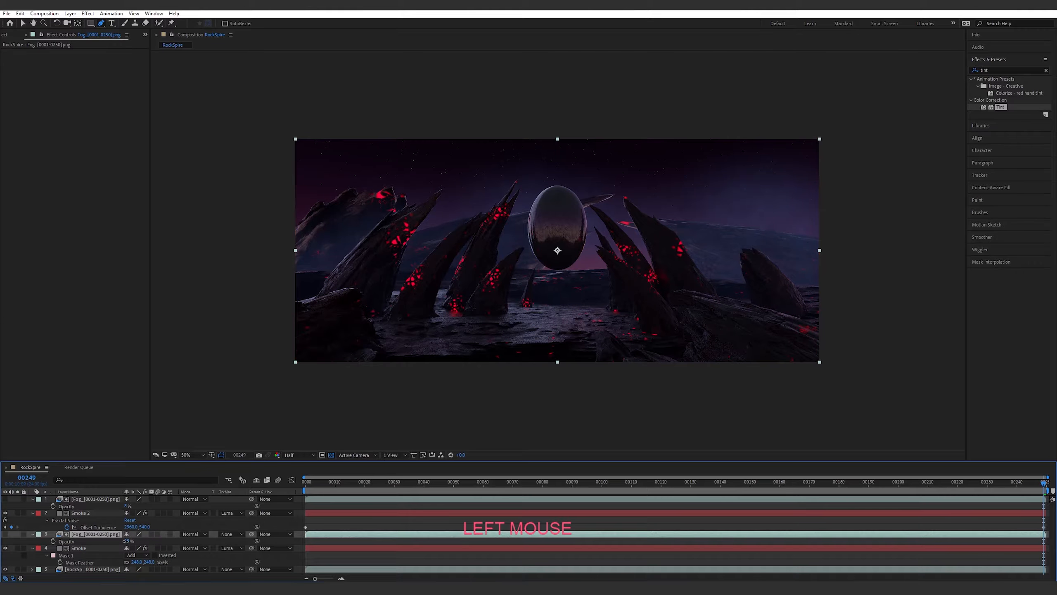
{"action": "left_click_drag", "start_coordinate": [125, 540], "coordinate": [129, 541]}
{"action": "key", "text": "space"}
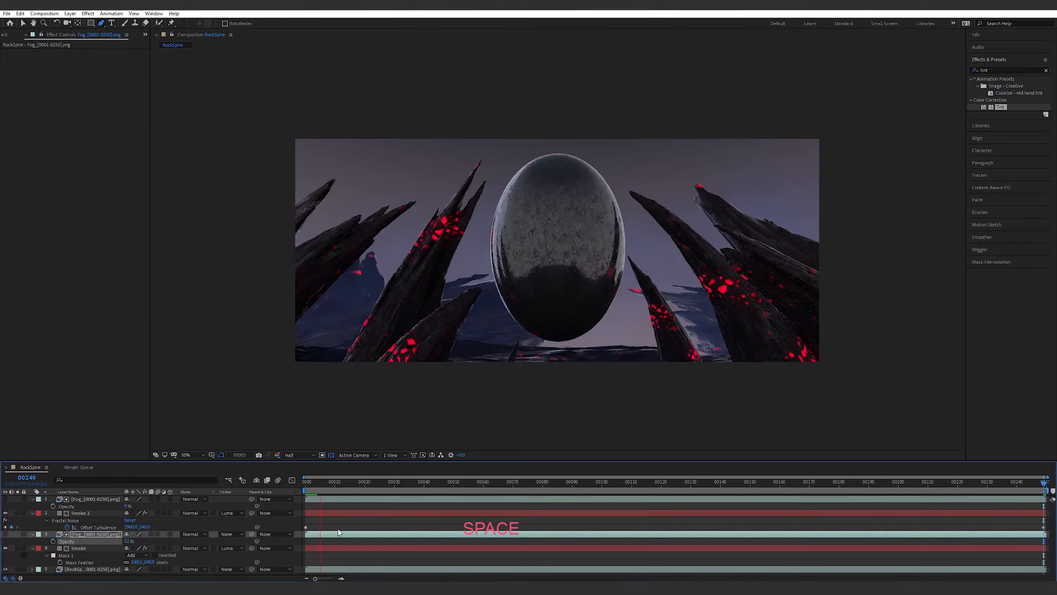
Preview the last part of the smoke animation several times, starting from around frames 184 to 188.
{"action": "left_click", "coordinate": [851, 484]}
{"action": "key", "text": "space"}
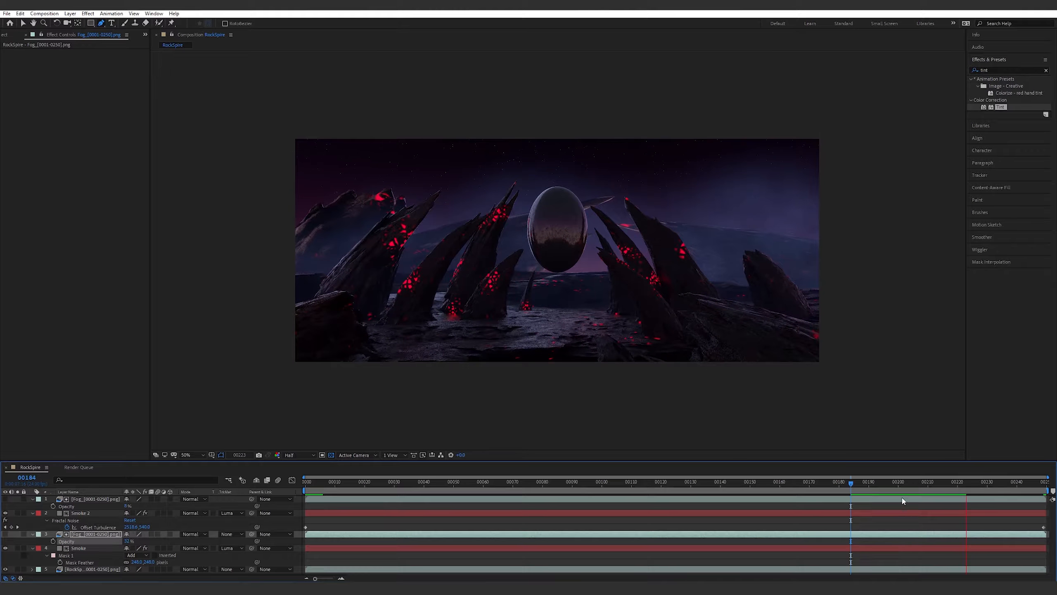
{"action": "left_click", "coordinate": [859, 488]}
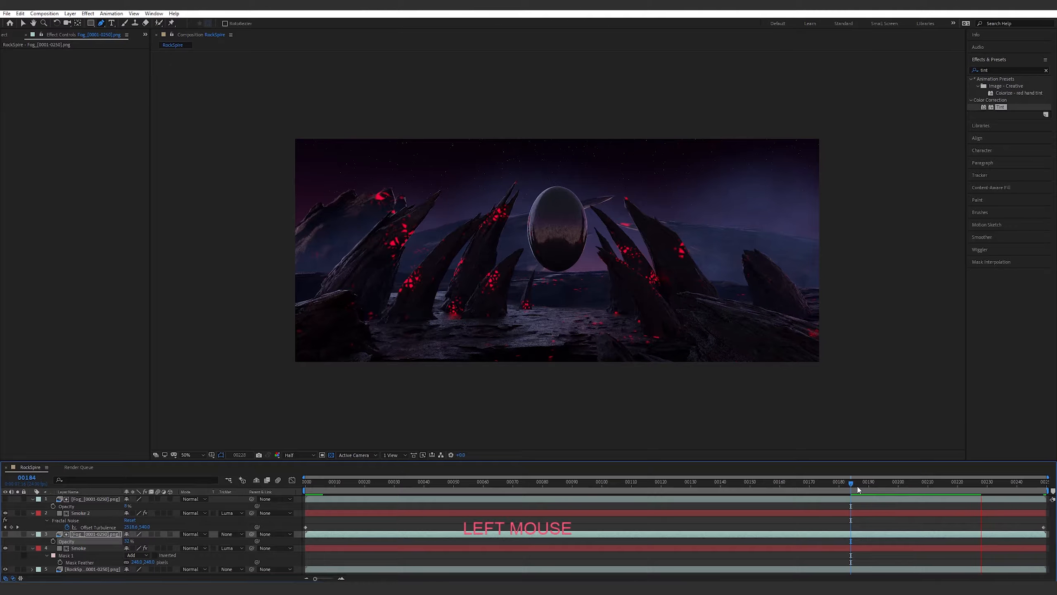
{"action": "key", "text": "space"}
{"action": "left_click", "coordinate": [859, 488]}
{"action": "key", "text": "space"}
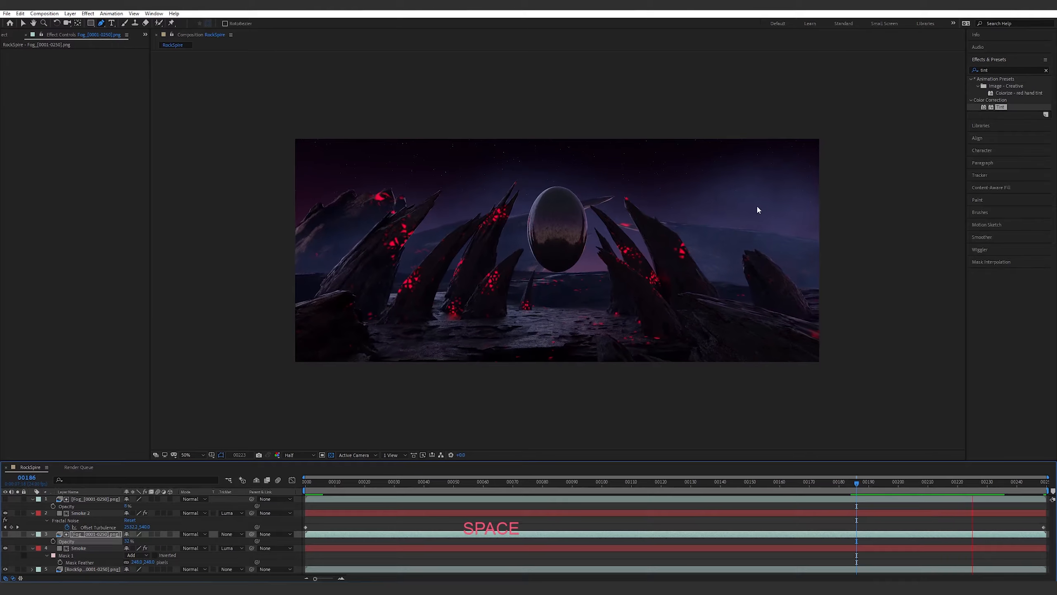
{"action": "key", "text": "space"}
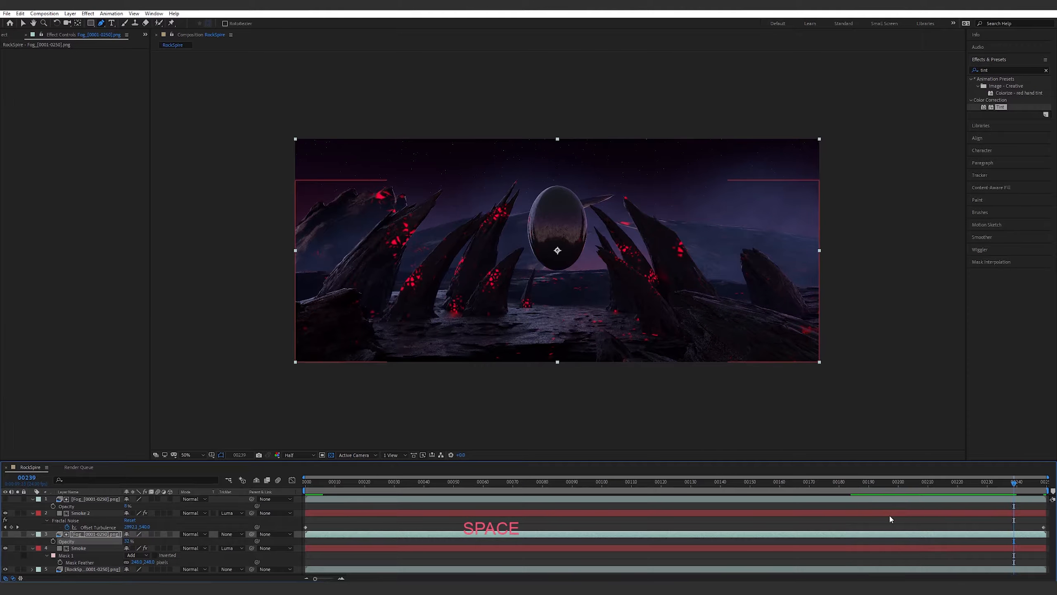
{"action": "left_click", "coordinate": [862, 483]}
{"action": "key", "text": "space"}
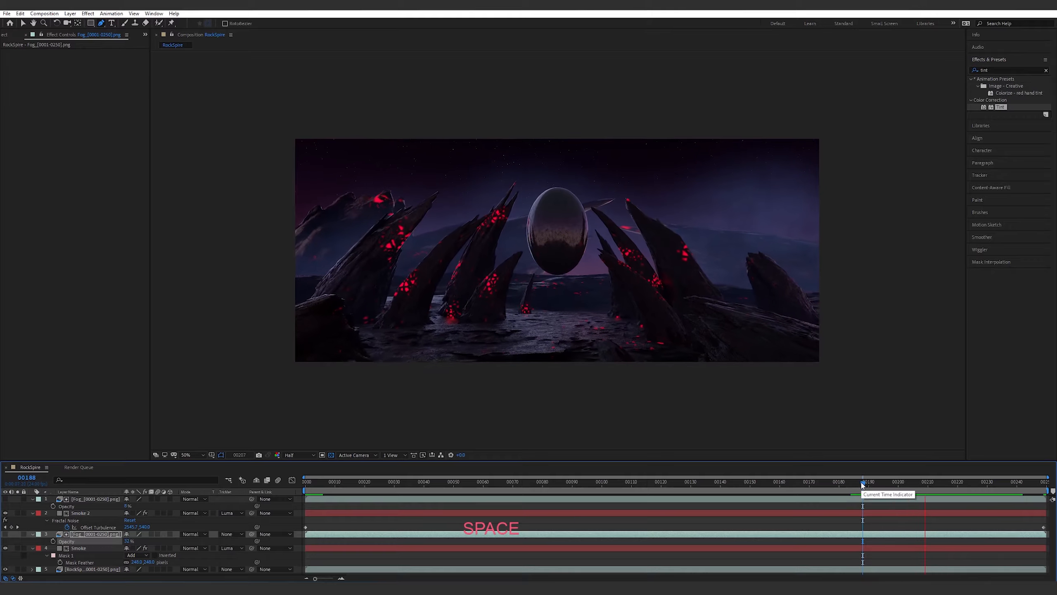
{"action": "key", "text": "space"}
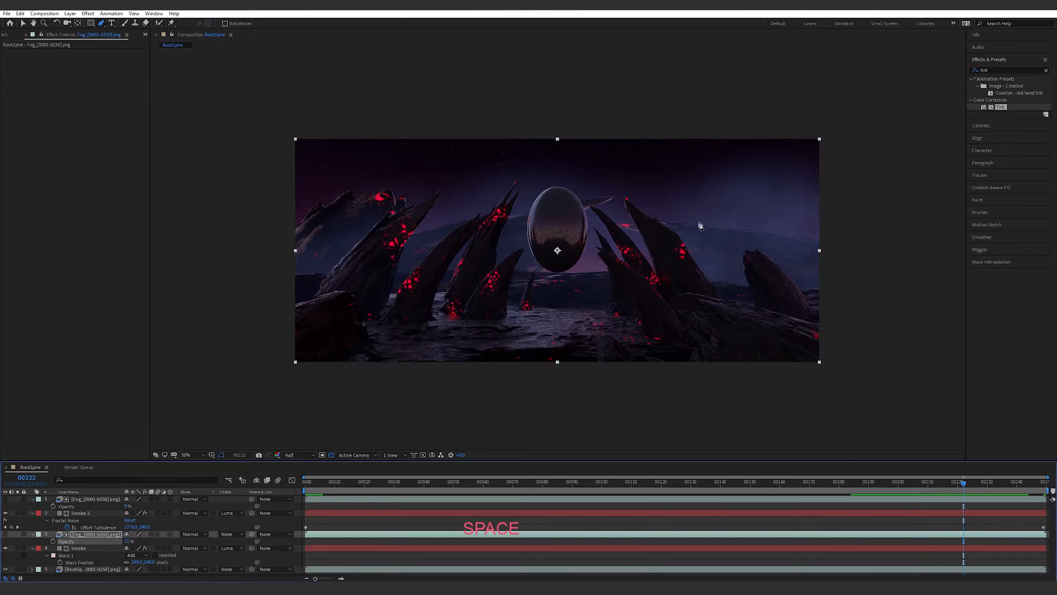
Find the Levels effect and apply it to the Fog matte above Smoke 2.
{"action": "left_click", "coordinate": [84, 512]}
{"action": "left_click", "coordinate": [85, 499]}
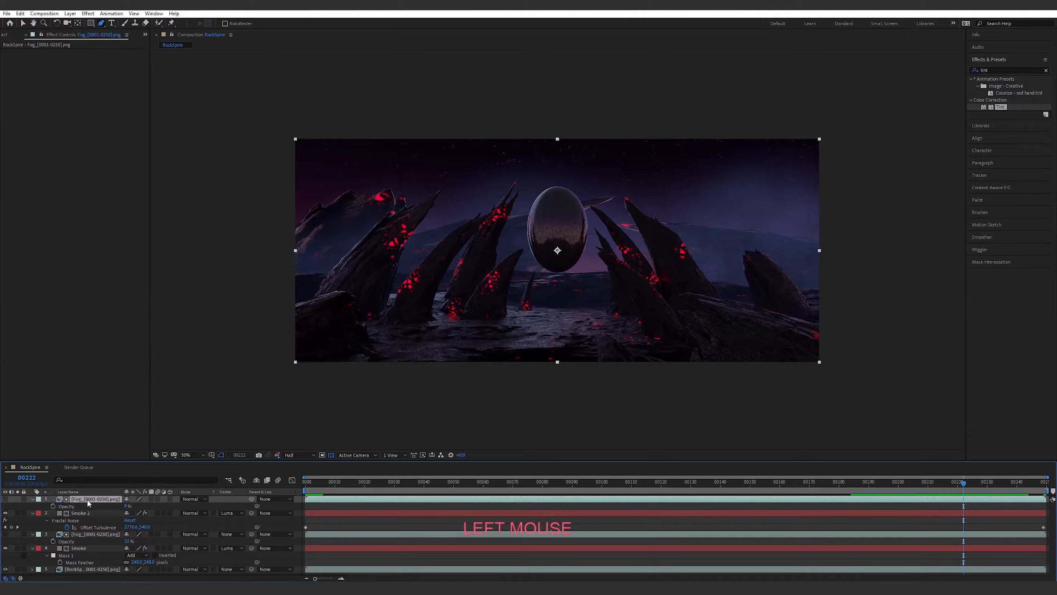
{"action": "left_click", "coordinate": [996, 70]}
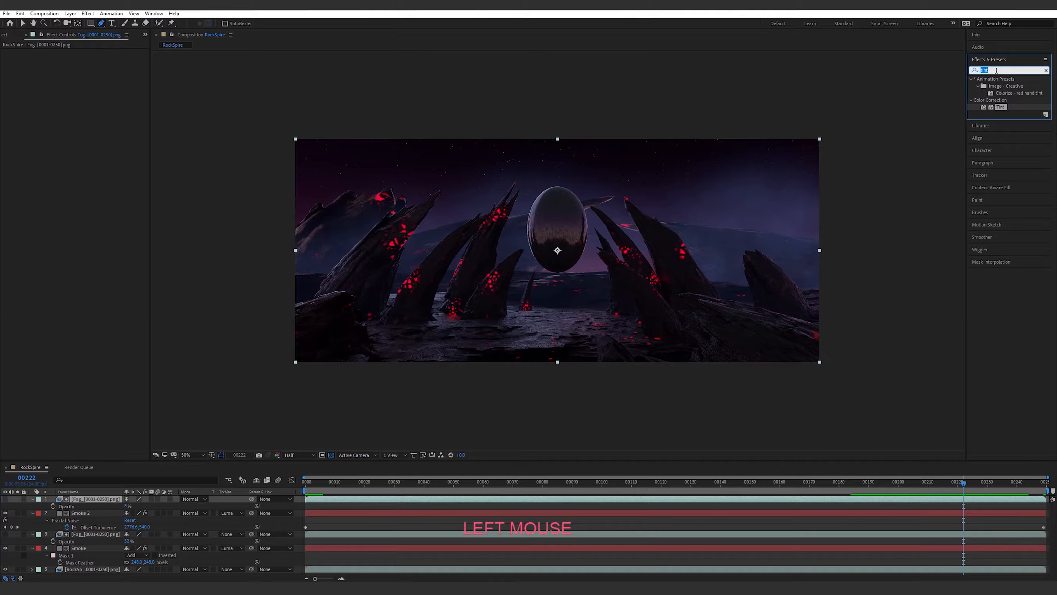
{"action": "type", "text": "lev"}
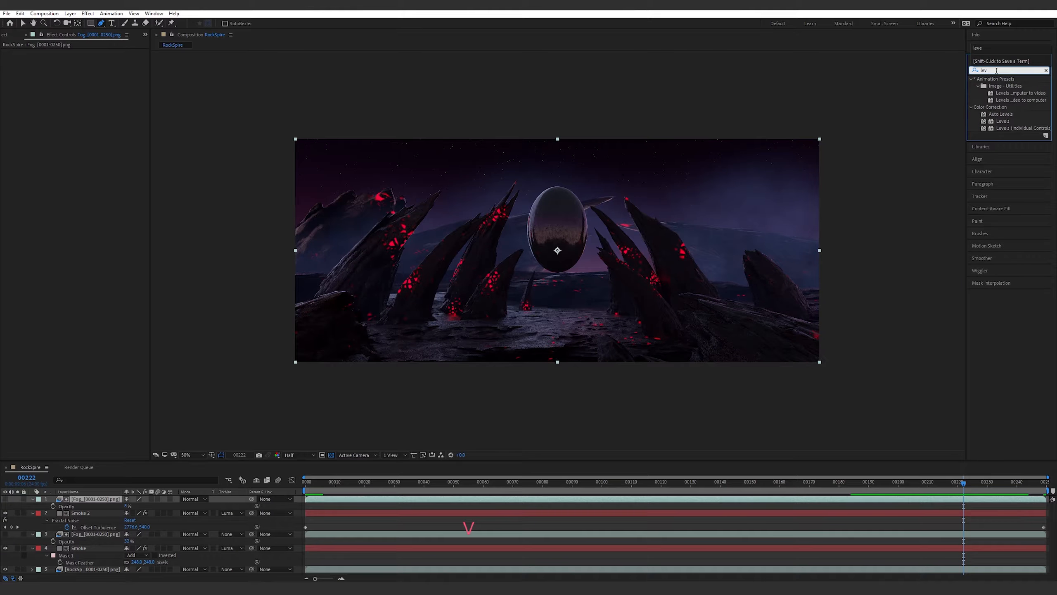
{"action": "left_click_drag", "start_coordinate": [1002, 120], "coordinate": [82, 505]}
{"action": "key", "text": "v"}
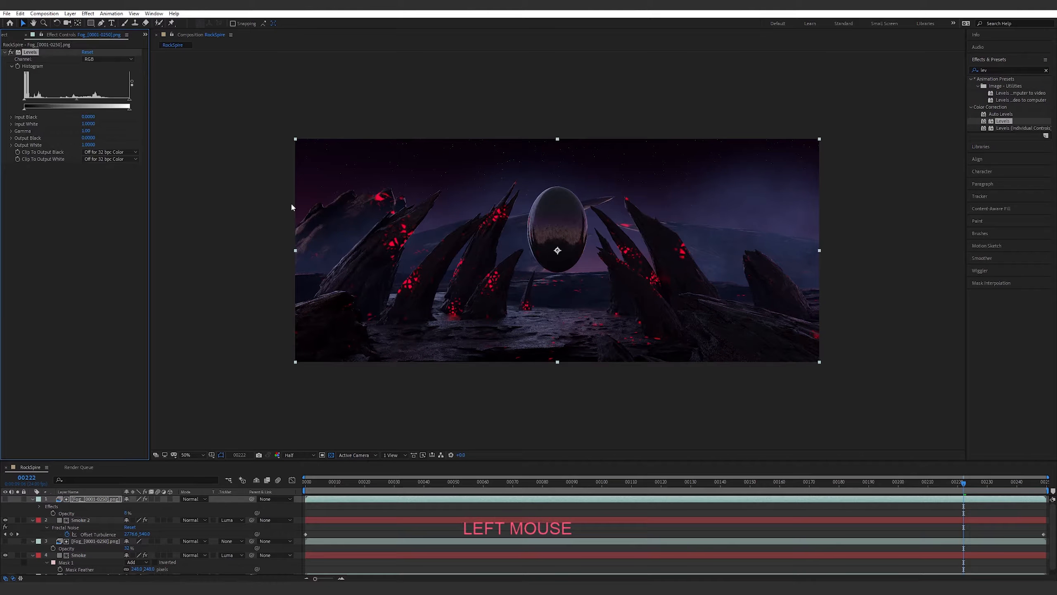
Raise the Levels gamma on the Fog matte above Smoke 2 and solo the layer to view it alone.
{"action": "left_click_drag", "start_coordinate": [75, 102], "coordinate": [114, 99]}
{"action": "left_click_drag", "start_coordinate": [3, 104], "coordinate": [52, 102]}
{"action": "left_click", "coordinate": [13, 505]}
{"action": "left_click", "coordinate": [6, 499]}
{"action": "left_click", "coordinate": [17, 499]}
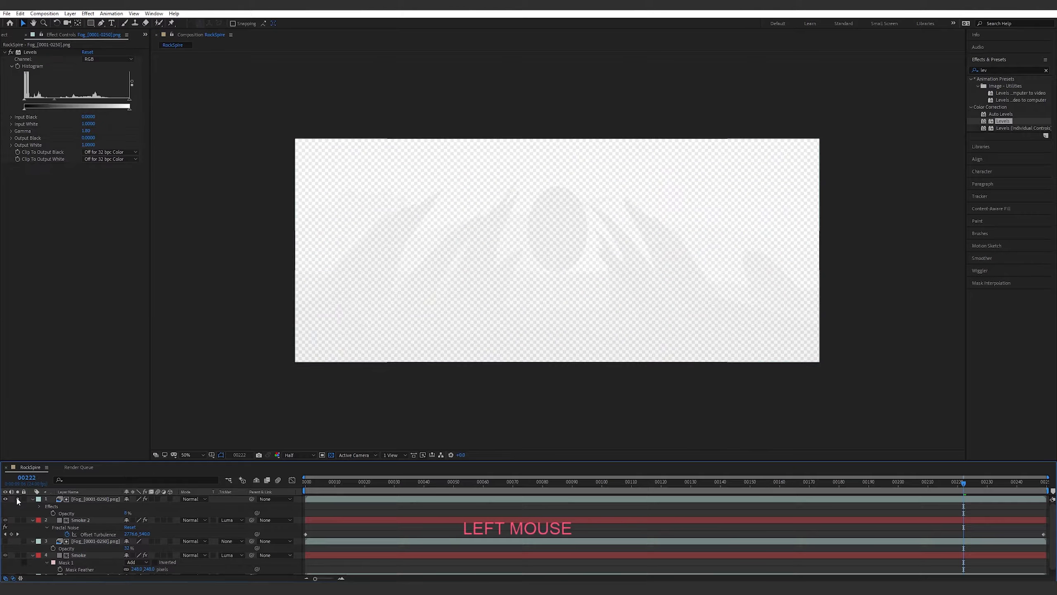
Set the top Fog matte's Levels gamma to 1.99 and its opacity to 17%, and return to the full composite.
{"action": "left_click_drag", "start_coordinate": [130, 518], "coordinate": [263, 394]}
{"action": "mouse_move", "coordinate": [54, 103]}
{"action": "left_mouse_down"}
{"action": "mouse_move", "coordinate": [43, 102]}
{"action": "mouse_move", "coordinate": [108, 96]}
{"action": "mouse_move", "coordinate": [72, 104]}
{"action": "left_mouse_up"}
{"action": "left_click_drag", "start_coordinate": [127, 513], "coordinate": [53, 510]}
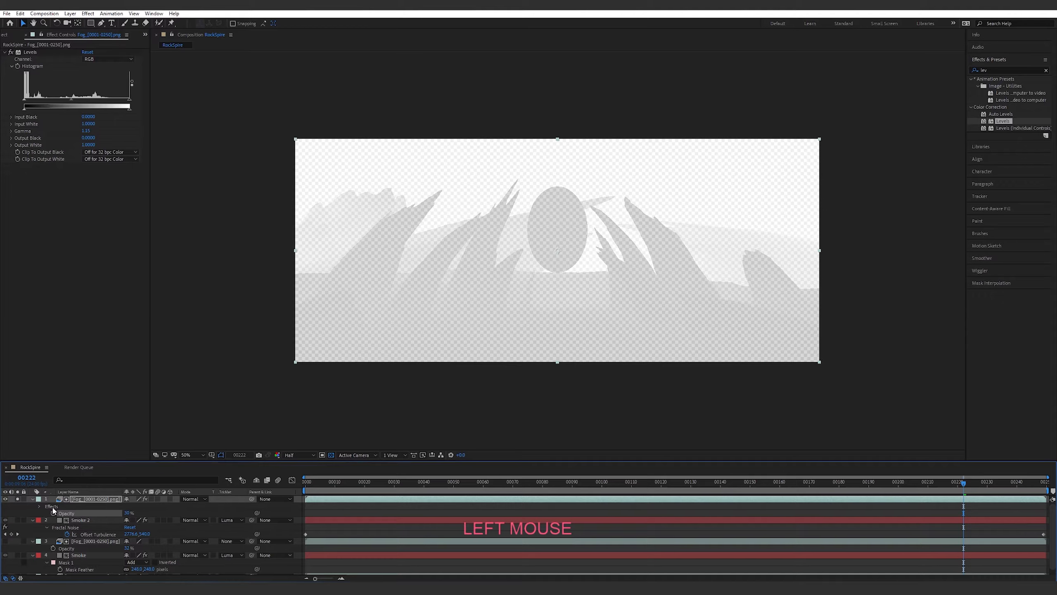
{"action": "left_click", "coordinate": [5, 498]}
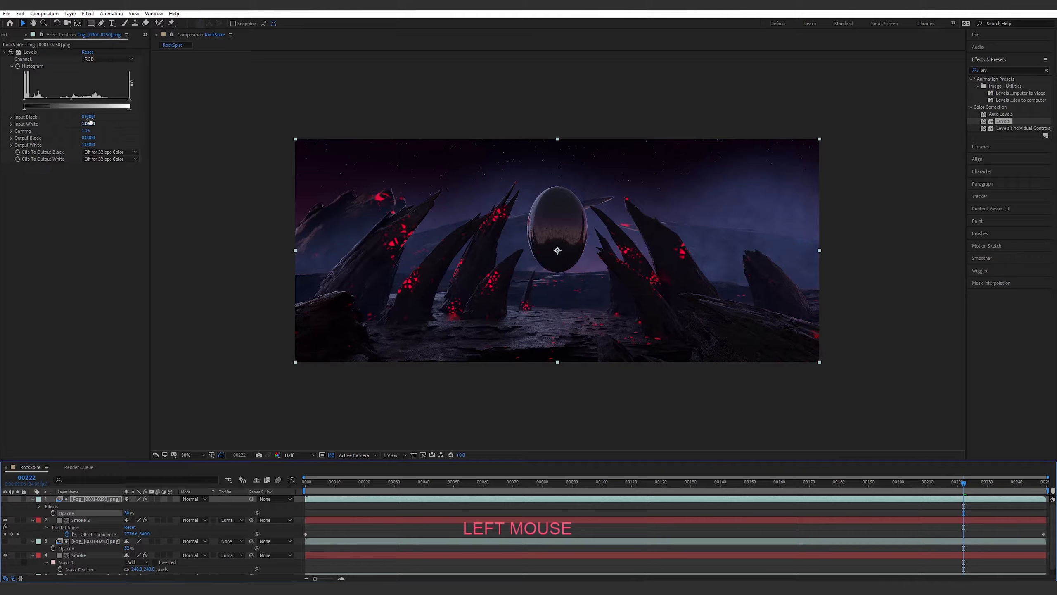
{"action": "mouse_move", "coordinate": [71, 100]}
{"action": "left_mouse_down"}
{"action": "mouse_move", "coordinate": [41, 106]}
{"action": "mouse_move", "coordinate": [66, 102]}
{"action": "left_mouse_up"}
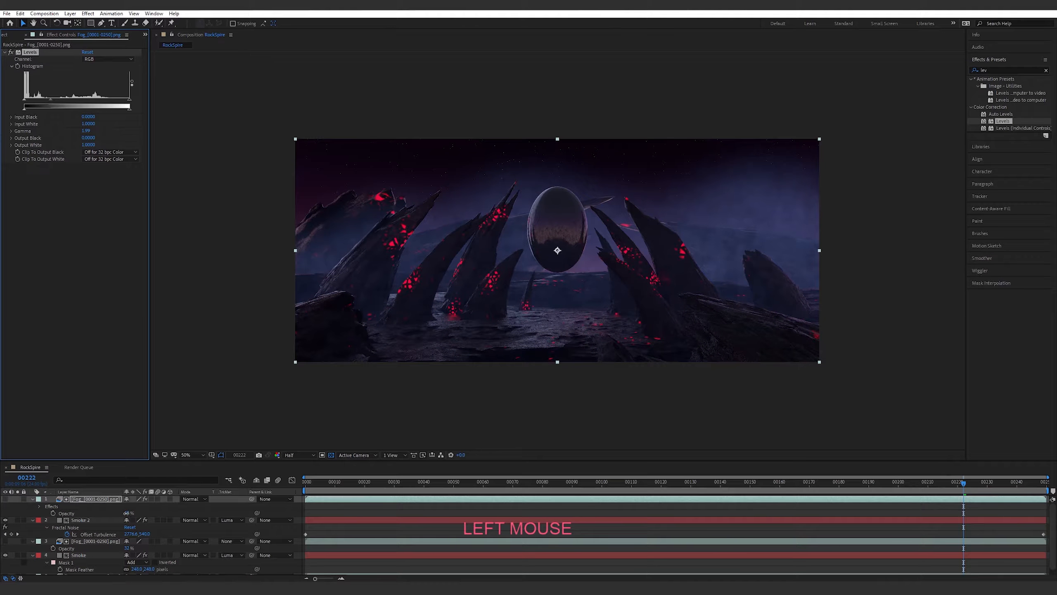
{"action": "left_click_drag", "start_coordinate": [127, 513], "coordinate": [120, 514]}
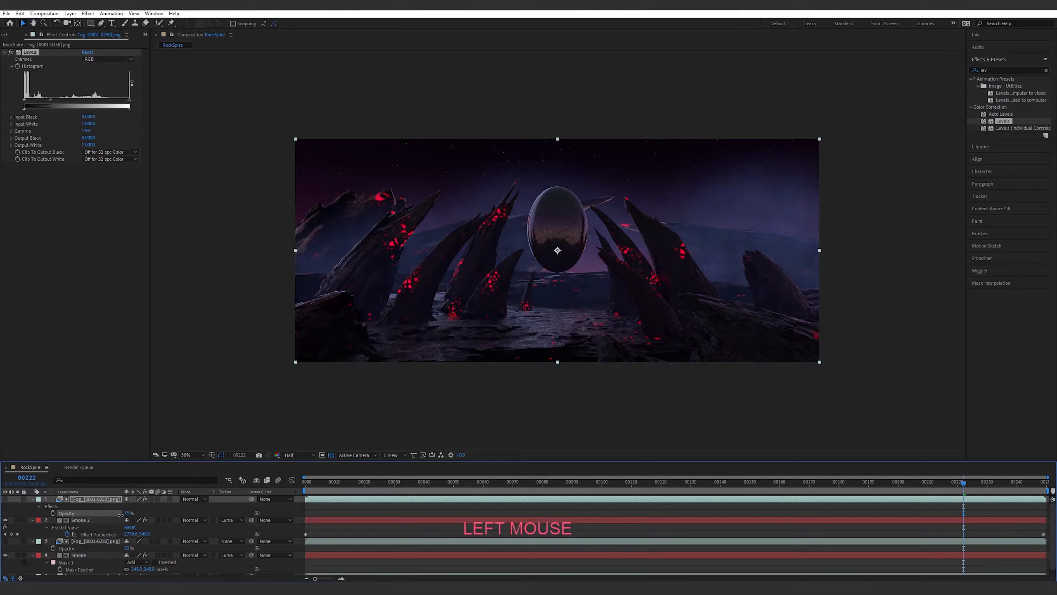
{"action": "left_click", "coordinate": [95, 499]}
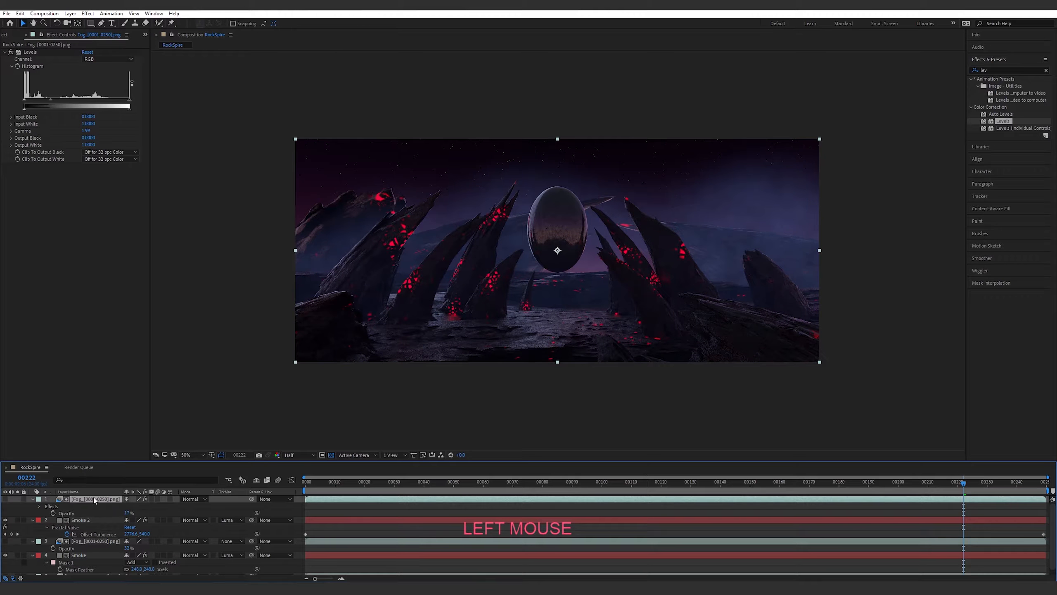
Reshape Smoke 2's mask by lowering four points on the right part of its upper edge, over the rocks.
{"action": "left_click", "coordinate": [89, 520]}
{"action": "key", "text": "v"}
{"action": "left_click_drag", "start_coordinate": [751, 181], "coordinate": [750, 220]}
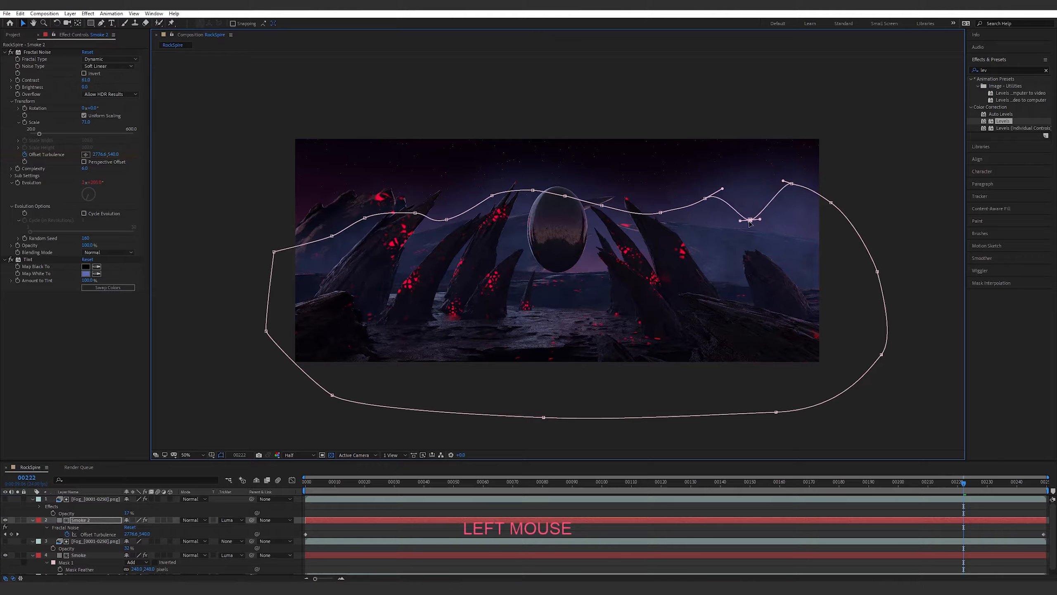
{"action": "left_click_drag", "start_coordinate": [792, 184], "coordinate": [807, 243]}
{"action": "left_click_drag", "start_coordinate": [707, 201], "coordinate": [712, 233]}
{"action": "left_click_drag", "start_coordinate": [832, 204], "coordinate": [857, 231]}
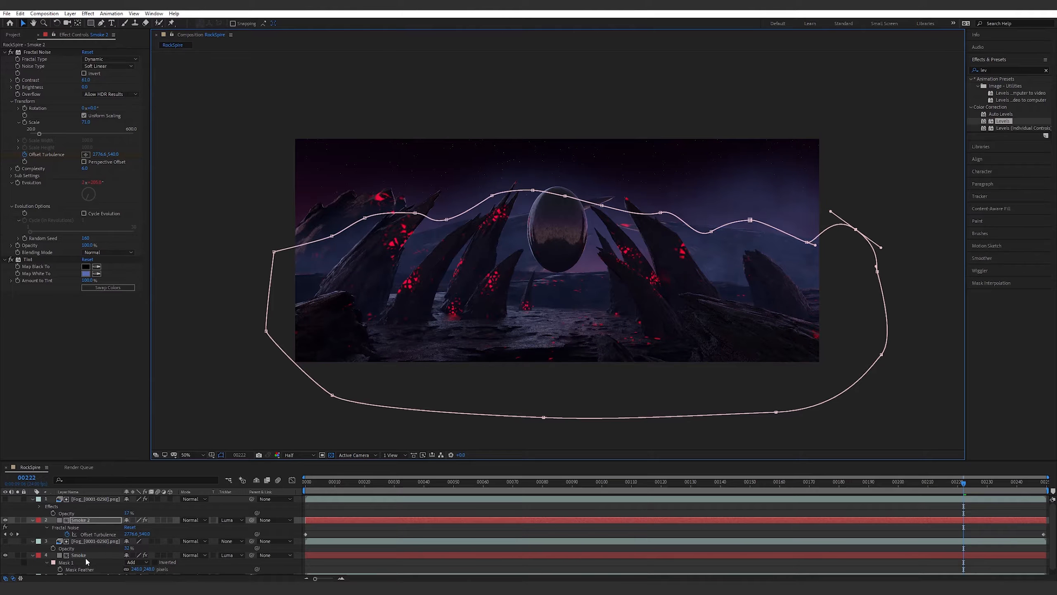
Lower one upper-edge point of the original Smoke layer's mask, above the rocks on the right of the image.
{"action": "left_click", "coordinate": [87, 556]}
{"action": "left_click_drag", "start_coordinate": [751, 181], "coordinate": [753, 240]}
{"action": "left_click", "coordinate": [862, 213]}
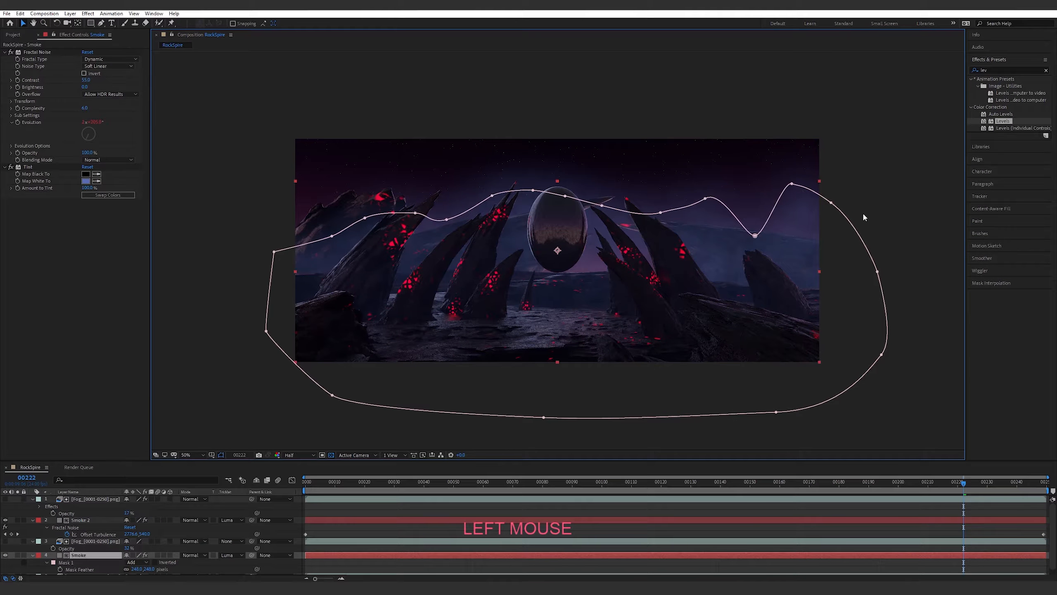
Preview the smoke with the reshaped masks from frame 179.
{"action": "left_click", "coordinate": [826, 470]}
{"action": "left_click", "coordinate": [819, 519]}
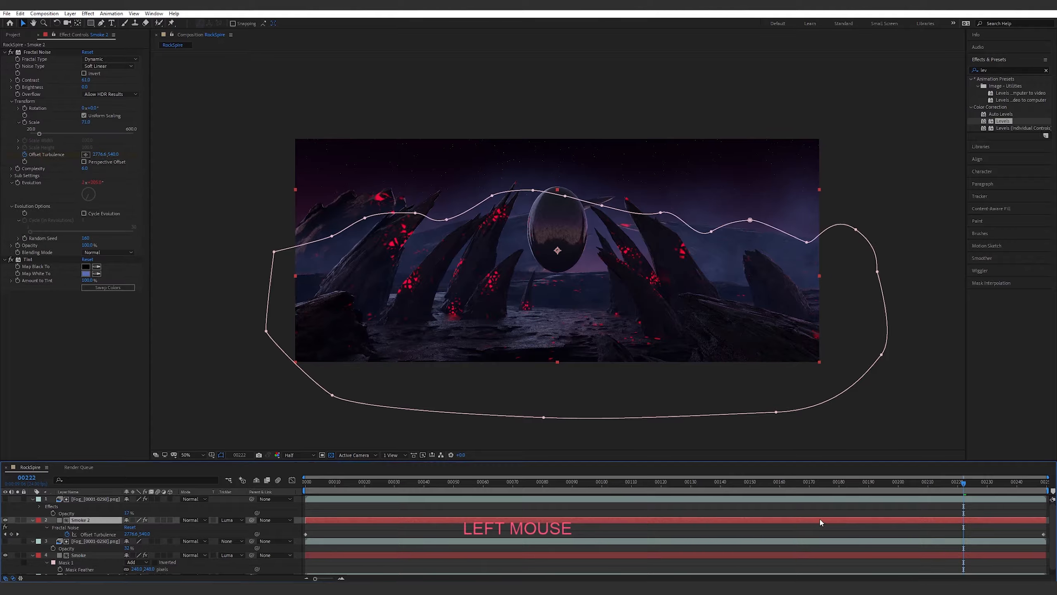
{"action": "left_click", "coordinate": [833, 493]}
{"action": "key", "text": "space"}
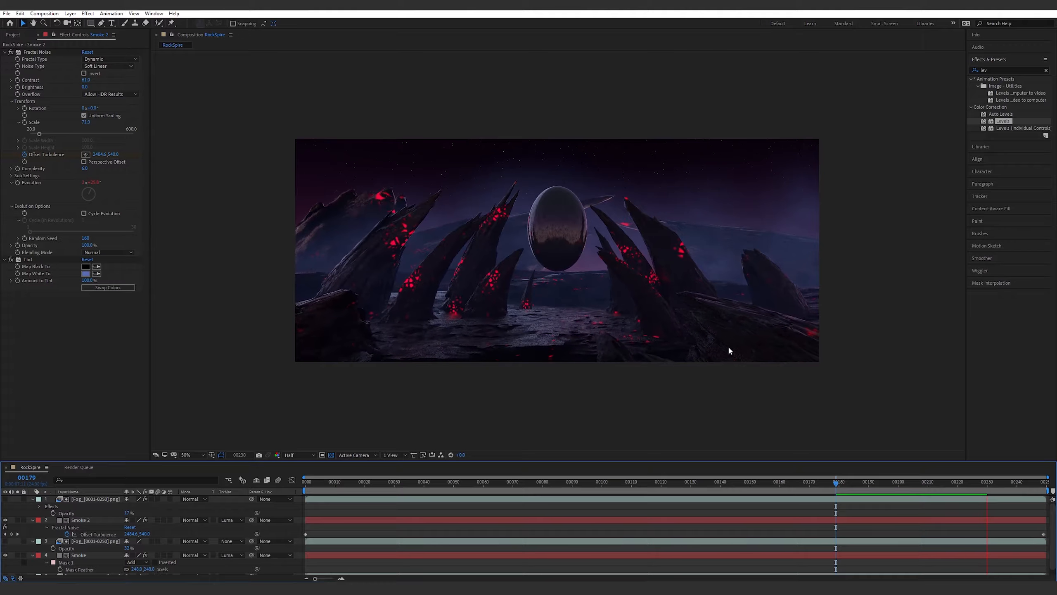
{"action": "key", "text": "space"}
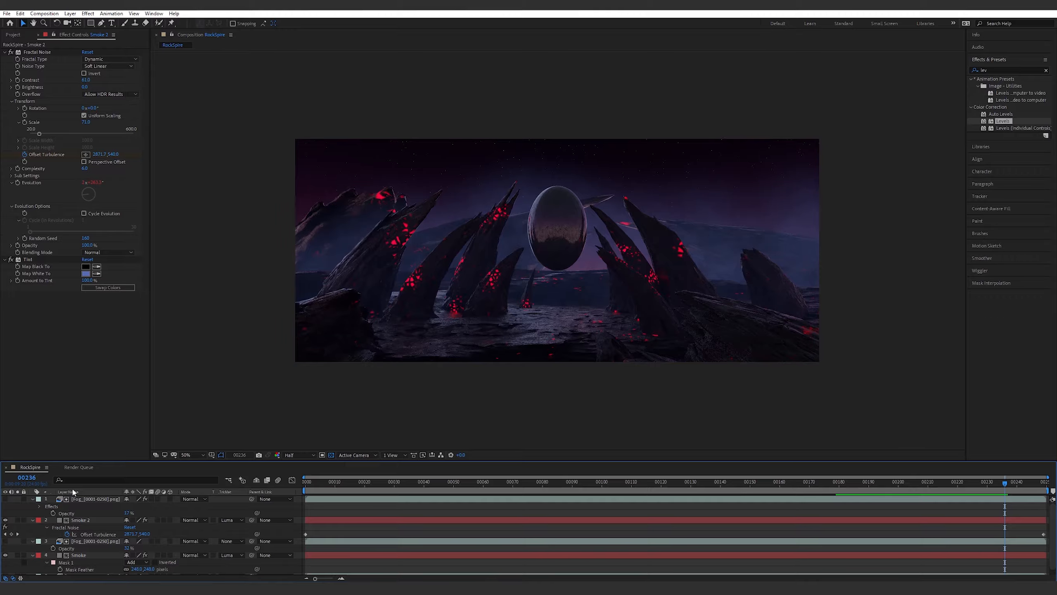
Collapse the properties of all layers and enlarge the timeline area.
{"action": "left_click", "coordinate": [87, 499]}
{"action": "key", "text": "ctrl+a"}
{"action": "left_click", "coordinate": [33, 498]}
{"action": "left_click", "coordinate": [93, 545]}
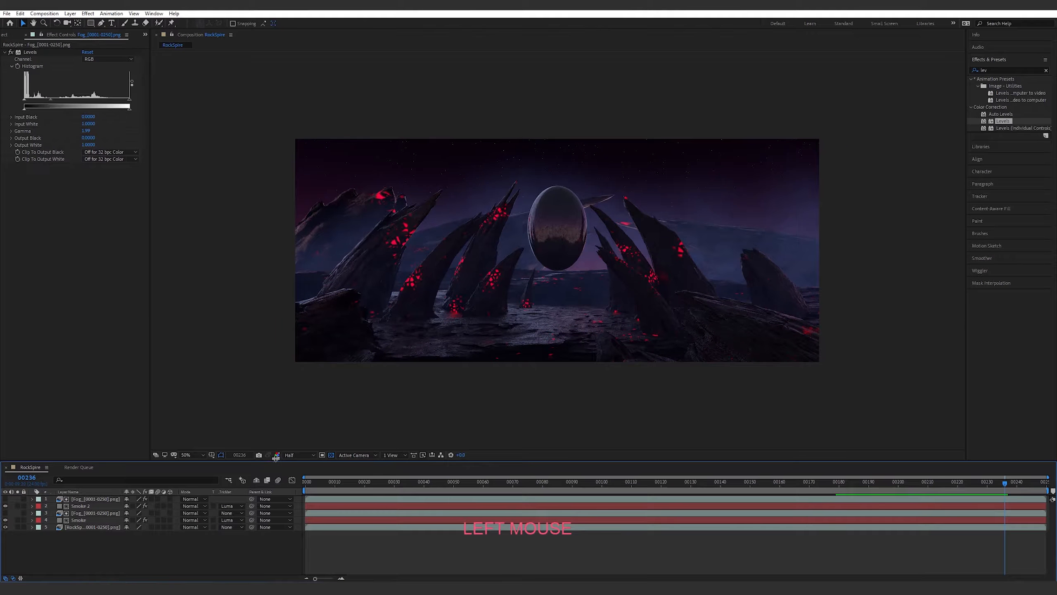
{"action": "left_click_drag", "start_coordinate": [275, 461], "coordinate": [276, 410]}
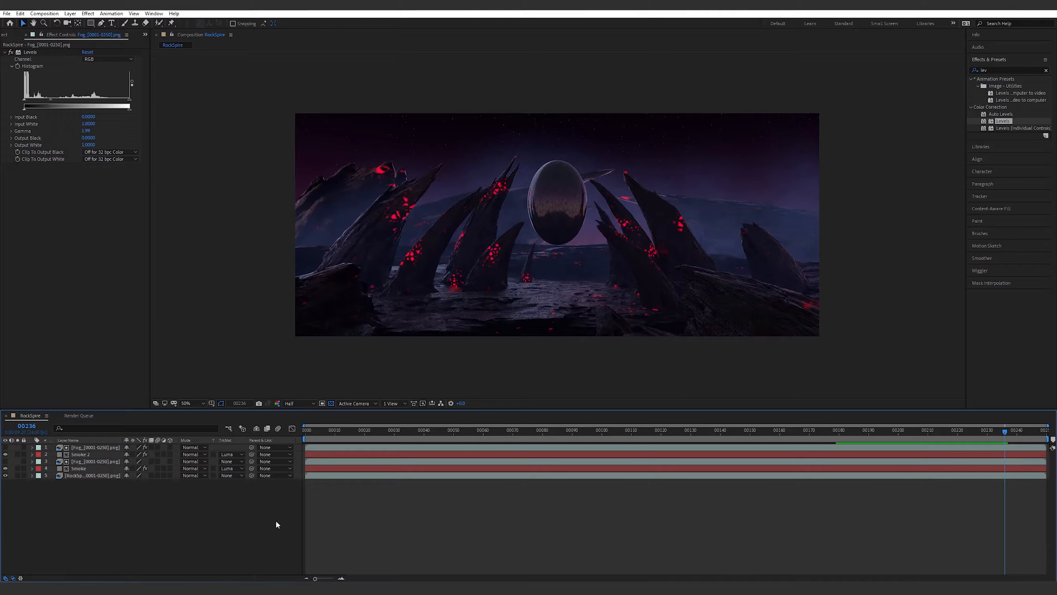
Create a new gray solid above the other layers and rename it Embers.
{"action": "right_click", "coordinate": [112, 504]}
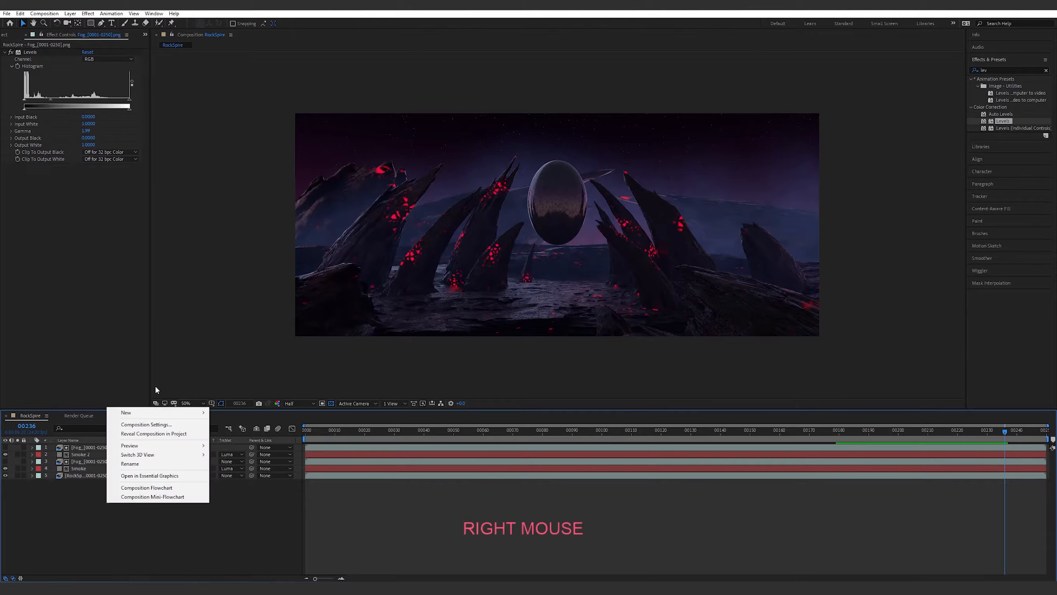
{"action": "mouse_move", "coordinate": [144, 412]}
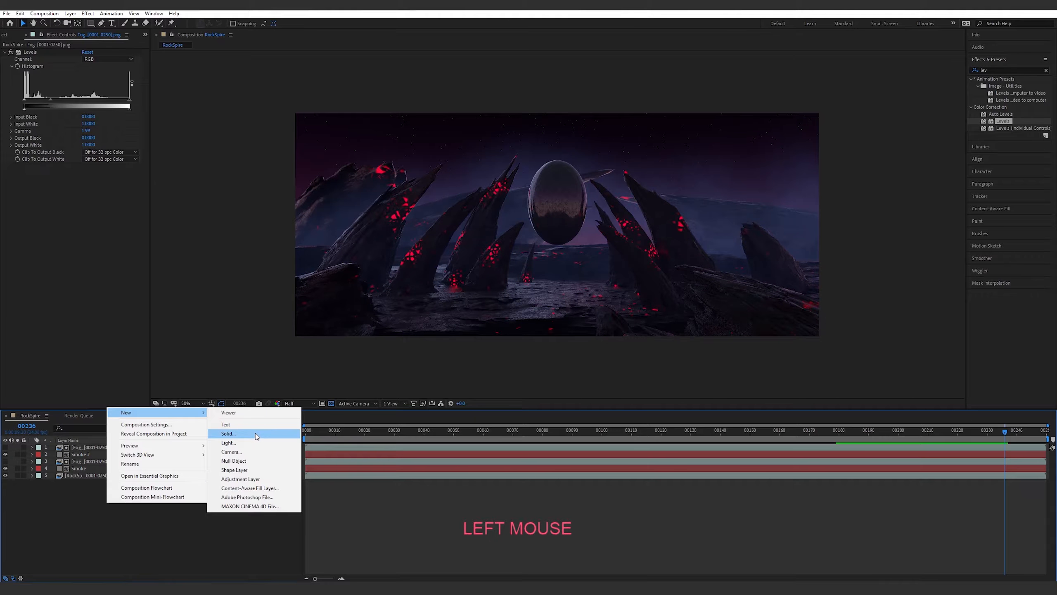
{"action": "left_click", "coordinate": [255, 433]}
{"action": "left_click", "coordinate": [558, 368]}
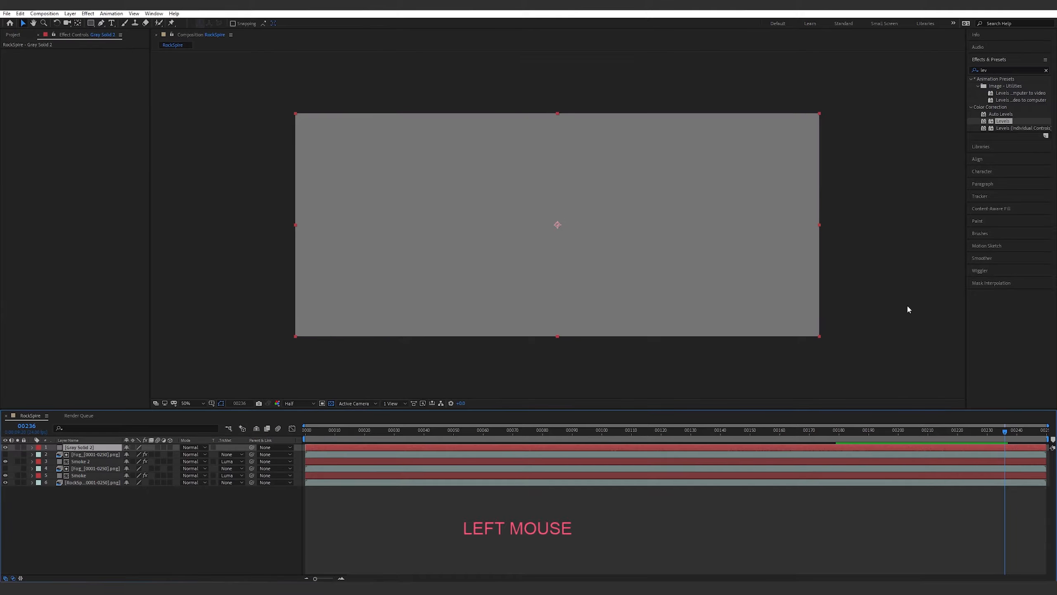
{"action": "key", "text": "Return"}
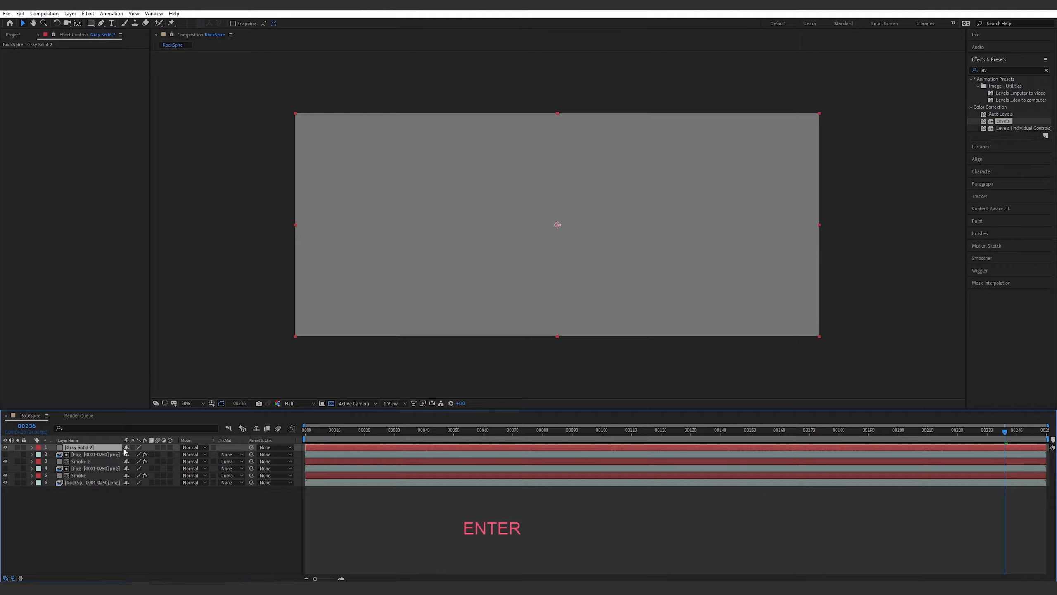
{"action": "type", "text": "Embers"}
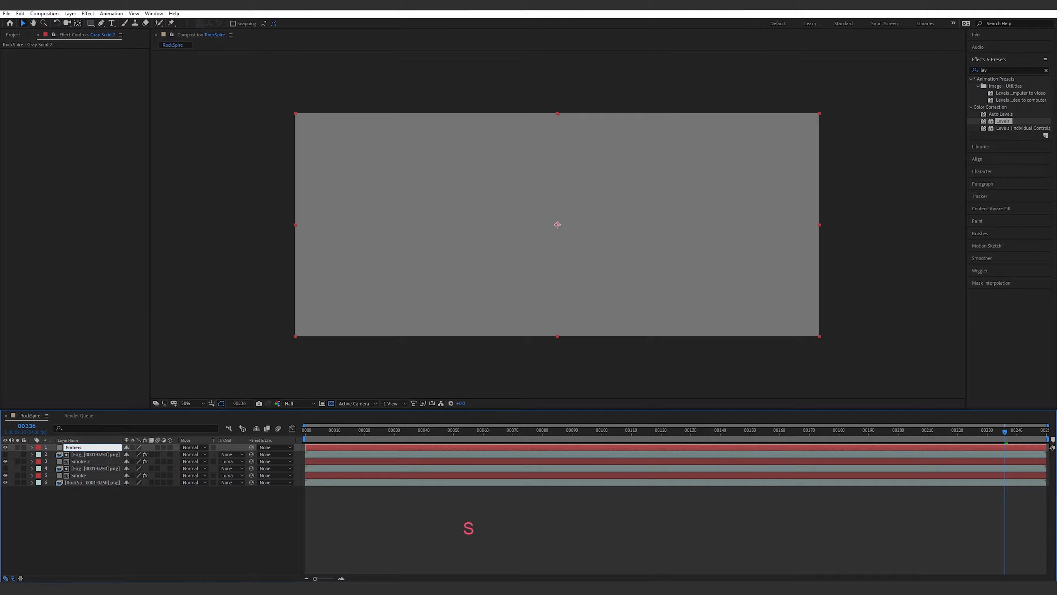
{"action": "key", "text": "Return"}
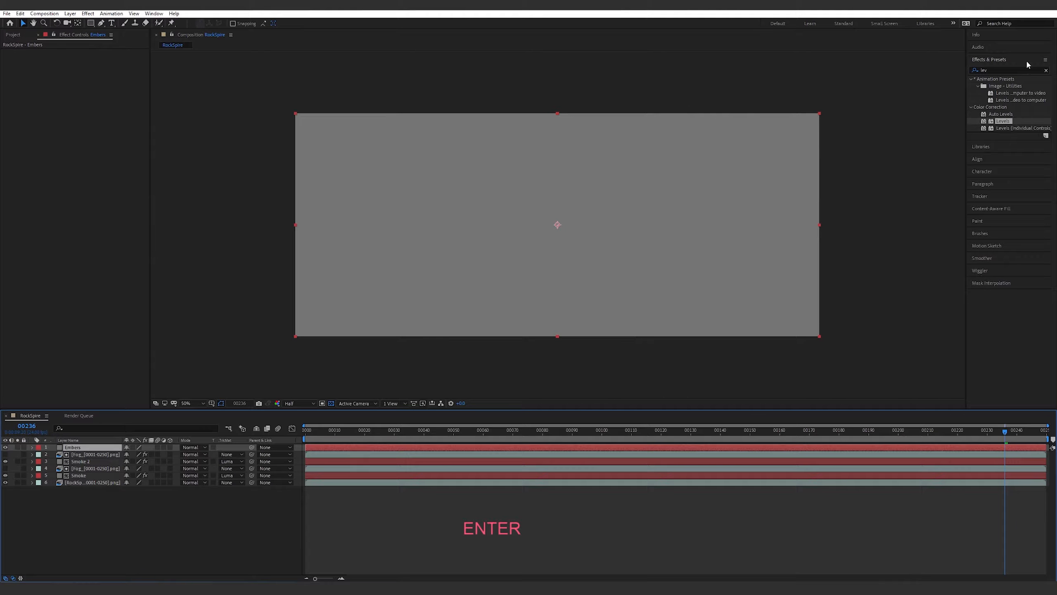
Find CC Particle World and apply it to the Embers layer, with the layer selected so the particle grid is hidden.
{"action": "left_click", "coordinate": [1014, 70]}
{"action": "type", "text": "par"}
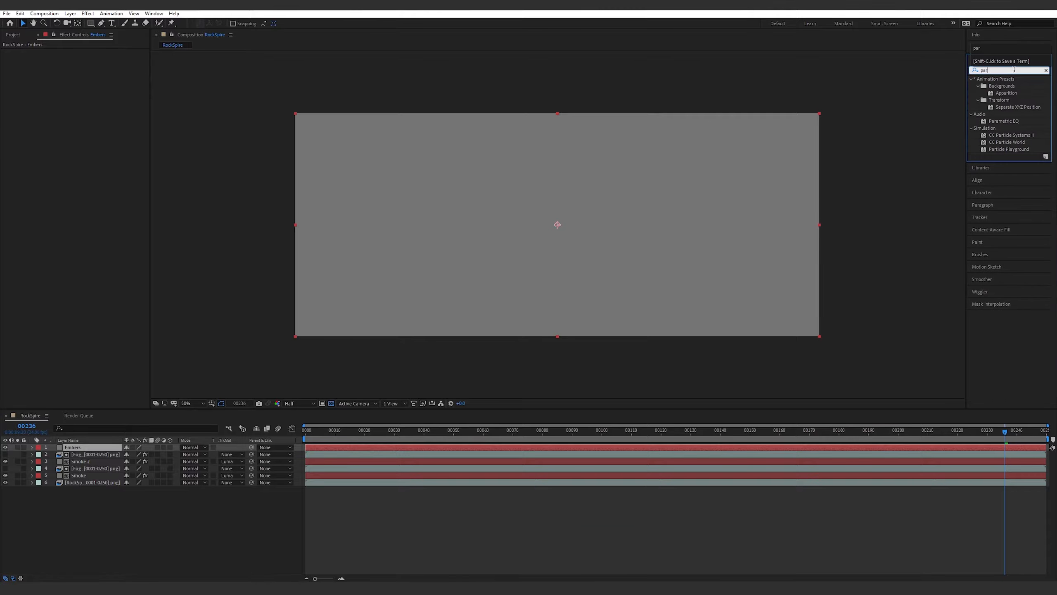
{"action": "double_click", "coordinate": [1016, 143]}
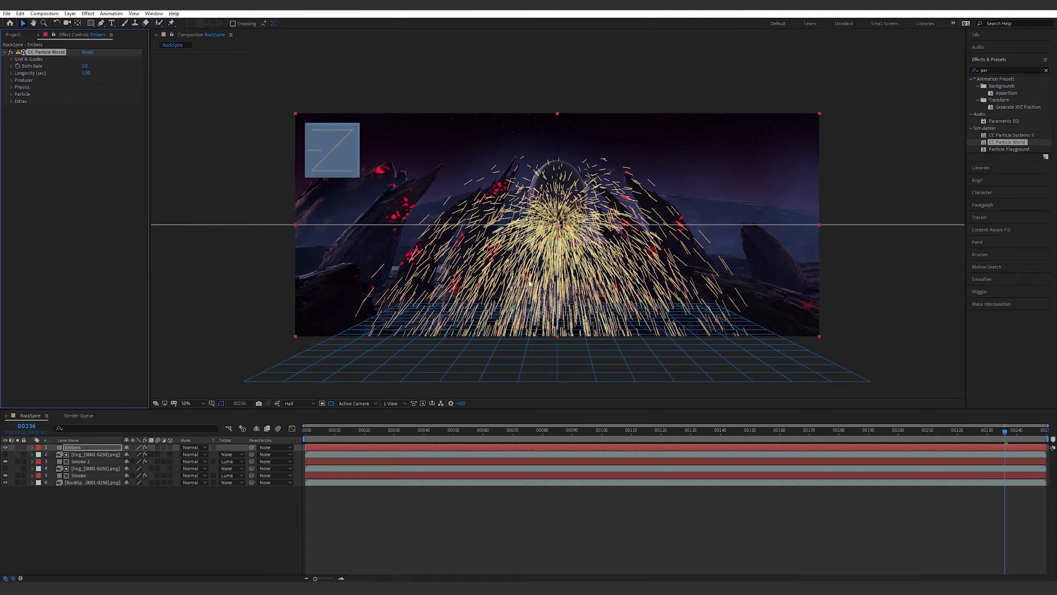
{"action": "left_click", "coordinate": [78, 449]}
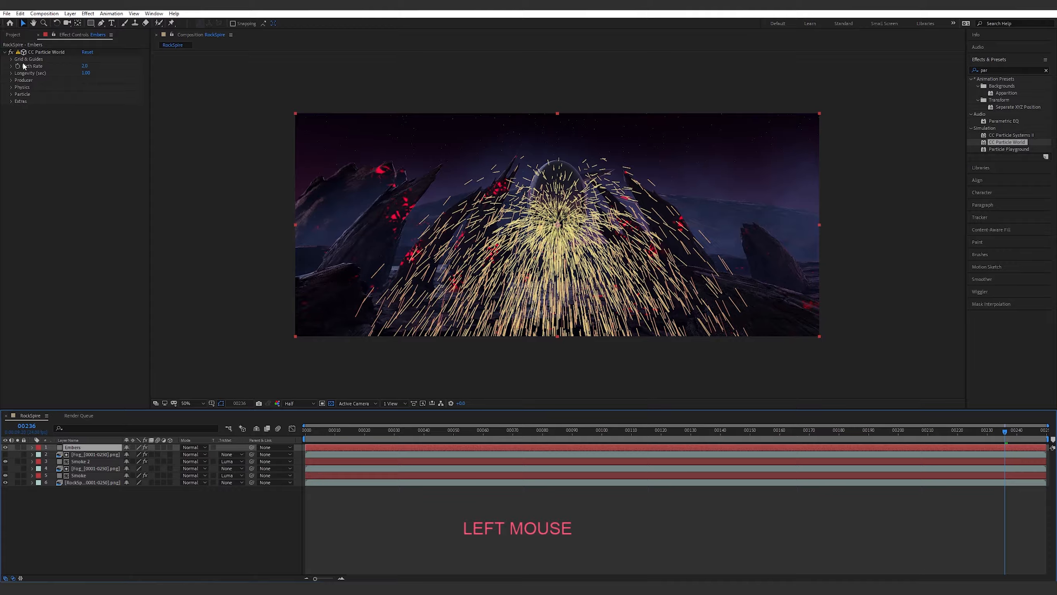
In the Physics settings of CC Particle World, set Gravity to 0 and the Animation type to Jet Sideways.
{"action": "left_click", "coordinate": [12, 87]}
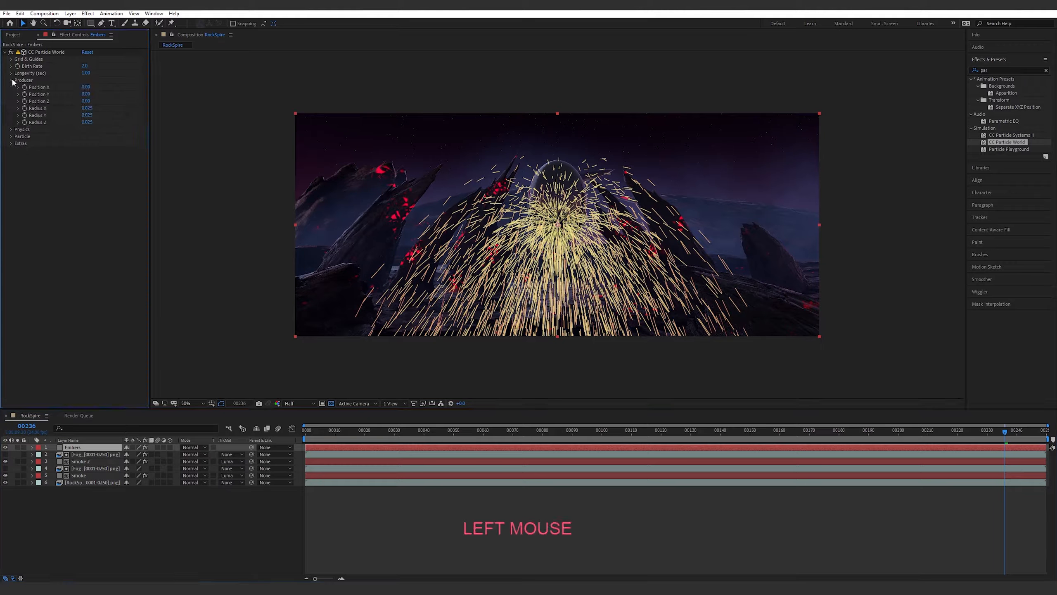
{"action": "left_click", "coordinate": [11, 87]}
{"action": "left_click", "coordinate": [12, 87]}
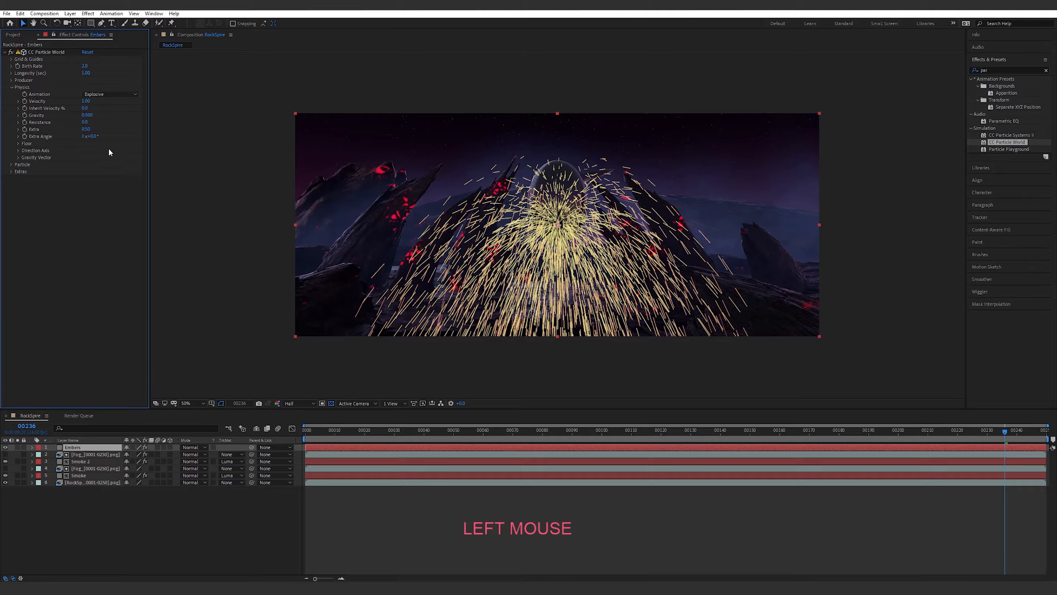
{"action": "left_click", "coordinate": [86, 115]}
{"action": "type", "text": "0"}
{"action": "key", "text": "Return"}
{"action": "left_click", "coordinate": [106, 95]}
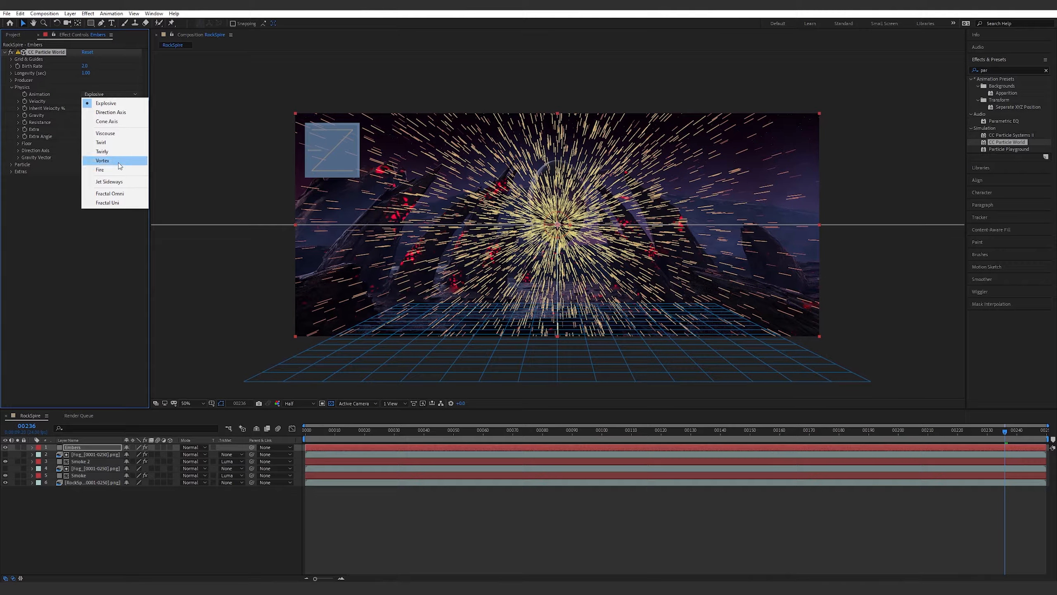
{"action": "left_click", "coordinate": [116, 182]}
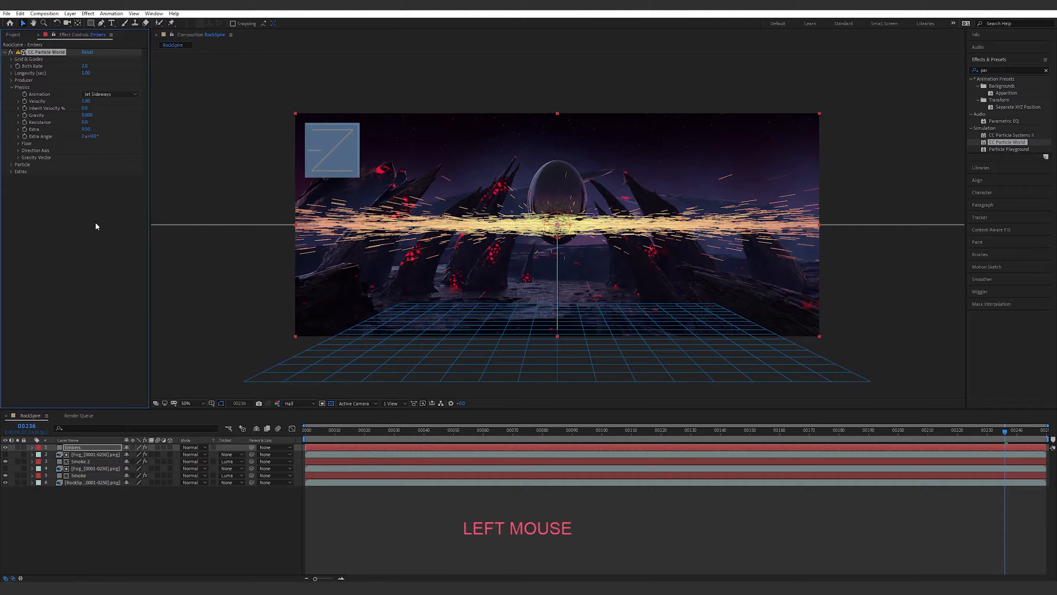
Enlarge the particle producer to about 0.1 in Radius X, 1.9 in Radius Y and 2.6 in Radius Z.
{"action": "left_click", "coordinate": [13, 80]}
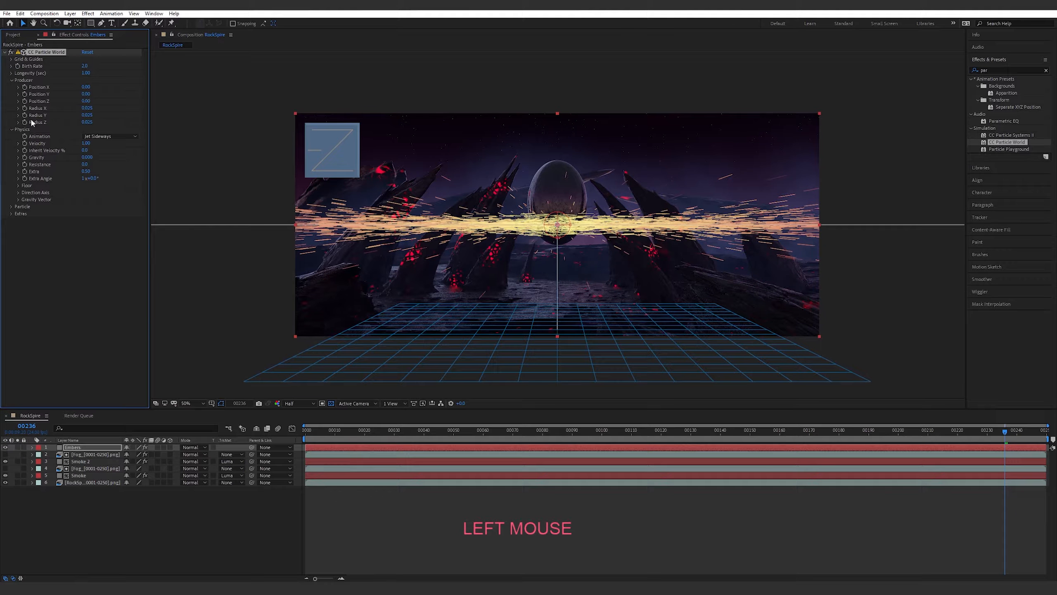
{"action": "left_click_drag", "start_coordinate": [87, 114], "coordinate": [159, 106]}
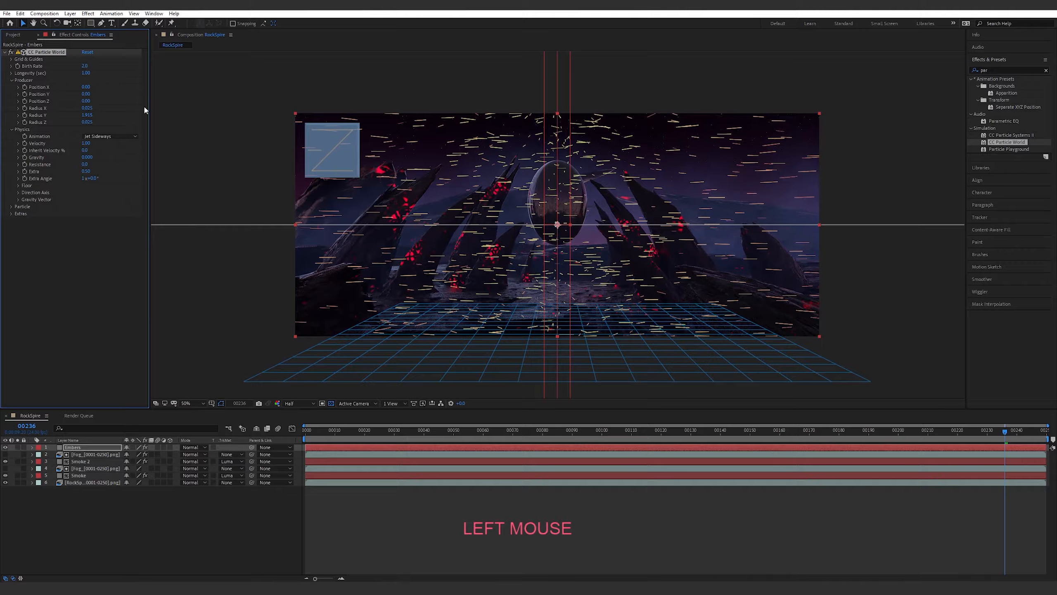
{"action": "left_click_drag", "start_coordinate": [87, 108], "coordinate": [90, 108]}
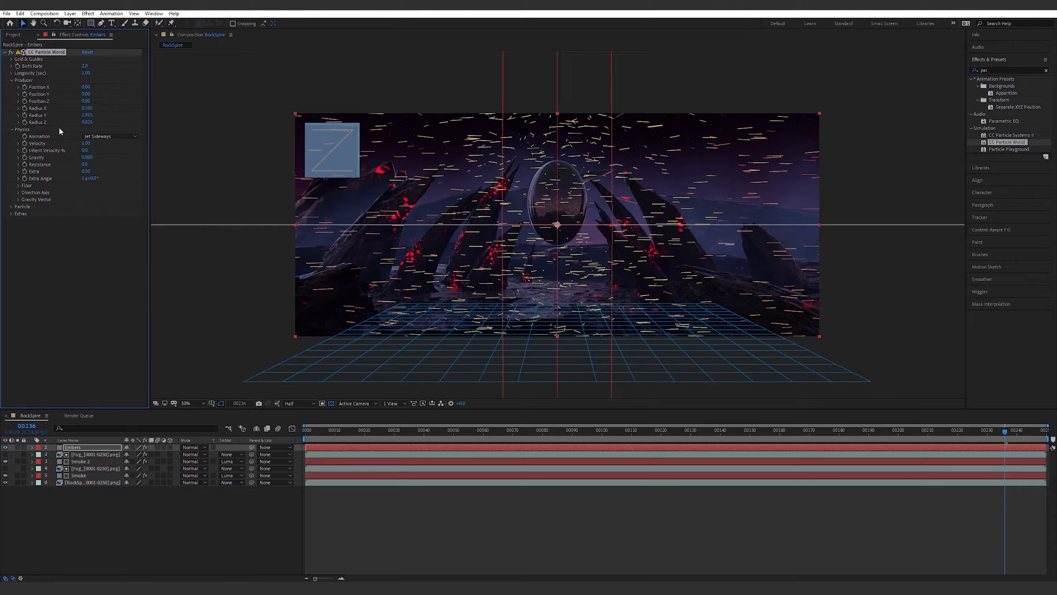
{"action": "left_click_drag", "start_coordinate": [87, 122], "coordinate": [194, 137]}
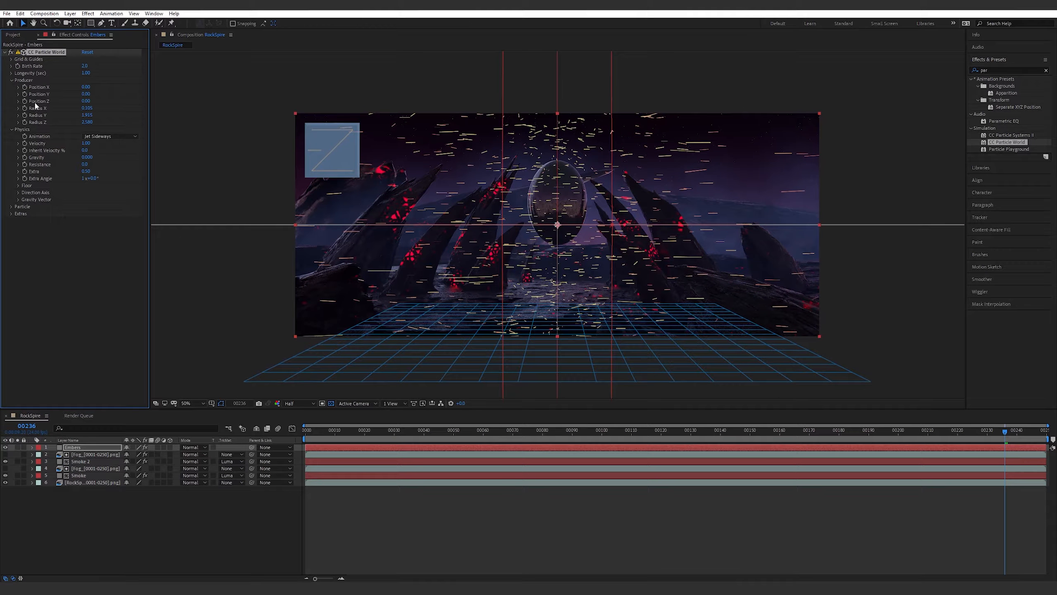
Push the producer deeper and beyond the left edge of the image, and raise Longevity until particles span the whole frame.
{"action": "left_click_drag", "start_coordinate": [86, 100], "coordinate": [137, 108]}
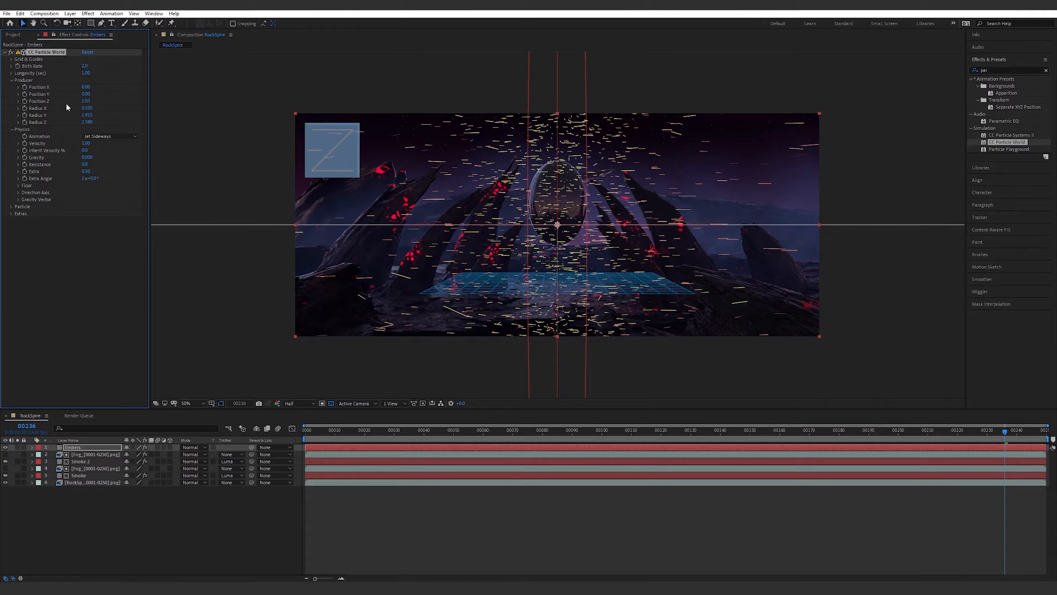
{"action": "left_click_drag", "start_coordinate": [86, 87], "coordinate": [14, 95]}
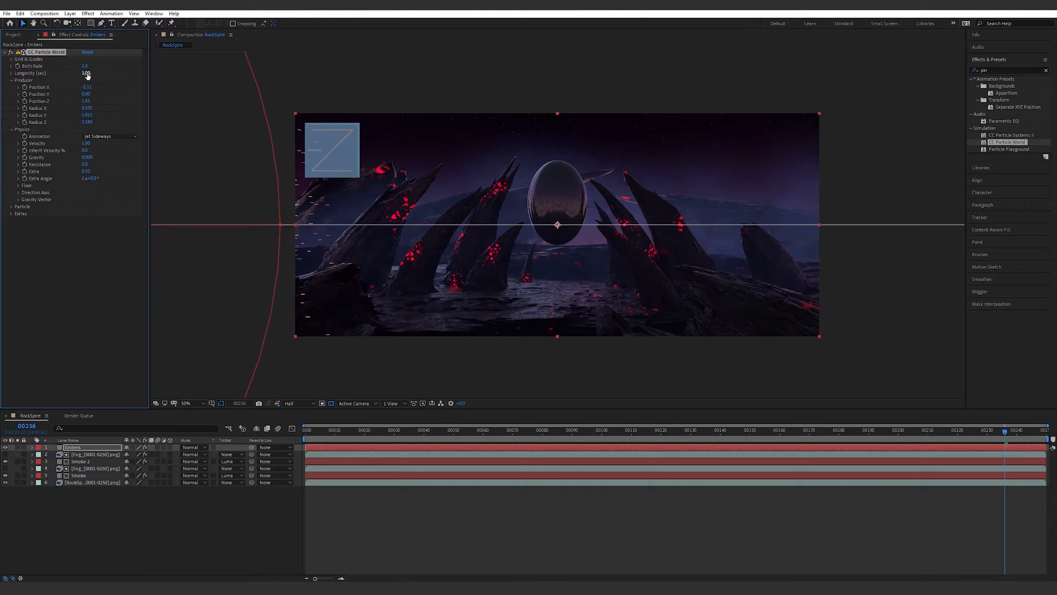
{"action": "left_click_drag", "start_coordinate": [87, 74], "coordinate": [342, 71]}
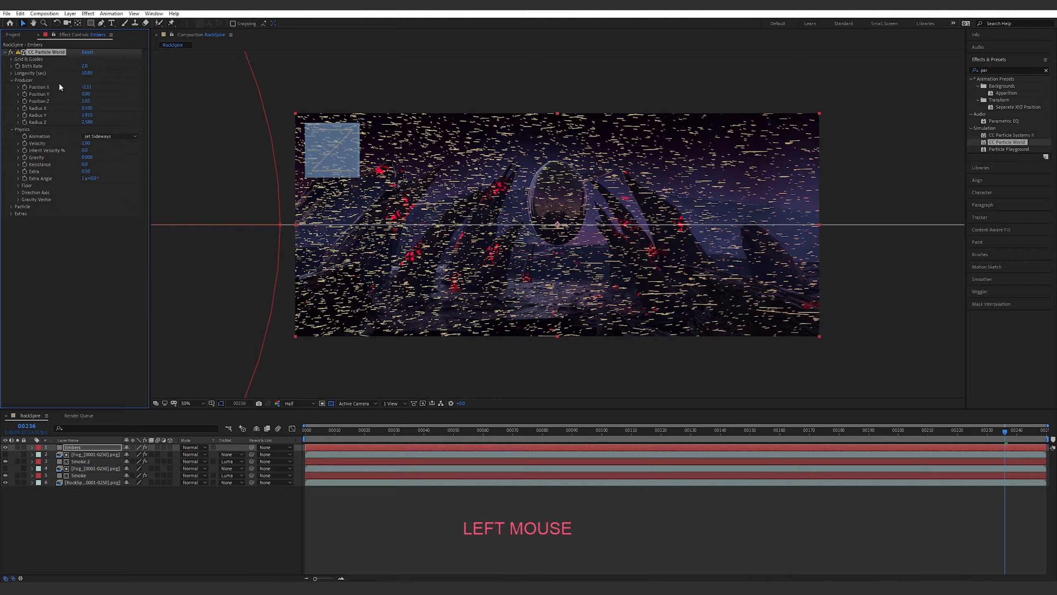
Shift the Embers layer earlier so particles already fill frame 0, and extend its end to the composition's end.
{"action": "left_click_drag", "start_coordinate": [344, 432], "coordinate": [304, 440]}
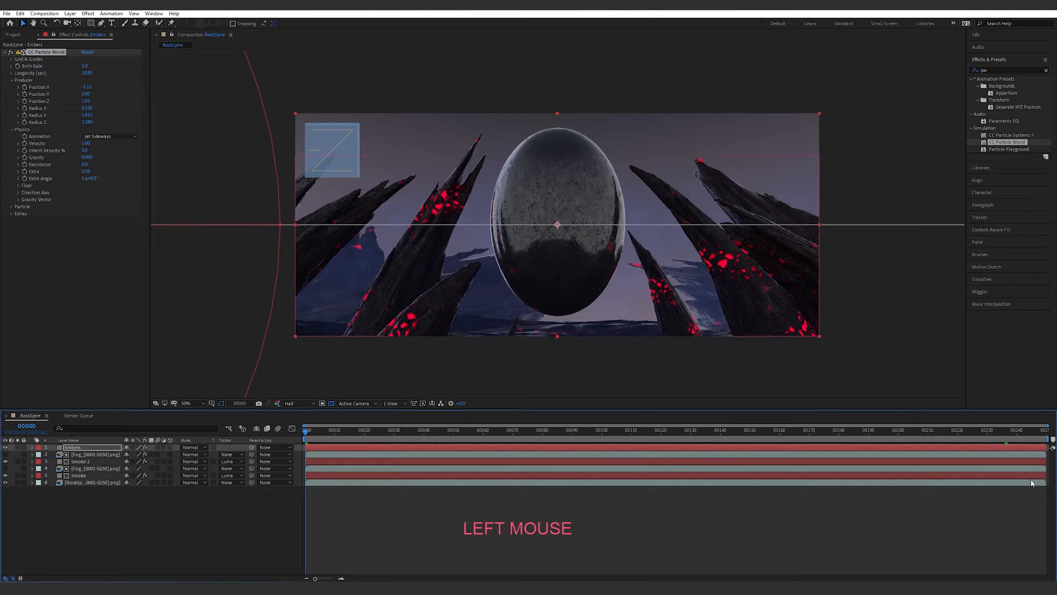
{"action": "left_click", "coordinate": [11, 214]}
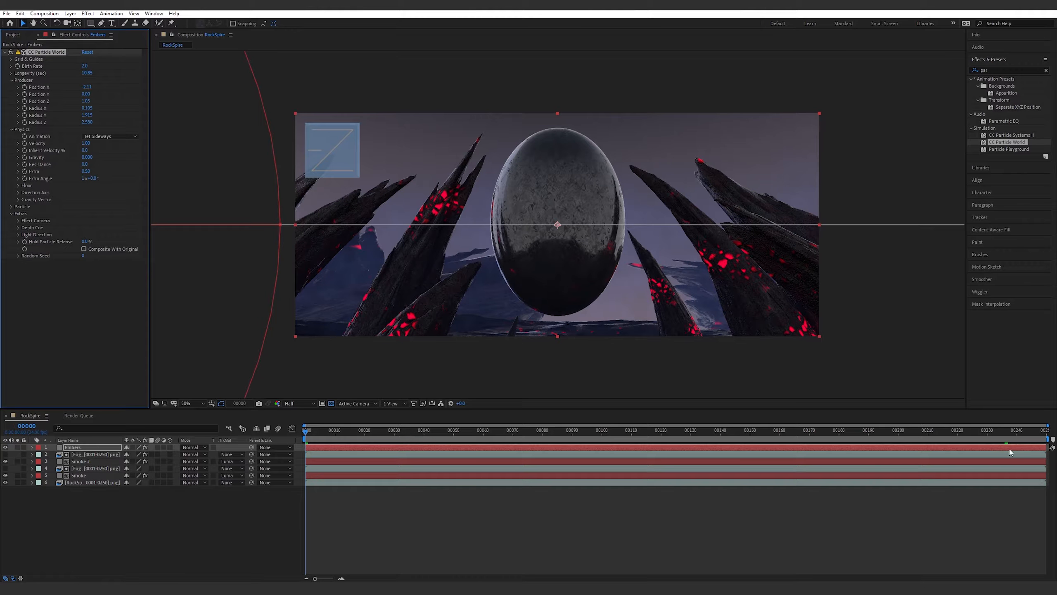
{"action": "left_click", "coordinate": [64, 246]}
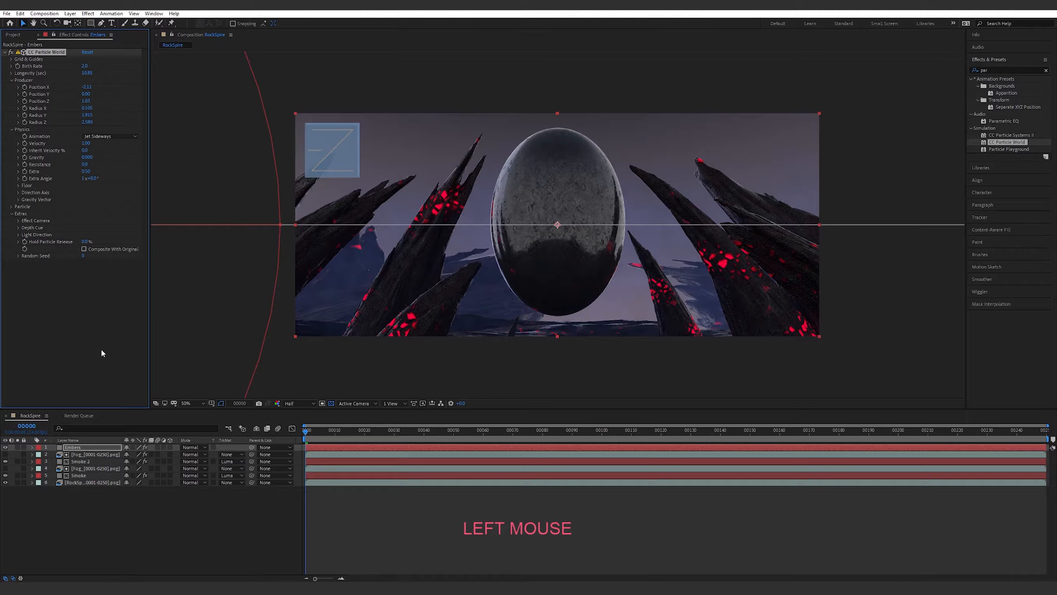
{"action": "left_click_drag", "start_coordinate": [899, 447], "coordinate": [304, 449]}
{"action": "left_click_drag", "start_coordinate": [474, 445], "coordinate": [1050, 447]}
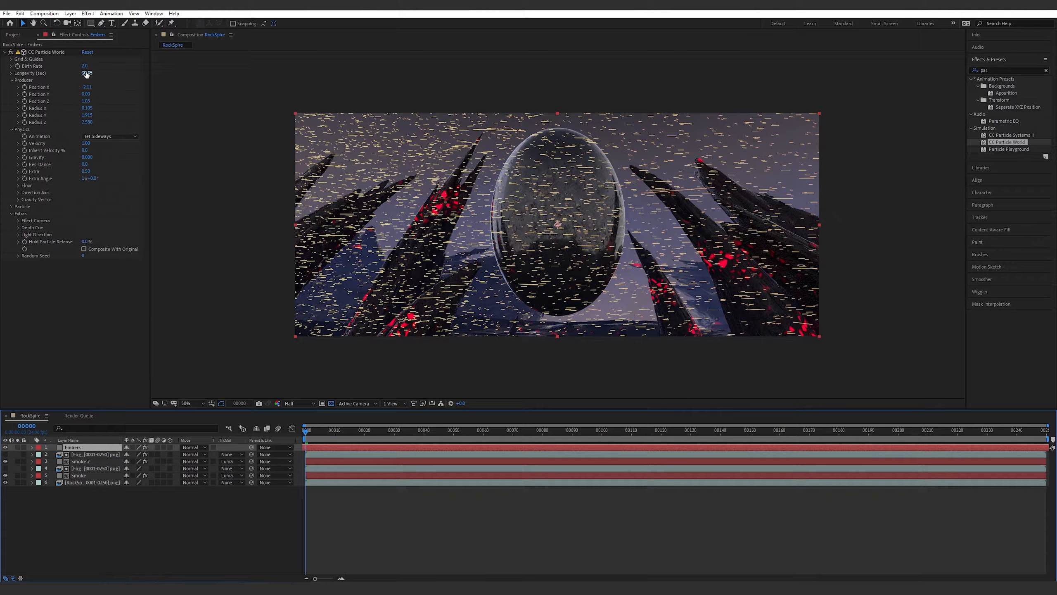
Lower the Birth Rate to 0.3 and reduce the producer's Position Z to bring the particles closer.
{"action": "left_click_drag", "start_coordinate": [84, 65], "coordinate": [81, 68]}
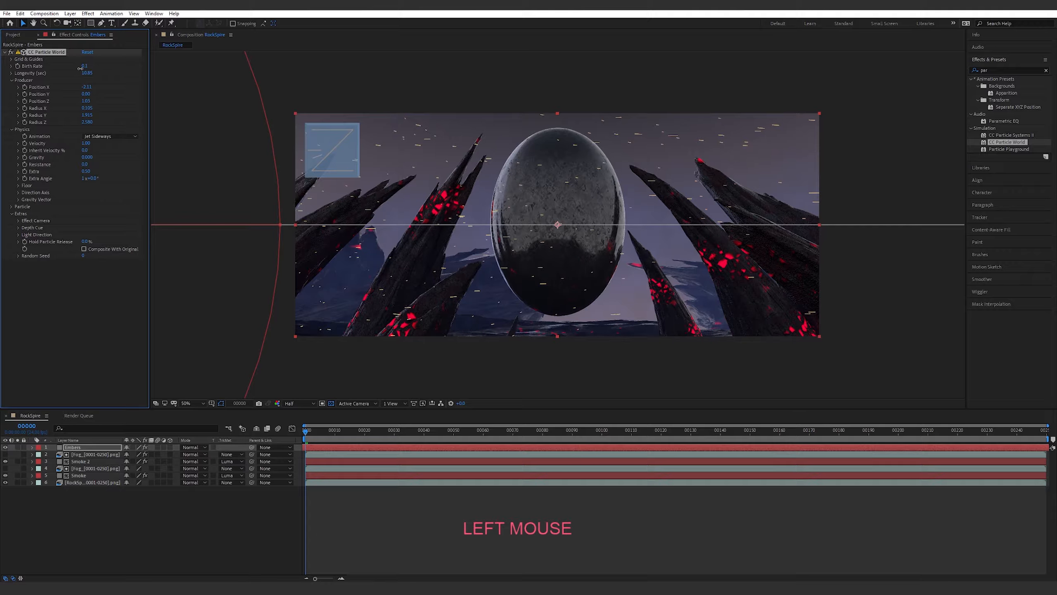
{"action": "left_click_drag", "start_coordinate": [81, 68], "coordinate": [81, 67]}
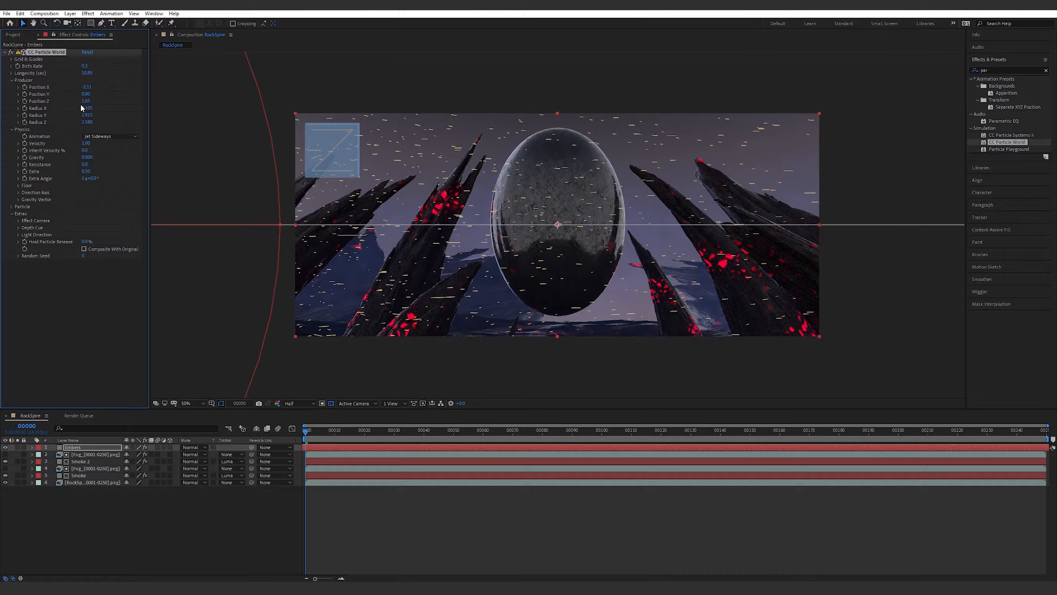
{"action": "left_click_drag", "start_coordinate": [85, 102], "coordinate": [46, 117]}
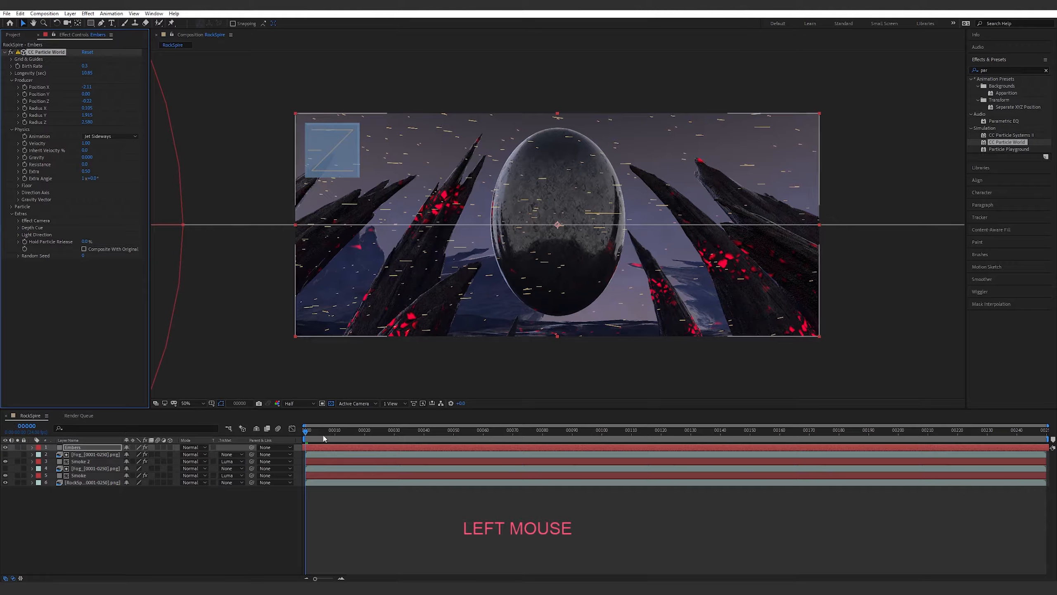
At frame 140, change the Particle Type to Motion Polygon.
{"action": "mouse_move", "coordinate": [712, 431]}
{"action": "left_mouse_down"}
{"action": "mouse_move", "coordinate": [748, 433]}
{"action": "mouse_move", "coordinate": [721, 437]}
{"action": "left_mouse_up"}
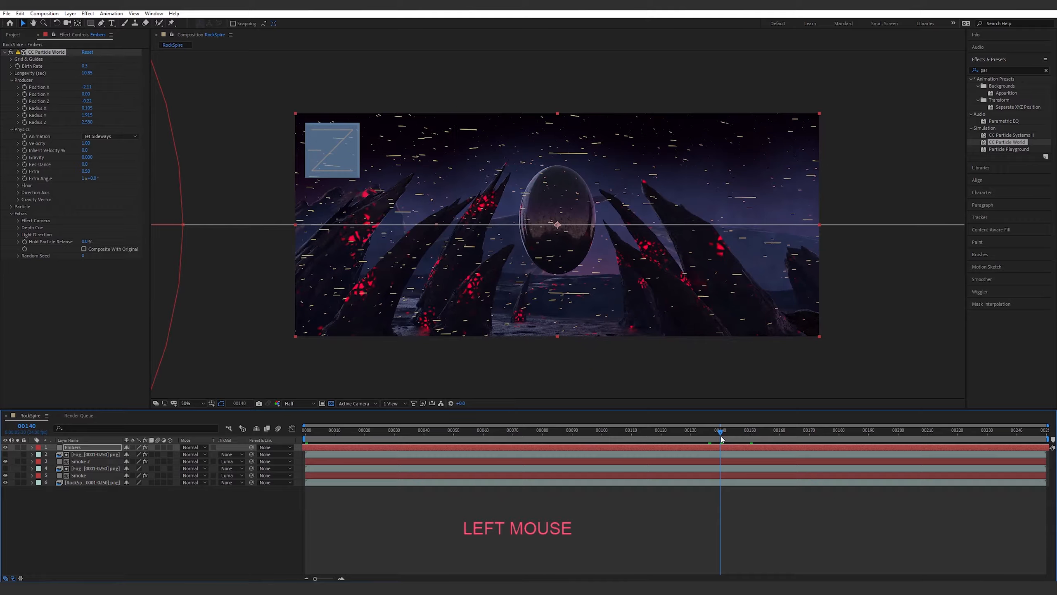
{"action": "left_click", "coordinate": [10, 208]}
{"action": "left_click", "coordinate": [121, 214]}
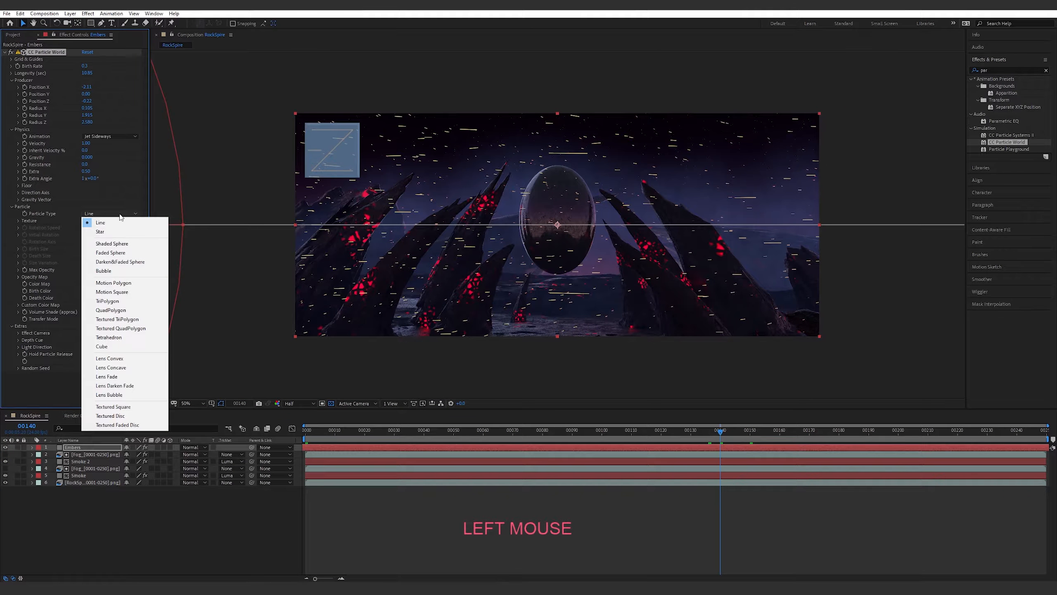
{"action": "left_click", "coordinate": [125, 283]}
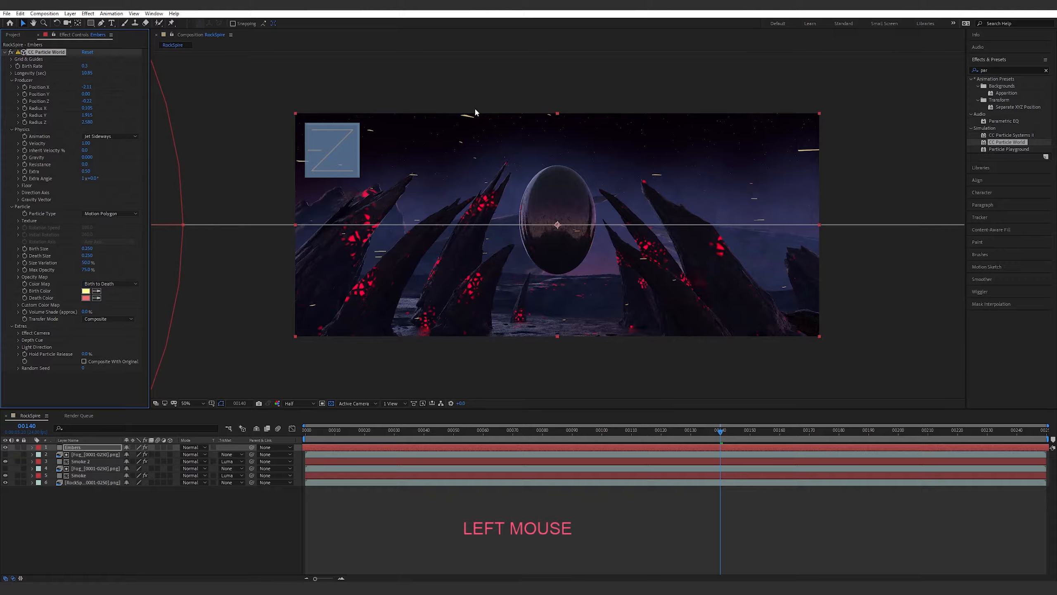
Set the Birth Rate of the particles to 2.
{"action": "left_click", "coordinate": [83, 66]}
{"action": "key", "text": "Return"}
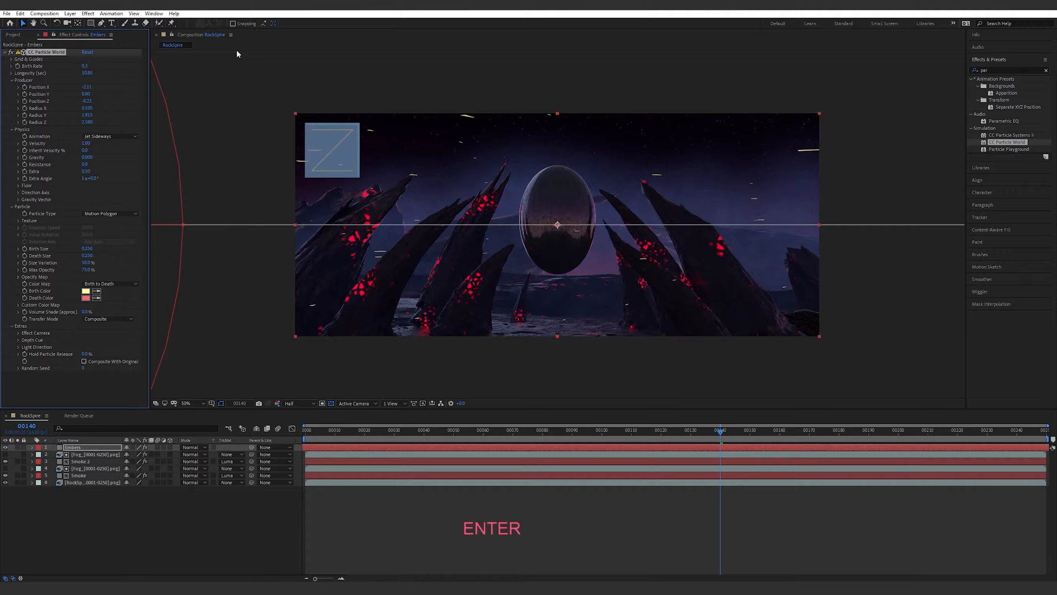
{"action": "left_click", "coordinate": [85, 66]}
{"action": "type", "text": "2"}
{"action": "key", "text": "Return"}
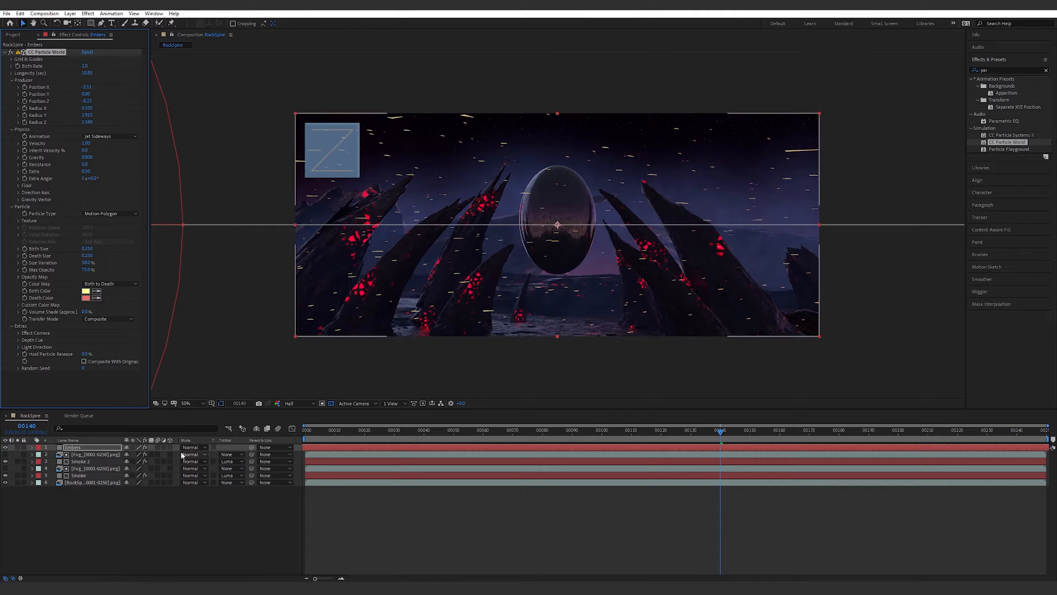
Enable motion blur on the Embers layer, keeping the layer selected so the particle grid is hidden.
{"action": "left_click", "coordinate": [94, 448]}
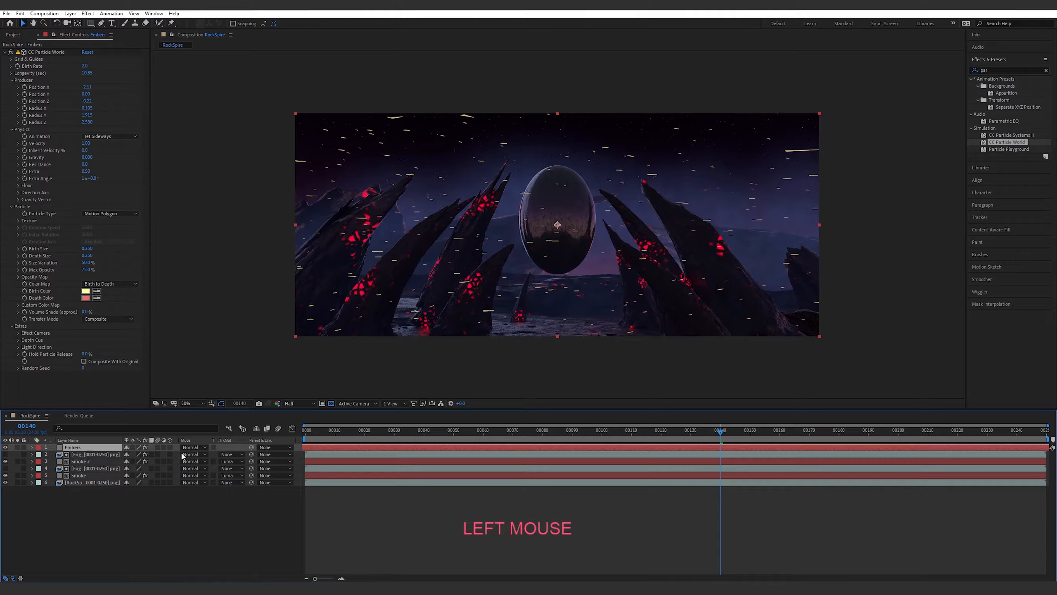
{"action": "left_click", "coordinate": [157, 447]}
{"action": "left_click", "coordinate": [86, 447]}
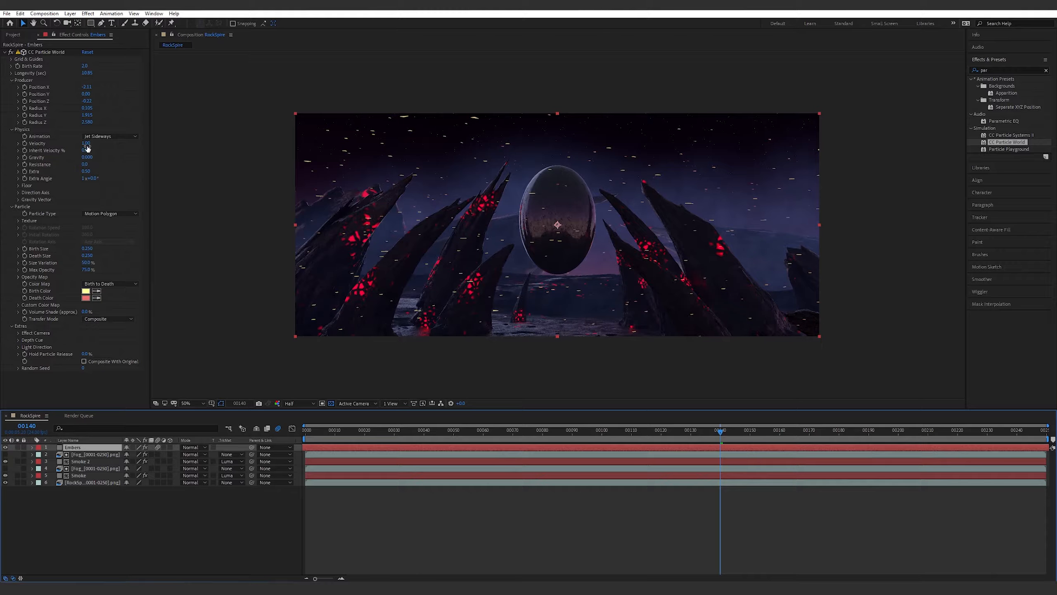
Increase the particle Velocity for longer streaks and preview the embers from around frame 140.
{"action": "mouse_move", "coordinate": [86, 144]}
{"action": "left_mouse_down"}
{"action": "mouse_move", "coordinate": [280, 133]}
{"action": "mouse_move", "coordinate": [260, 136]}
{"action": "left_mouse_up"}
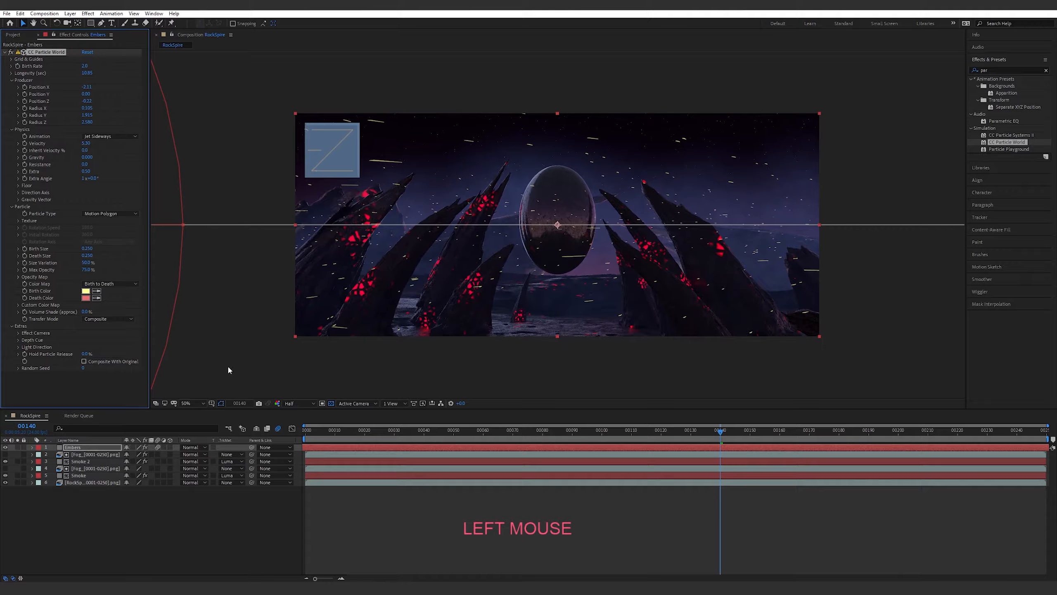
{"action": "key", "text": "space"}
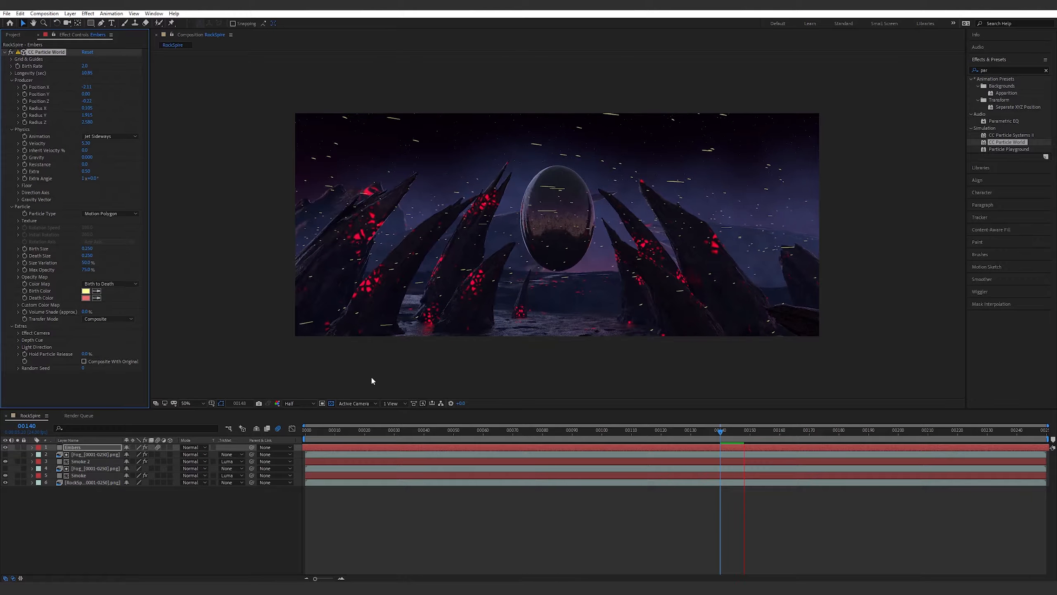
{"action": "key", "text": "space"}
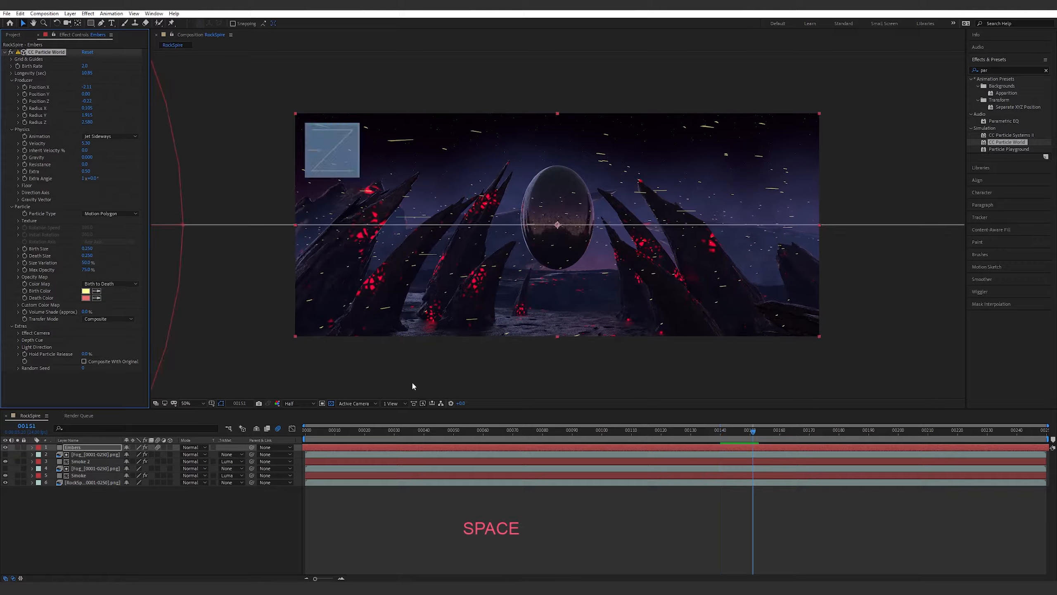
{"action": "left_click", "coordinate": [727, 430]}
{"action": "key", "text": "space"}
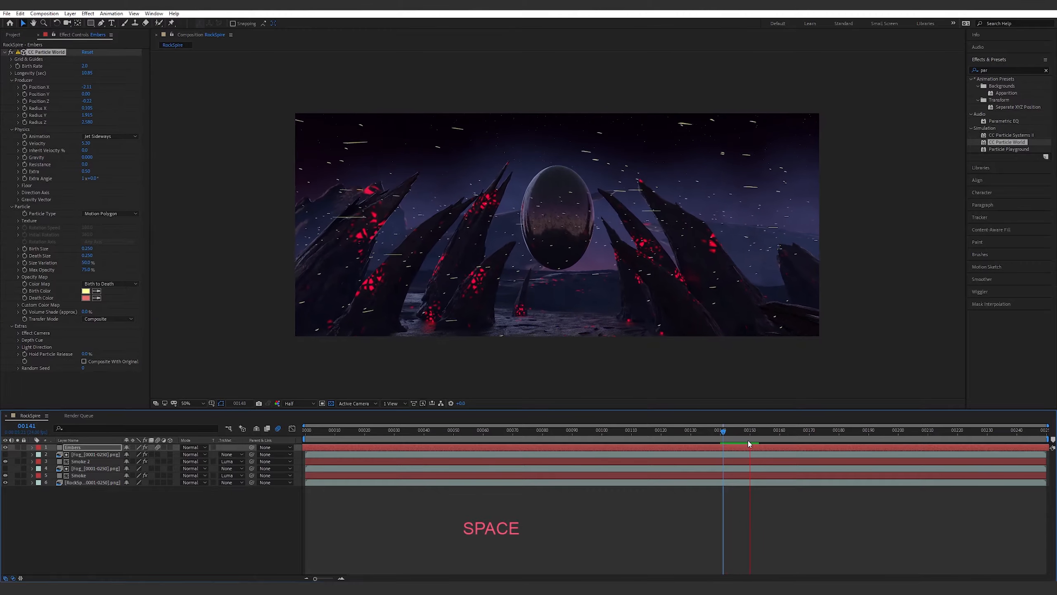
{"action": "key", "text": "space"}
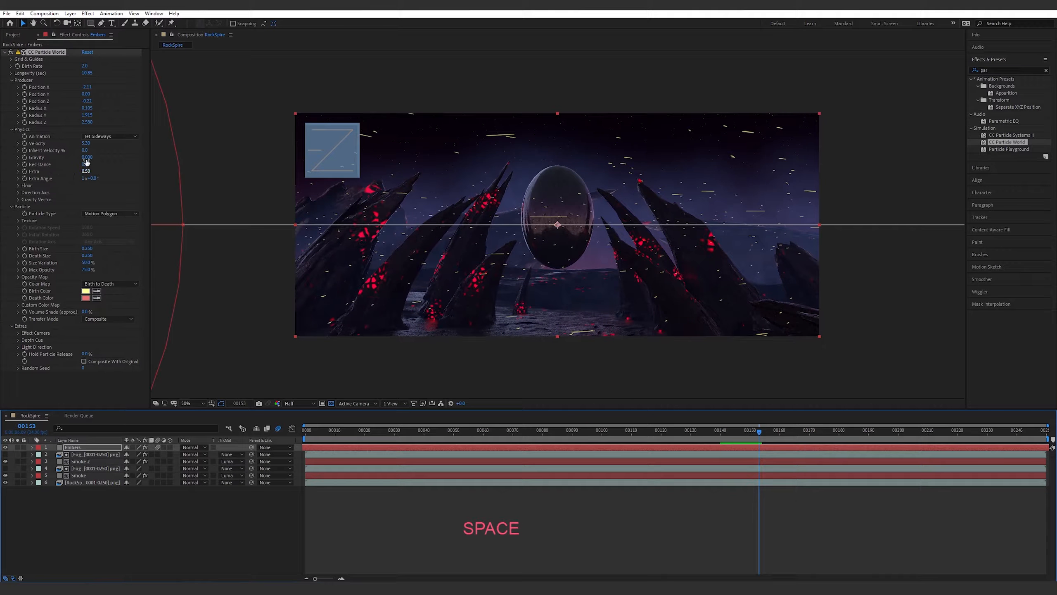
Raise the Physics Extra value to about 4.2, set Extra Angle to 1x+46°, and preview from frame 135.
{"action": "left_click_drag", "start_coordinate": [86, 171], "coordinate": [243, 169]}
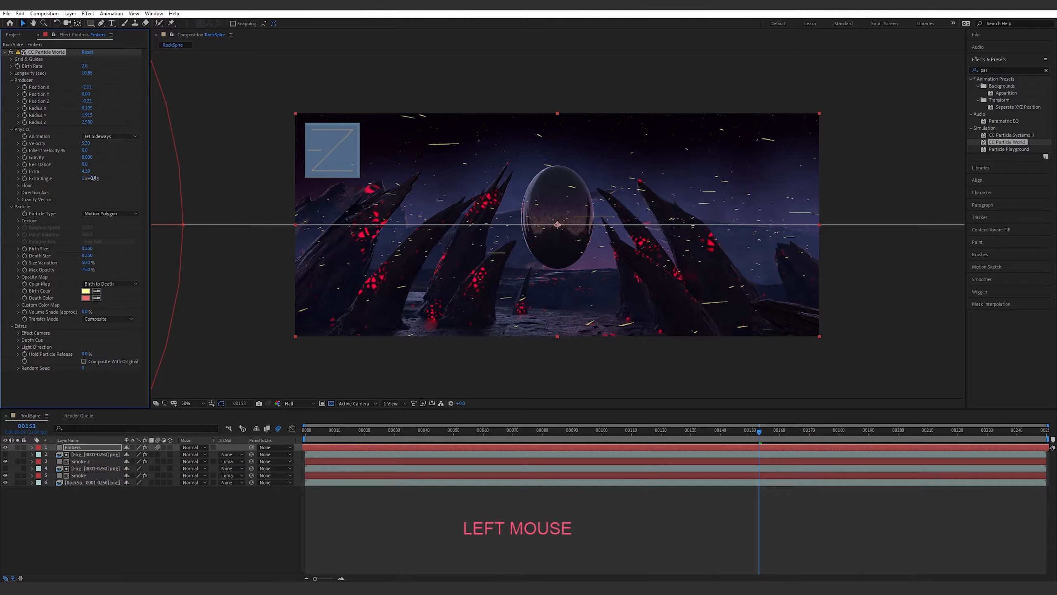
{"action": "left_click_drag", "start_coordinate": [95, 179], "coordinate": [115, 178]}
{"action": "left_click", "coordinate": [708, 433]}
{"action": "key", "text": "space"}
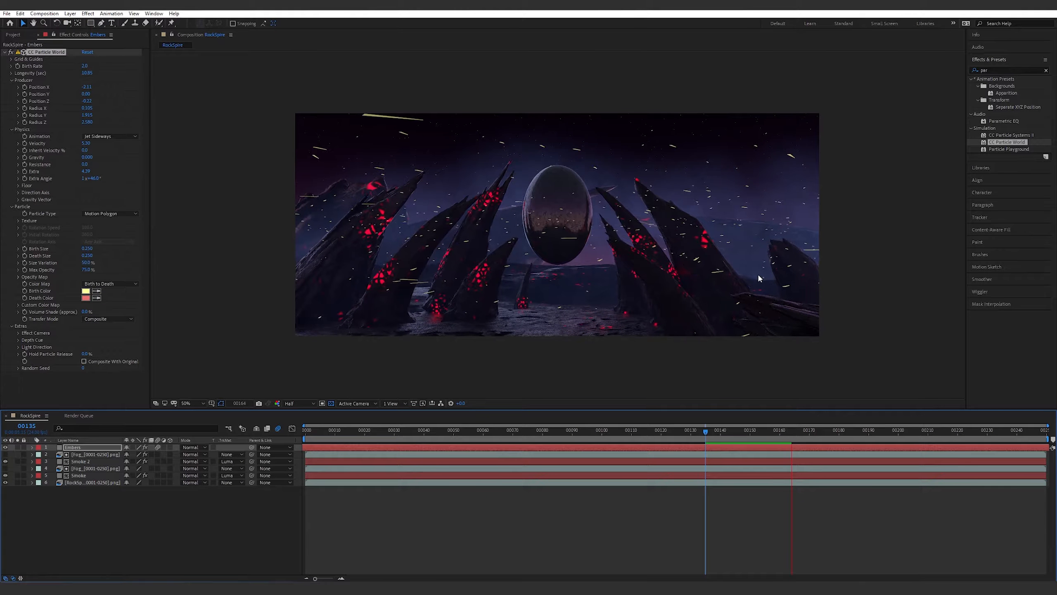
{"action": "key", "text": "space"}
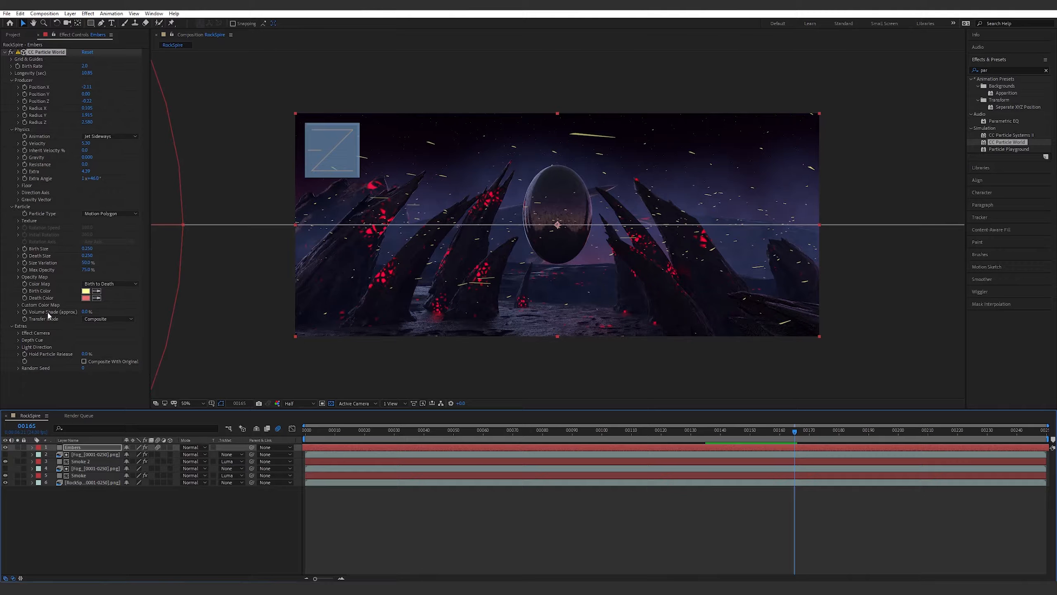
Change the Birth Color of the Embers particles to a dark red.
{"action": "left_click", "coordinate": [85, 292]}
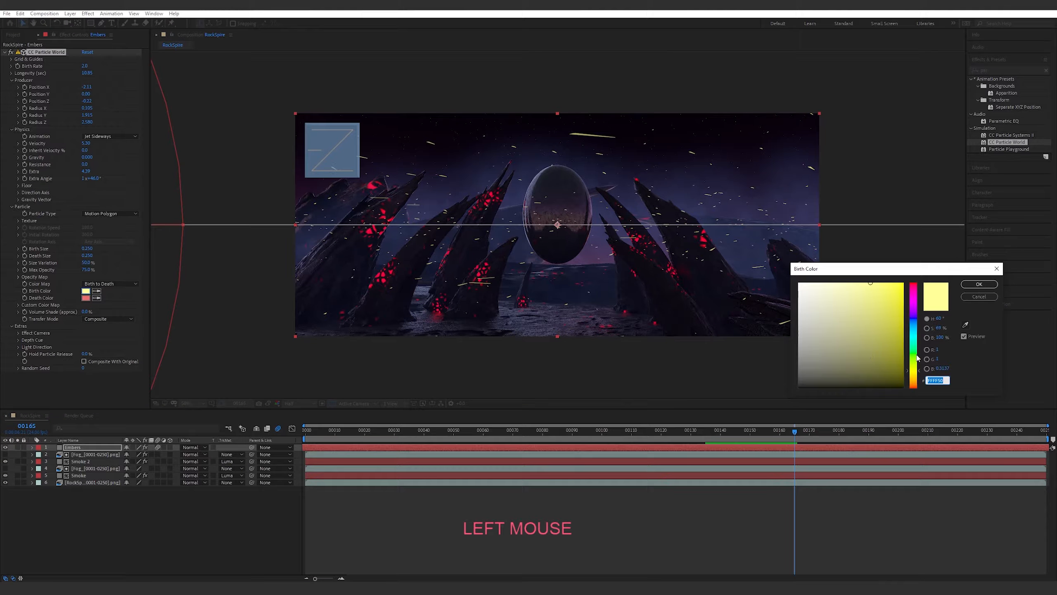
{"action": "left_click", "coordinate": [912, 290]}
{"action": "mouse_move", "coordinate": [901, 296]}
{"action": "left_mouse_down"}
{"action": "mouse_move", "coordinate": [886, 343]}
{"action": "mouse_move", "coordinate": [898, 361]}
{"action": "left_mouse_up"}
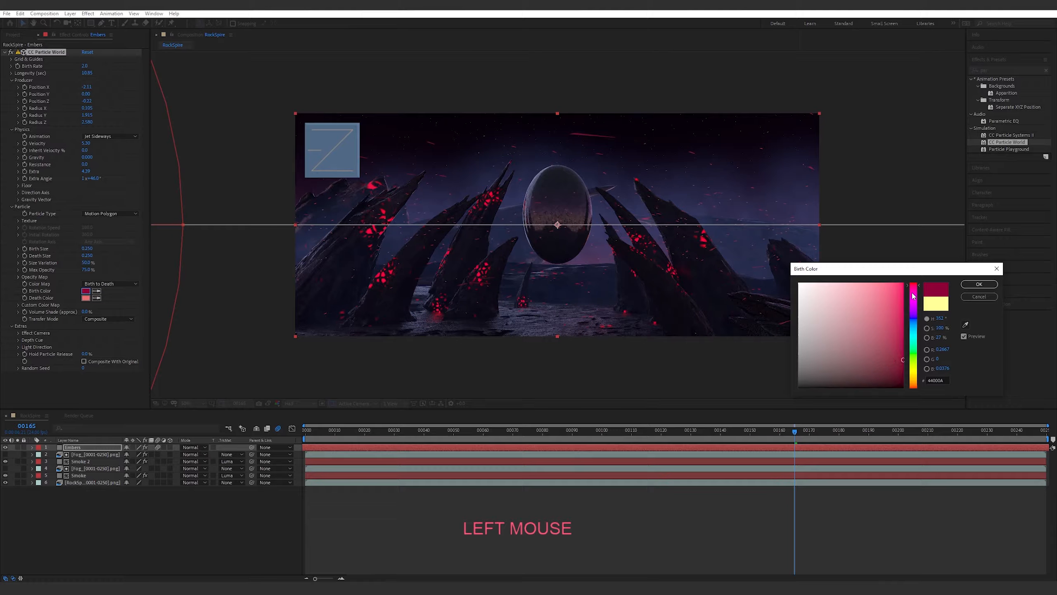
{"action": "mouse_move", "coordinate": [913, 287]}
{"action": "left_mouse_down"}
{"action": "mouse_move", "coordinate": [918, 395]}
{"action": "mouse_move", "coordinate": [900, 362]}
{"action": "mouse_move", "coordinate": [909, 323]}
{"action": "mouse_move", "coordinate": [911, 348]}
{"action": "left_mouse_up"}
{"action": "left_click", "coordinate": [979, 284]}
Change the Death Color of the Embers particles to a light orange.
{"action": "left_click", "coordinate": [85, 298]}
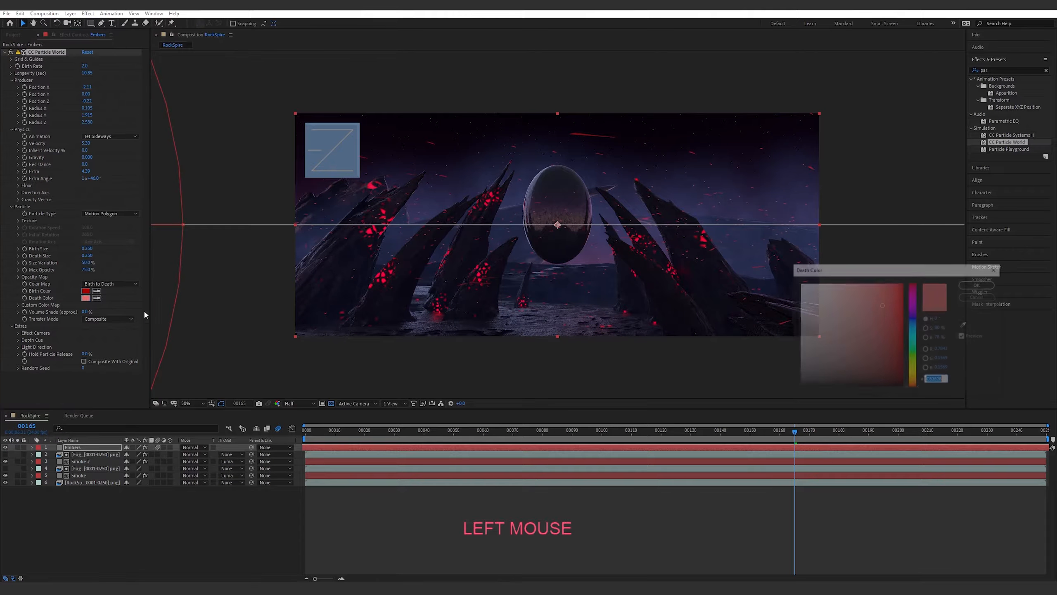
{"action": "left_click_drag", "start_coordinate": [913, 389], "coordinate": [917, 386]}
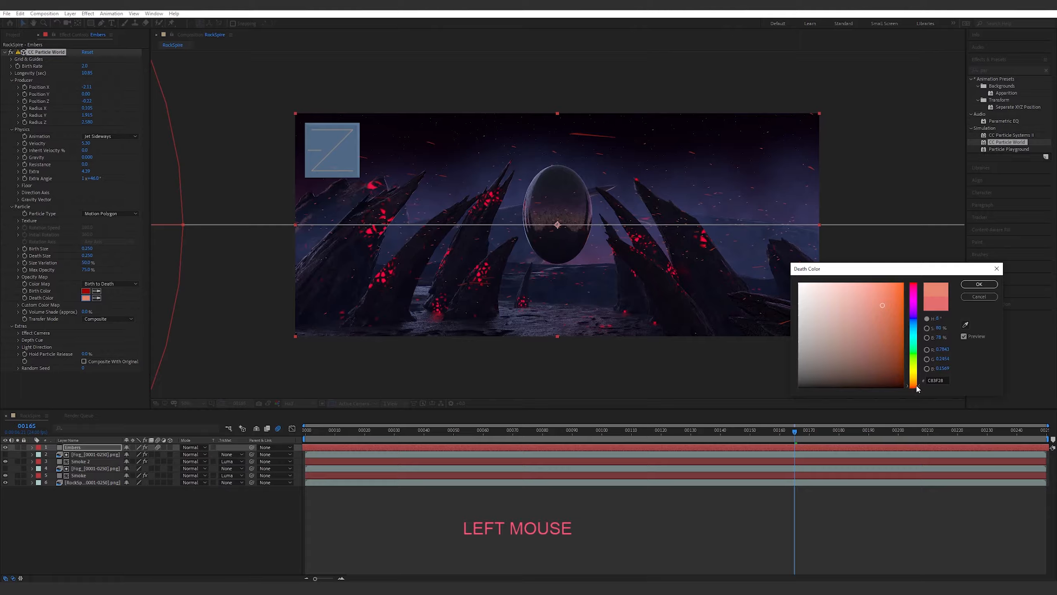
{"action": "left_click_drag", "start_coordinate": [901, 323], "coordinate": [895, 315]}
{"action": "left_click", "coordinate": [890, 311]}
{"action": "left_click", "coordinate": [979, 285]}
Deselect the Embers layer and preview the recoloured particles from around frame 165.
{"action": "left_click", "coordinate": [699, 571]}
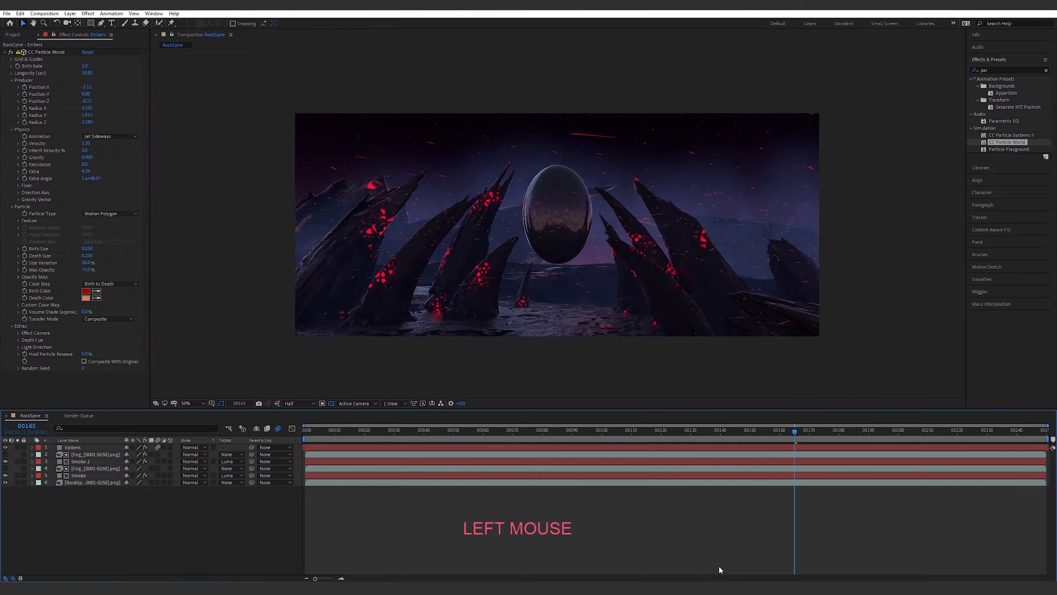
{"action": "key", "text": "space"}
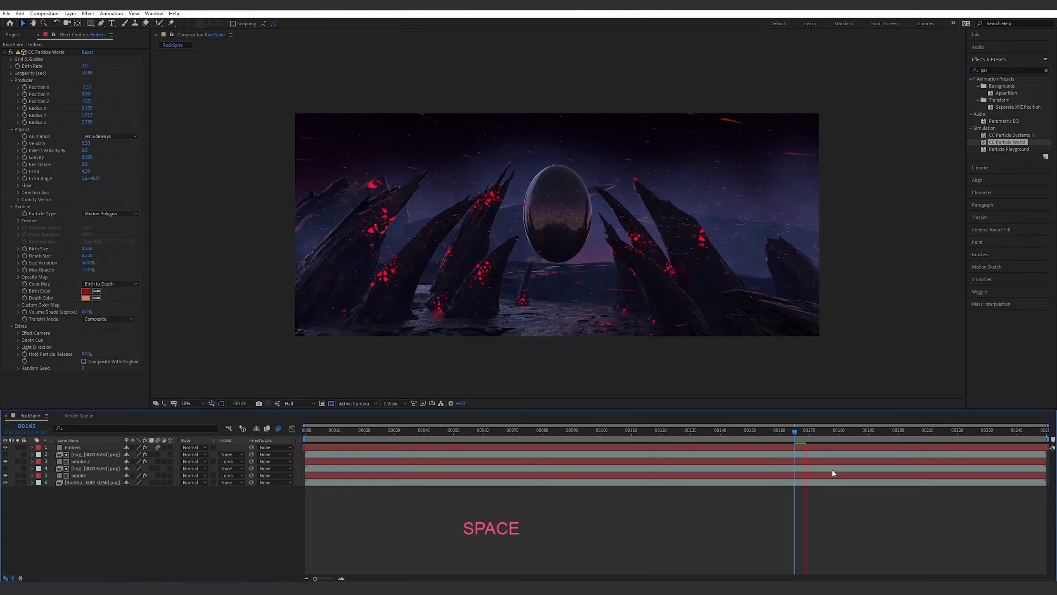
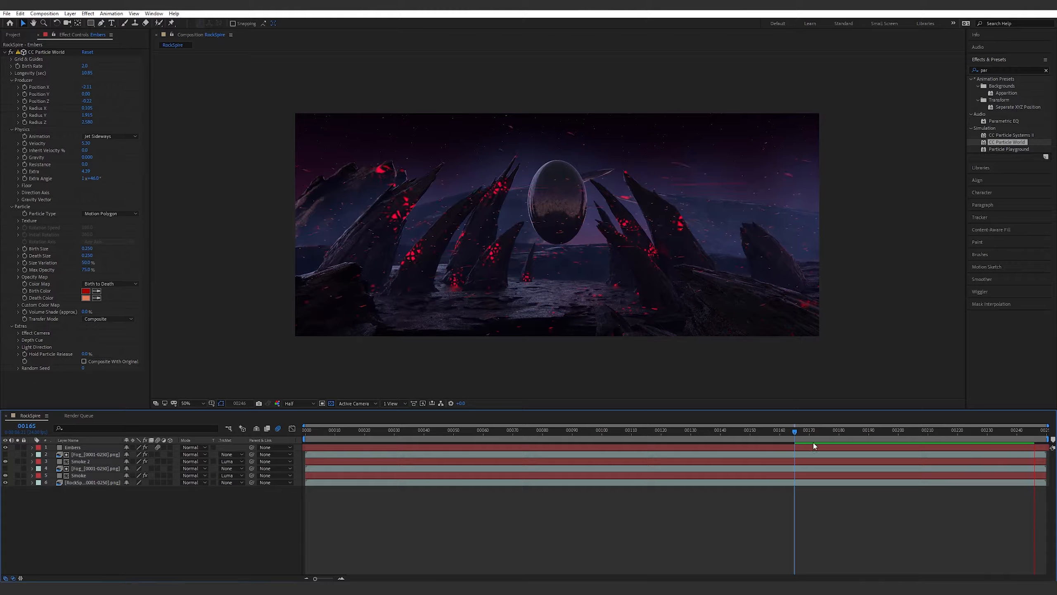
{"action": "key", "text": "space"}
{"action": "left_click", "coordinate": [800, 432]}
{"action": "key", "text": "space"}
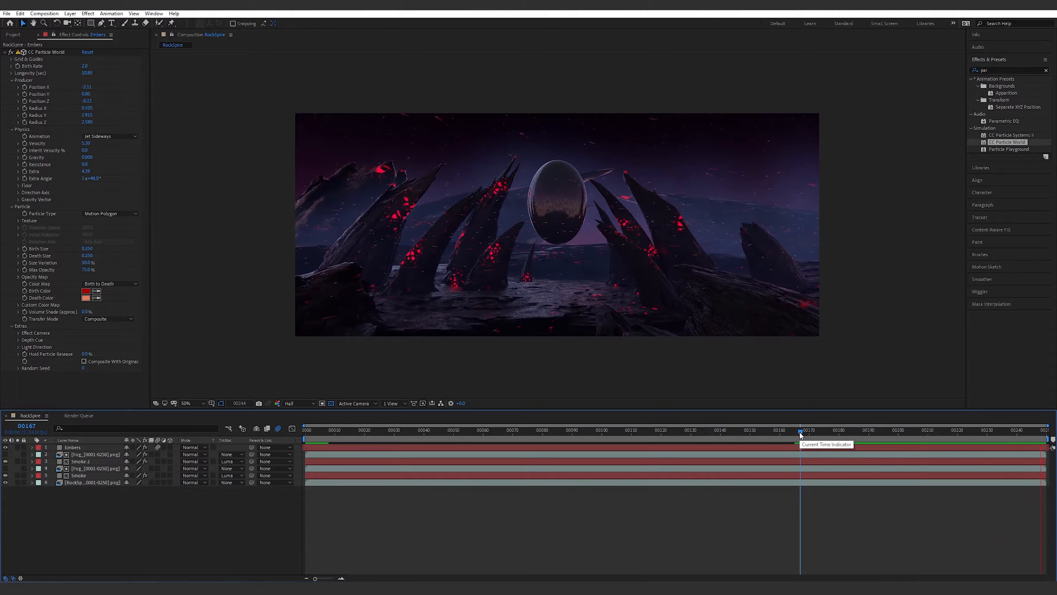
{"action": "key", "text": "space"}
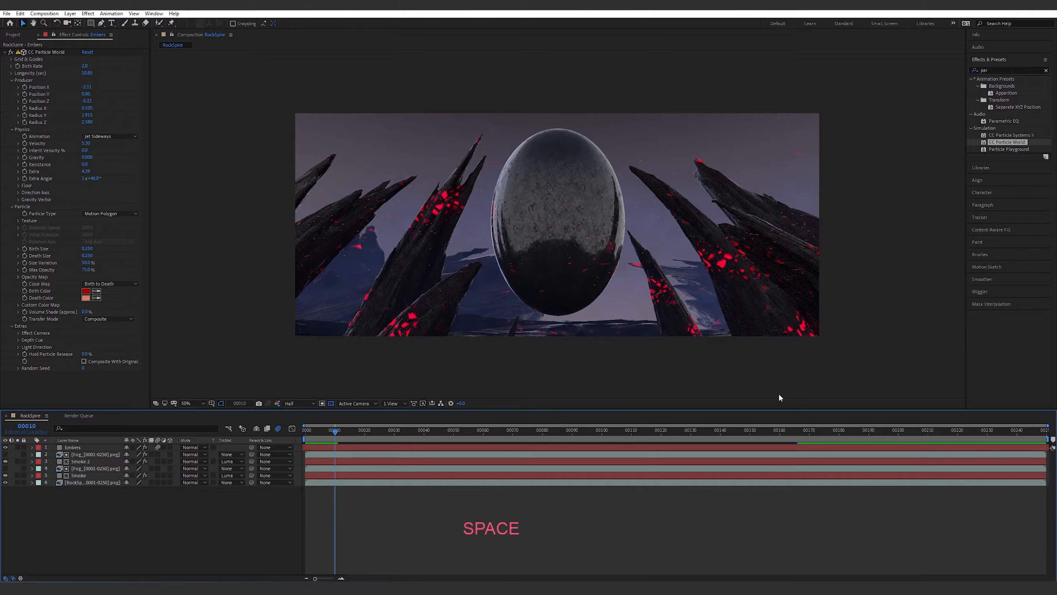
Duplicate the Fog matte layer above Smoke 2 and place the copy directly above the Embers layer.
{"action": "left_click", "coordinate": [80, 461]}
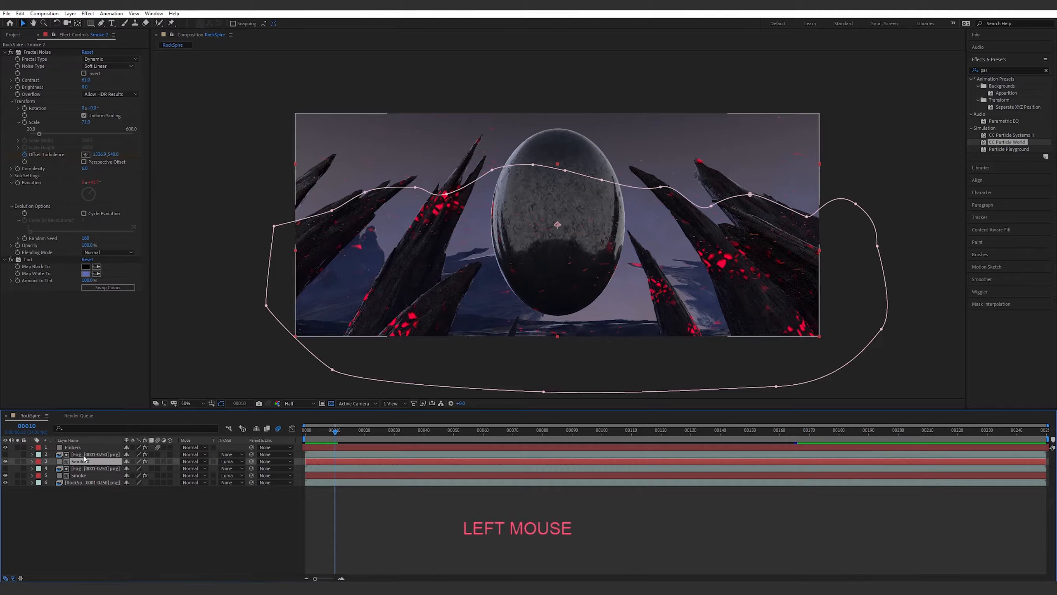
{"action": "left_click", "coordinate": [85, 456]}
{"action": "key", "text": "ctrl"}
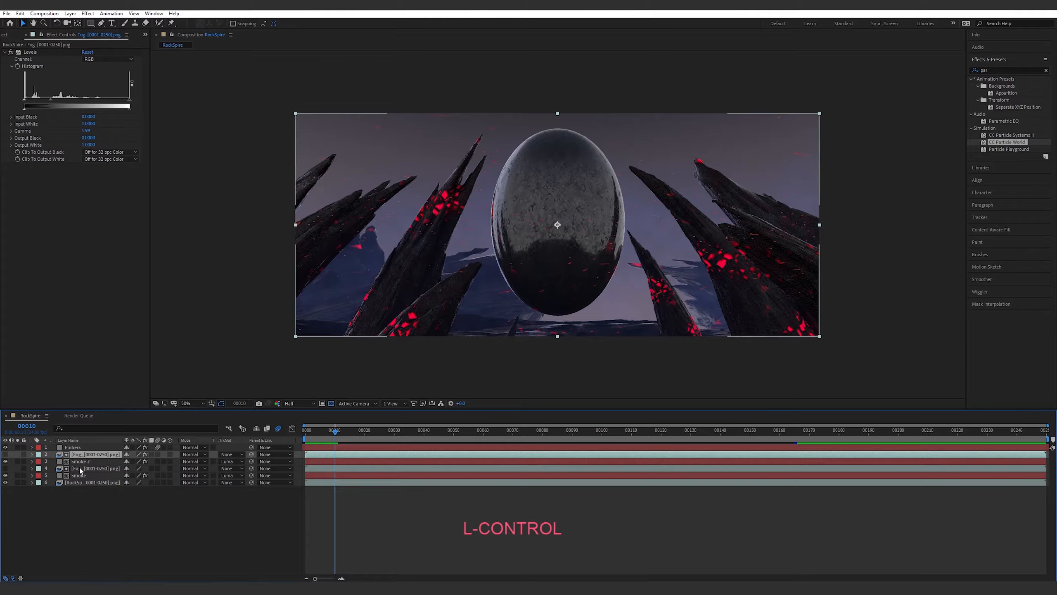
{"action": "key", "text": "ctrl+d"}
{"action": "left_click_drag", "start_coordinate": [86, 455], "coordinate": [87, 445]}
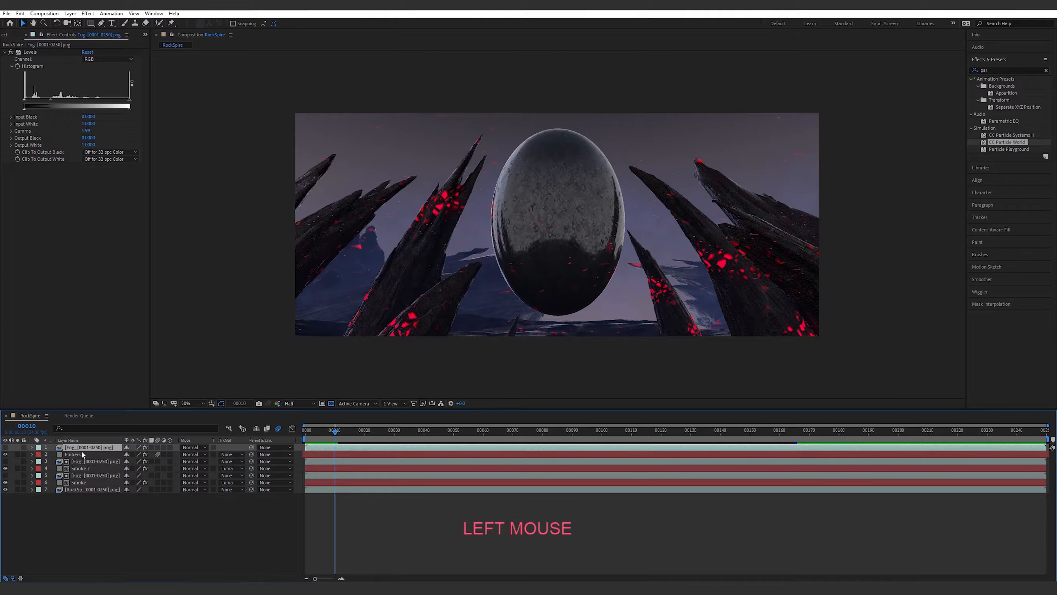
Set the track matte of the Embers layer to Luma, using the Fog copy above it.
{"action": "left_click", "coordinate": [82, 454]}
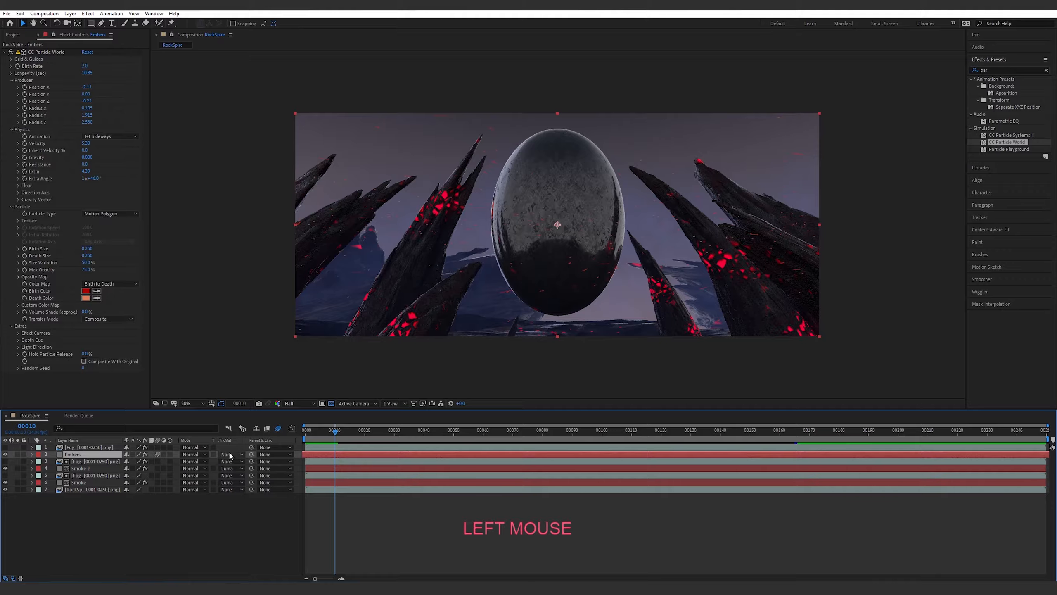
{"action": "left_click", "coordinate": [230, 455]}
{"action": "left_click", "coordinate": [250, 494]}
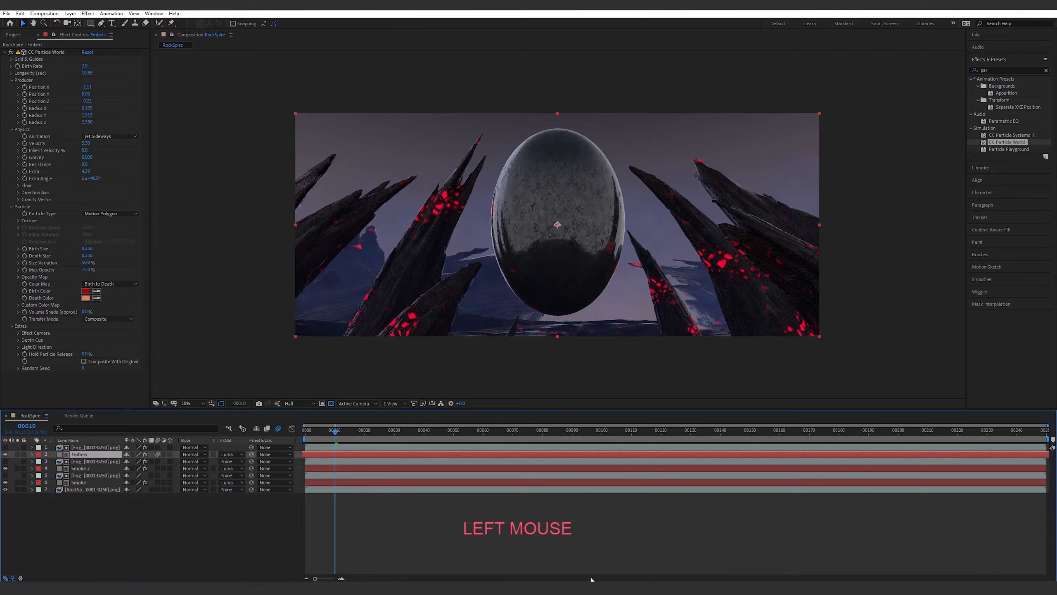
Set the Opacity of the Embers' Fog matte to 100% and lower its Levels Gamma to about 0.79.
{"action": "left_click", "coordinate": [96, 447]}
{"action": "key", "text": "t"}
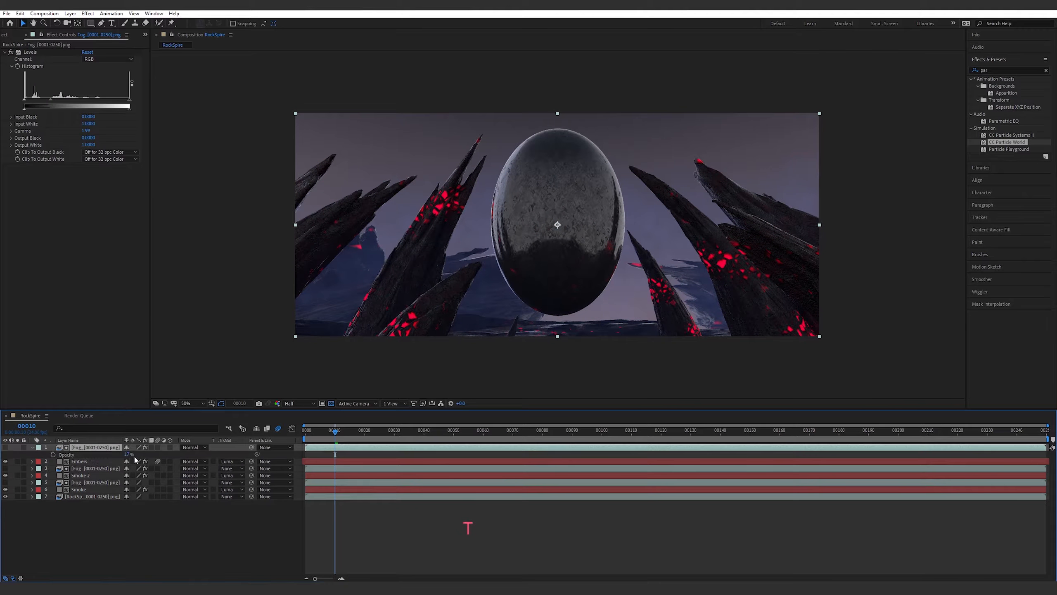
{"action": "left_click_drag", "start_coordinate": [127, 454], "coordinate": [151, 455]}
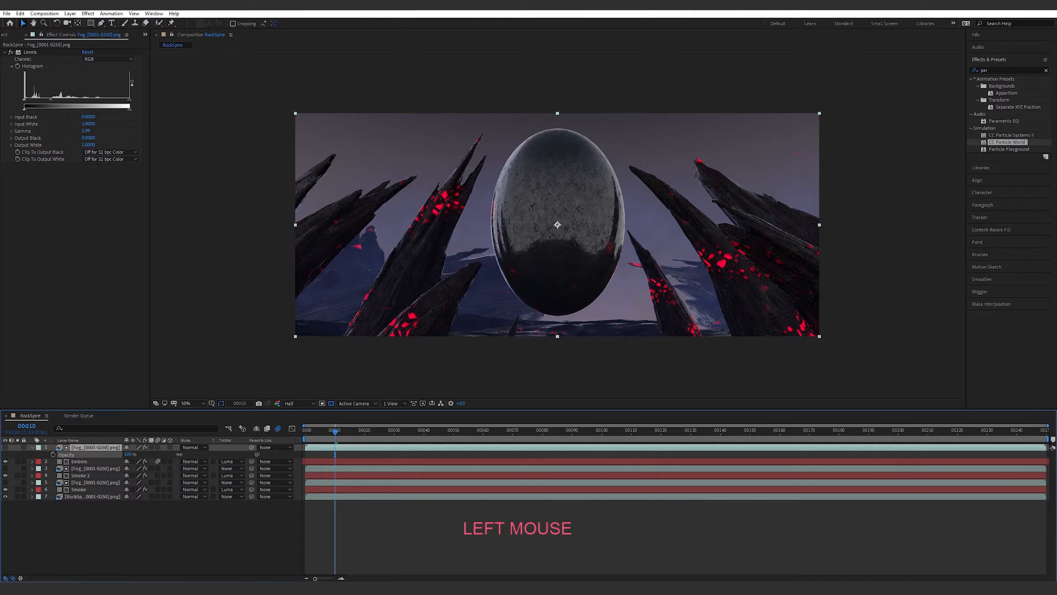
{"action": "left_click_drag", "start_coordinate": [240, 453], "coordinate": [280, 451]}
{"action": "mouse_move", "coordinate": [51, 101]}
{"action": "left_mouse_down"}
{"action": "mouse_move", "coordinate": [79, 102]}
{"action": "mouse_move", "coordinate": [57, 104]}
{"action": "left_mouse_up"}
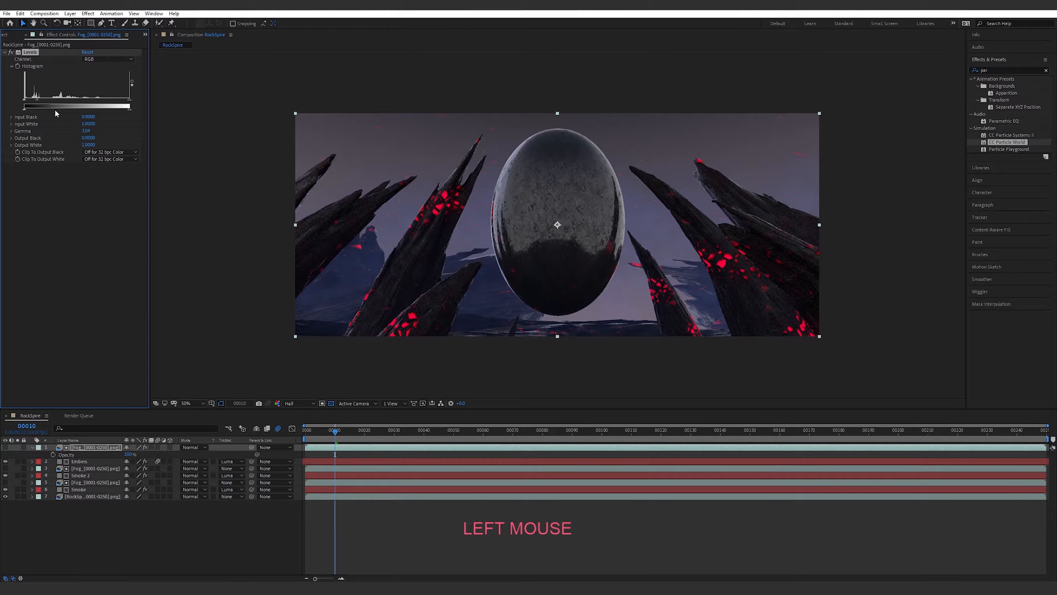
Preview the Fog-matted embers from frame 10 and again from around frame 210.
{"action": "key", "text": "space"}
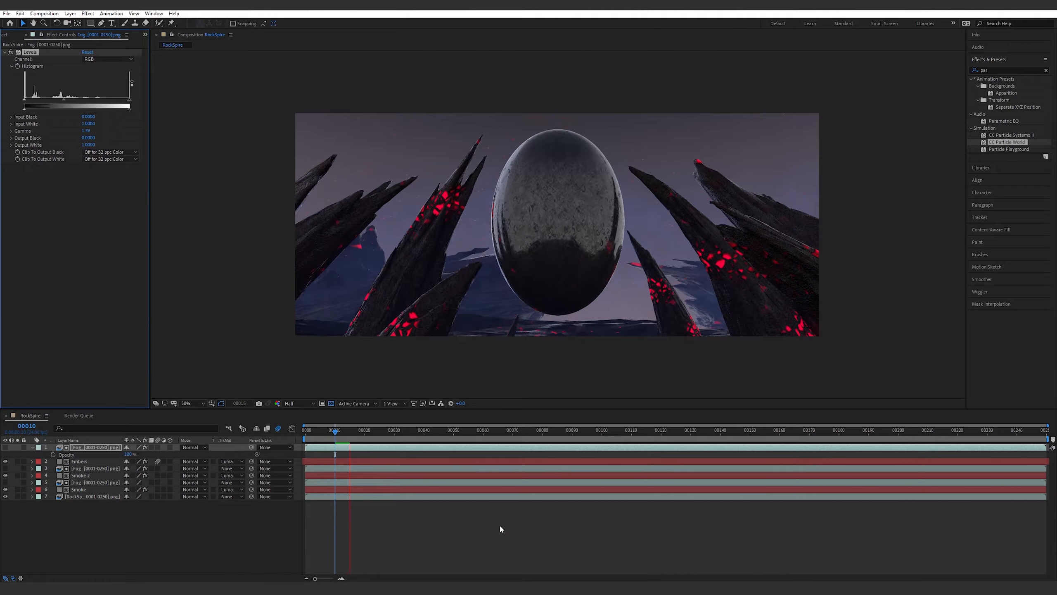
{"action": "left_click", "coordinate": [499, 525]}
{"action": "left_click", "coordinate": [415, 433]}
{"action": "left_click_drag", "start_coordinate": [415, 434], "coordinate": [904, 458]}
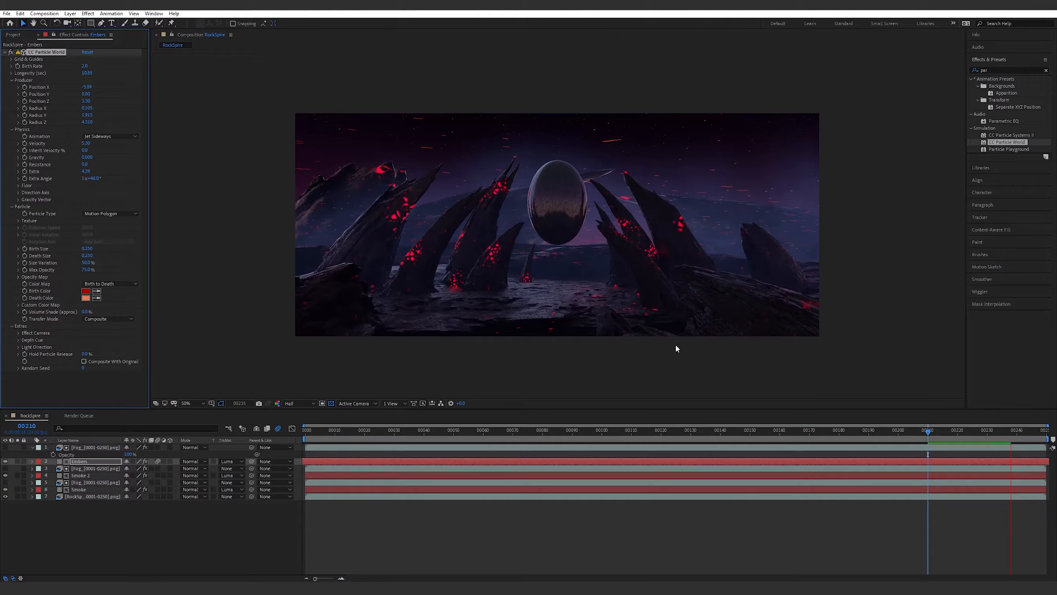
{"action": "key", "text": "space"}
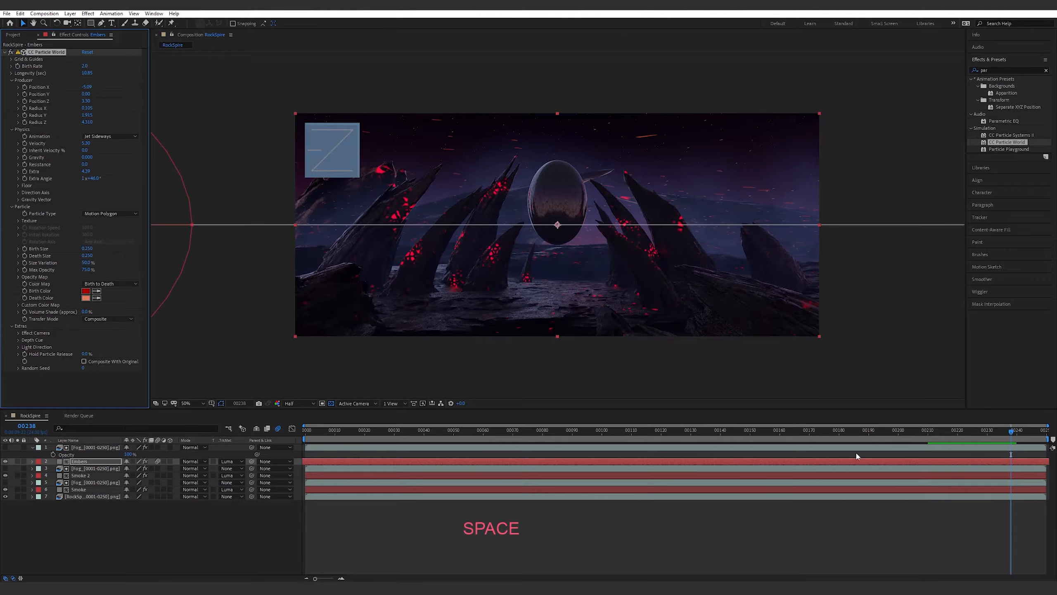
Duplicate the Embers layer together with the Fog matte above it.
{"action": "left_click", "coordinate": [94, 446], "text": "shift"}
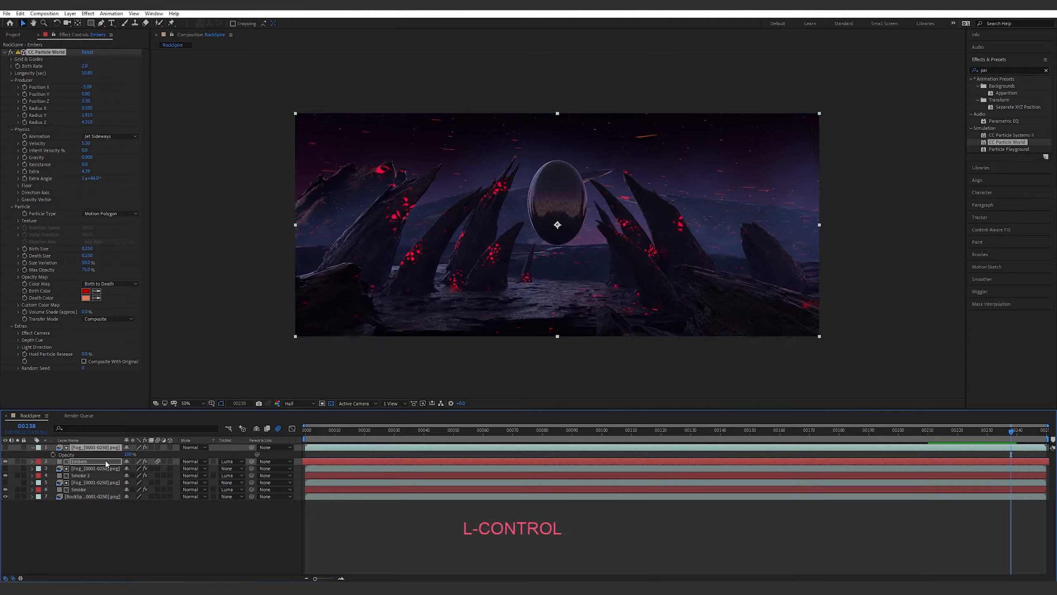
{"action": "key", "text": "ctrl+d"}
{"action": "left_click", "coordinate": [119, 509]}
{"action": "left_click", "coordinate": [95, 446]}
{"action": "left_click", "coordinate": [90, 461], "text": "shift"}
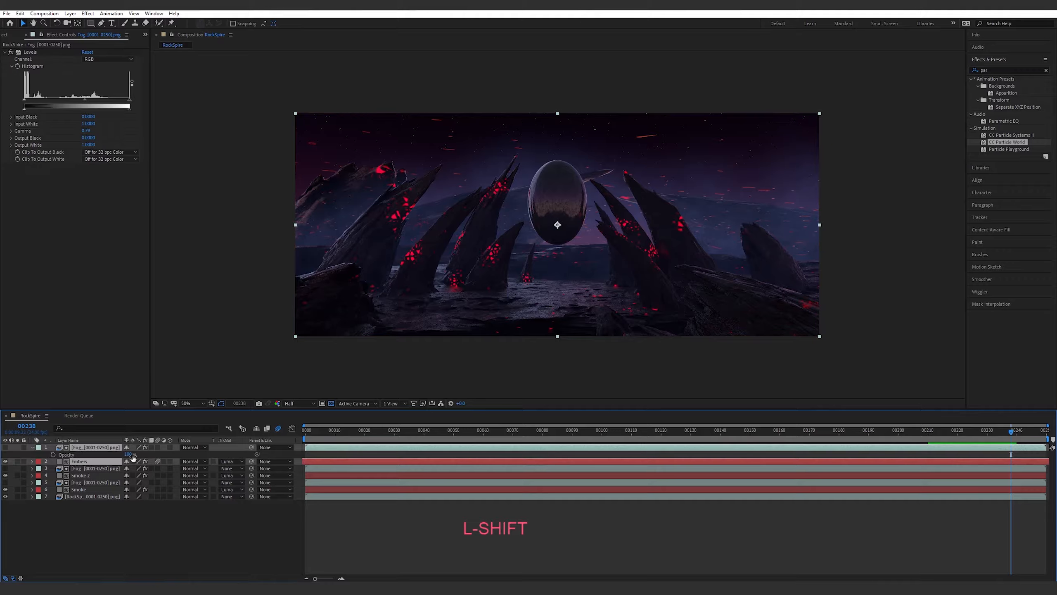
{"action": "key", "text": "ctrl+d"}
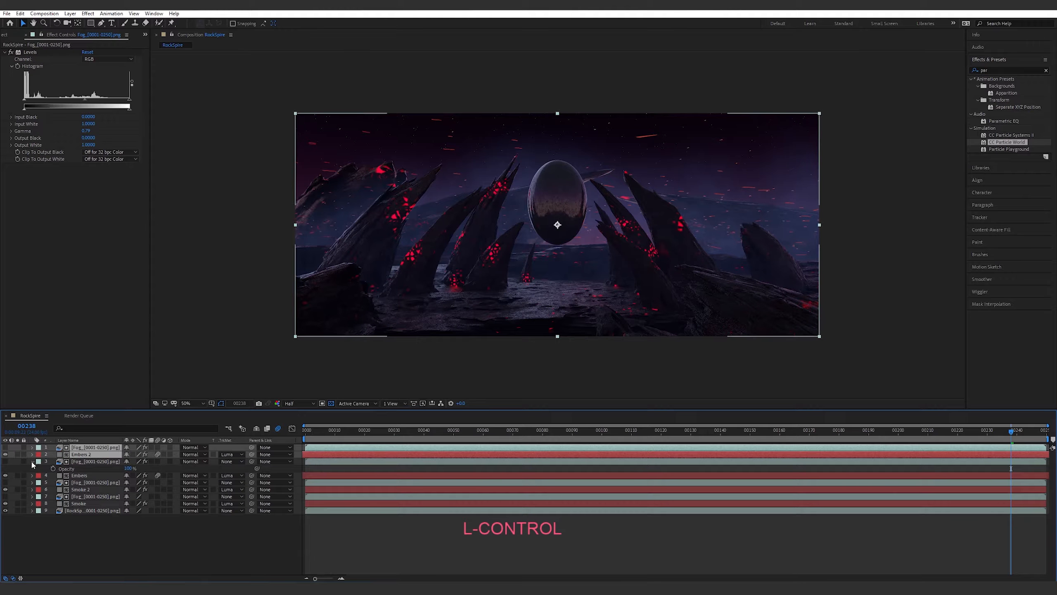
{"action": "left_click", "coordinate": [145, 542]}
Set the Random Seed of the Embers 2 particles to 200.
{"action": "left_click", "coordinate": [83, 454]}
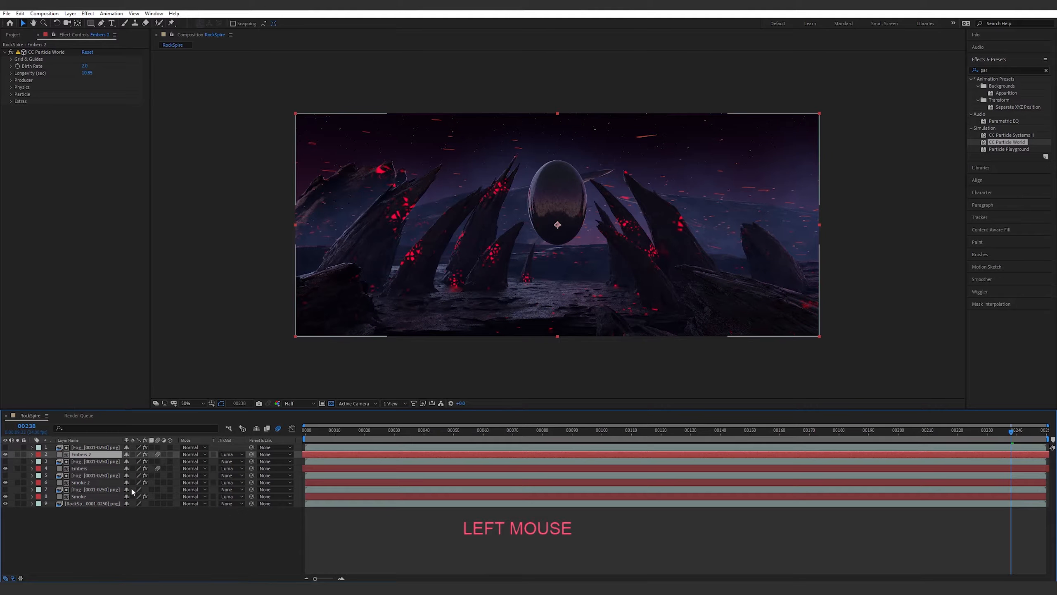
{"action": "left_click", "coordinate": [11, 101]}
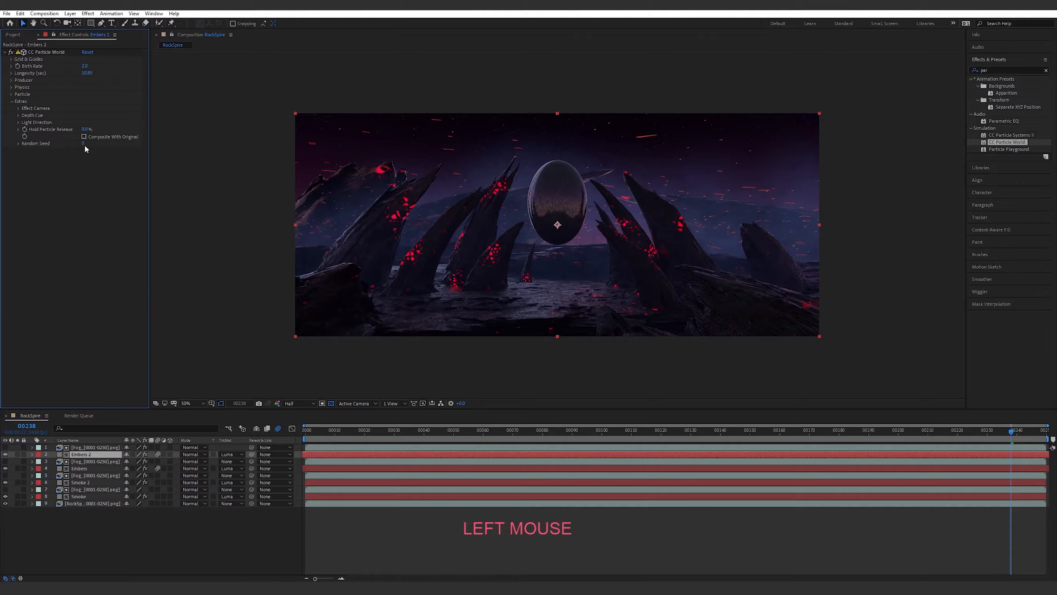
{"action": "left_click_drag", "start_coordinate": [83, 143], "coordinate": [89, 142]}
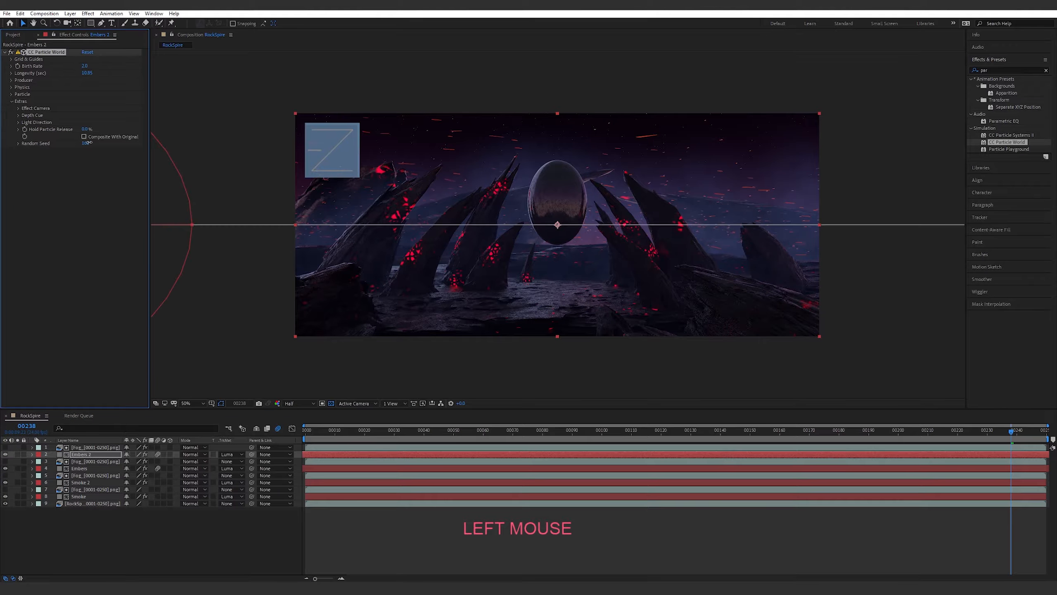
{"action": "left_click", "coordinate": [84, 178]}
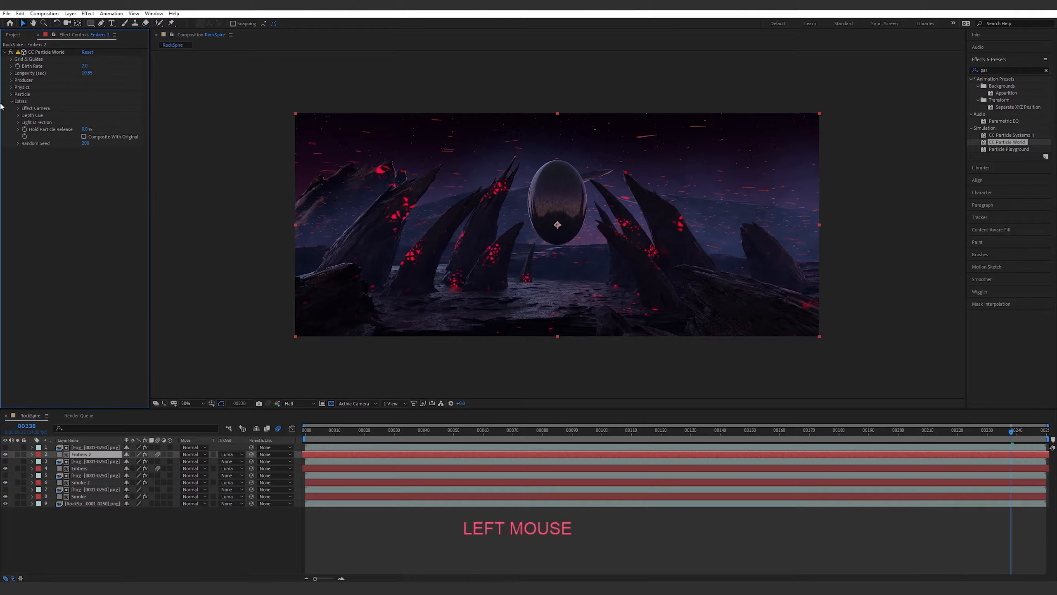
Set the producer Radius Z of Embers 2 to 0 and shift its Position Z to about -19.66.
{"action": "left_click", "coordinate": [11, 80]}
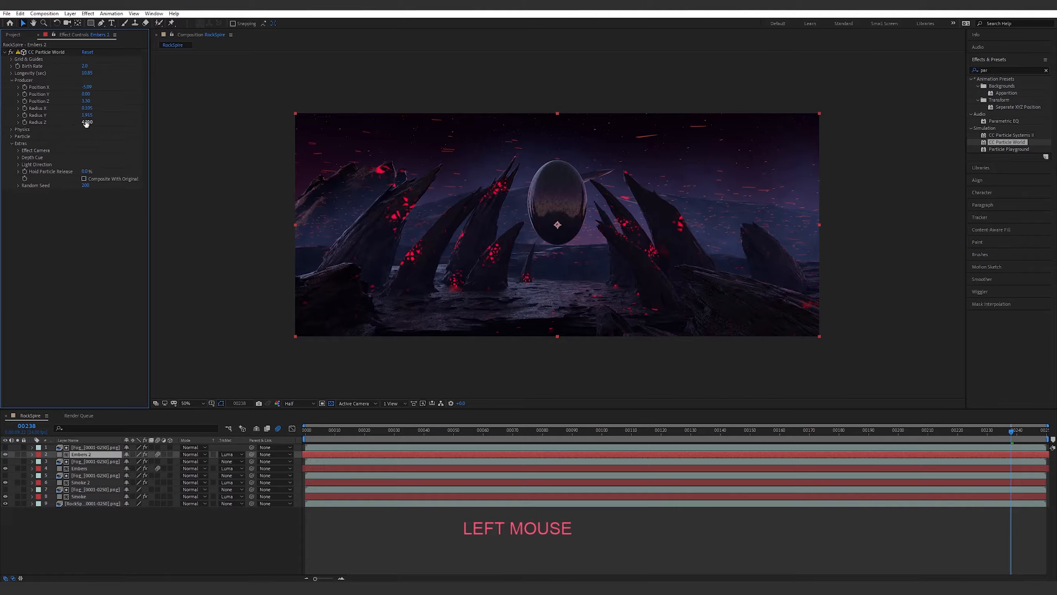
{"action": "left_click_drag", "start_coordinate": [85, 122], "coordinate": [144, 128]}
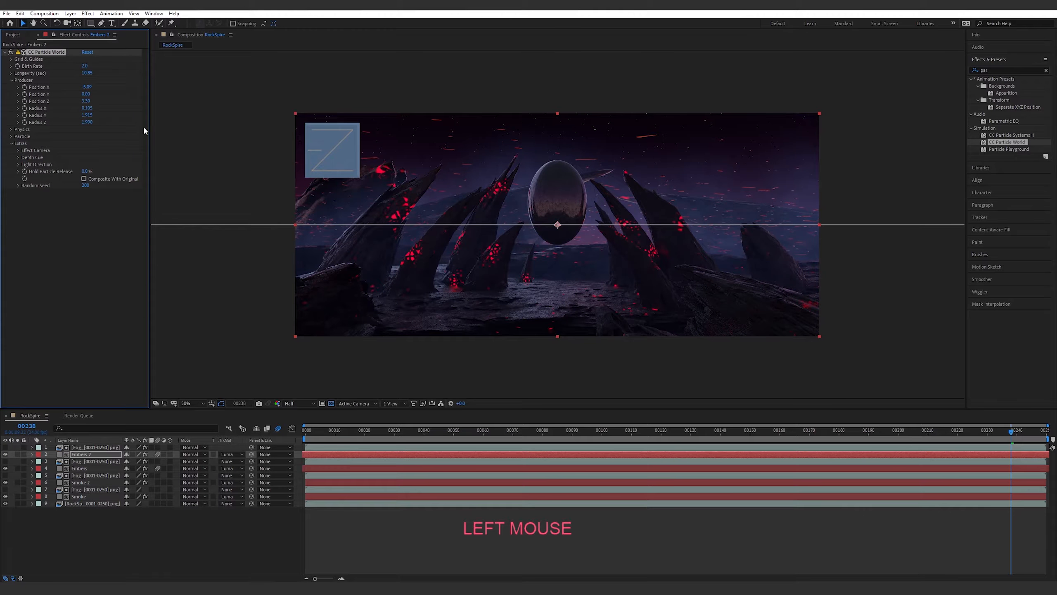
{"action": "left_click", "coordinate": [86, 122]}
{"action": "type", "text": "0"}
{"action": "key", "text": "Return"}
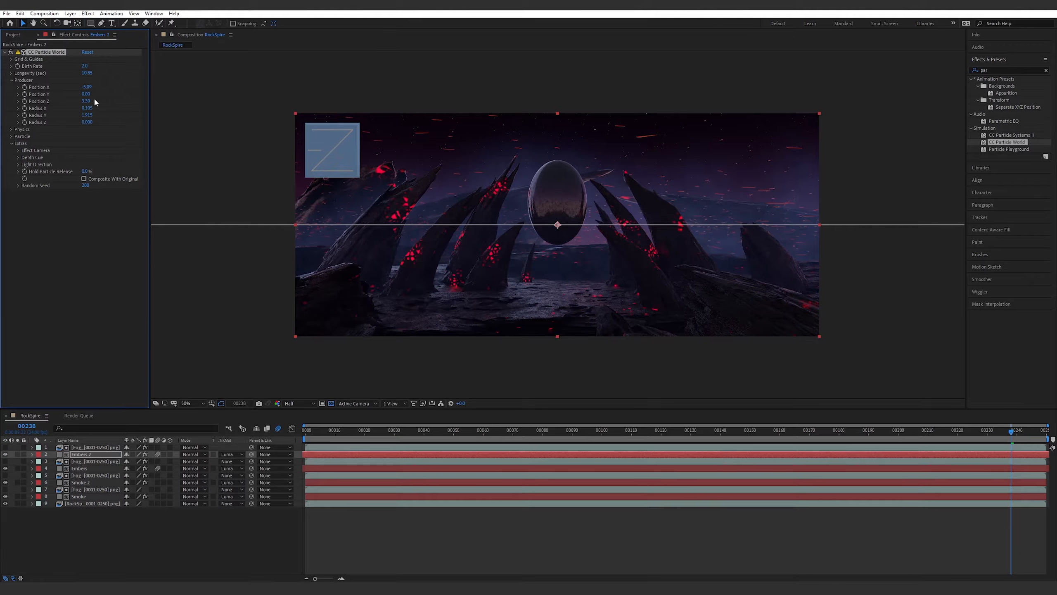
{"action": "left_click_drag", "start_coordinate": [86, 101], "coordinate": [27, 108]}
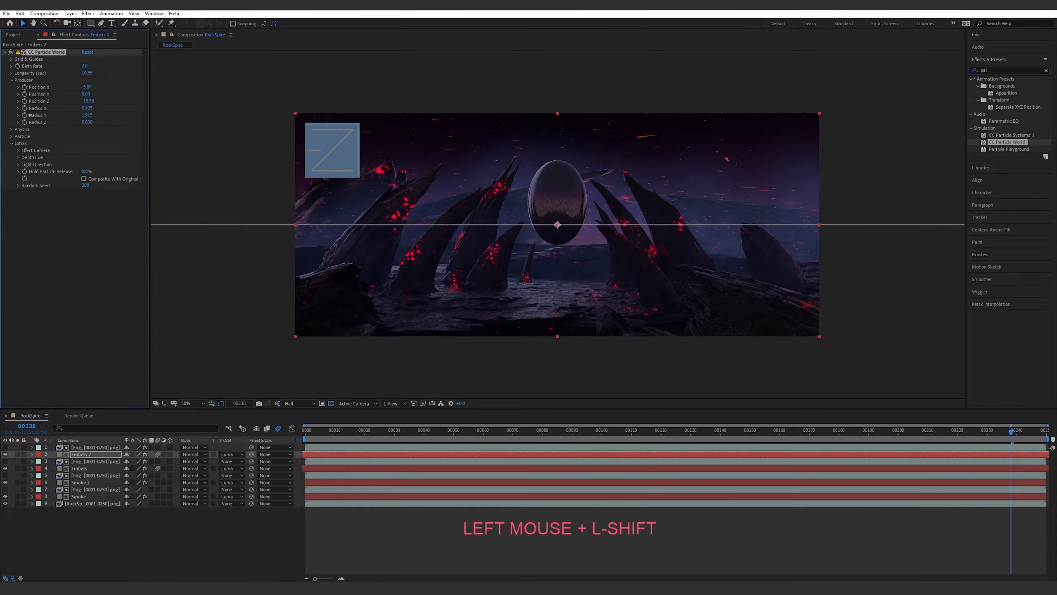
{"action": "left_click_drag", "start_coordinate": [18, 118], "coordinate": [20, 118]}
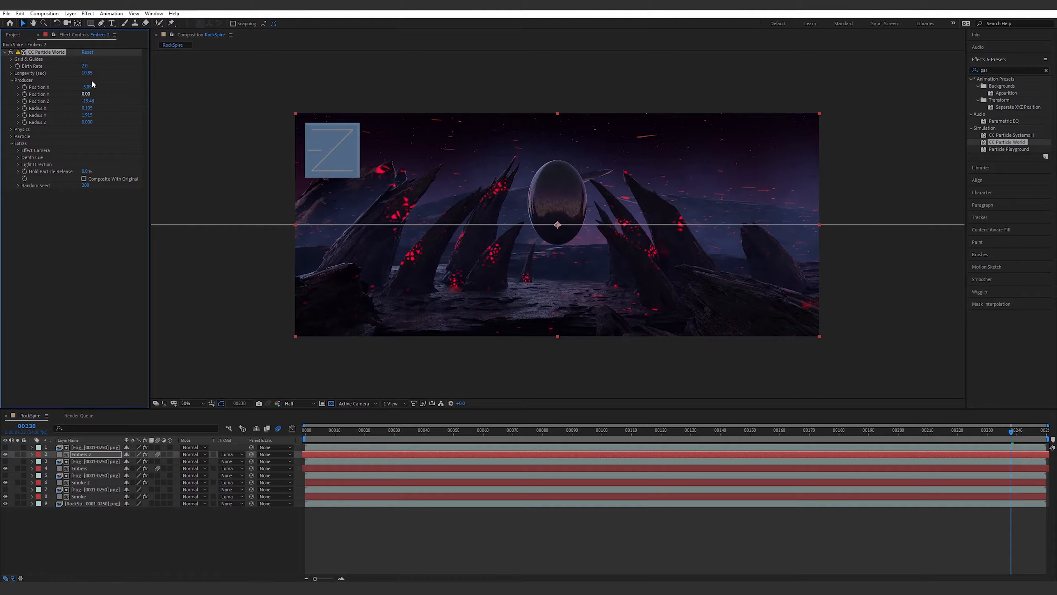
Reduce the Velocity in the Physics settings of Embers 2.
{"action": "left_click", "coordinate": [12, 74]}
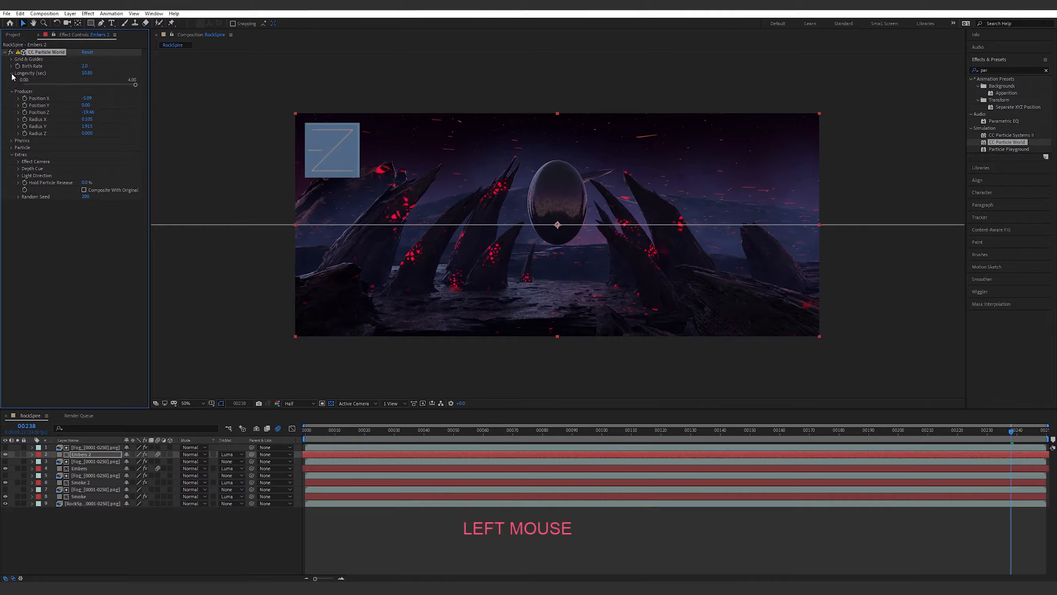
{"action": "left_click", "coordinate": [12, 73]}
{"action": "left_click", "coordinate": [12, 129]}
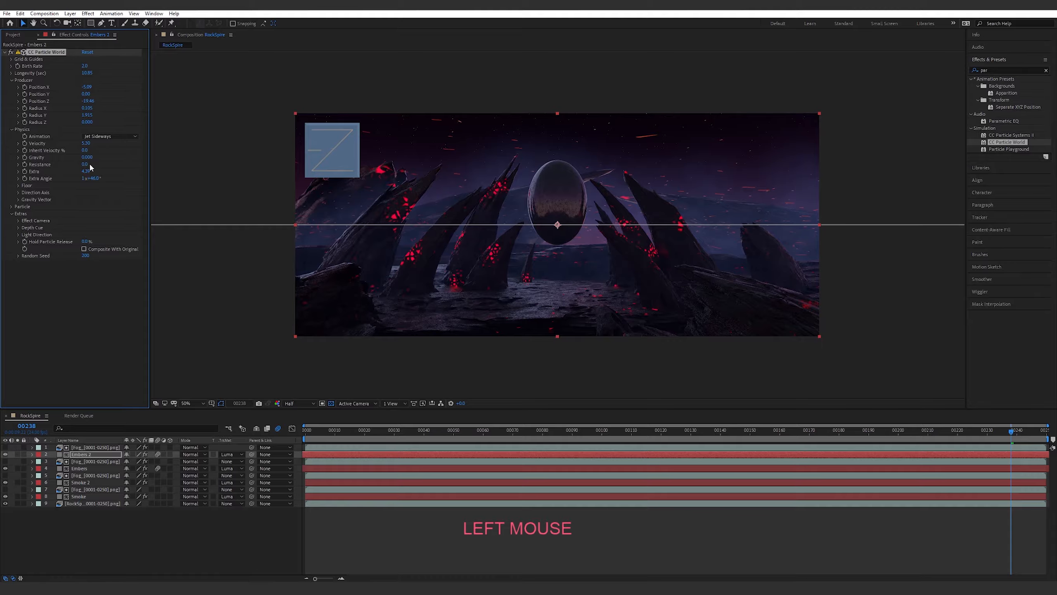
{"action": "left_click_drag", "start_coordinate": [87, 142], "coordinate": [66, 145]}
Increase the Position Z of the Embers 2 producer and reduce its Birth Rate.
{"action": "left_click_drag", "start_coordinate": [88, 101], "coordinate": [162, 91]}
{"action": "left_click_drag", "start_coordinate": [85, 66], "coordinate": [78, 68]}
Solo the topmost Fog matte layer and brighten it by raising the Levels Gamma and reducing the Input White.
{"action": "left_click", "coordinate": [84, 447]}
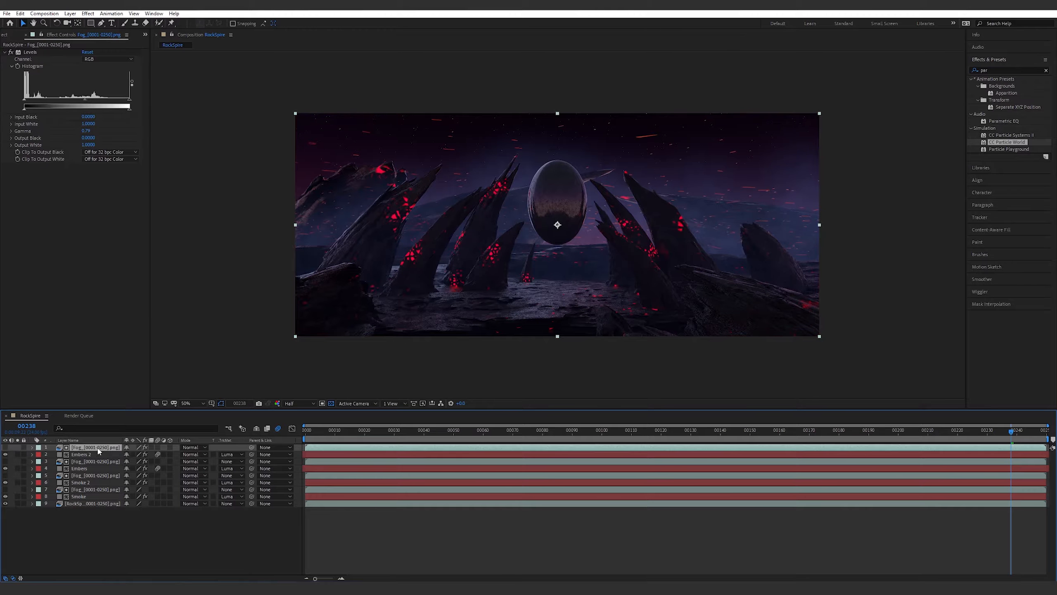
{"action": "left_click", "coordinate": [17, 447]}
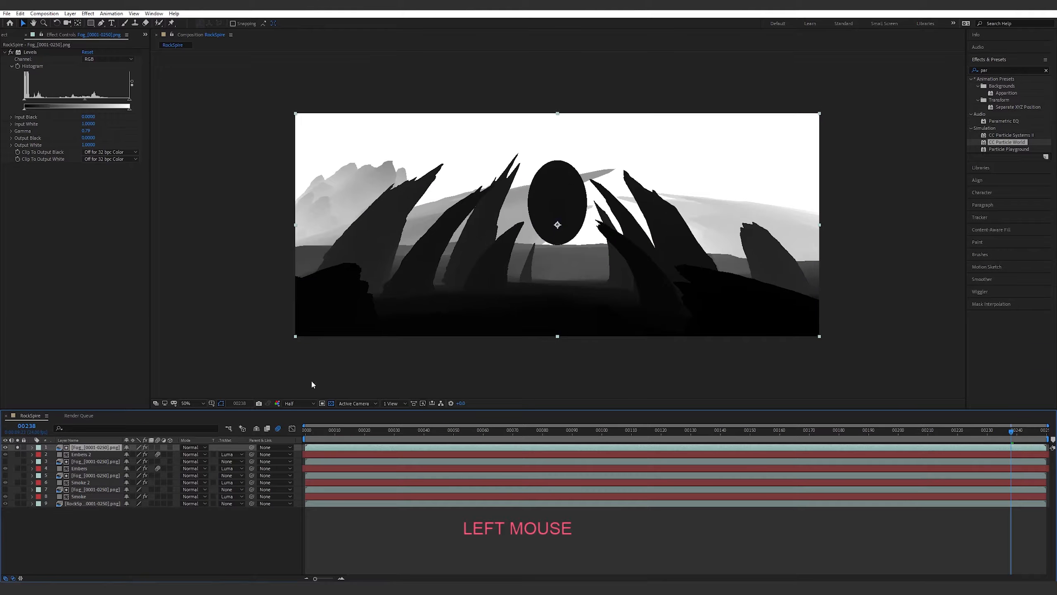
{"action": "left_click_drag", "start_coordinate": [85, 103], "coordinate": [59, 100]}
{"action": "left_click_drag", "start_coordinate": [129, 102], "coordinate": [112, 102]}
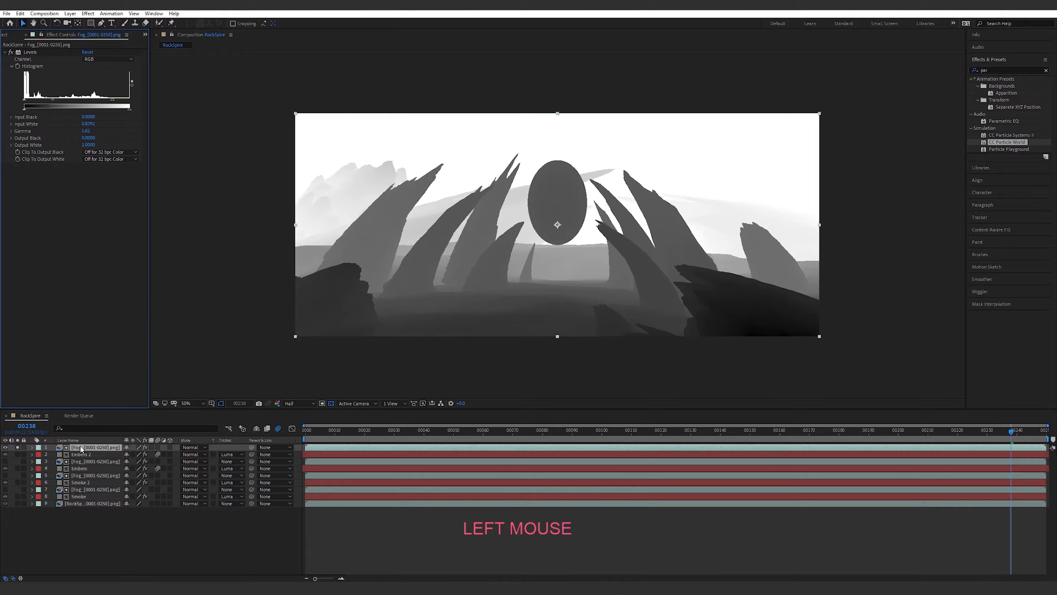
Remove the track matte from Embers 2 and delete the Fog layer above it.
{"action": "left_click", "coordinate": [231, 454]}
{"action": "left_click", "coordinate": [242, 460]}
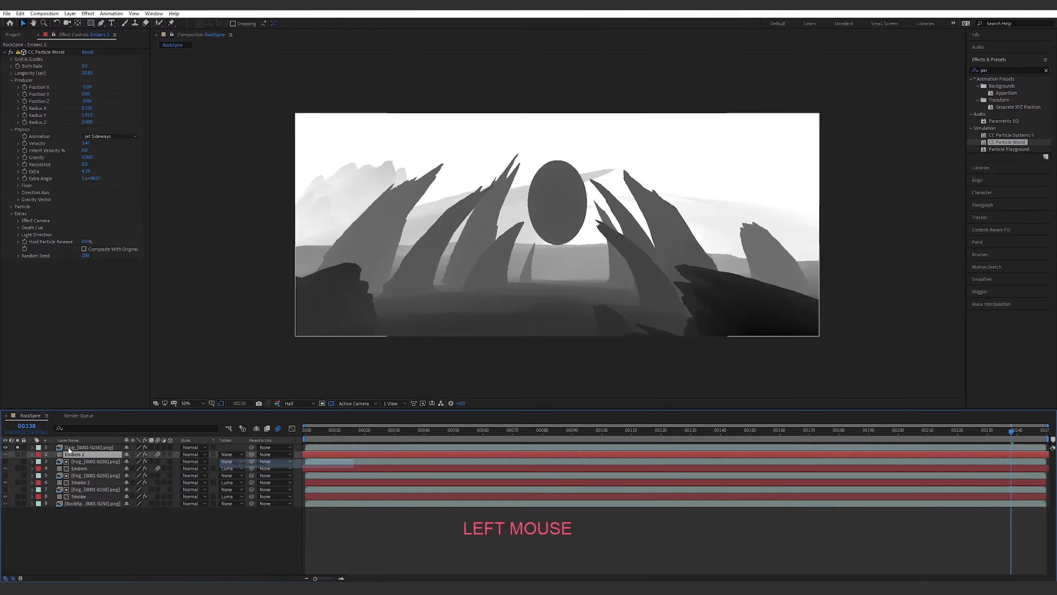
{"action": "left_click", "coordinate": [83, 448]}
{"action": "key", "text": "Delete"}
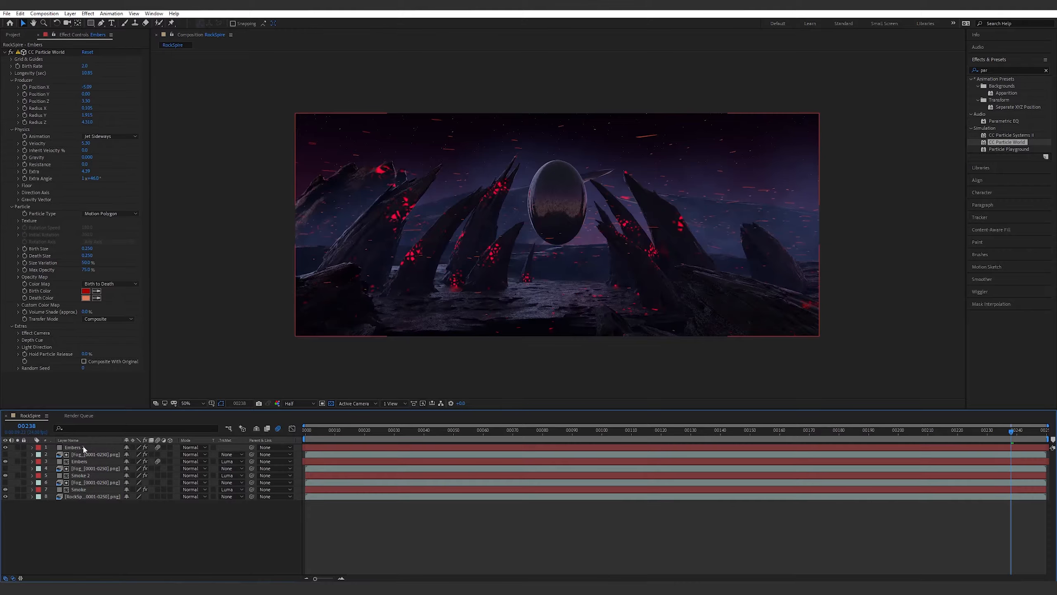
{"action": "left_click", "coordinate": [85, 447]}
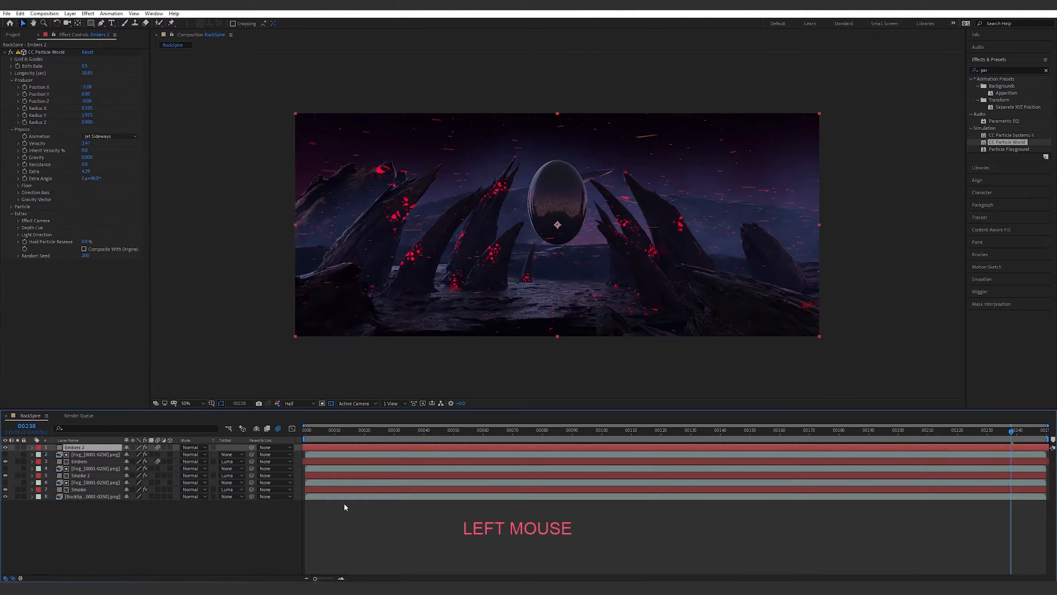
{"action": "left_click", "coordinate": [529, 549]}
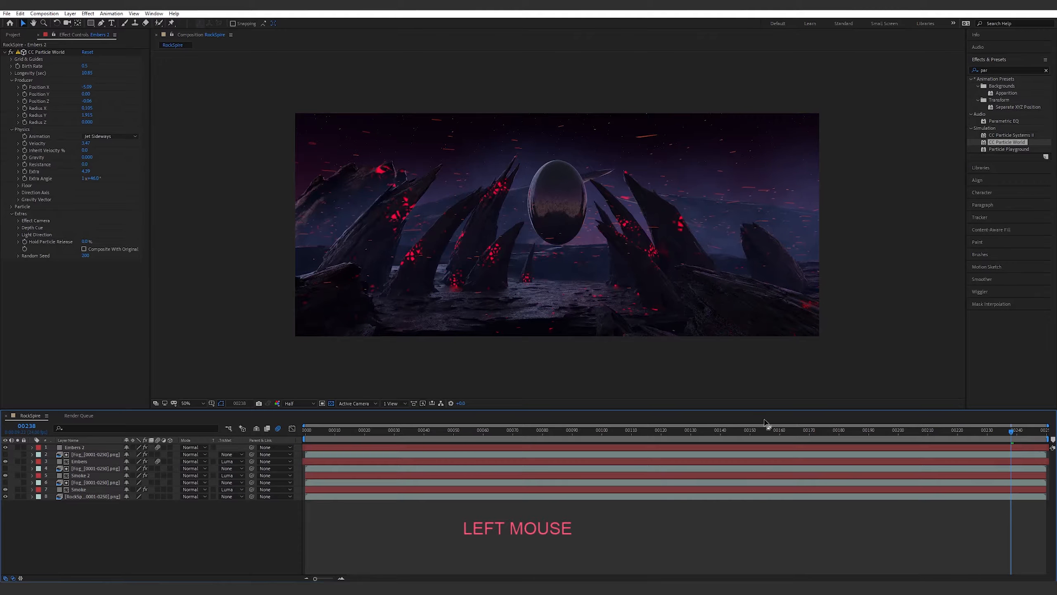
Reveal the Opacity of the Fog matte above the Embers layer and reduce it to about 30%.
{"action": "left_click", "coordinate": [64, 449]}
{"action": "left_click", "coordinate": [94, 454]}
{"action": "key", "text": "t"}
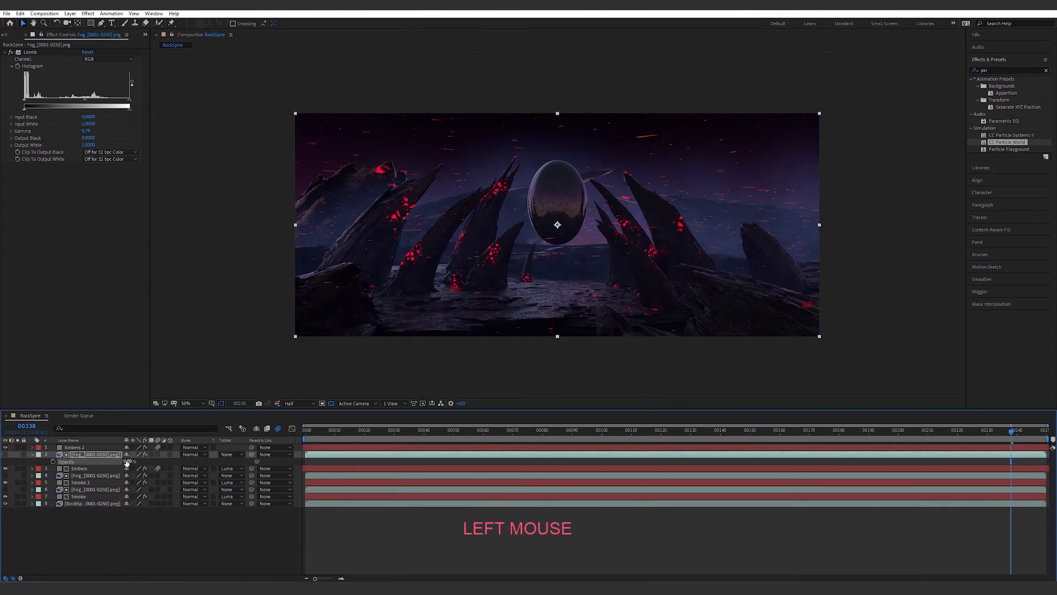
{"action": "left_click_drag", "start_coordinate": [121, 461], "coordinate": [84, 461]}
Reduce the Birth Rate of Embers 2 to 0.1 and set the Opacity of the Embers layer's Fog matte to 27%.
{"action": "left_click", "coordinate": [92, 448]}
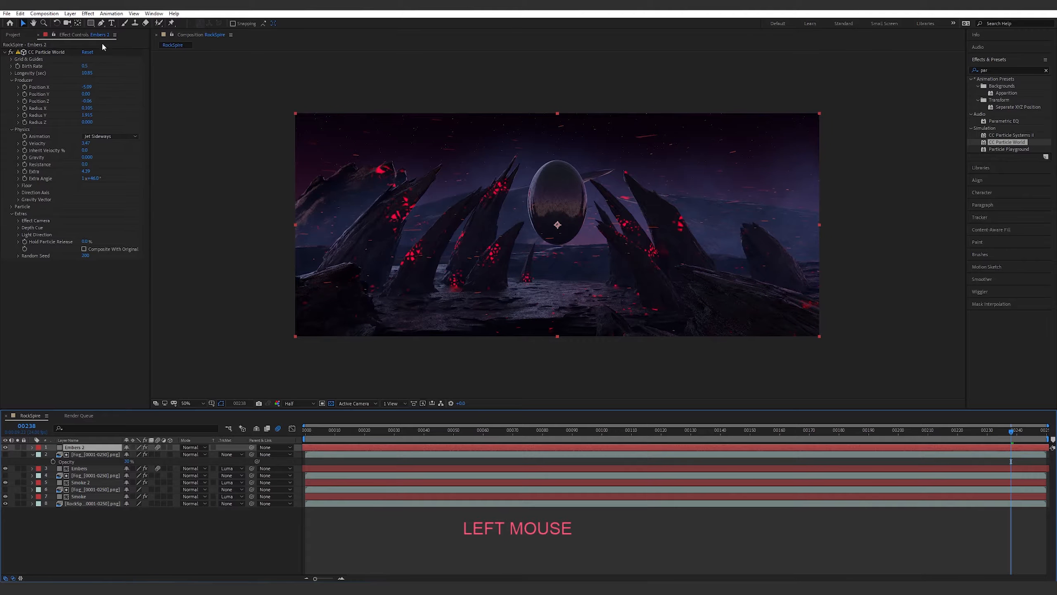
{"action": "left_click", "coordinate": [84, 67]}
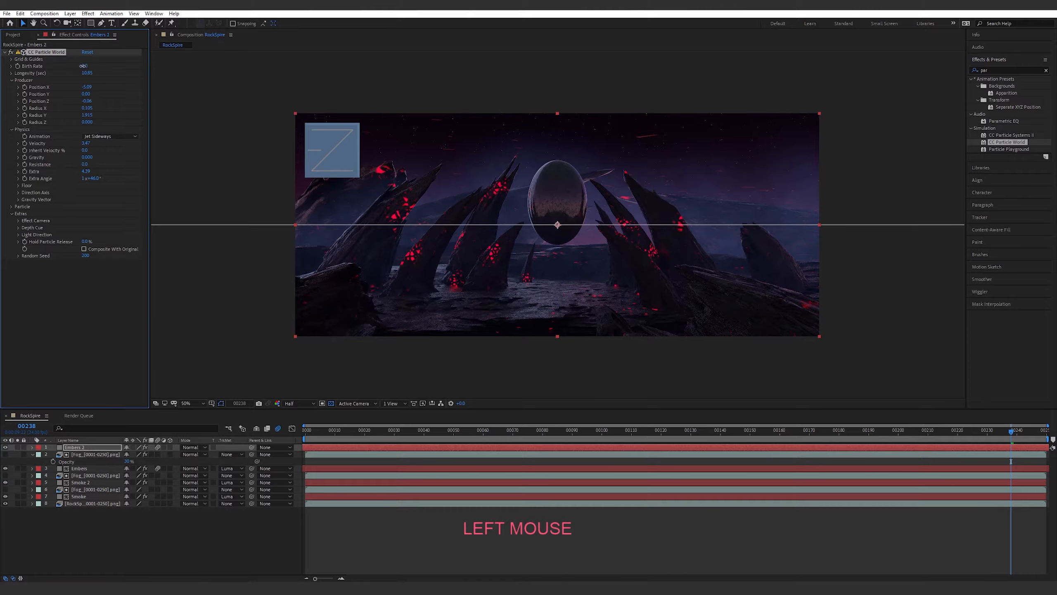
{"action": "key", "text": "ctrl+z"}
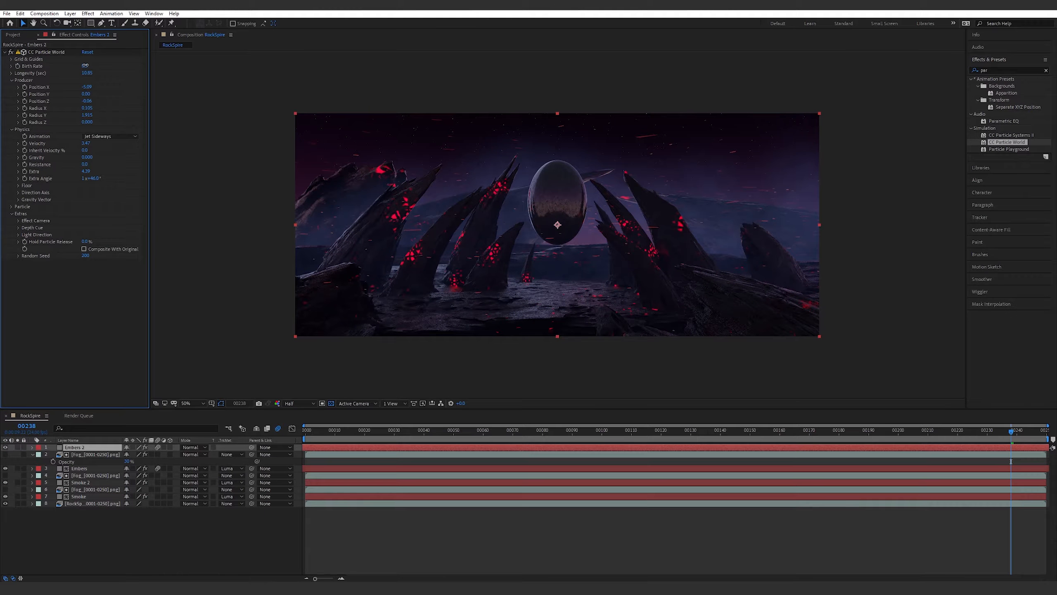
{"action": "key", "text": "ctrl+shift+z"}
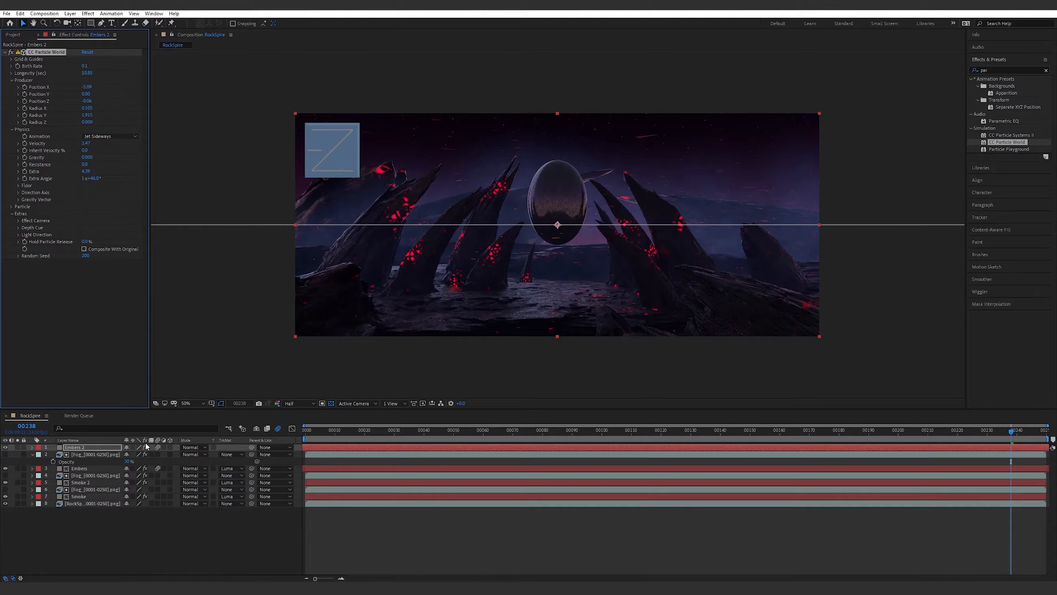
{"action": "left_click_drag", "start_coordinate": [127, 461], "coordinate": [135, 467]}
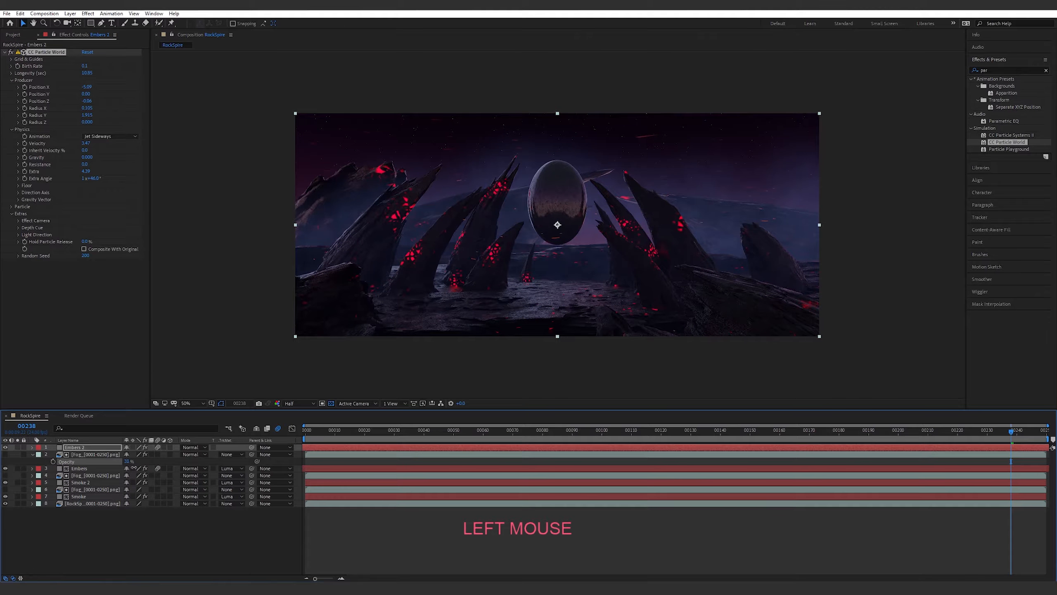
{"action": "left_click", "coordinate": [390, 555]}
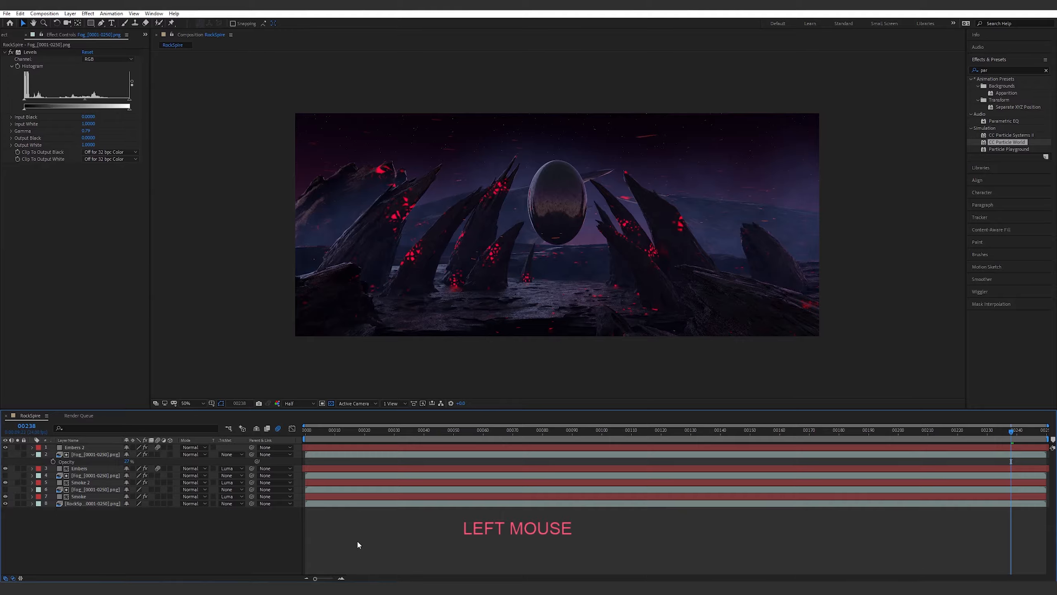
Preview the ember animation from the start of the composition and again from frame 105.
{"action": "key", "text": "space"}
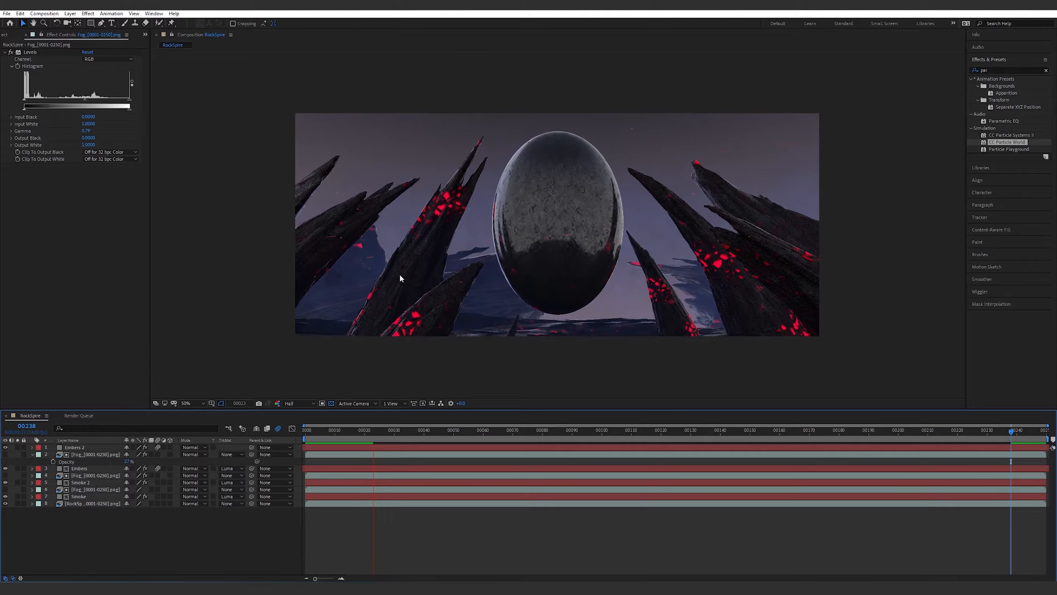
{"action": "key", "text": "space"}
{"action": "left_click", "coordinate": [377, 431]}
{"action": "left_click_drag", "start_coordinate": [384, 433], "coordinate": [616, 431]}
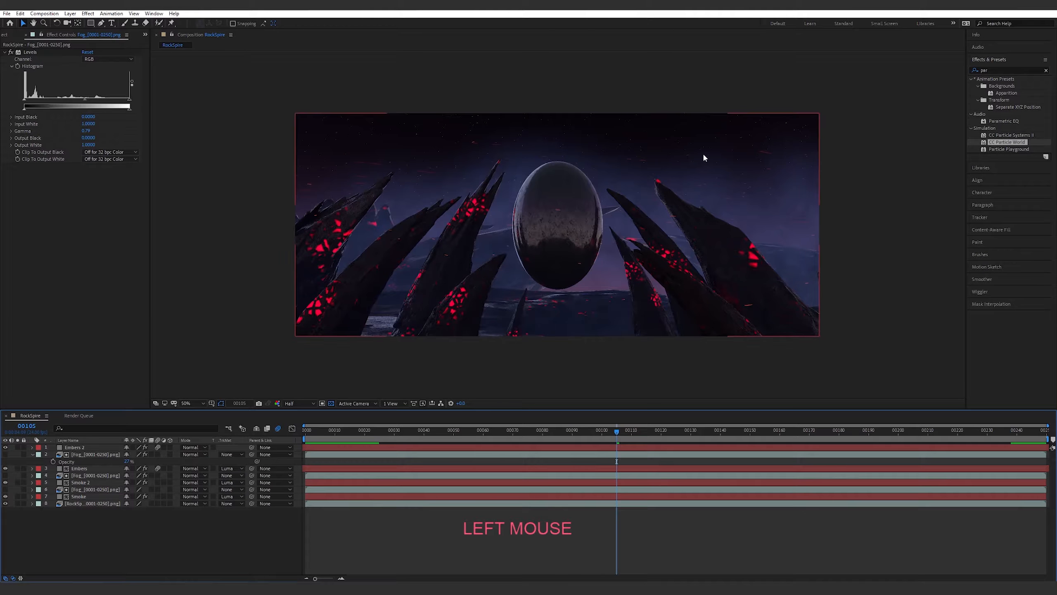
{"action": "key", "text": "space"}
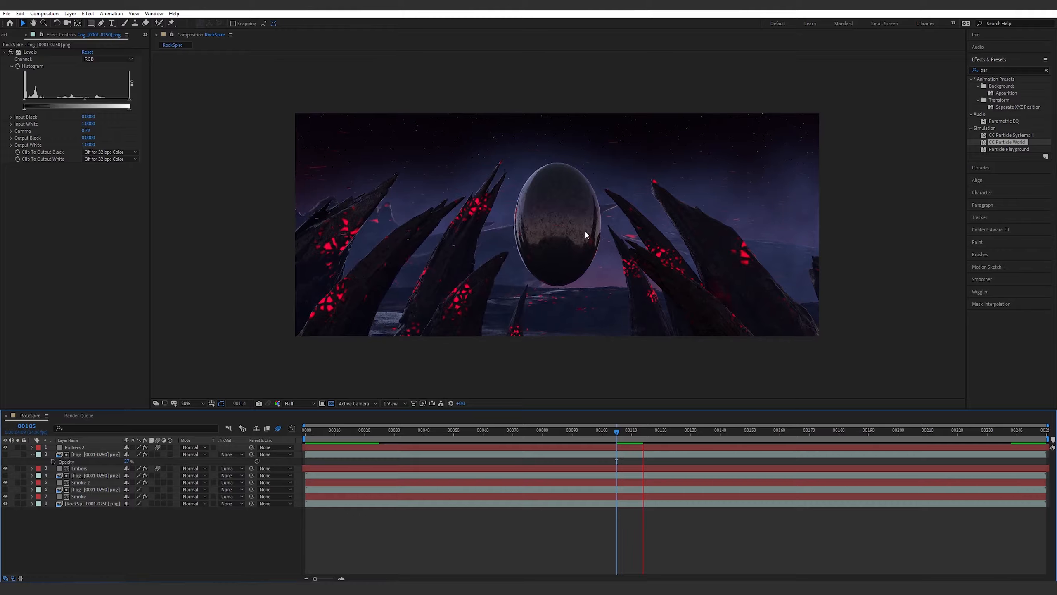
{"action": "key", "text": "space"}
Apply a Glow effect to Embers 2, set its Glow Intensity to 1.2 and increase its Glow Radius slightly.
{"action": "left_click", "coordinate": [1012, 69]}
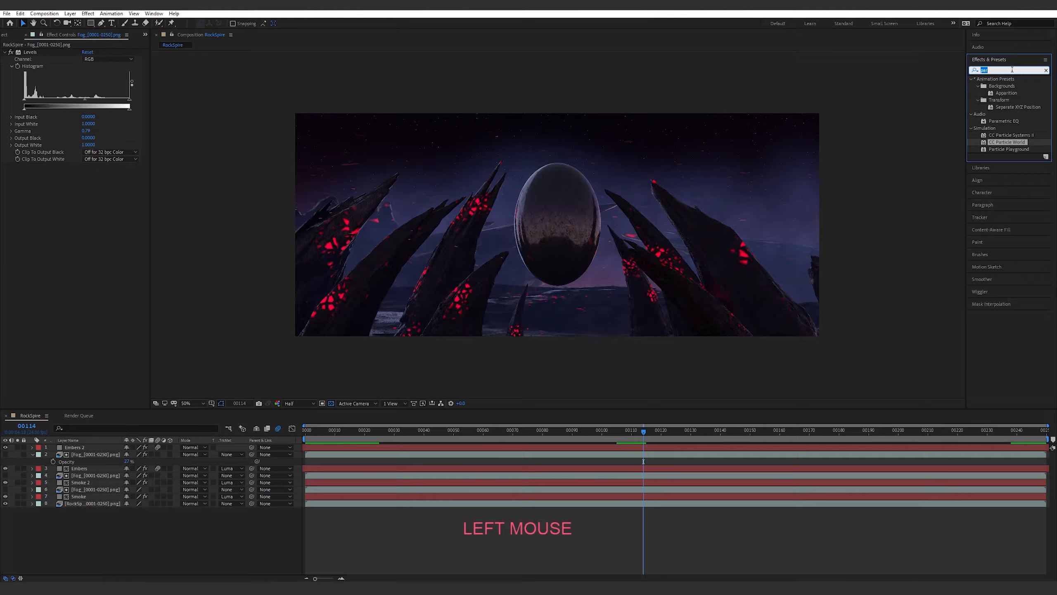
{"action": "type", "text": "glow"}
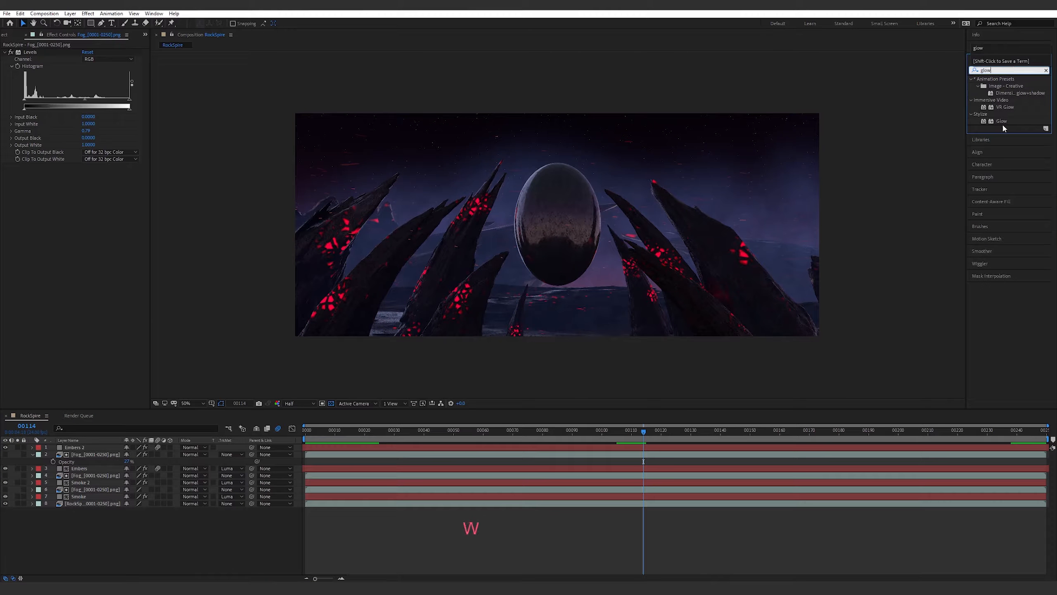
{"action": "left_click_drag", "start_coordinate": [1002, 121], "coordinate": [80, 447]}
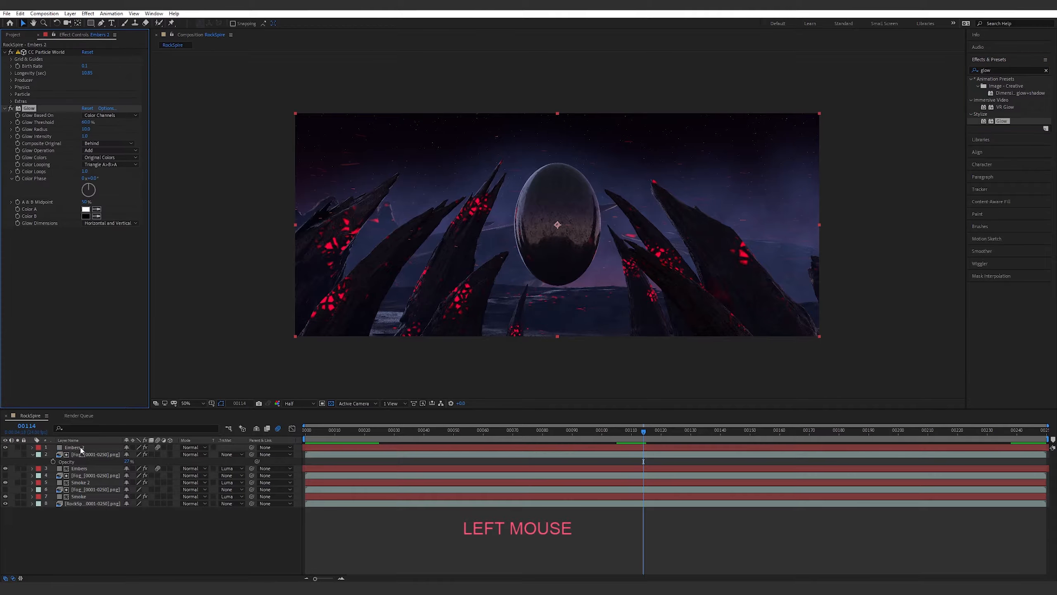
{"action": "left_click", "coordinate": [85, 447]}
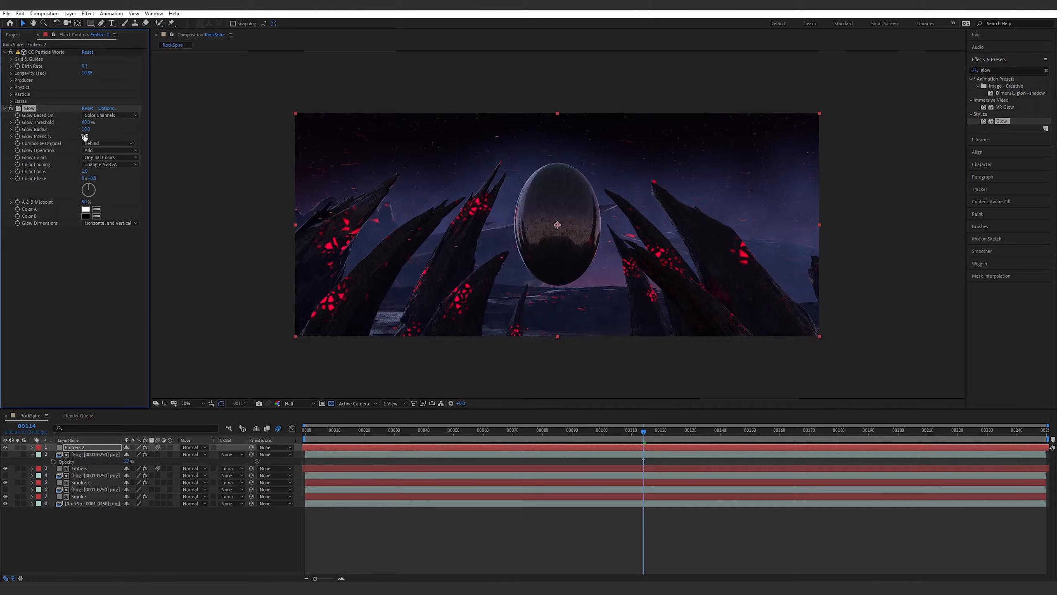
{"action": "left_click_drag", "start_coordinate": [85, 136], "coordinate": [86, 129]}
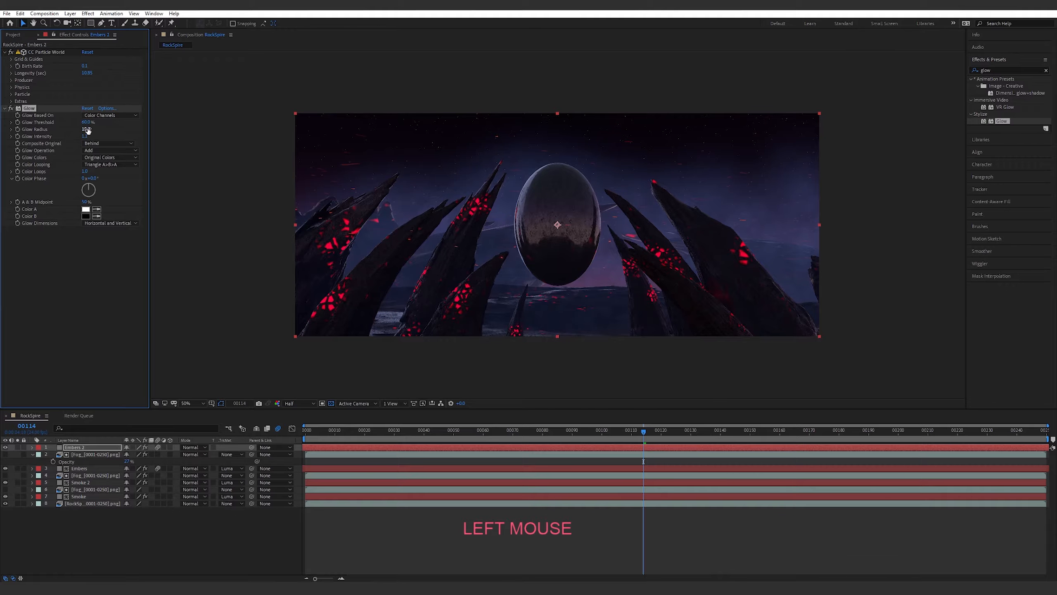
Duplicate the Glow effect on Embers 2 and increase the copy's Glow Radius.
{"action": "key", "text": "ctrl+d"}
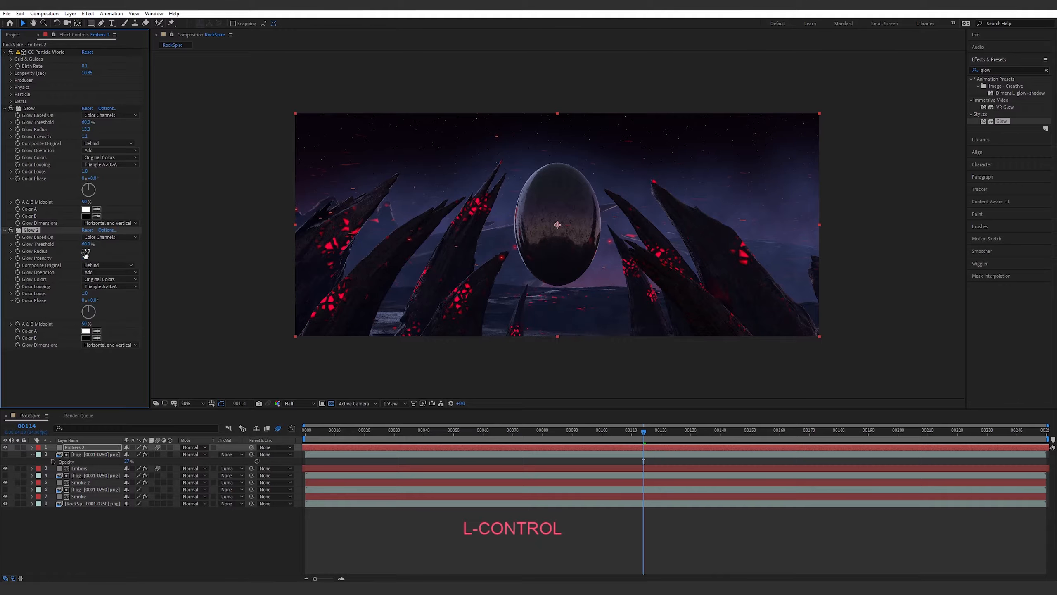
{"action": "left_click_drag", "start_coordinate": [86, 251], "coordinate": [88, 251]}
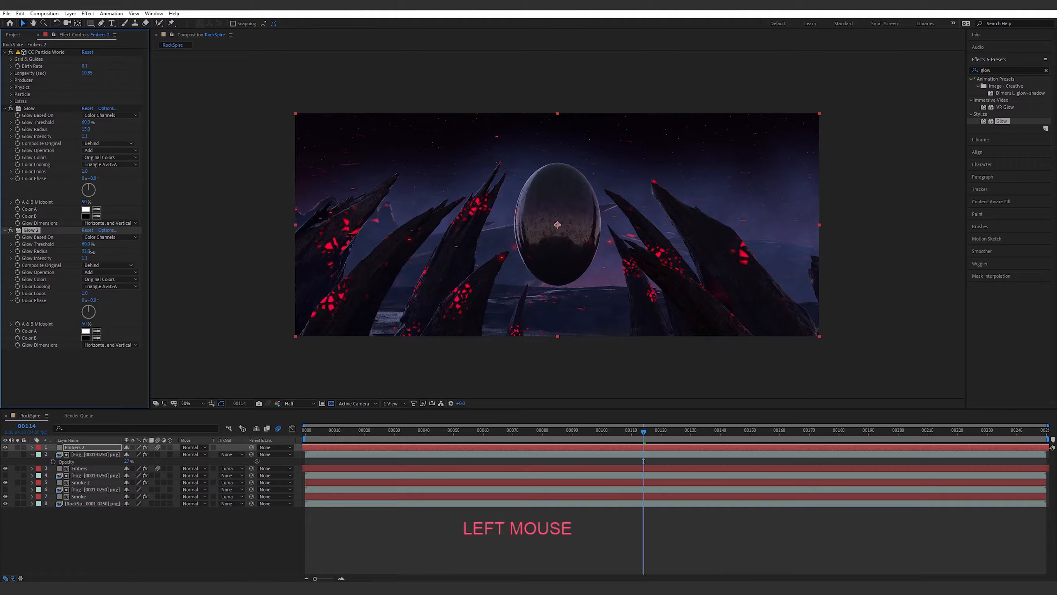
Preview the embers, then set the blending mode of the Embers 2 layer to Add.
{"action": "key", "text": "space"}
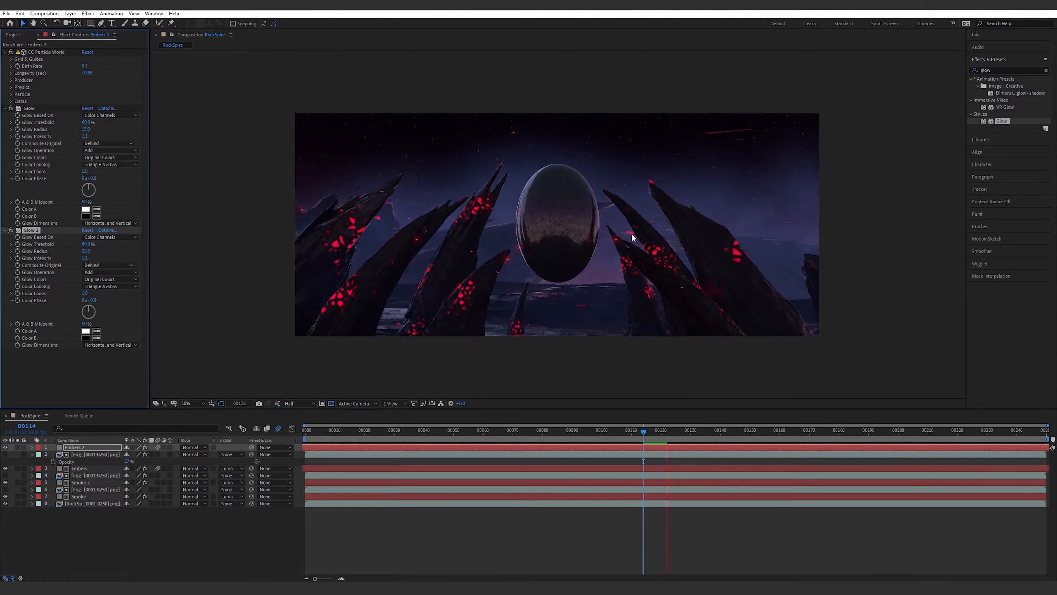
{"action": "key", "text": "space"}
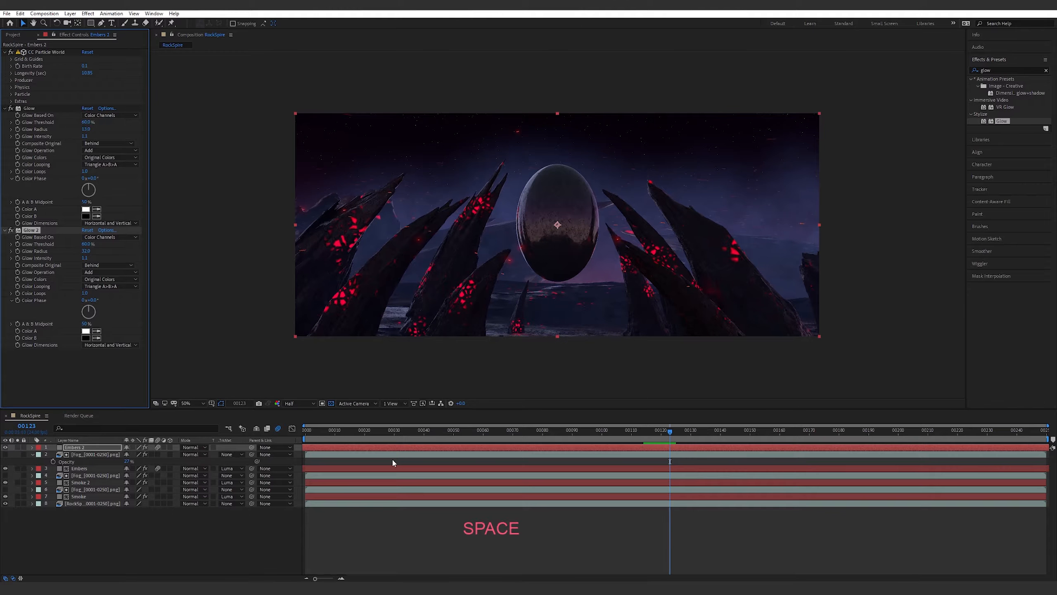
{"action": "left_click", "coordinate": [96, 448]}
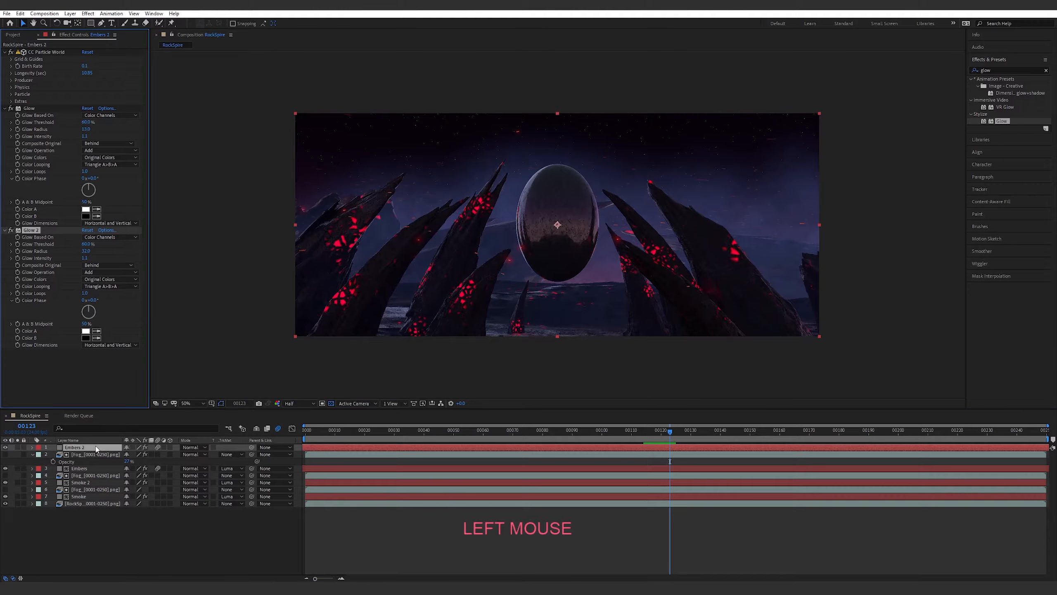
{"action": "left_click", "coordinate": [192, 447]}
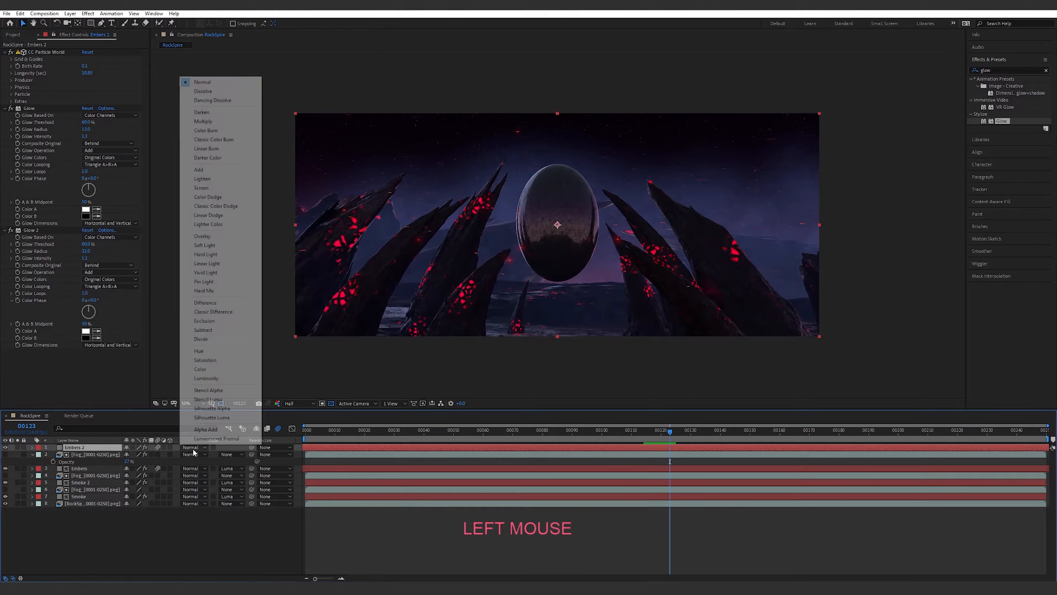
{"action": "left_click", "coordinate": [199, 169]}
Play back the composition from several points, including around frame 192, to examine the brightened embers.
{"action": "key", "text": "space"}
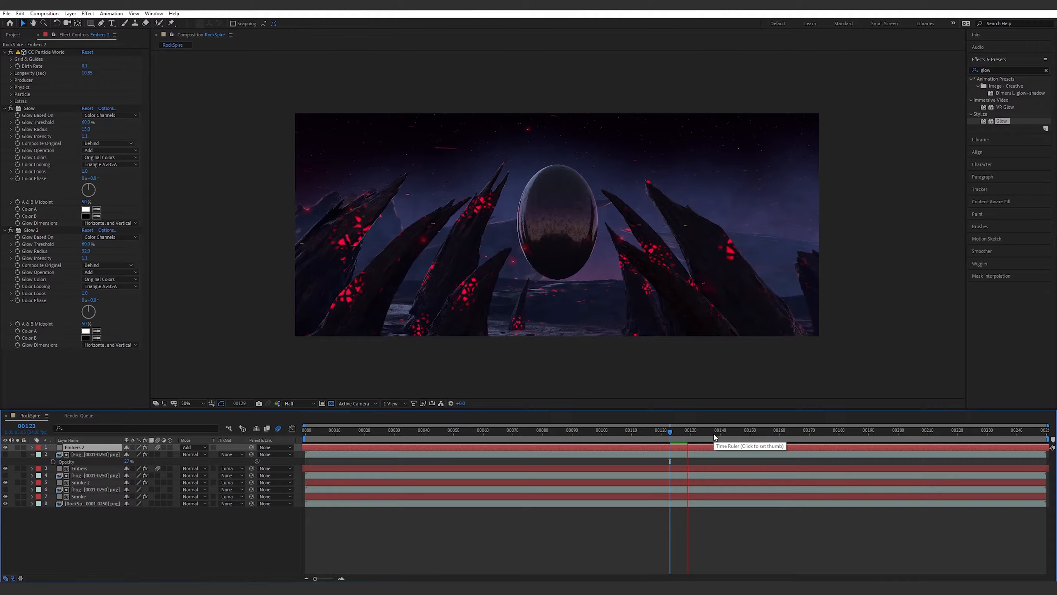
{"action": "left_click_drag", "start_coordinate": [706, 436], "coordinate": [874, 436]}
{"action": "key", "text": "space"}
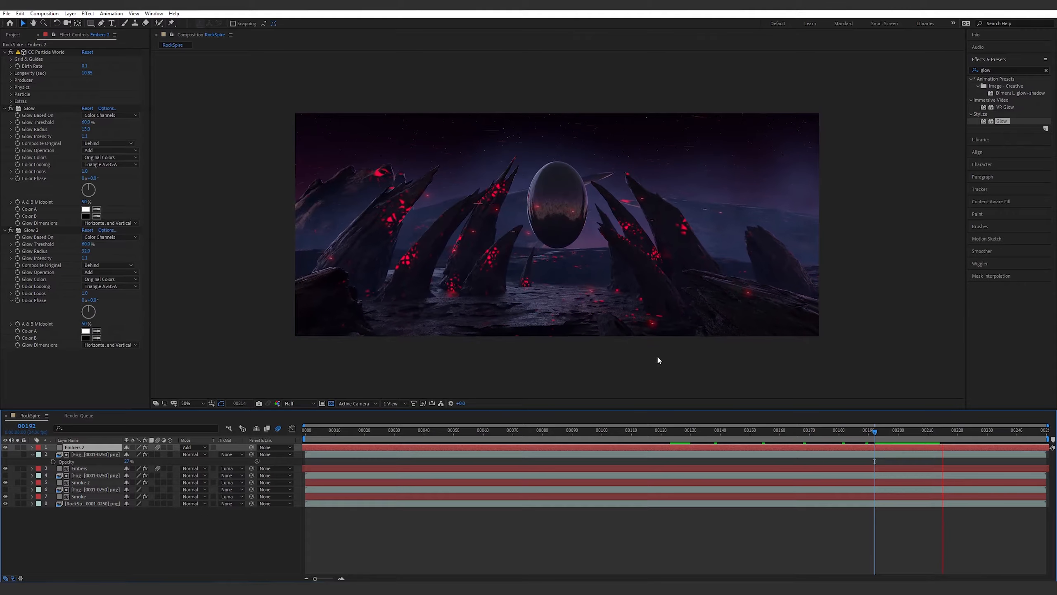
{"action": "key", "text": "space"}
{"action": "left_click", "coordinate": [878, 433]}
{"action": "key", "text": "space"}
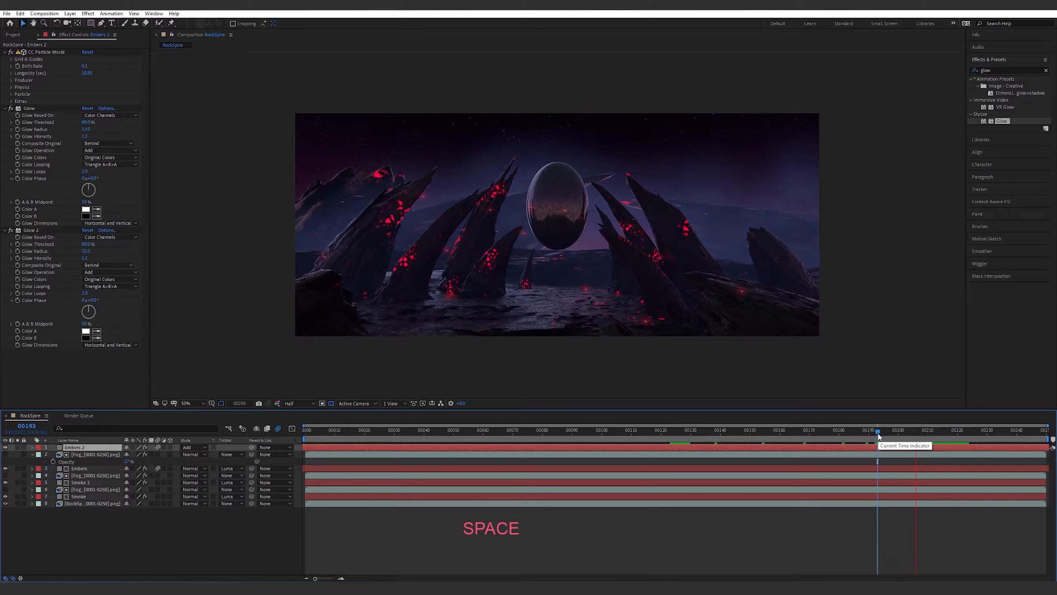
{"action": "key", "text": "space"}
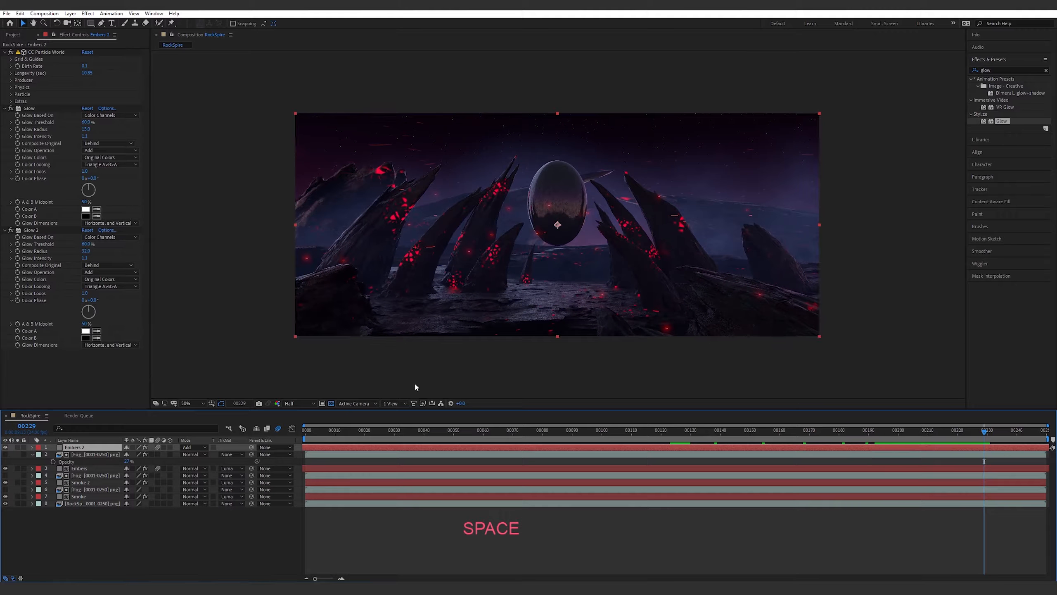
Raise the Physics Velocity of CC Particle World on Embers 2 to 10.74 and preview the motion.
{"action": "left_click", "coordinate": [10, 87]}
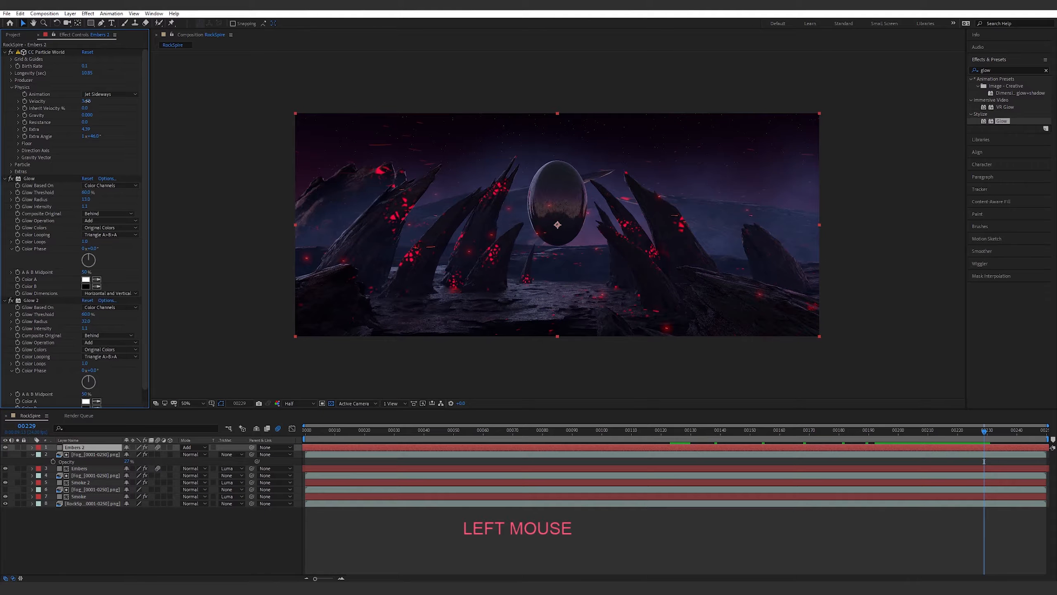
{"action": "left_click_drag", "start_coordinate": [87, 100], "coordinate": [134, 96]}
{"action": "left_click_drag", "start_coordinate": [238, 95], "coordinate": [297, 95]}
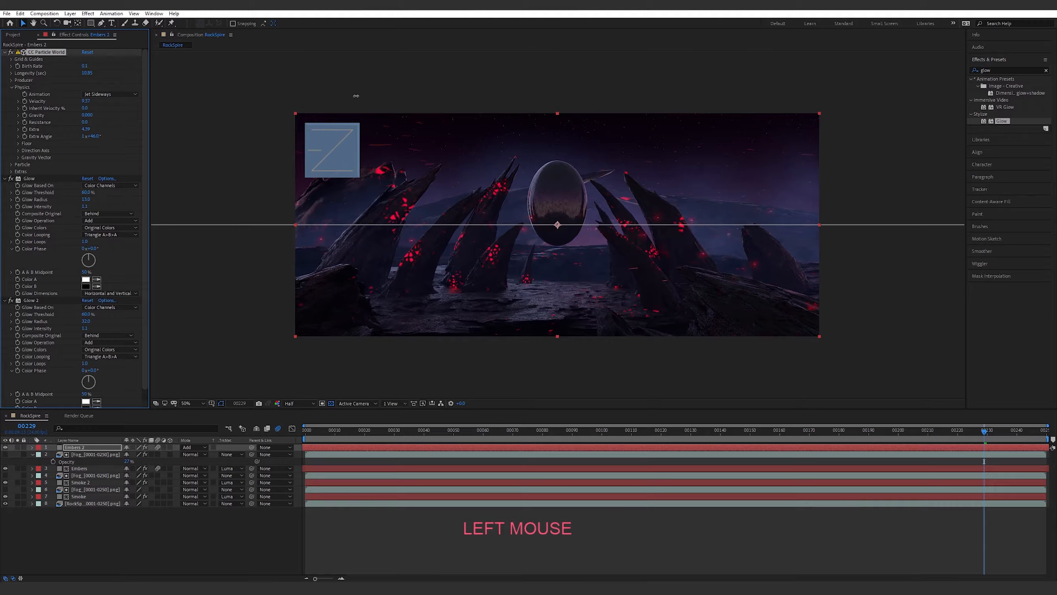
{"action": "key", "text": "space"}
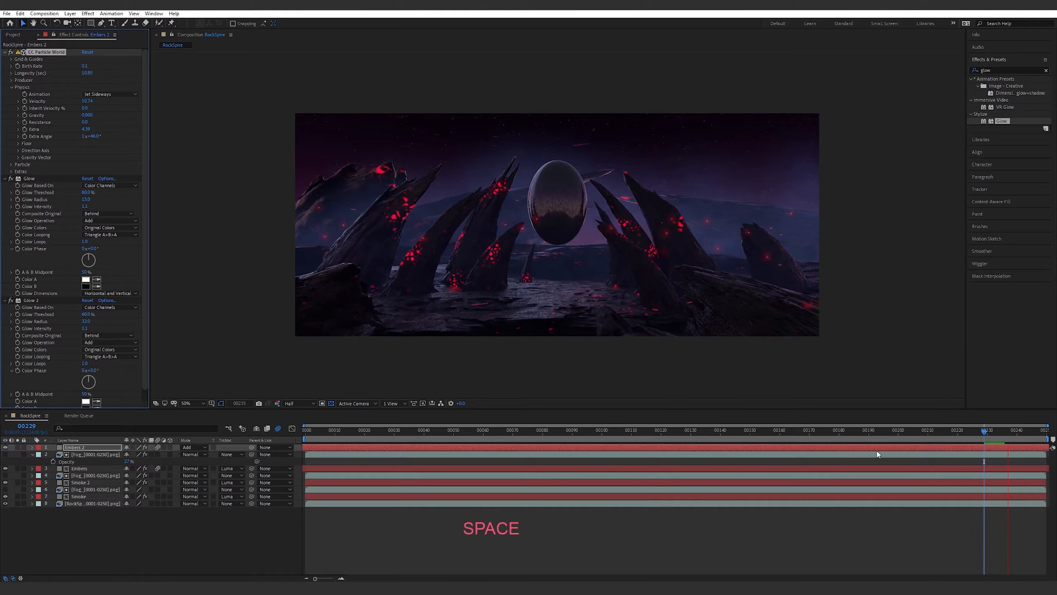
{"action": "left_click", "coordinate": [918, 450]}
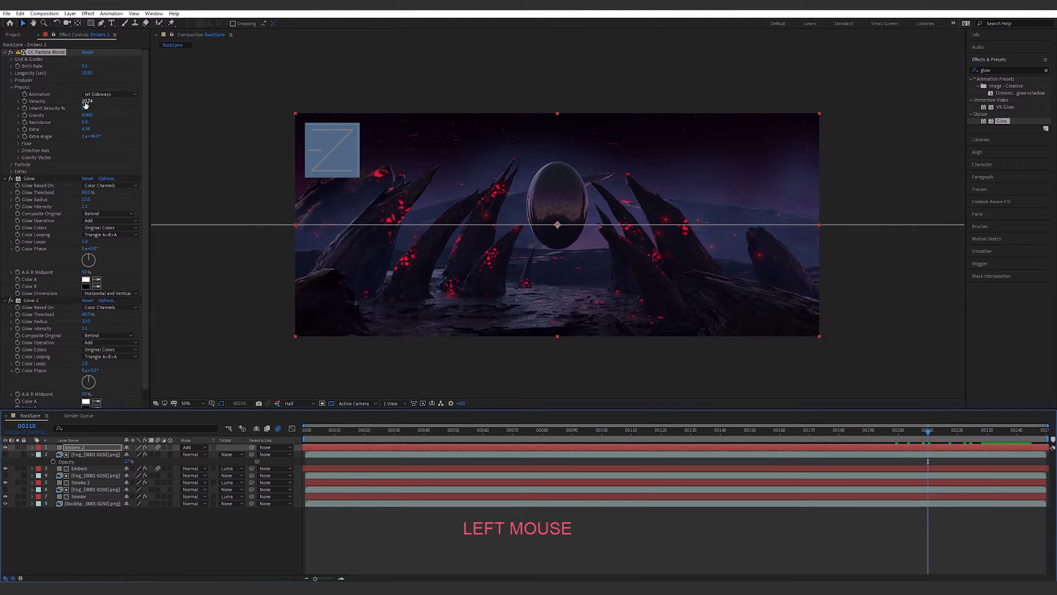
Raise the particle Velocity further, set Inherit Velocity to 172%, and preview from frame 180.
{"action": "left_click_drag", "start_coordinate": [87, 100], "coordinate": [350, 95]}
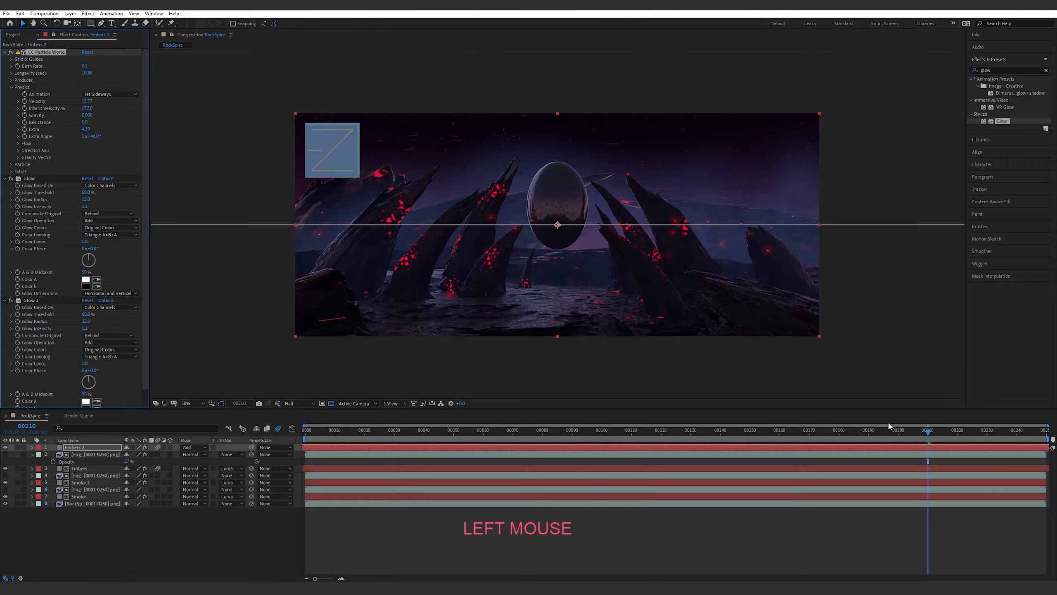
{"action": "left_click", "coordinate": [839, 433]}
{"action": "key", "text": "space"}
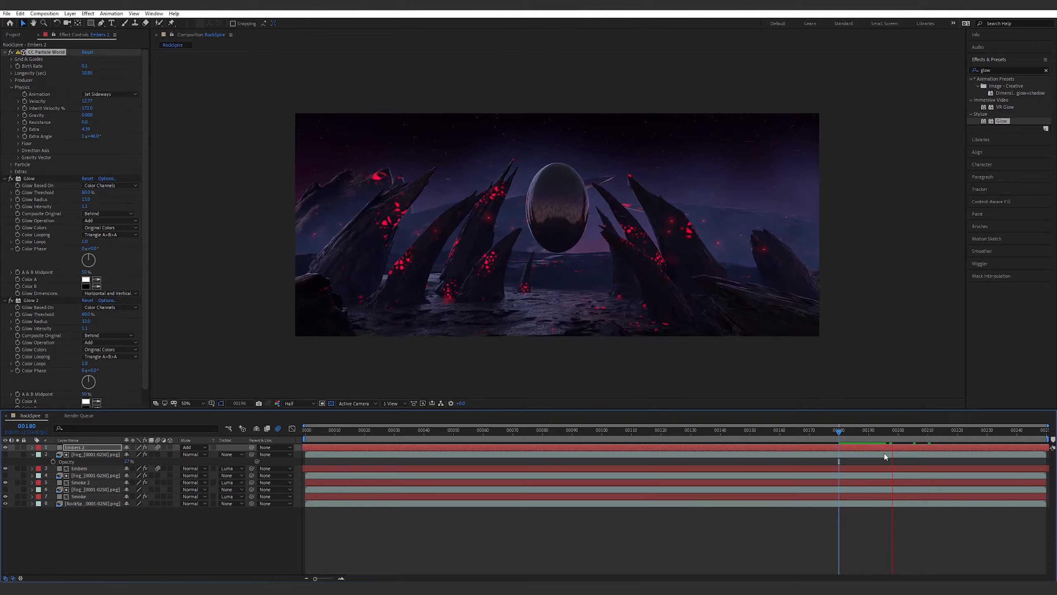
{"action": "key", "text": "space"}
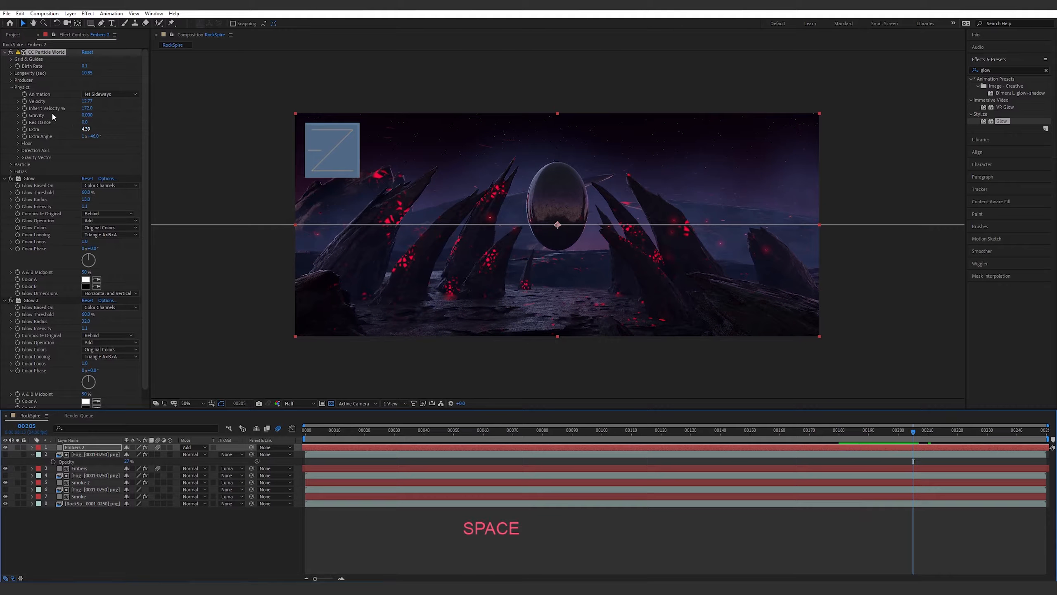
Set the particle Gravity to 0.160 with a Gravity Vector of X 1 and Y 0, and preview the sideways drift.
{"action": "left_click", "coordinate": [88, 114]}
{"action": "left_click_drag", "start_coordinate": [90, 115], "coordinate": [94, 115]}
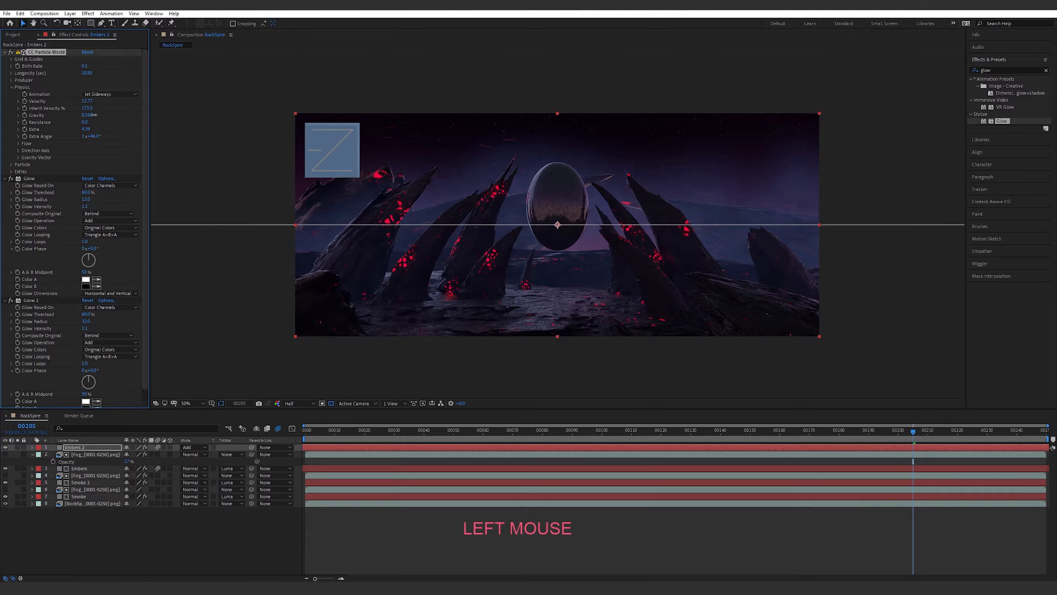
{"action": "left_click", "coordinate": [18, 157]}
{"action": "left_click", "coordinate": [87, 171]}
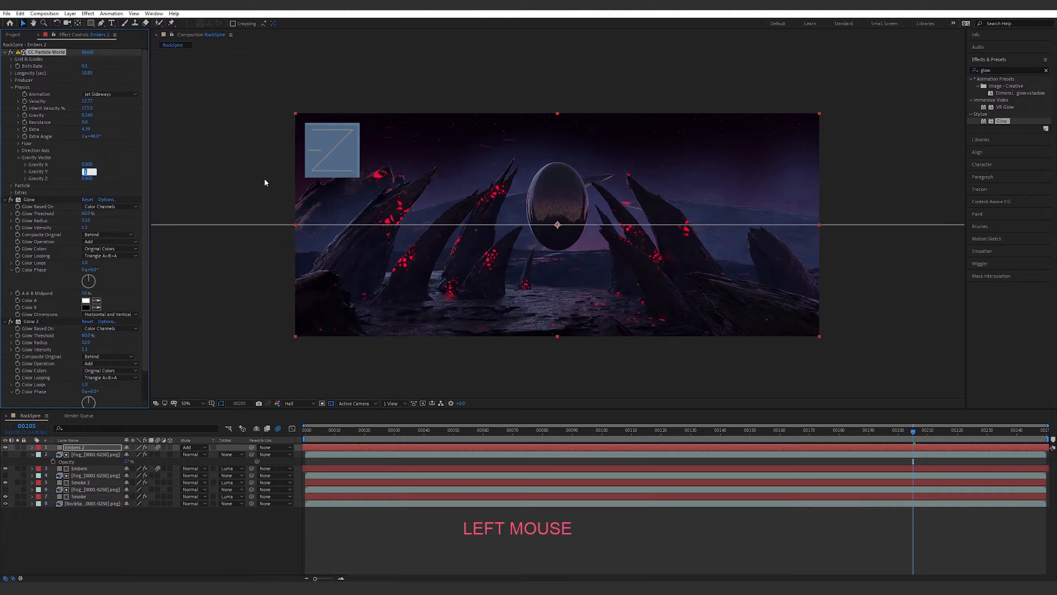
{"action": "type", "text": "0"}
{"action": "key", "text": "Return"}
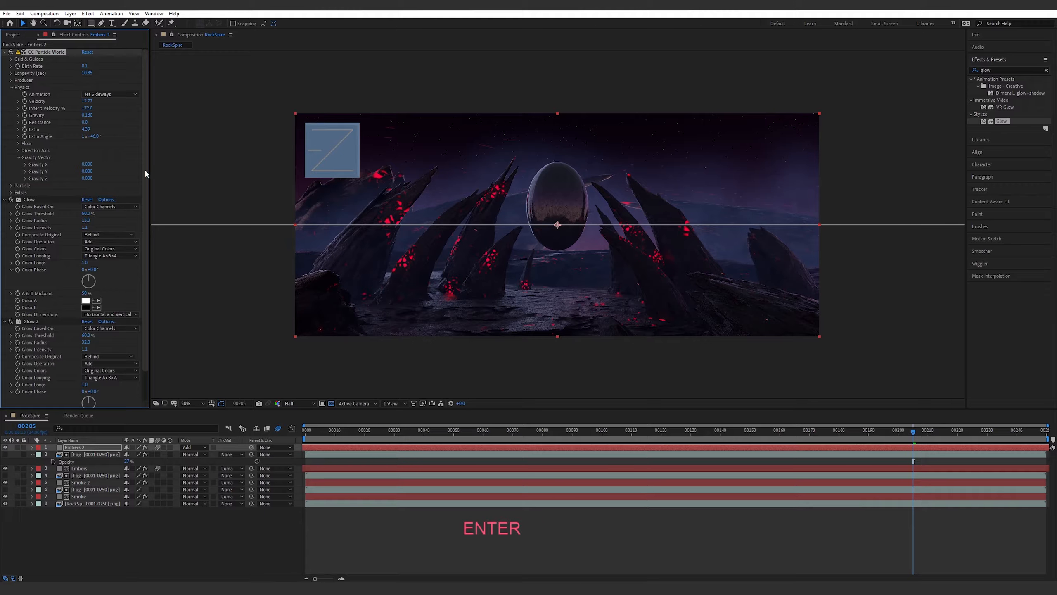
{"action": "left_click", "coordinate": [86, 164]}
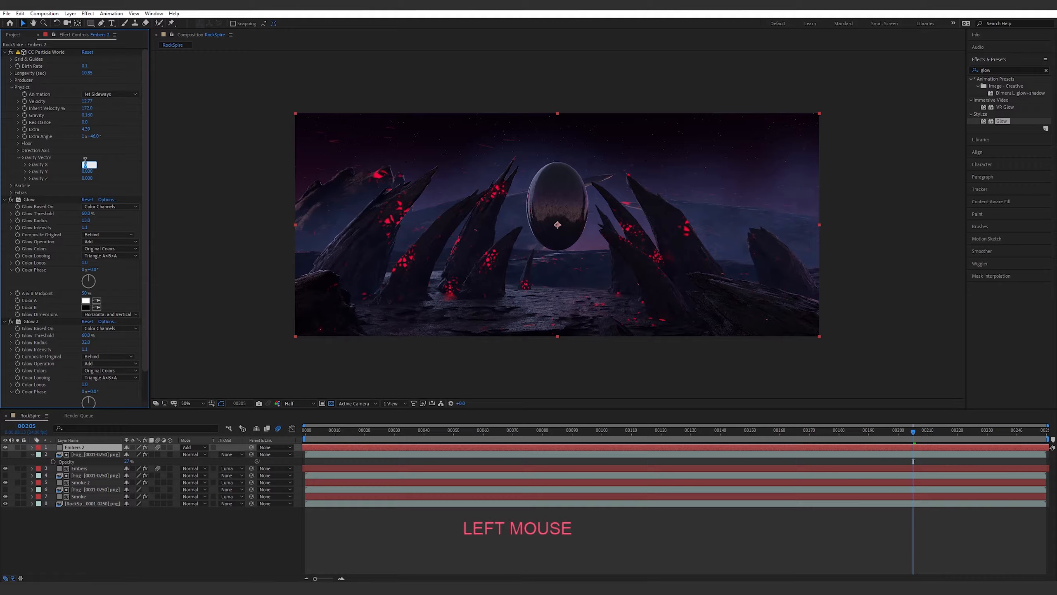
{"action": "key", "text": "Return"}
{"action": "key", "text": "space"}
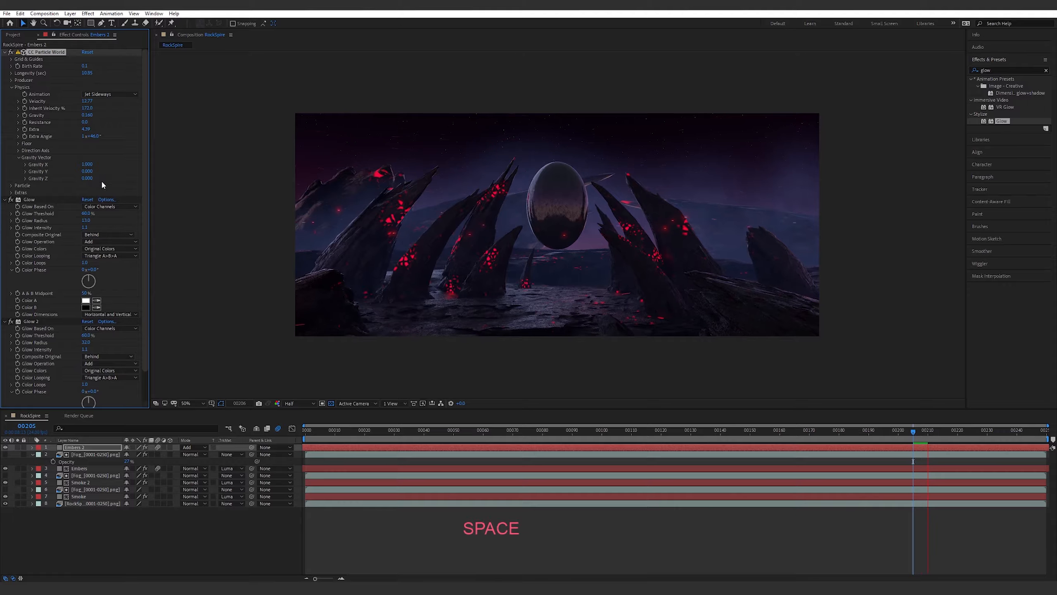
{"action": "key", "text": "space"}
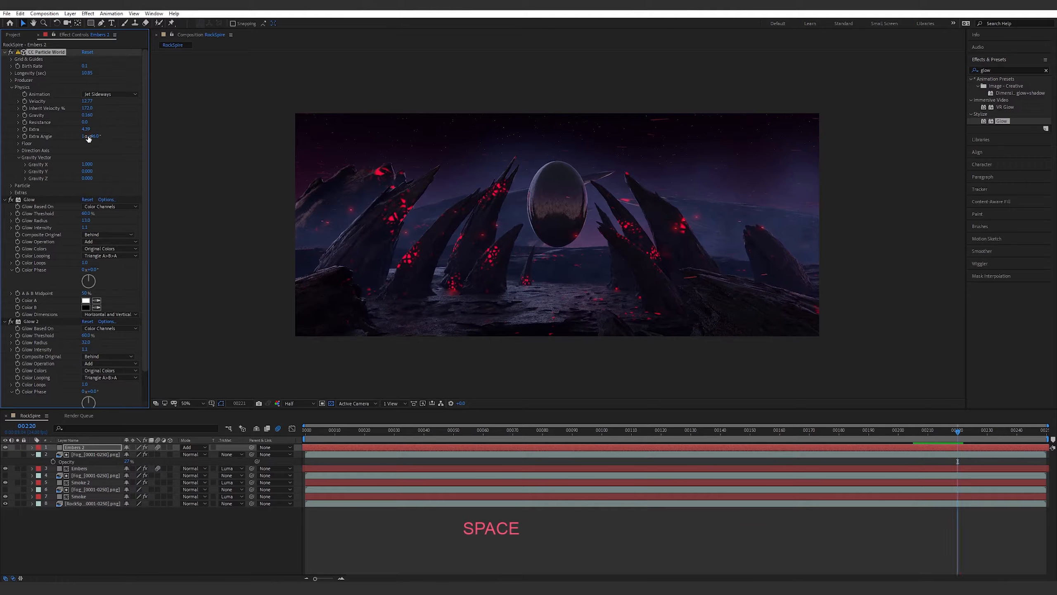
Try a Gravity of 0.970 on the Embers 2 particles and preview the motion.
{"action": "left_click_drag", "start_coordinate": [90, 116], "coordinate": [123, 117]}
{"action": "key", "text": "space"}
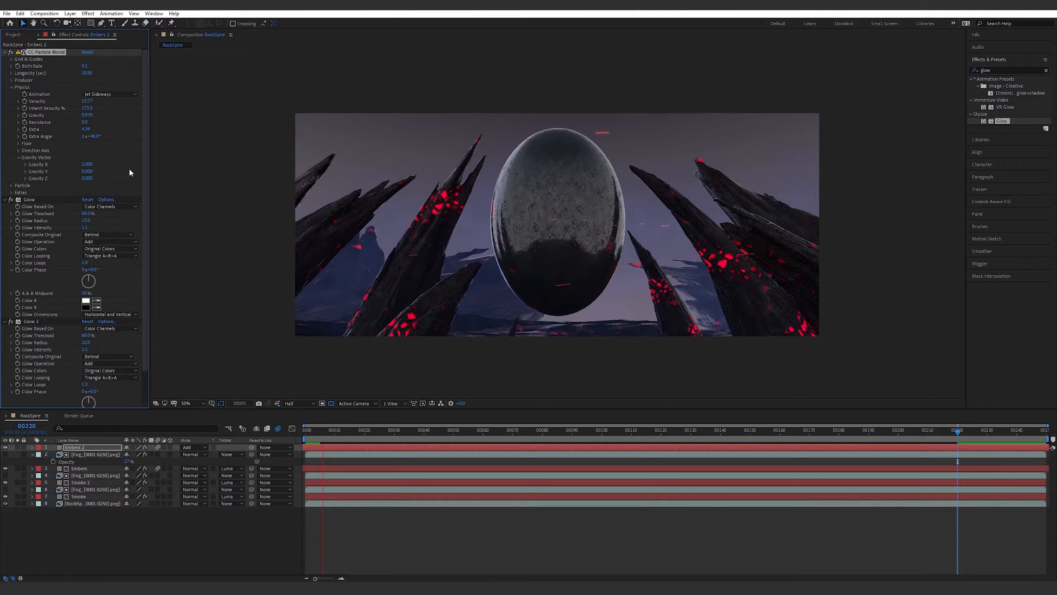
{"action": "key", "text": "space"}
Set the Embers 2 particle Gravity to 0.820 and preview from frames 9 and 189.
{"action": "left_click_drag", "start_coordinate": [89, 117], "coordinate": [86, 115]}
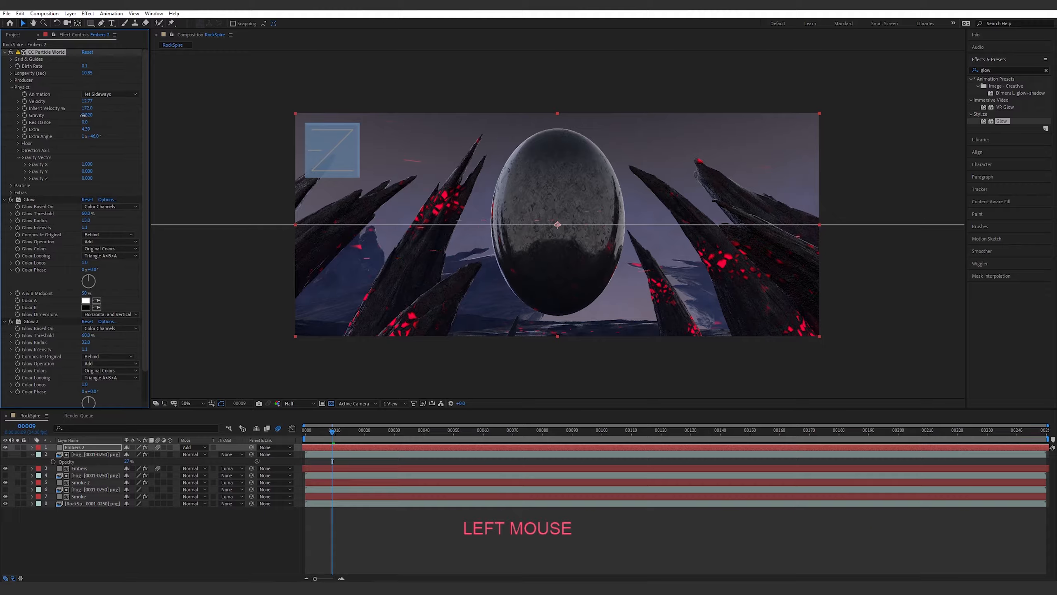
{"action": "key", "text": "space"}
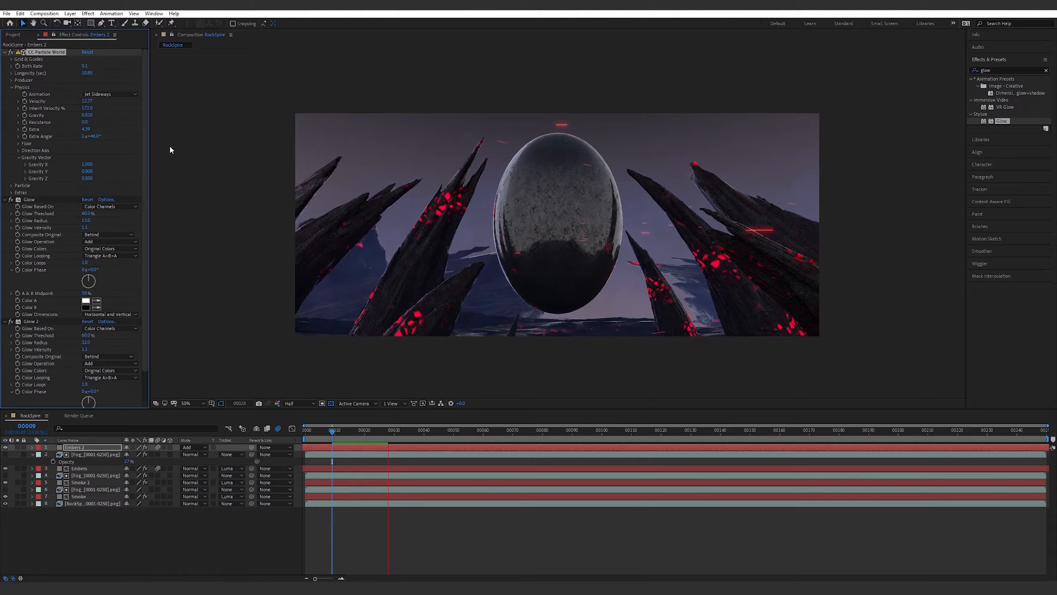
{"action": "key", "text": "space"}
{"action": "left_click", "coordinate": [865, 430]}
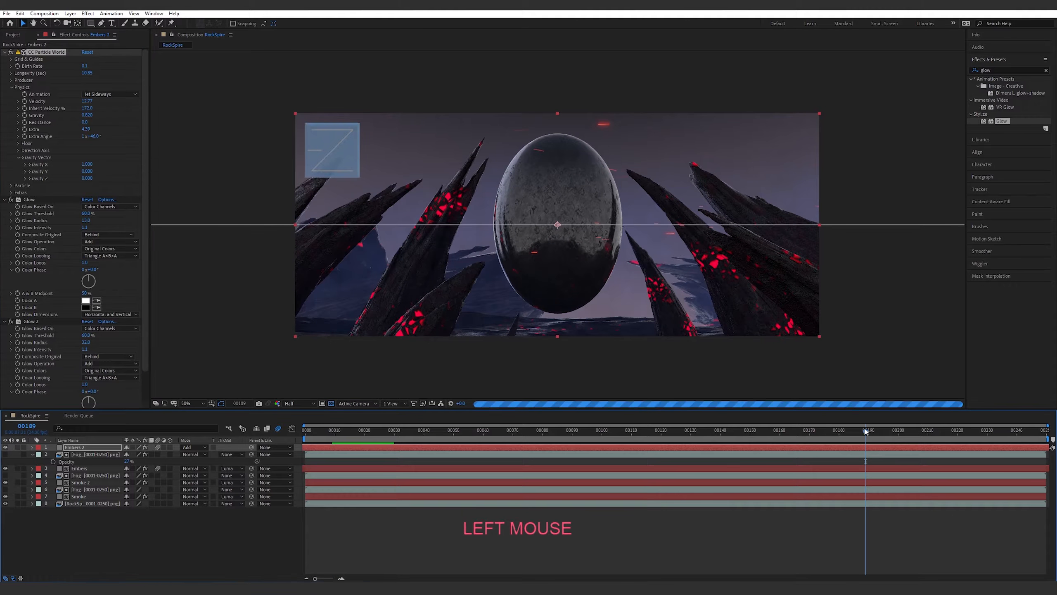
{"action": "key", "text": "space"}
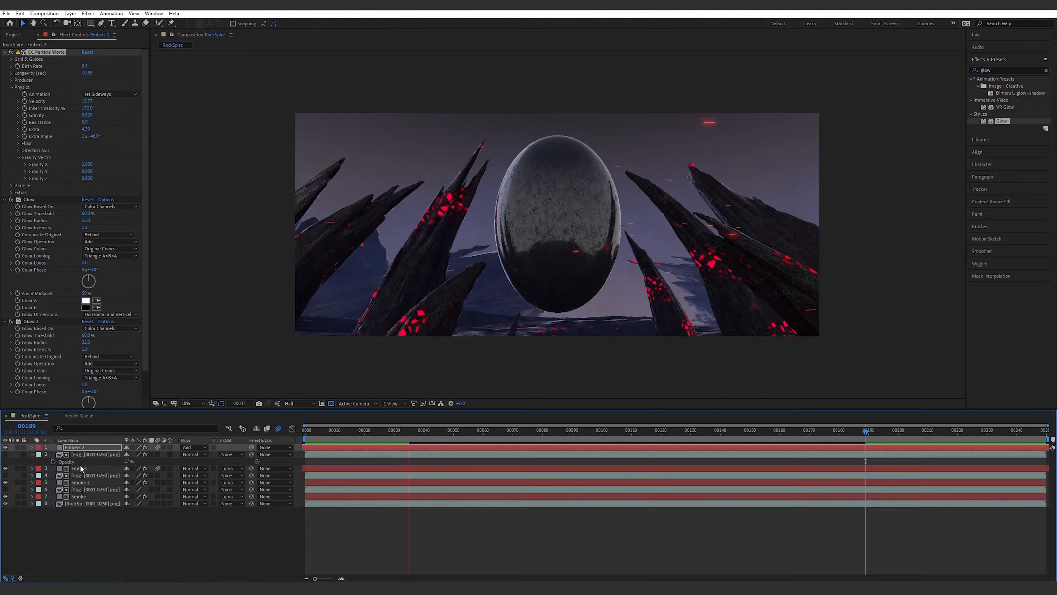
Set the opacity of the topmost fog layer to 42%, preview the result, return to frame 40 and collapse the layer's properties.
{"action": "left_click", "coordinate": [126, 461]}
{"action": "left_click_drag", "start_coordinate": [127, 461], "coordinate": [132, 459]}
{"action": "key", "text": "space"}
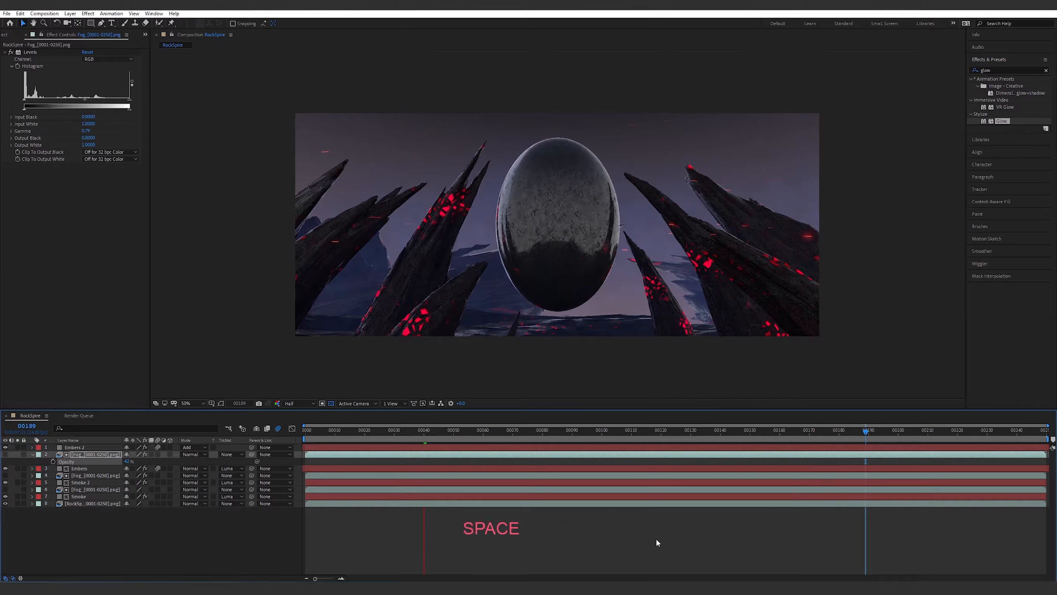
{"action": "left_click", "coordinate": [785, 446]}
{"action": "left_click_drag", "start_coordinate": [803, 428], "coordinate": [920, 423]}
{"action": "key", "text": "space"}
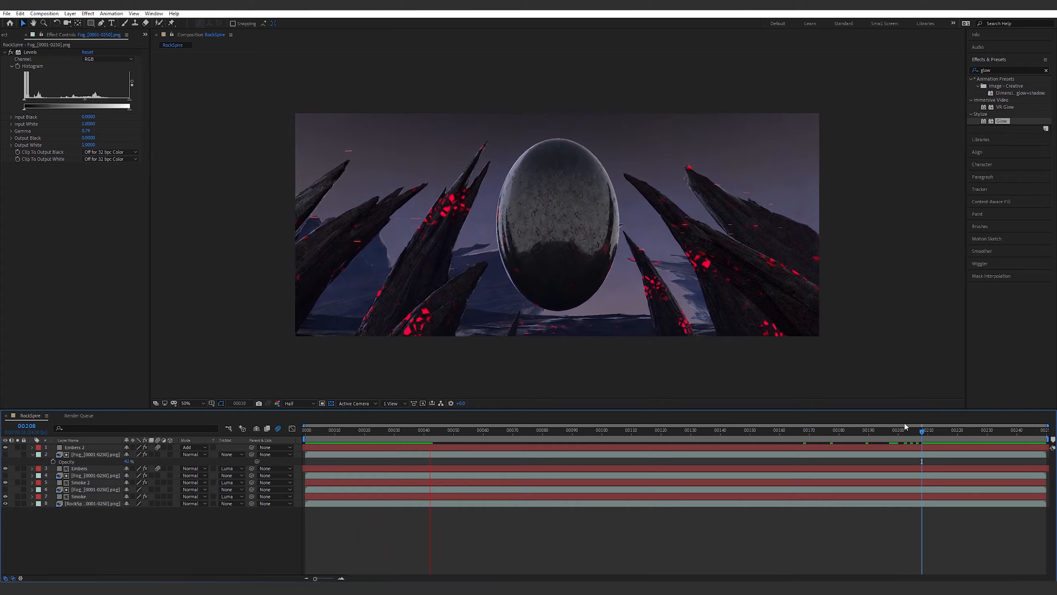
{"action": "key", "text": "space"}
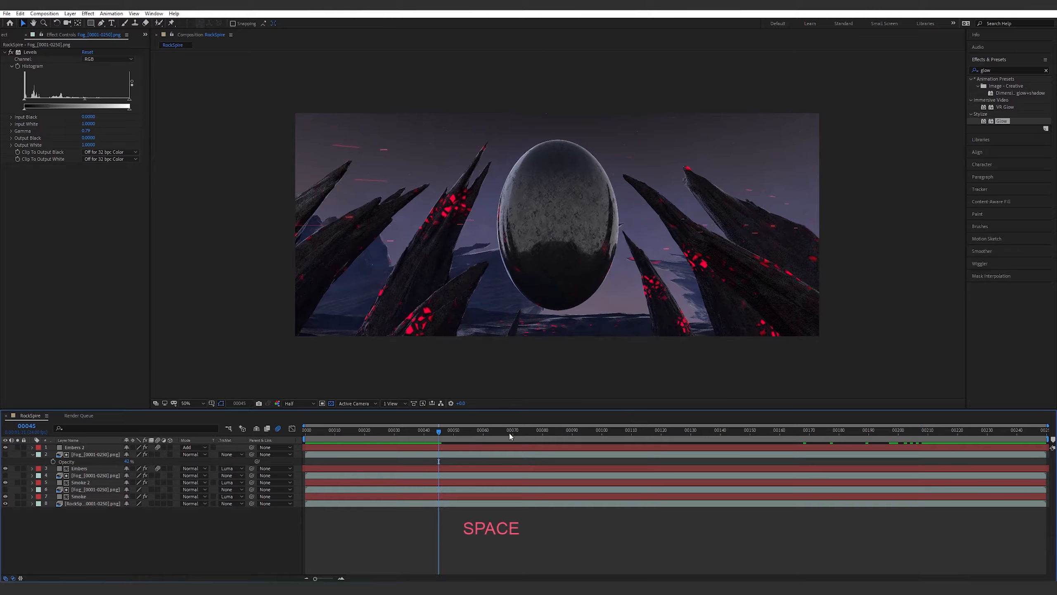
{"action": "mouse_move", "coordinate": [435, 431]}
{"action": "left_mouse_down"}
{"action": "mouse_move", "coordinate": [589, 431]}
{"action": "mouse_move", "coordinate": [423, 441]}
{"action": "left_mouse_up"}
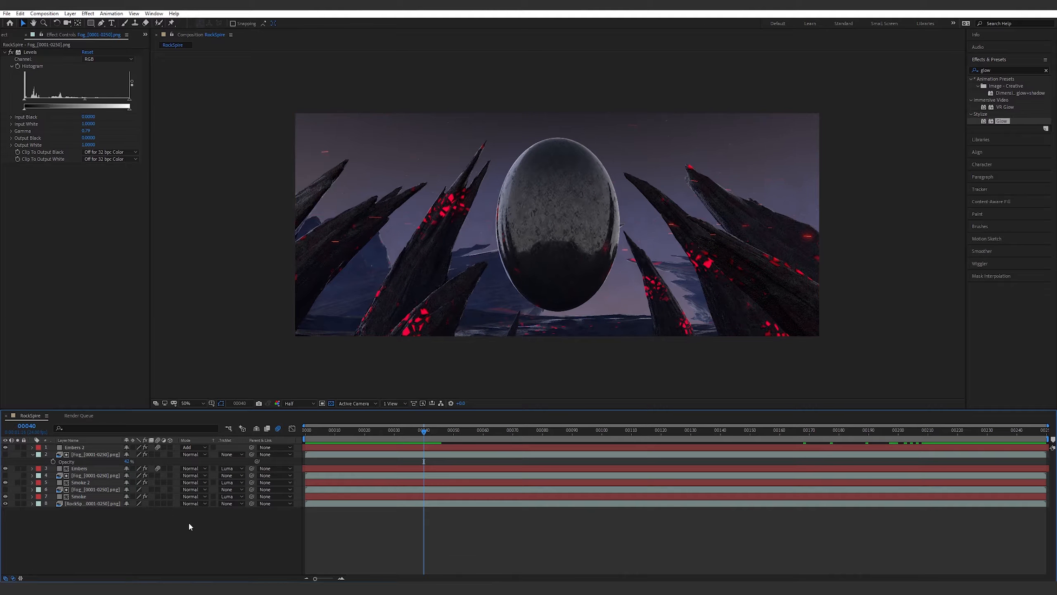
{"action": "left_click", "coordinate": [31, 455]}
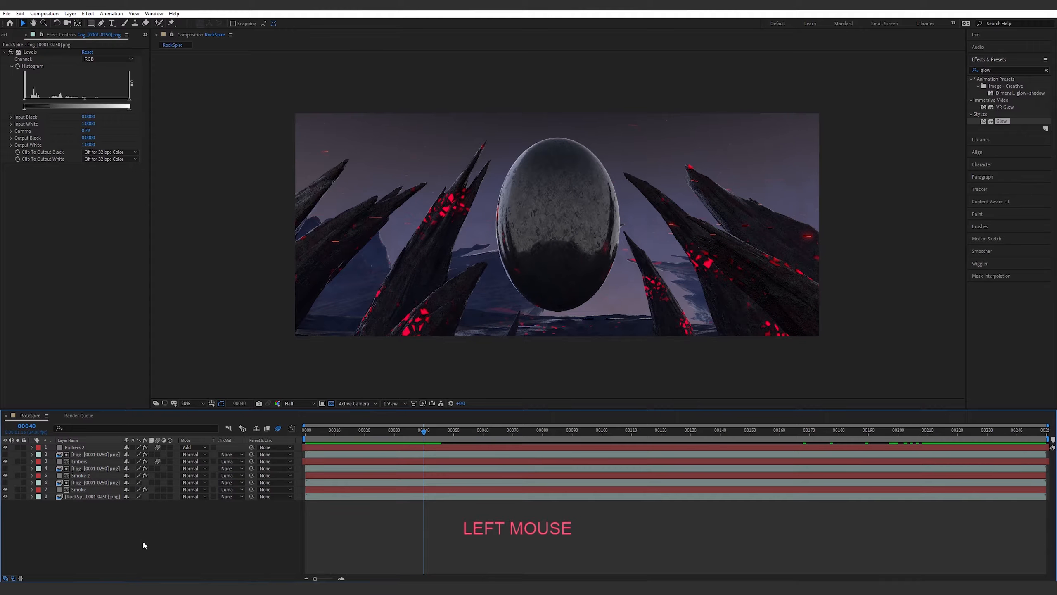
Create a gray solid layer with the default settings above Embers 2 and hide it.
{"action": "right_click", "coordinate": [174, 530]}
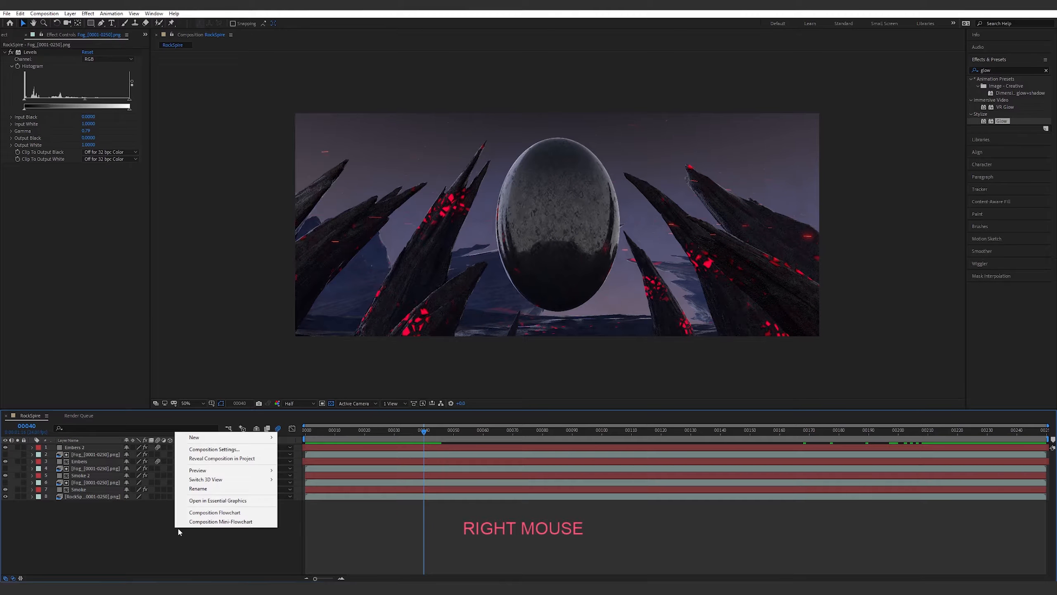
{"action": "left_click", "coordinate": [204, 437]}
{"action": "left_click", "coordinate": [310, 459]}
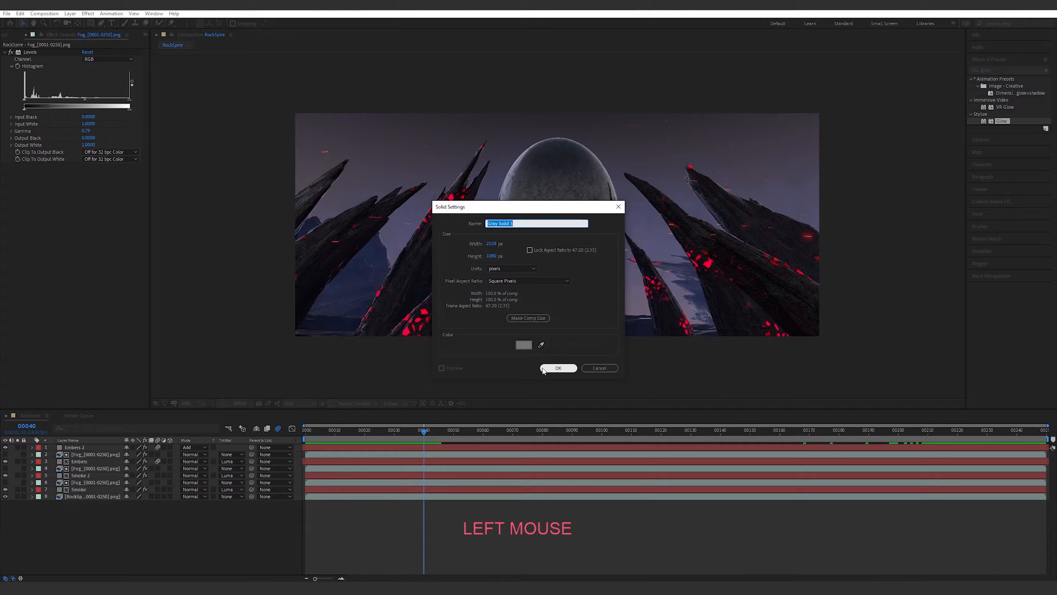
{"action": "left_click", "coordinate": [559, 369]}
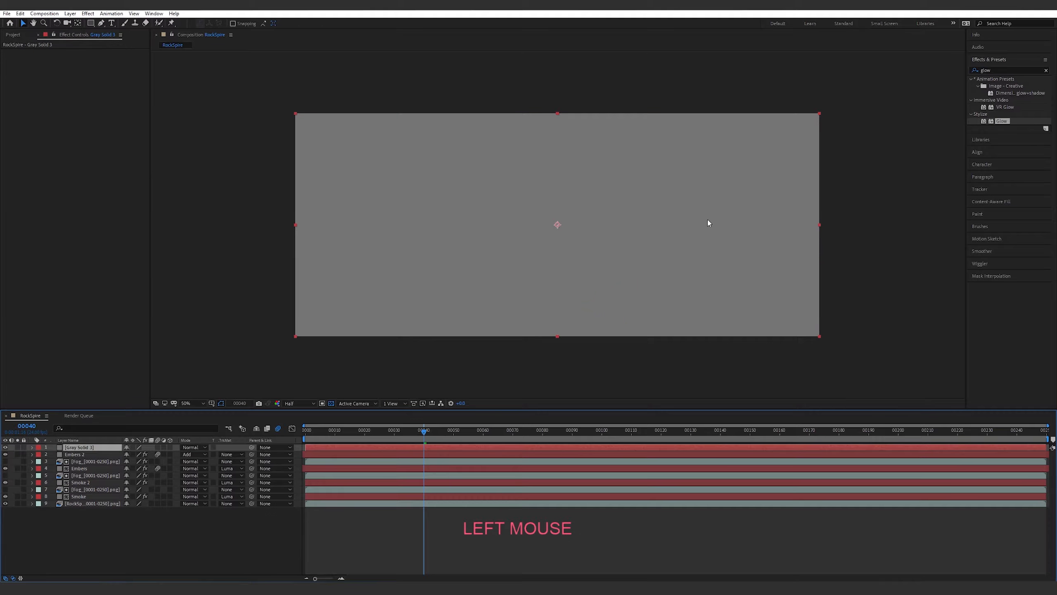
{"action": "left_click", "coordinate": [5, 446]}
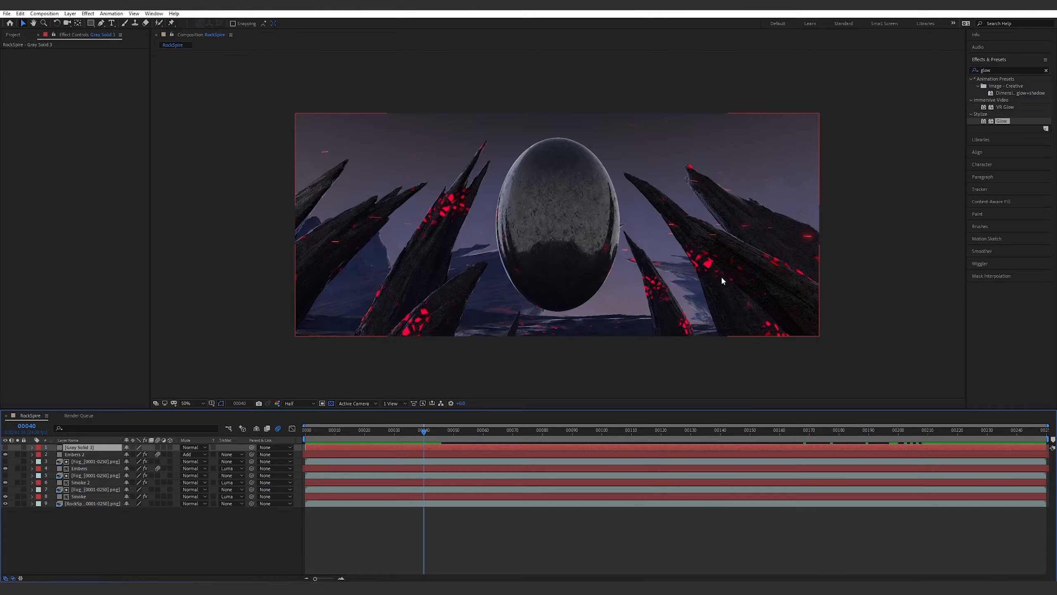
Start a pen mask on Gray Solid 3, running from the lower-left rock spike across the egg's base to the small spike beyond it.
{"action": "left_click", "coordinate": [74, 454]}
{"action": "left_click", "coordinate": [80, 447]}
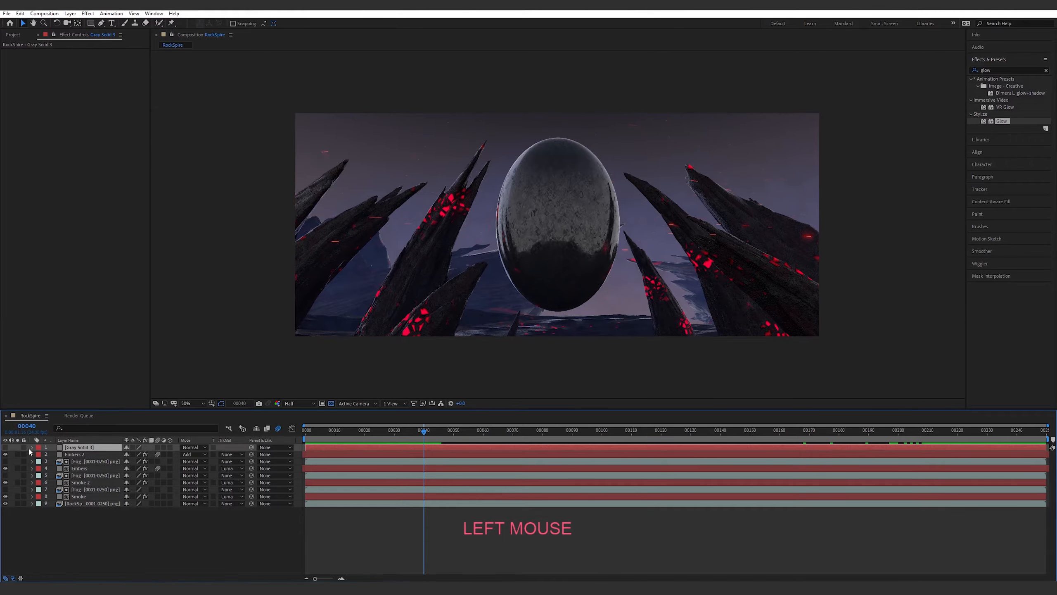
{"action": "left_click", "coordinate": [5, 454]}
{"action": "key", "text": "g"}
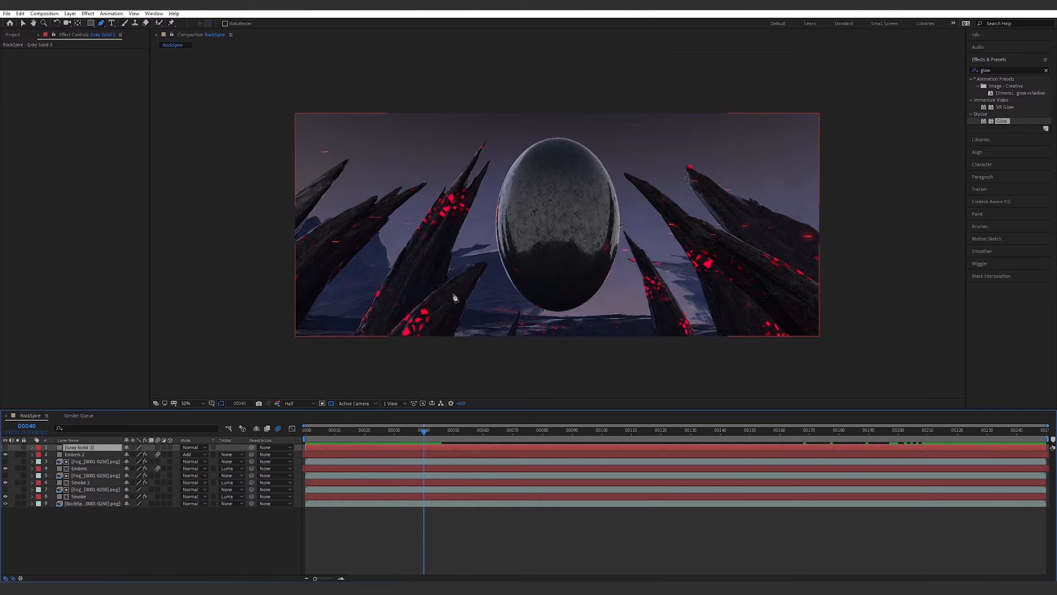
{"action": "left_click", "coordinate": [417, 303]}
{"action": "left_click", "coordinate": [481, 286]}
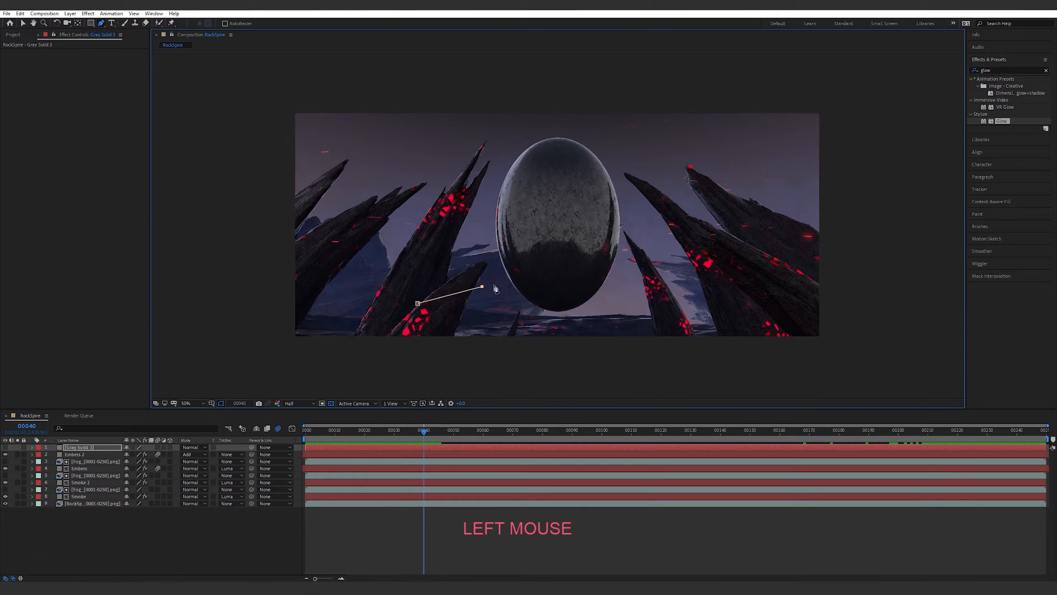
{"action": "left_click", "coordinate": [519, 280]}
{"action": "left_click", "coordinate": [540, 279]}
{"action": "left_click", "coordinate": [567, 277]}
{"action": "left_click", "coordinate": [586, 276]}
{"action": "left_click", "coordinate": [634, 276]}
{"action": "left_click", "coordinate": [641, 272]}
{"action": "left_click", "coordinate": [641, 284]}
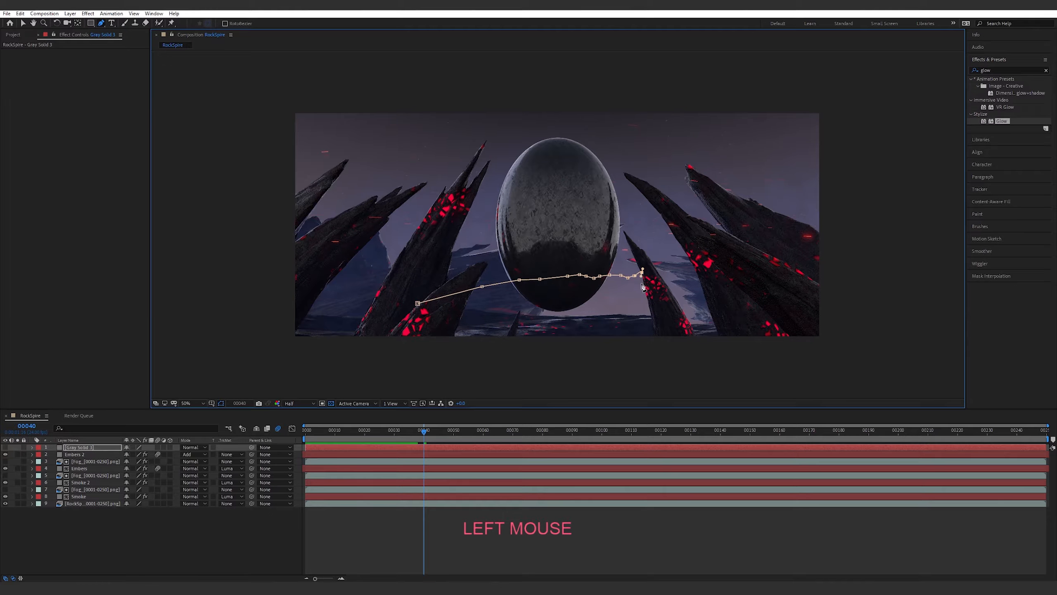
{"action": "left_click", "coordinate": [651, 280]}
Undo the stray mask points, extend the outline past the frame's right and bottom edges, and close it at its starting point.
{"action": "key", "text": "ctrl+z"}
{"action": "key", "text": "ctrl+z"}
{"action": "key", "text": "ctrl+z"}
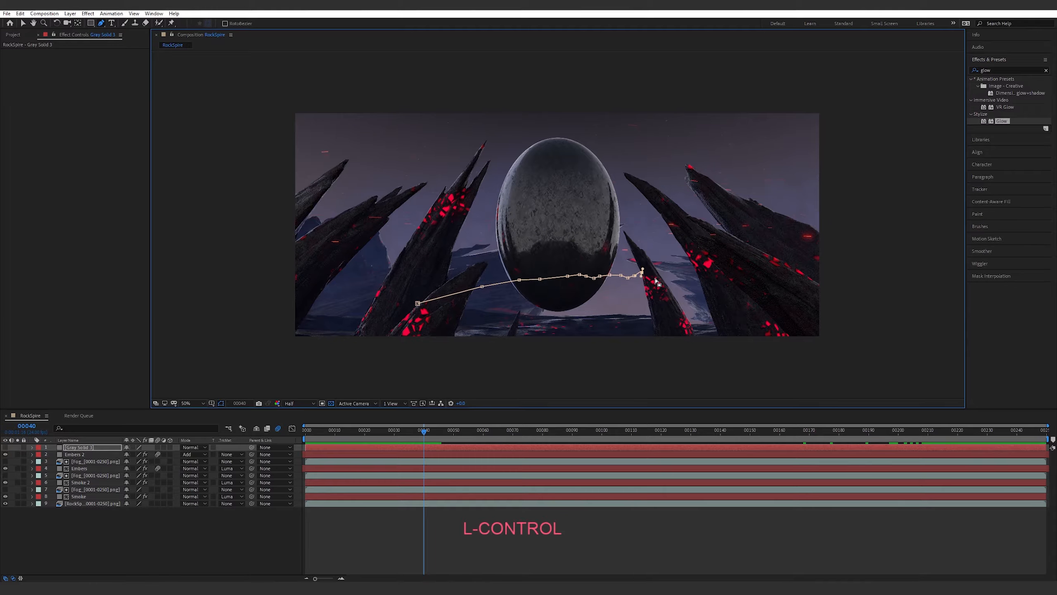
{"action": "left_click", "coordinate": [645, 273]}
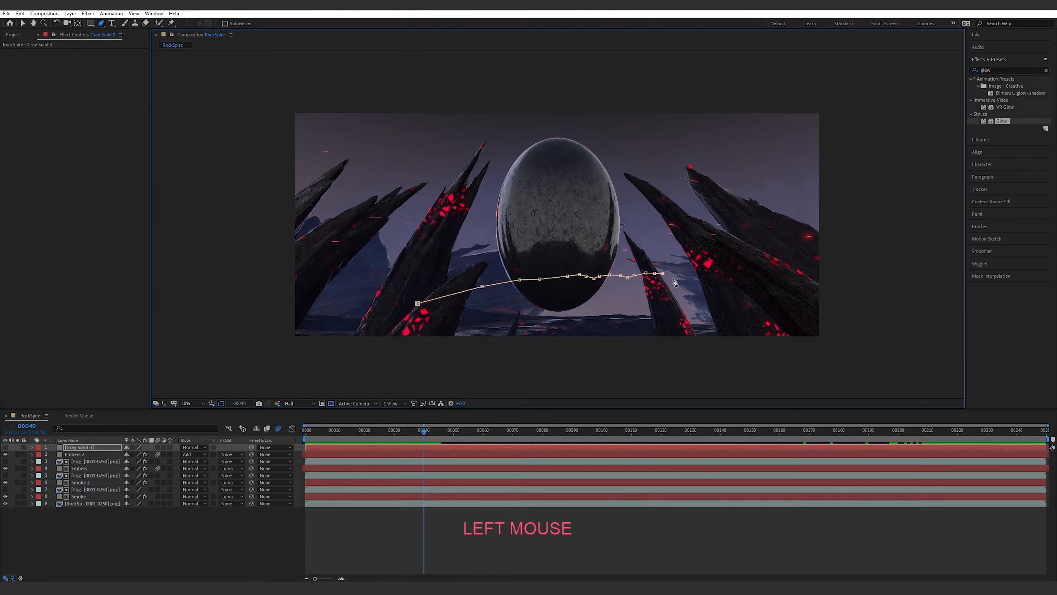
{"action": "left_click", "coordinate": [684, 276]}
{"action": "left_click", "coordinate": [741, 289]}
{"action": "left_click", "coordinate": [825, 296]}
{"action": "left_click", "coordinate": [895, 324]}
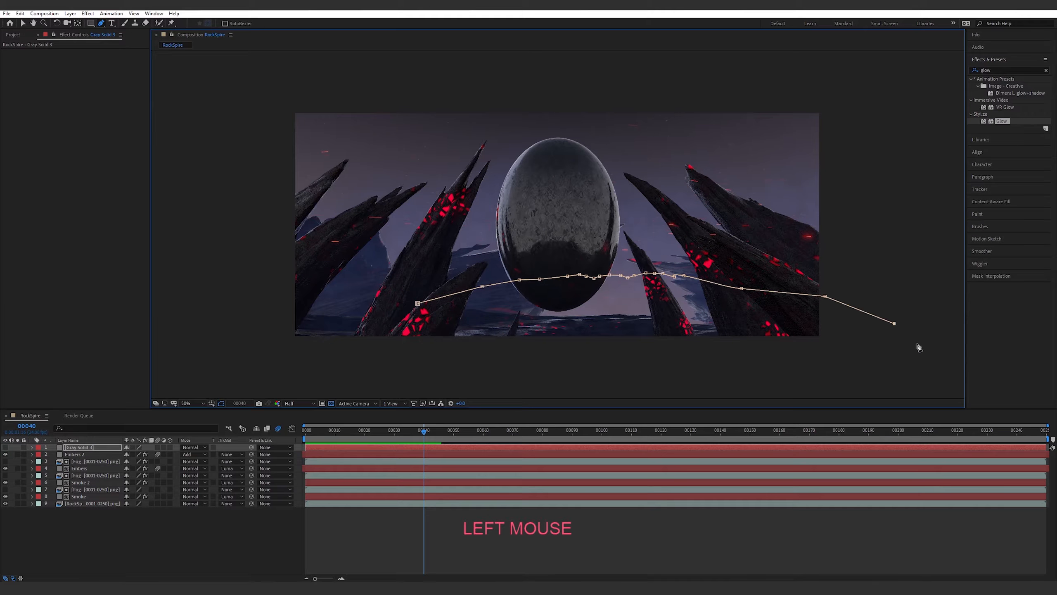
{"action": "left_click", "coordinate": [936, 364]}
{"action": "left_click", "coordinate": [411, 368]}
{"action": "left_click", "coordinate": [335, 349]}
{"action": "left_click", "coordinate": [360, 329]}
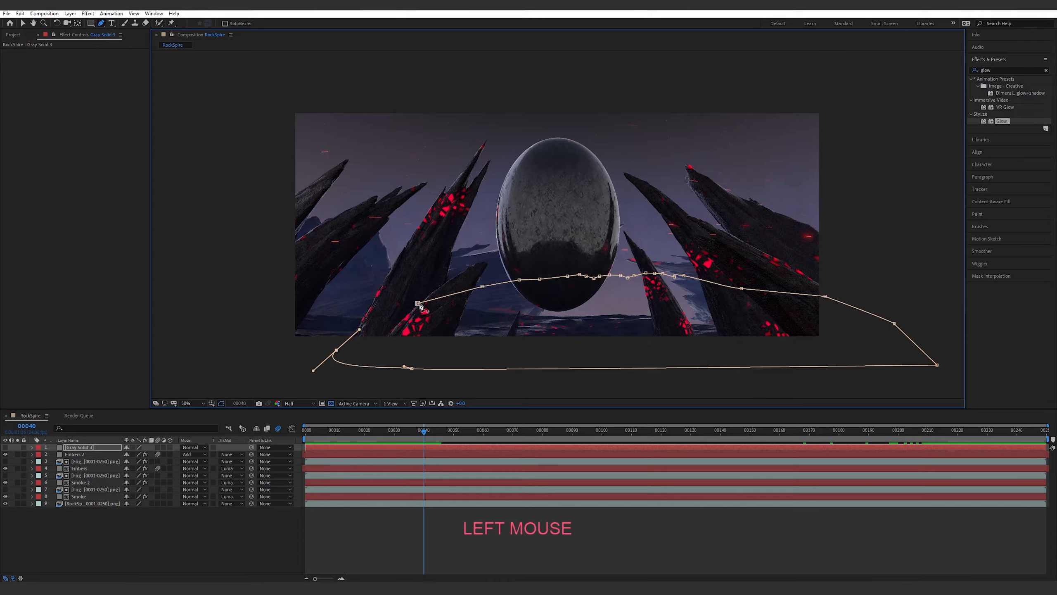
{"action": "left_click", "coordinate": [418, 303]}
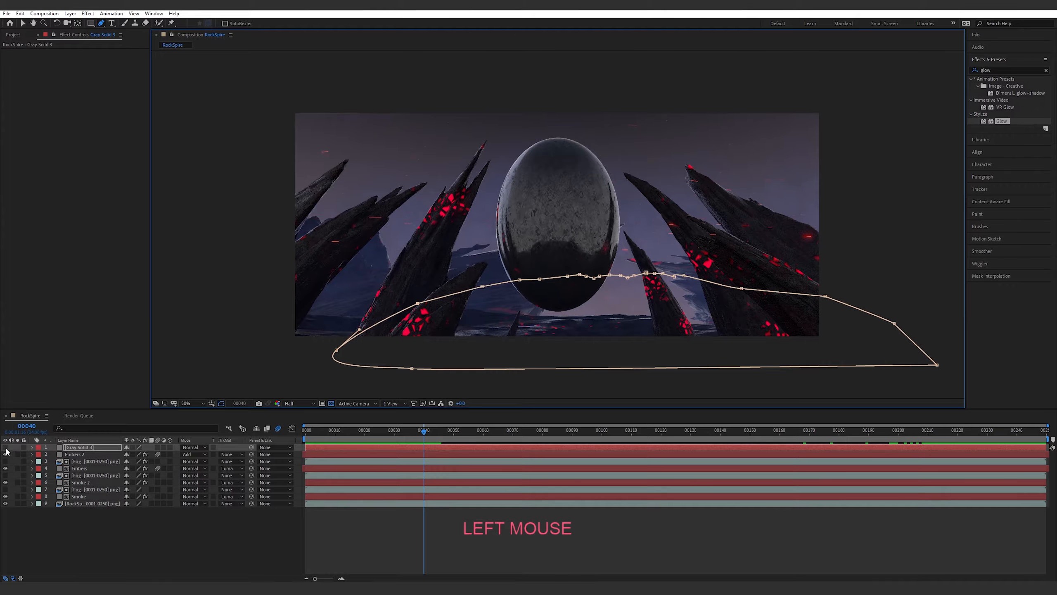
Make Gray Solid 3 visible, set its Mask Feather to 1 pixel and collapse the layer's properties.
{"action": "left_click_drag", "start_coordinate": [5, 447], "coordinate": [5, 454]}
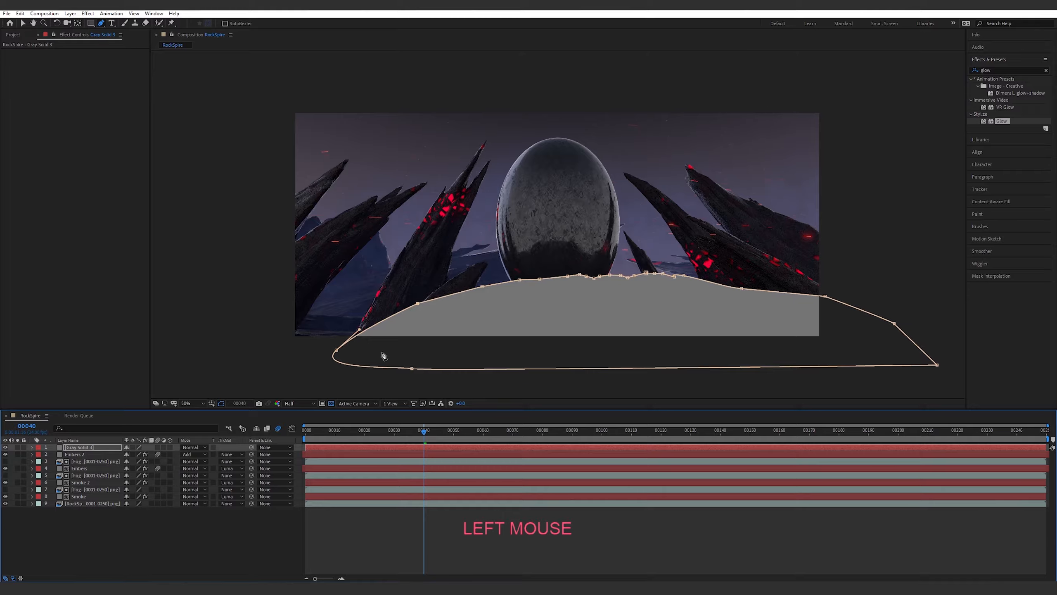
{"action": "key", "text": "f"}
{"action": "left_click", "coordinate": [142, 461]}
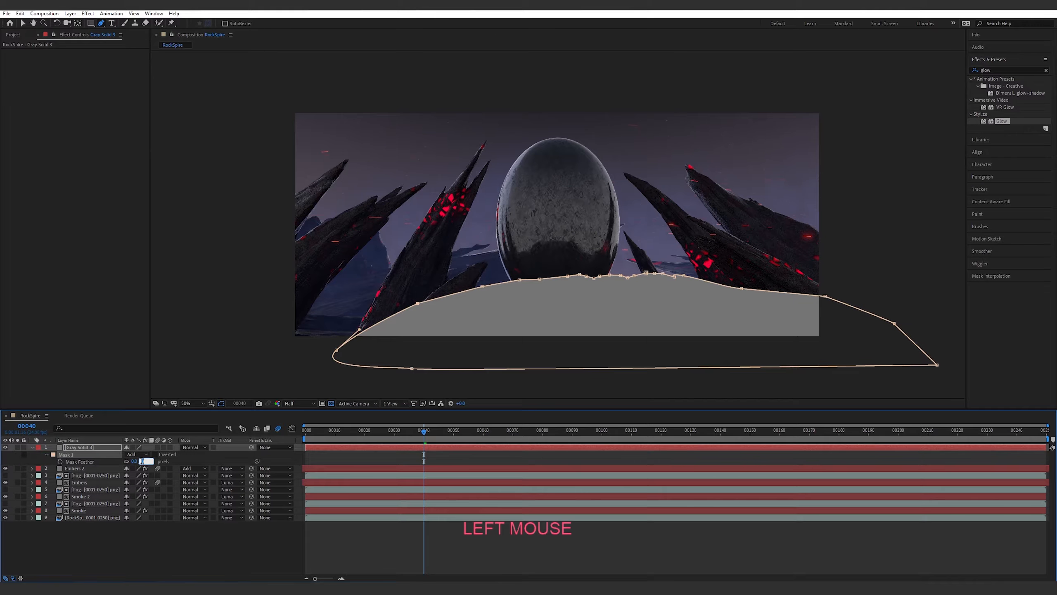
{"action": "type", "text": "1"}
{"action": "key", "text": "Return"}
{"action": "key", "text": "f"}
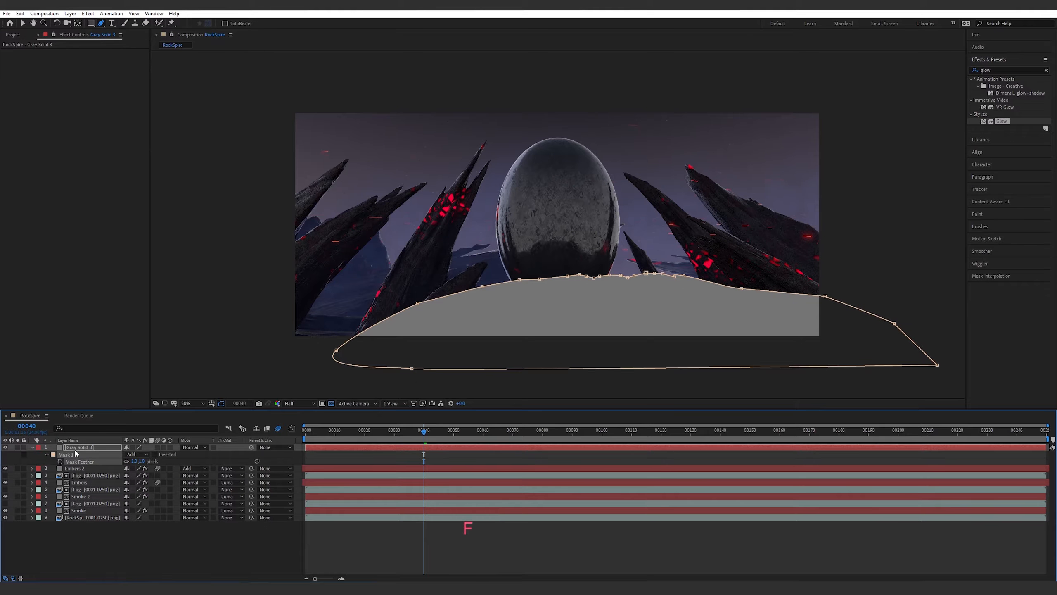
{"action": "left_click", "coordinate": [77, 448]}
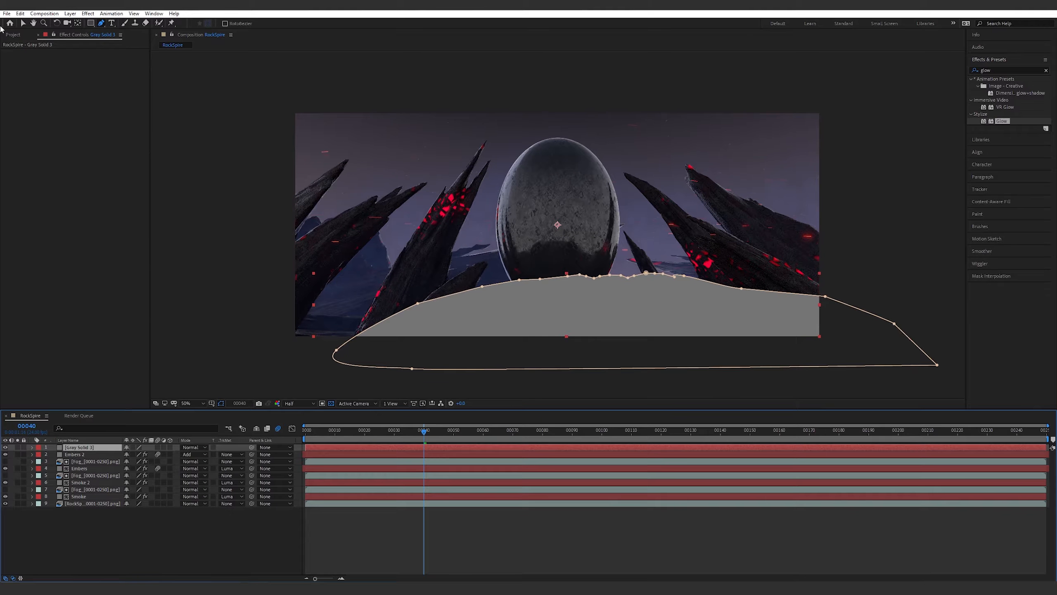
Add the Background_[0001-0250].png sequence as the top layer, solo it and check its colours at frames 45, 218 and 188.
{"action": "left_click", "coordinate": [12, 35]}
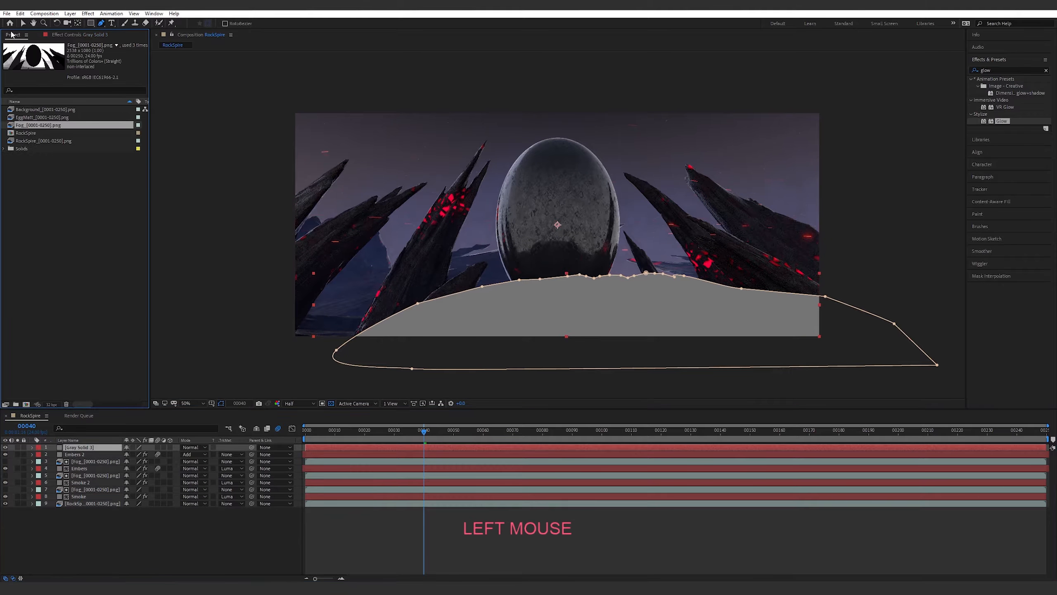
{"action": "left_click", "coordinate": [37, 110]}
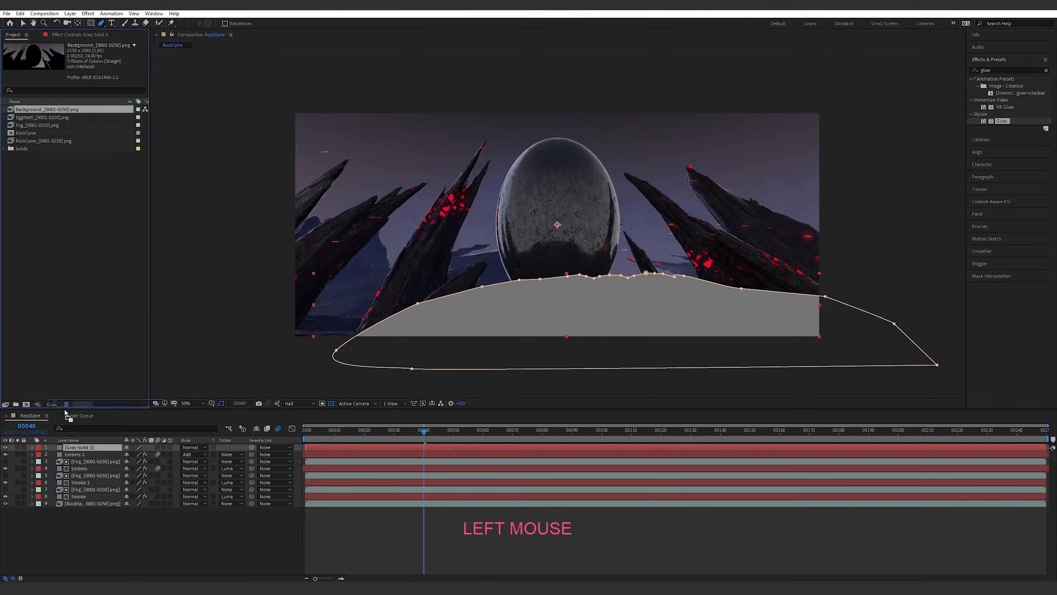
{"action": "left_click_drag", "start_coordinate": [64, 412], "coordinate": [80, 447]}
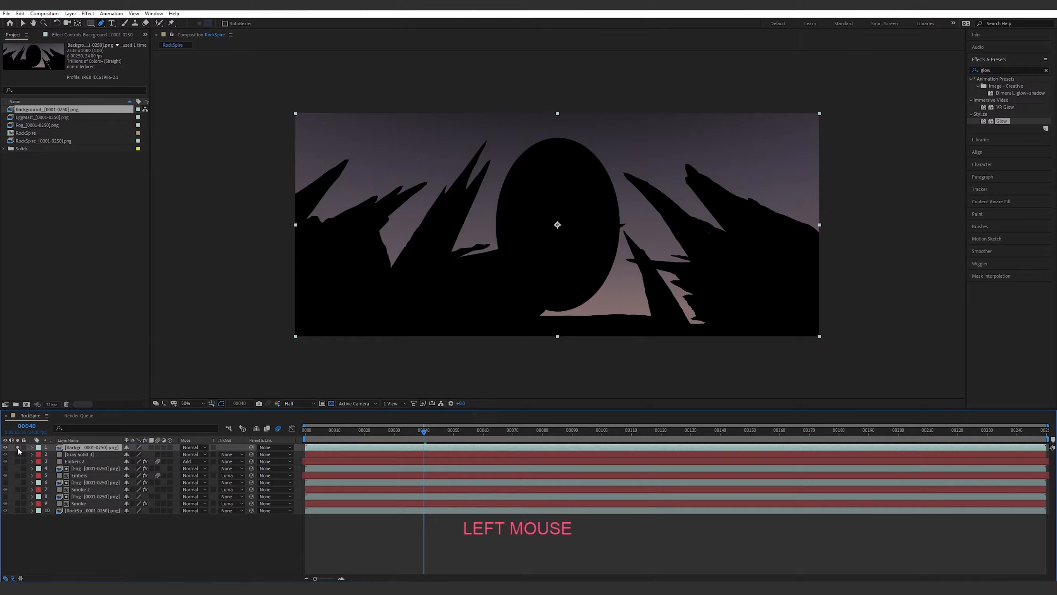
{"action": "left_click_drag", "start_coordinate": [398, 434], "coordinate": [438, 406]}
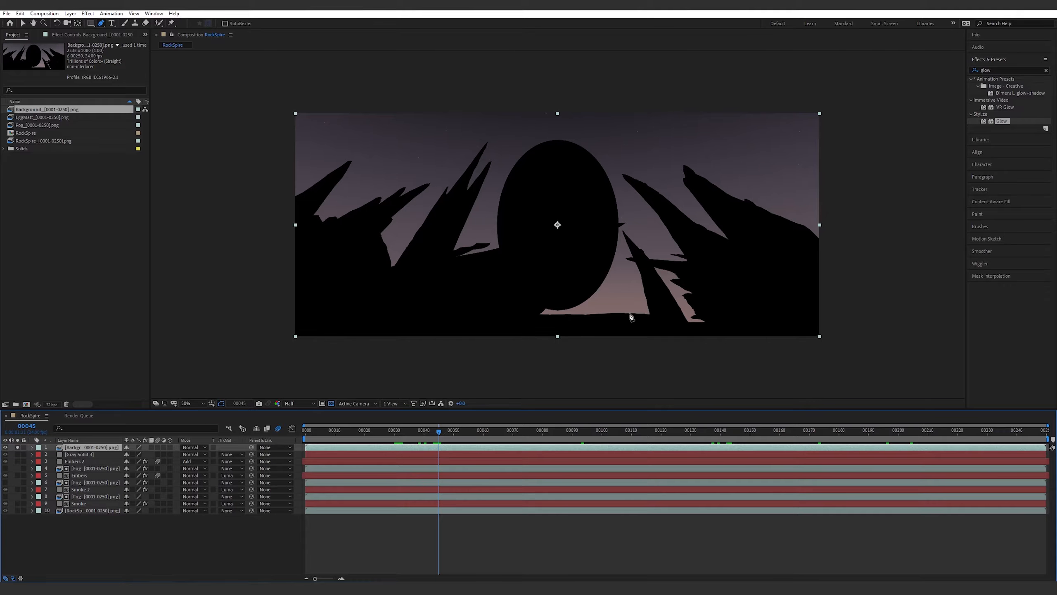
{"action": "left_click_drag", "start_coordinate": [450, 438], "coordinate": [952, 438]}
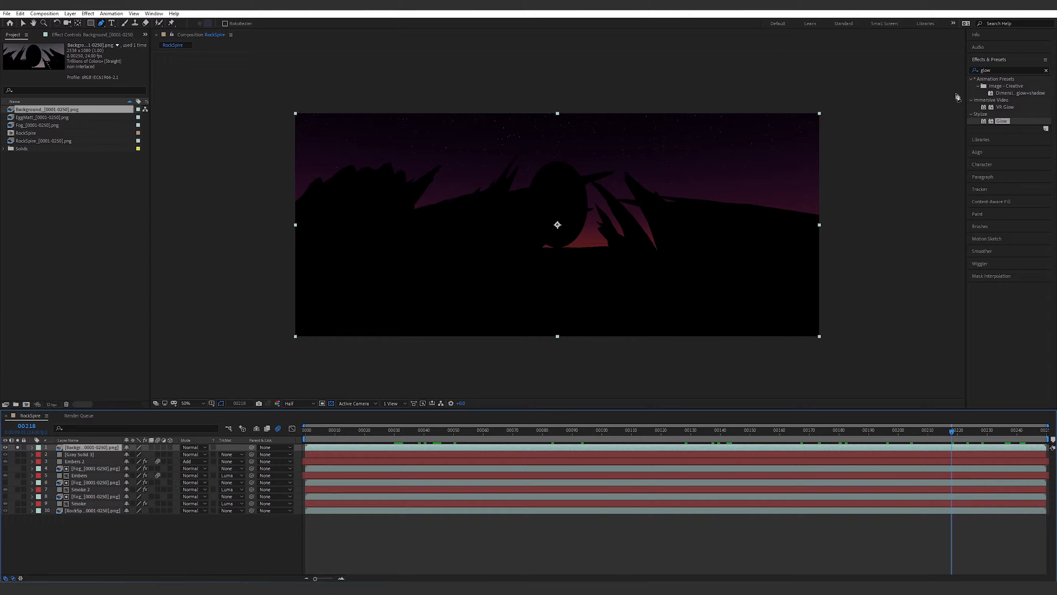
{"action": "left_click", "coordinate": [992, 38]}
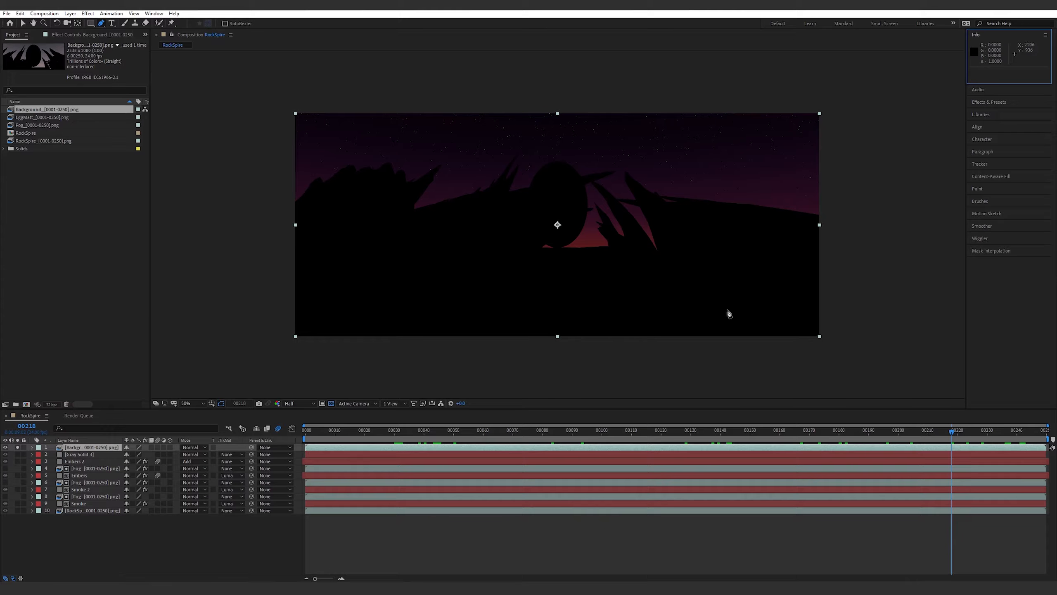
{"action": "left_click_drag", "start_coordinate": [953, 432], "coordinate": [863, 469]}
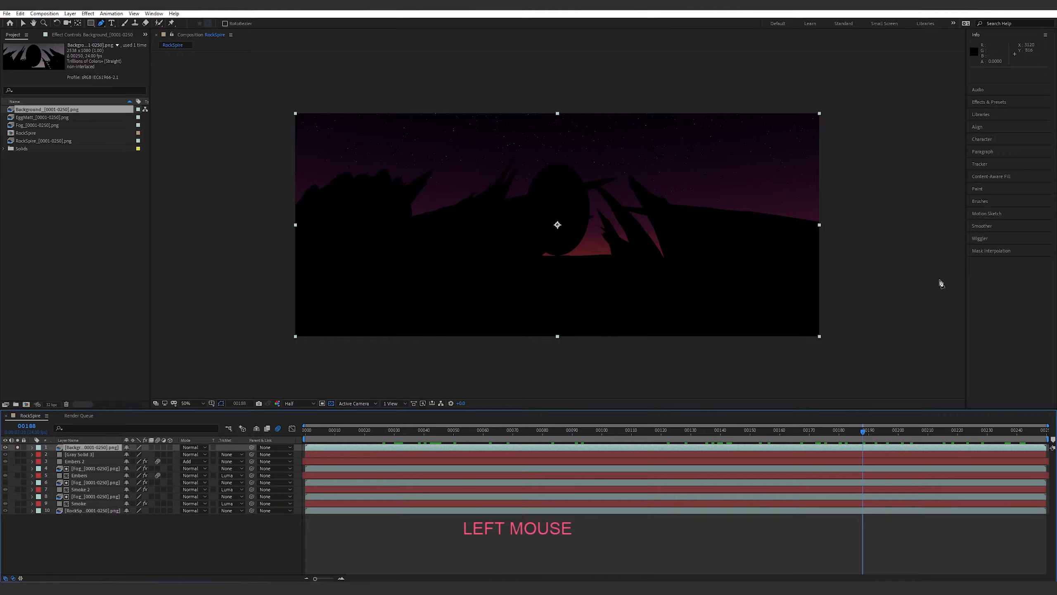
Search the effects for luma and apply Luma Key to the Background layer.
{"action": "left_click", "coordinate": [993, 102]}
{"action": "left_click", "coordinate": [1000, 71]}
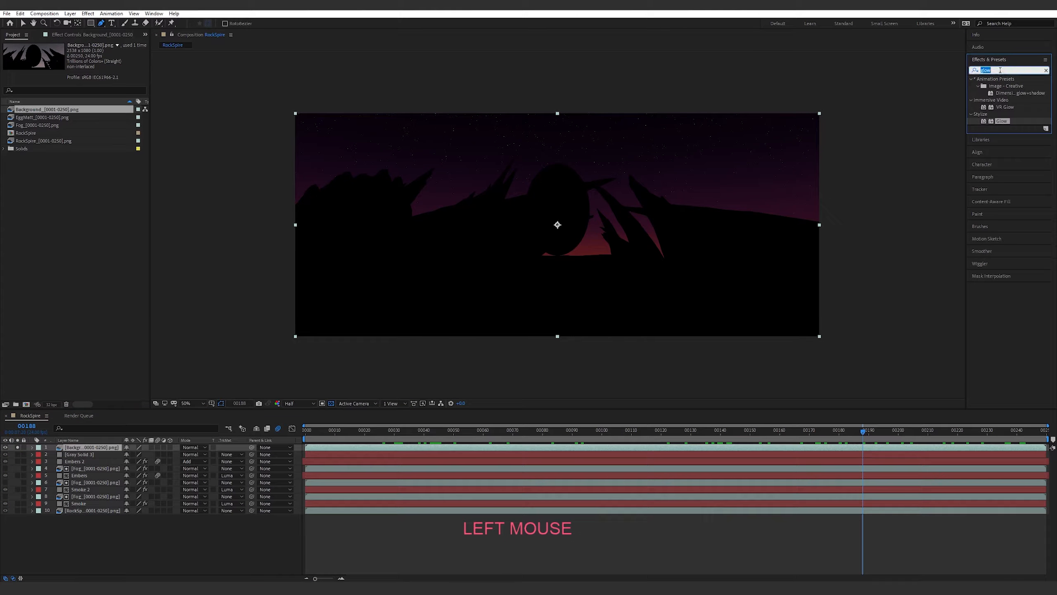
{"action": "type", "text": "lim"}
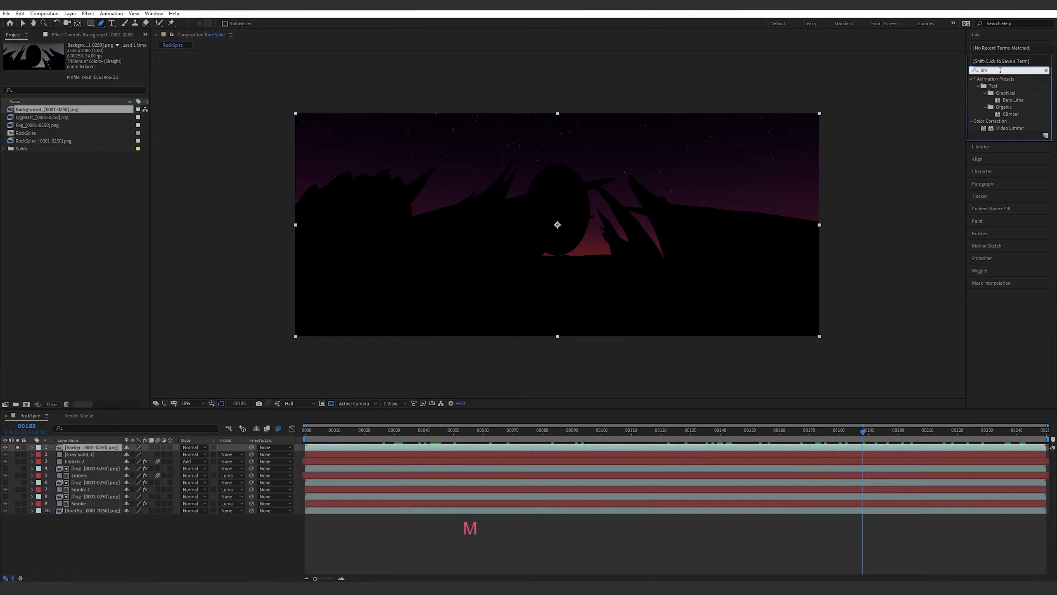
{"action": "key", "text": "BackSpace"}
{"action": "key", "text": "BackSpace"}
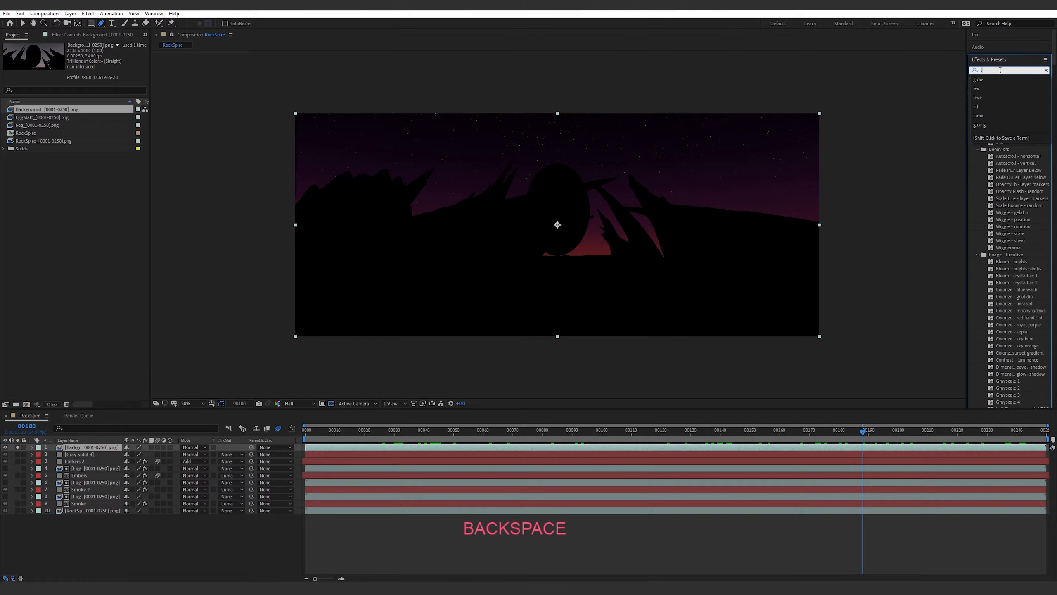
{"action": "type", "text": "uma"}
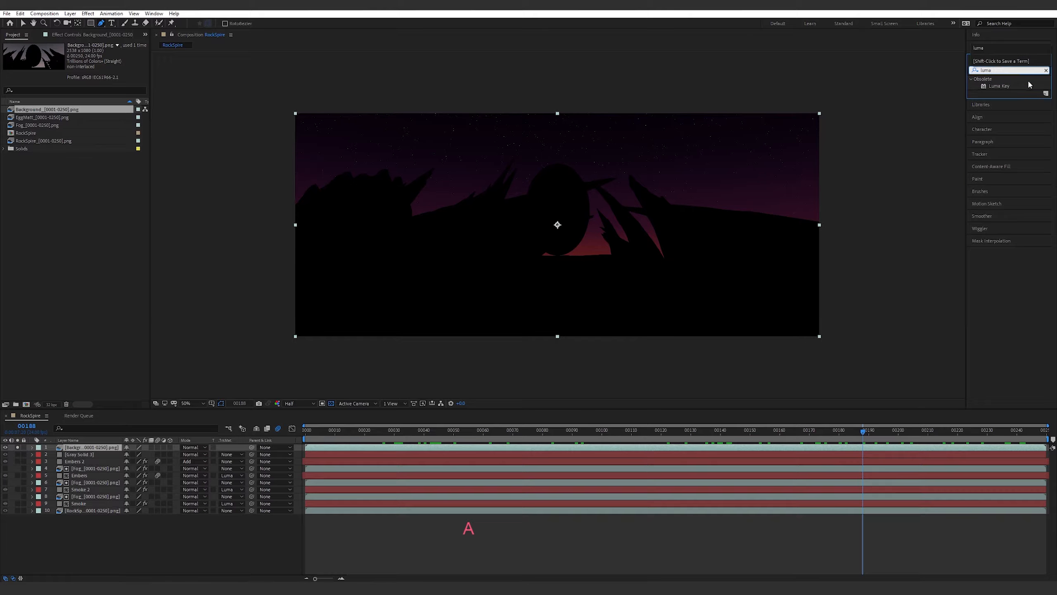
{"action": "left_click", "coordinate": [998, 86]}
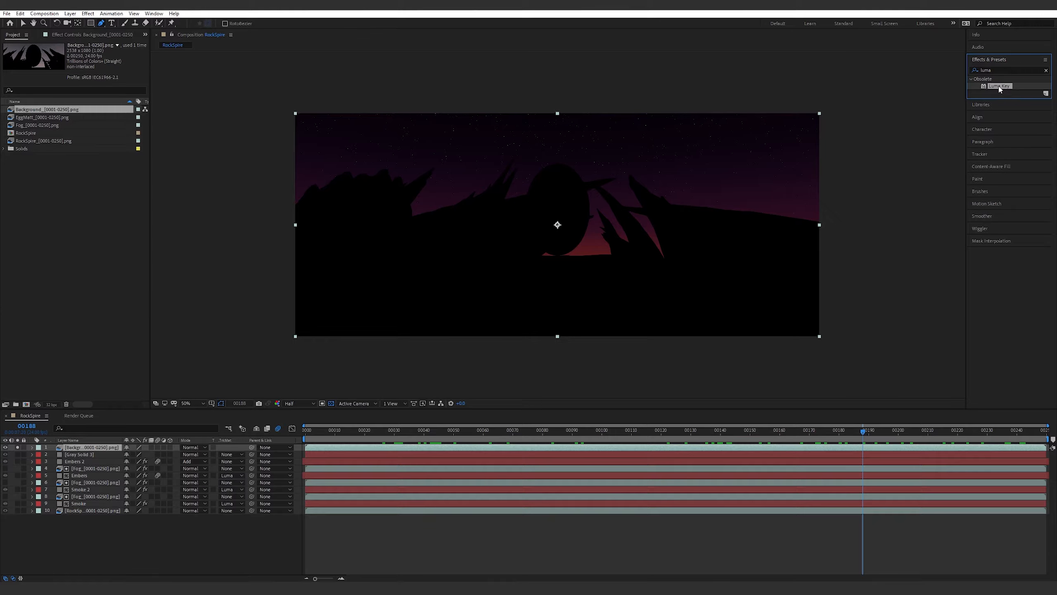
{"action": "left_click_drag", "start_coordinate": [999, 89], "coordinate": [947, 179]}
{"action": "left_click_drag", "start_coordinate": [997, 175], "coordinate": [101, 448]}
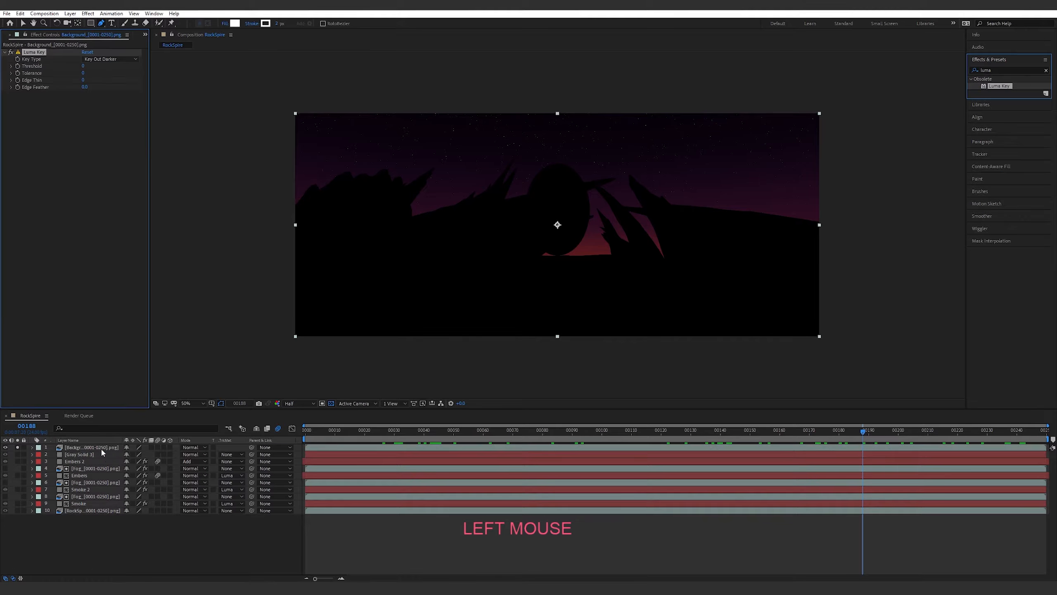
Set the Luma Key's Threshold to 1 and its Edge Feather to 1.0.
{"action": "left_click", "coordinate": [84, 65]}
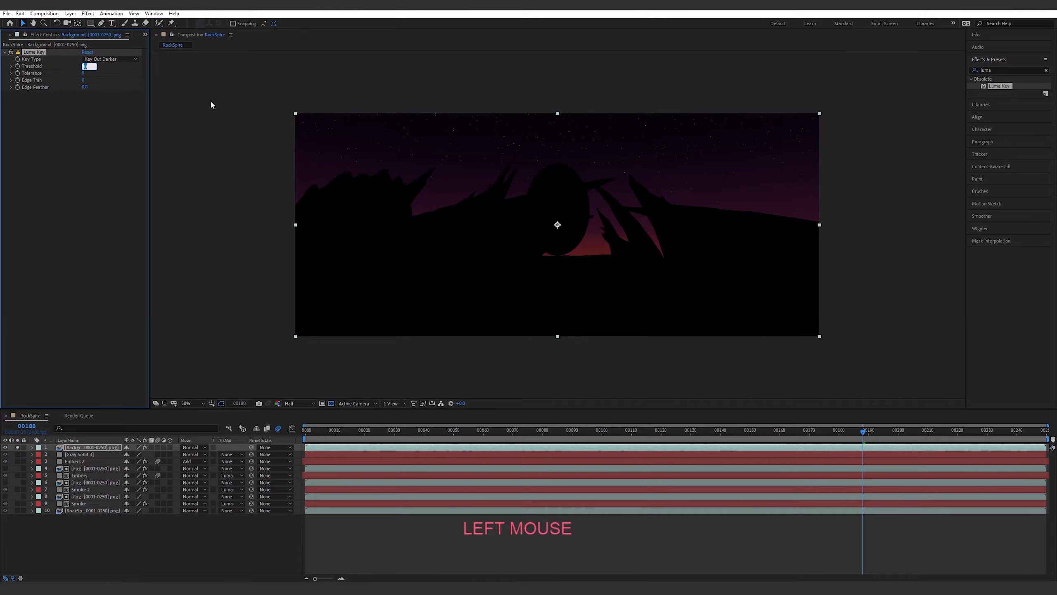
{"action": "type", "text": "1"}
{"action": "key", "text": "Return"}
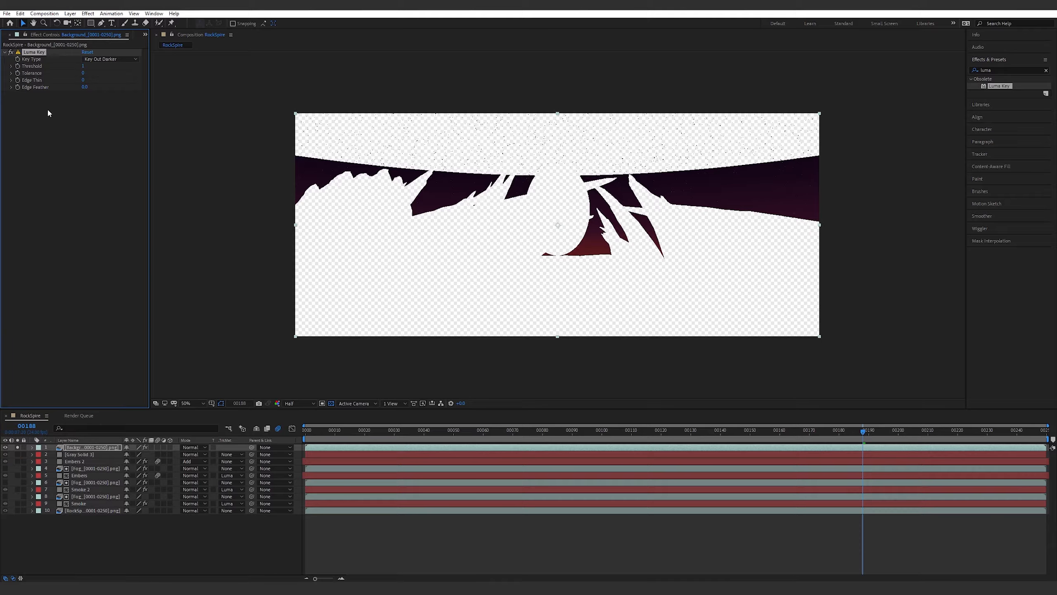
{"action": "left_click", "coordinate": [85, 88]}
{"action": "type", "text": "1"}
{"action": "key", "text": "Return"}
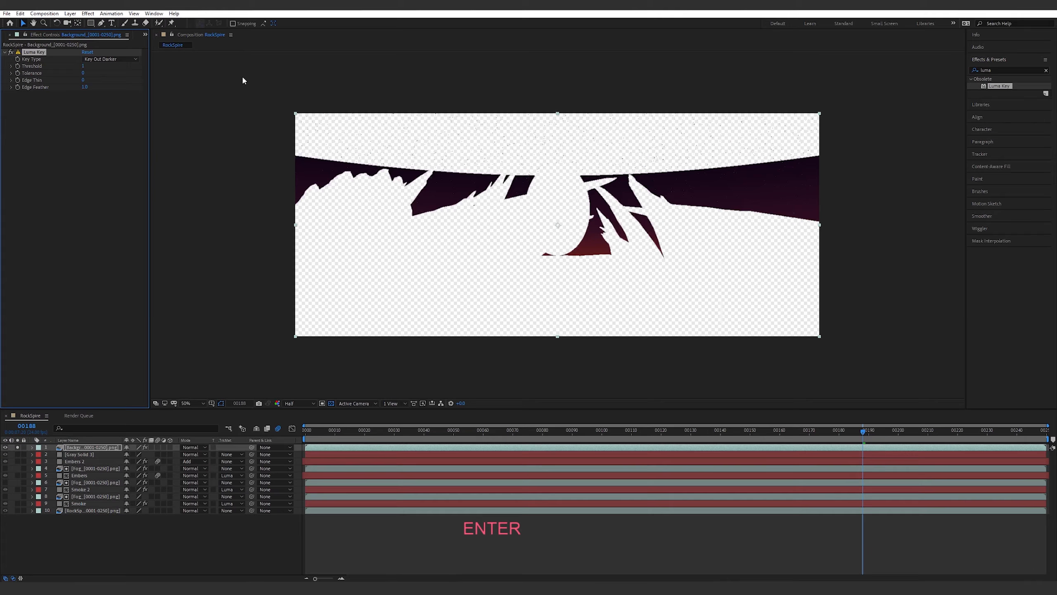
Try an Edge Thin of 1 on the Luma Key and return it to 0.
{"action": "left_click", "coordinate": [84, 81]}
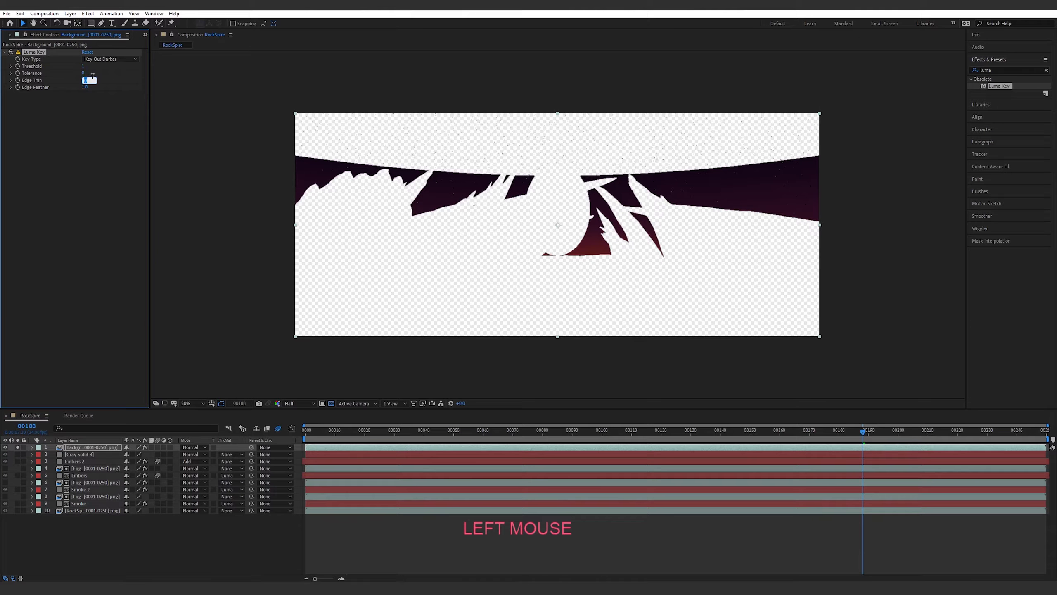
{"action": "key", "text": "Return"}
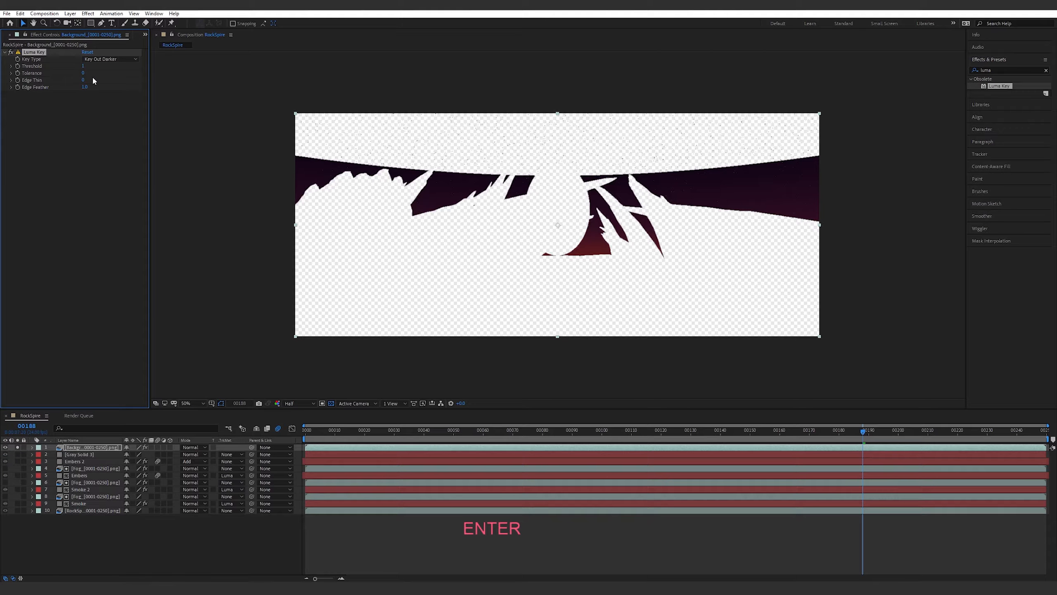
{"action": "left_click", "coordinate": [83, 80]}
{"action": "type", "text": "1"}
{"action": "key", "text": "Return"}
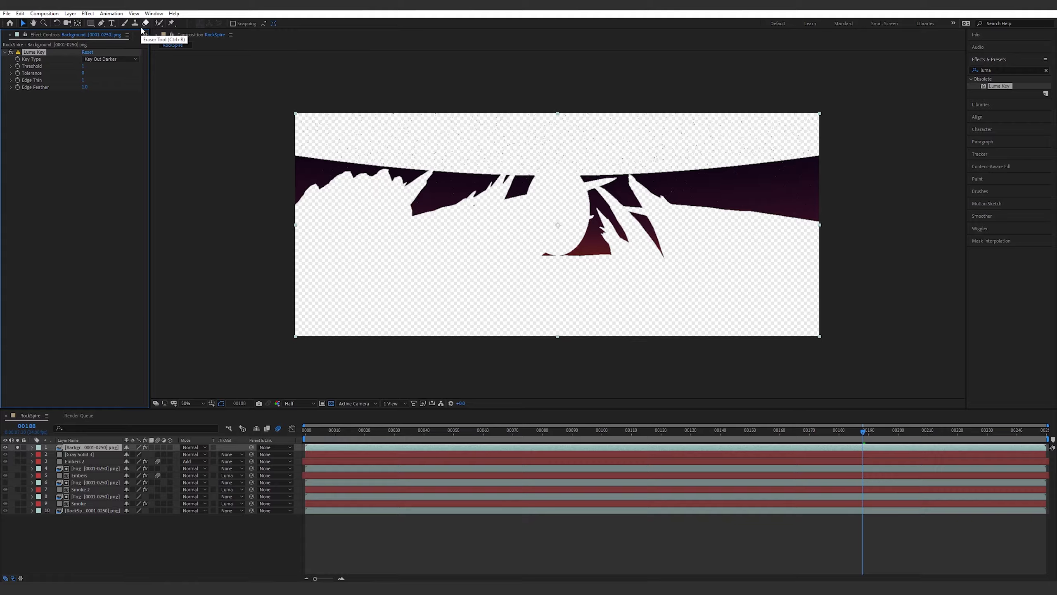
{"action": "left_click", "coordinate": [85, 79]}
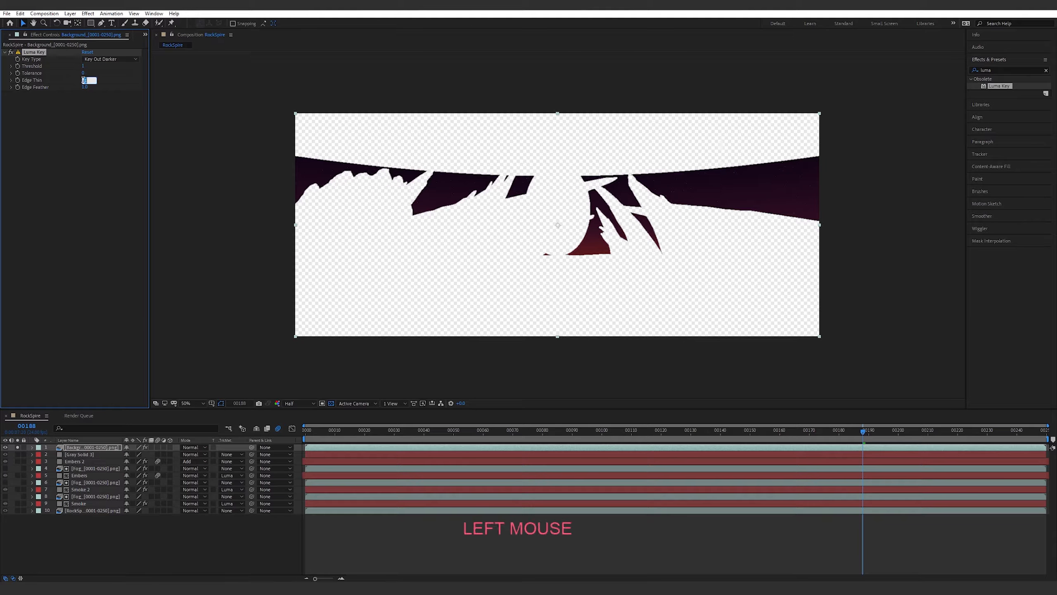
{"action": "type", "text": "0"}
{"action": "key", "text": "Return"}
Try a higher Tolerance on the Luma Key and return it to 0.
{"action": "left_click", "coordinate": [33, 73]}
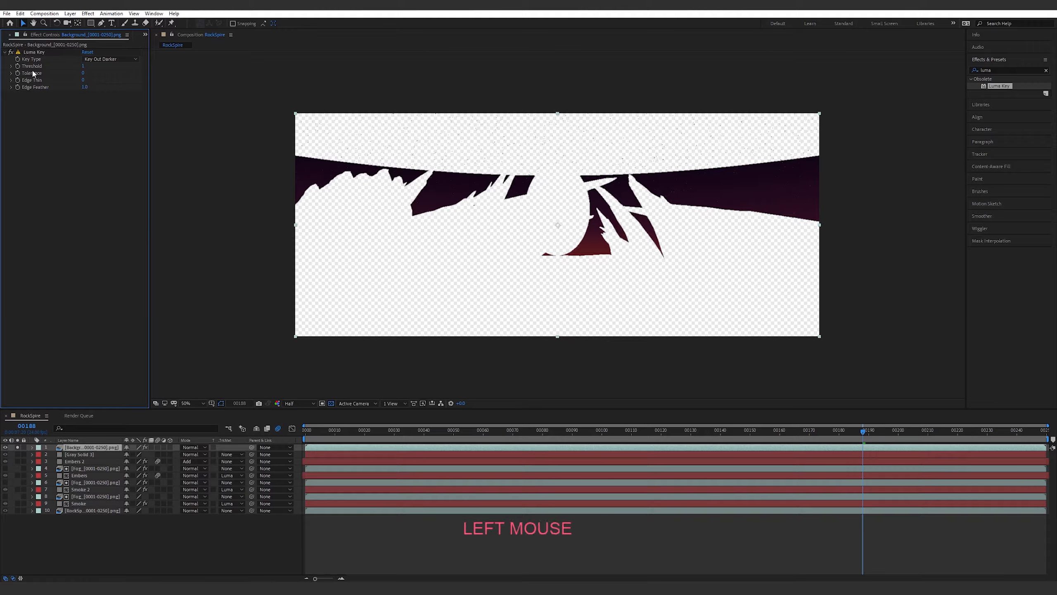
{"action": "left_click_drag", "start_coordinate": [83, 73], "coordinate": [89, 73]}
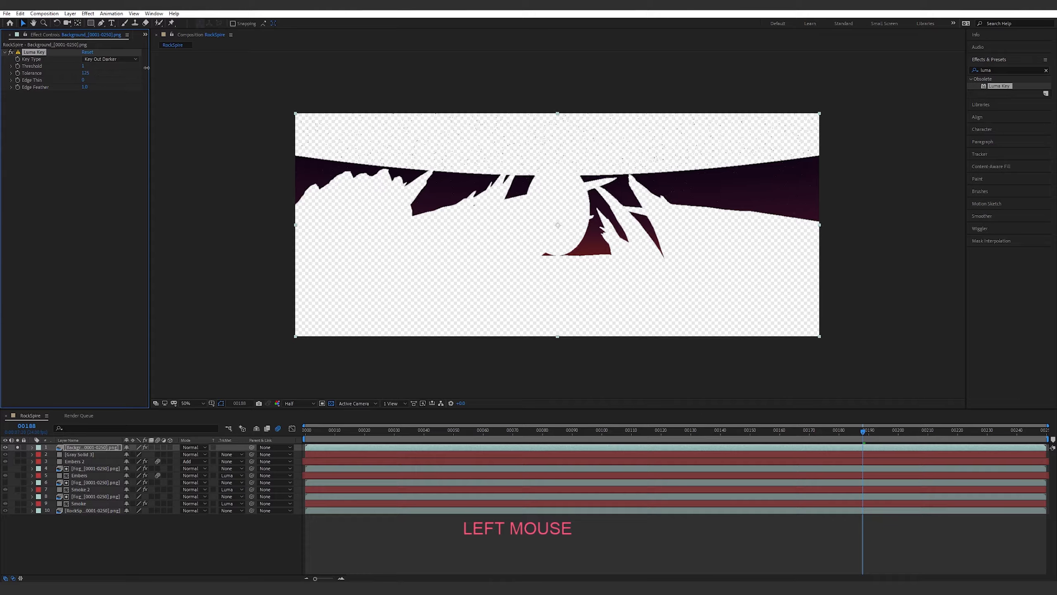
{"action": "left_click", "coordinate": [74, 52]}
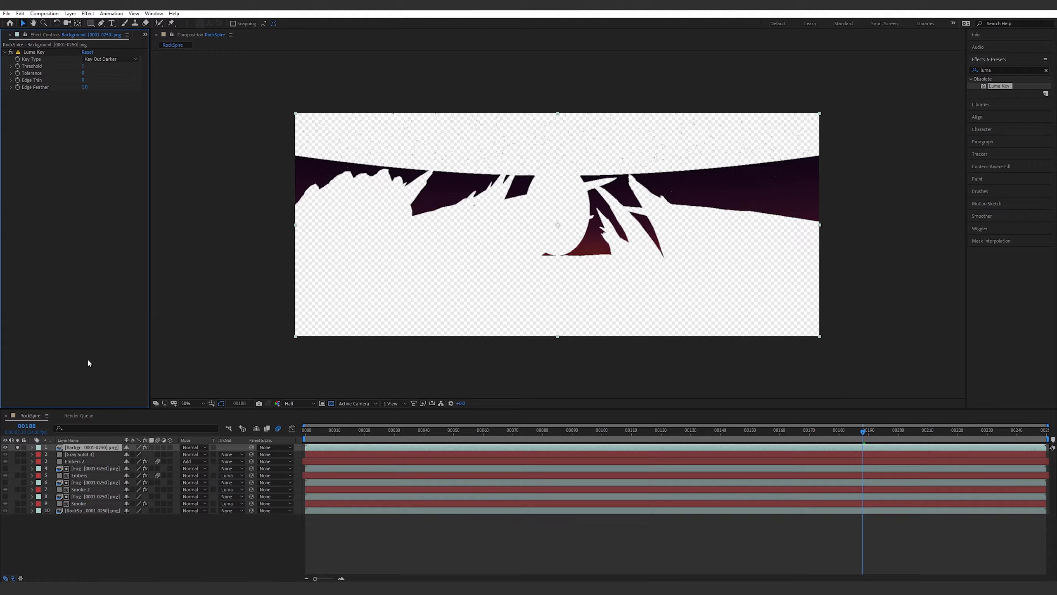
Unsolo and hide the Background layer, and use it as the alpha matte for the masked Gray Solid 3.
{"action": "left_click", "coordinate": [76, 450]}
{"action": "left_click", "coordinate": [18, 449]}
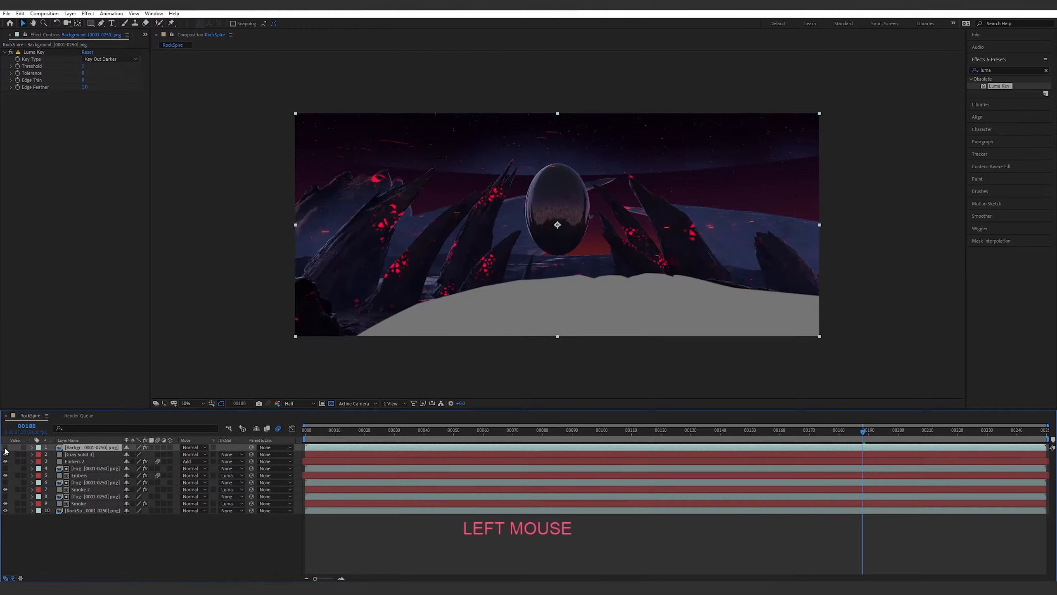
{"action": "left_click", "coordinate": [679, 277]}
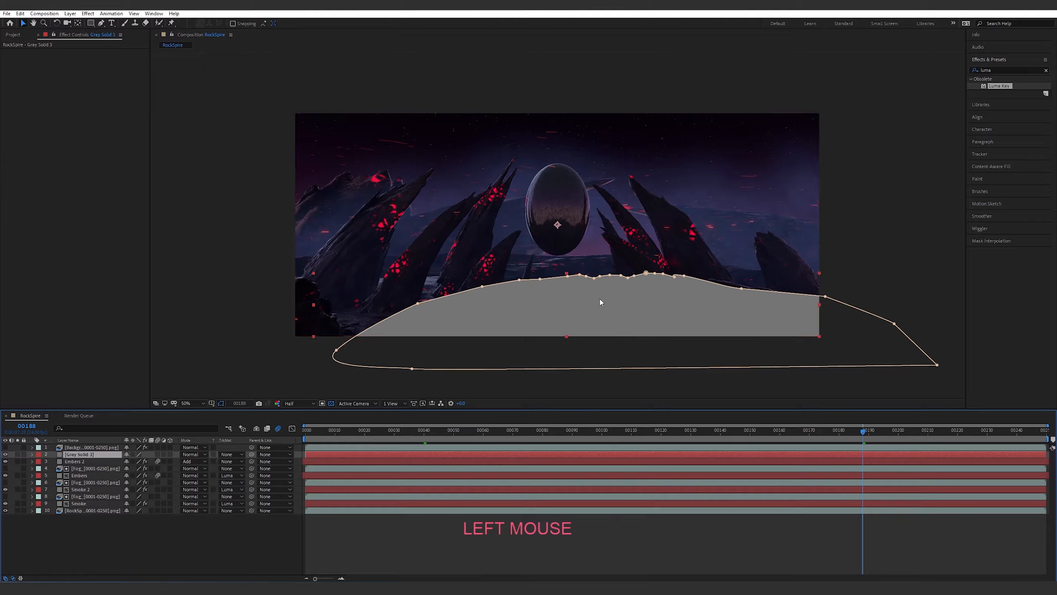
{"action": "left_click", "coordinate": [227, 454]}
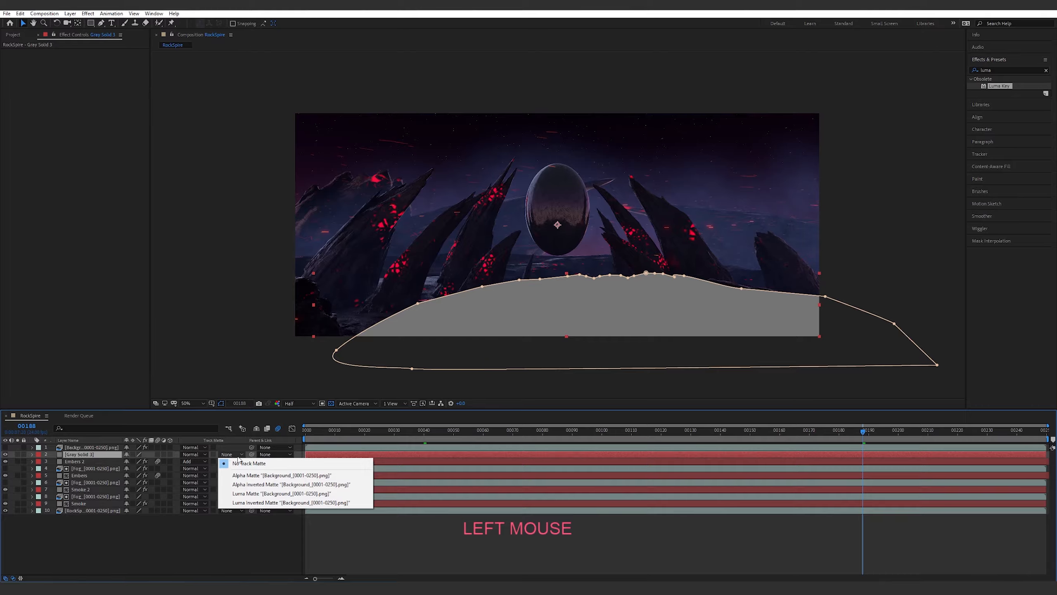
{"action": "left_click", "coordinate": [261, 475]}
At frame 0, shift Gray Solid 3 slightly down and to the right, and apply the Fill effect to it.
{"action": "left_click_drag", "start_coordinate": [851, 434], "coordinate": [276, 467]}
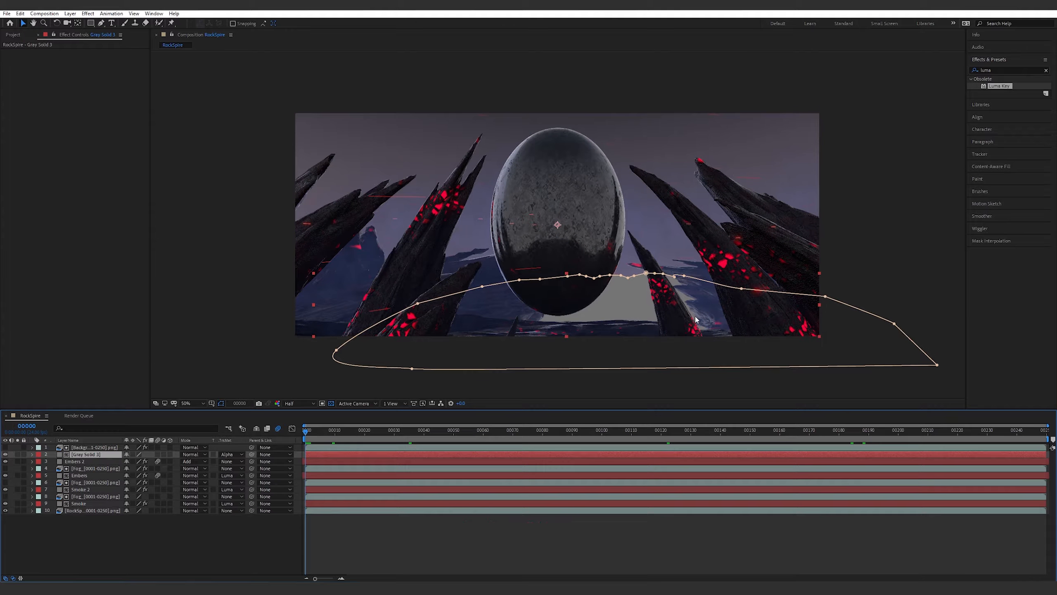
{"action": "left_click_drag", "start_coordinate": [626, 300], "coordinate": [641, 311]}
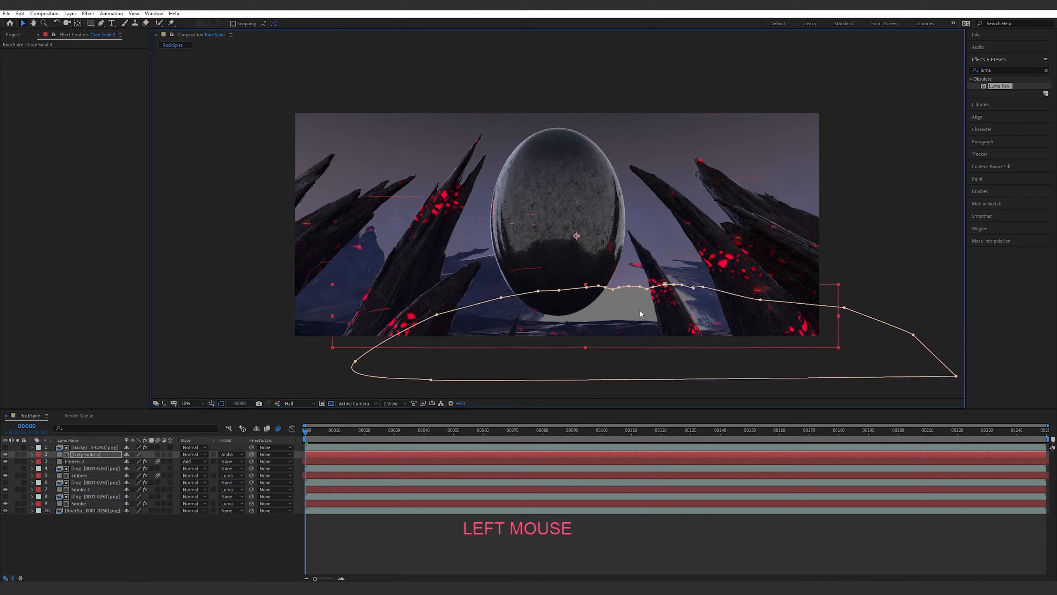
{"action": "left_click", "coordinate": [1000, 70]}
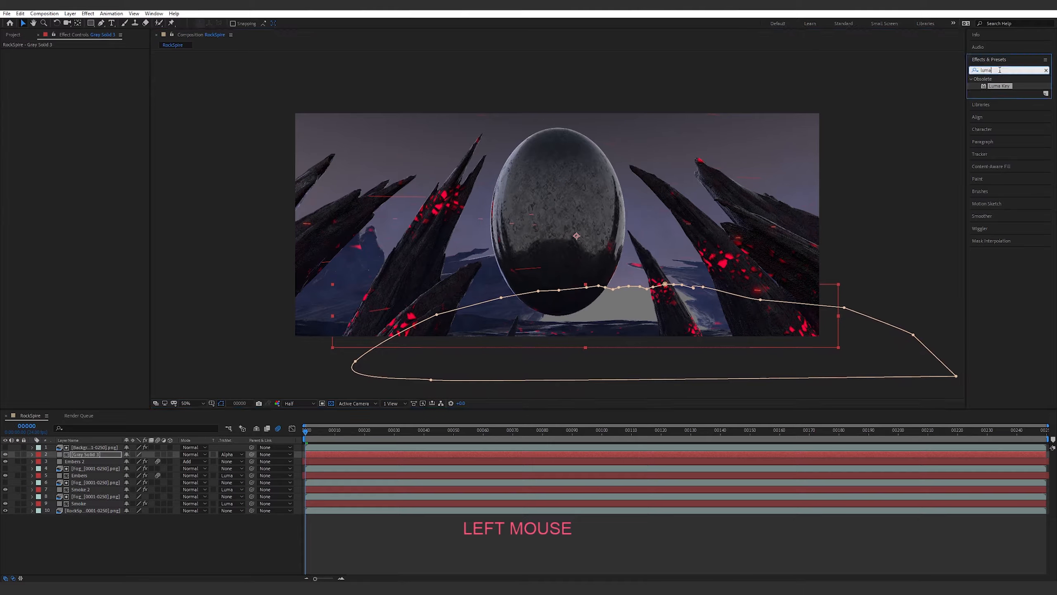
{"action": "type", "text": "fill"}
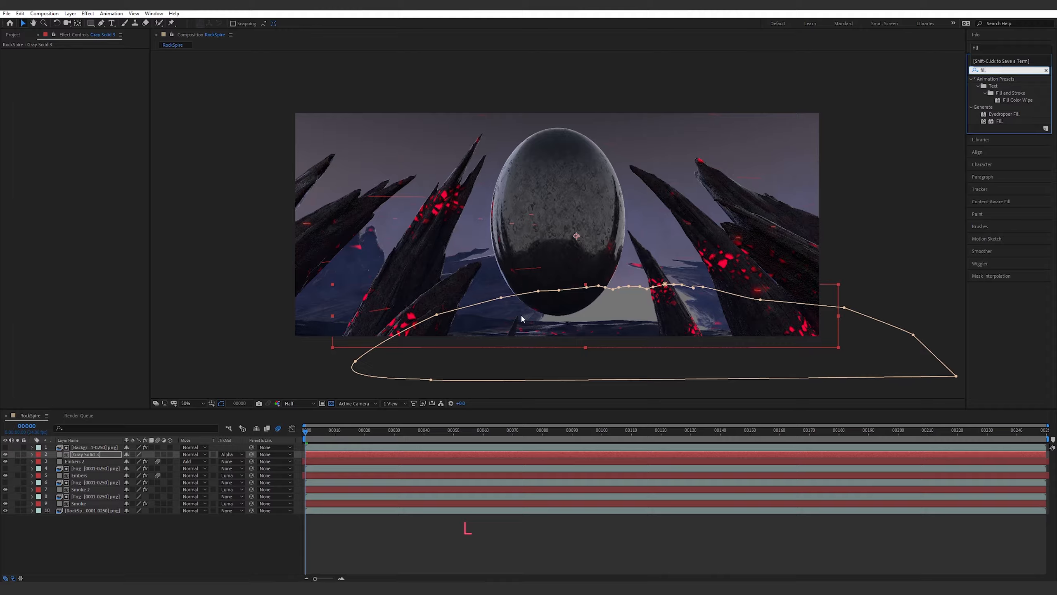
{"action": "left_click_drag", "start_coordinate": [999, 121], "coordinate": [87, 454]}
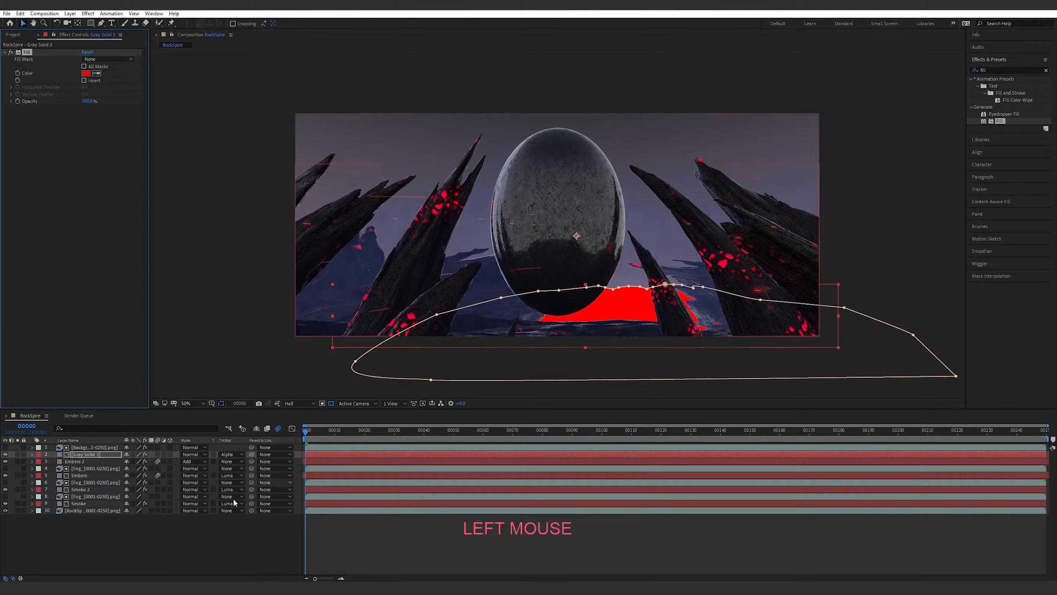
Set Gray Solid 3's Fill colour by sampling the dark rock beside the egg with the RockSpire layer temporarily soloed.
{"action": "left_click", "coordinate": [70, 511]}
{"action": "left_click", "coordinate": [17, 510]}
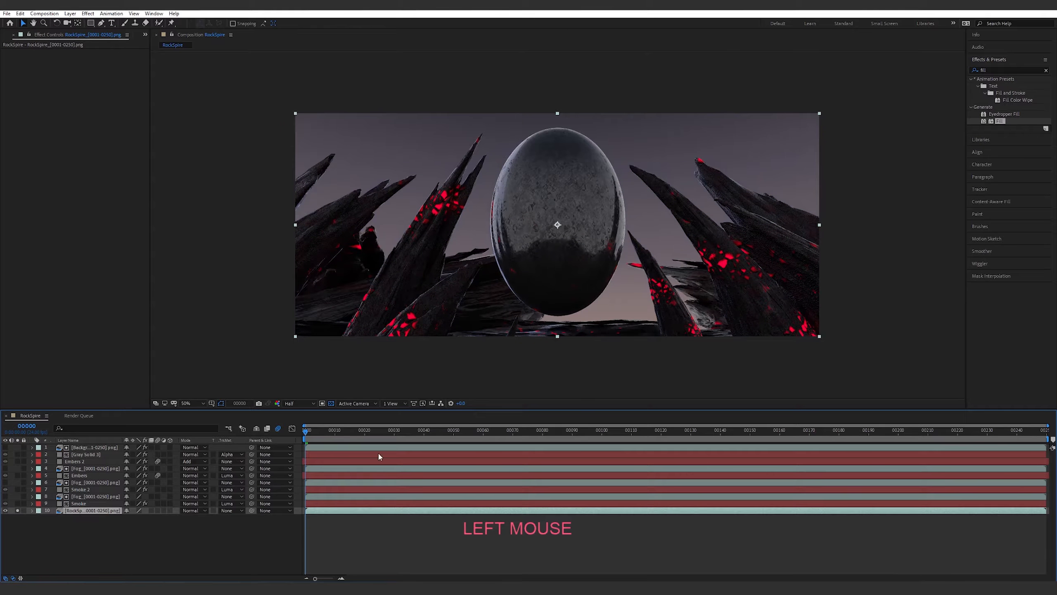
{"action": "left_click", "coordinate": [86, 455]}
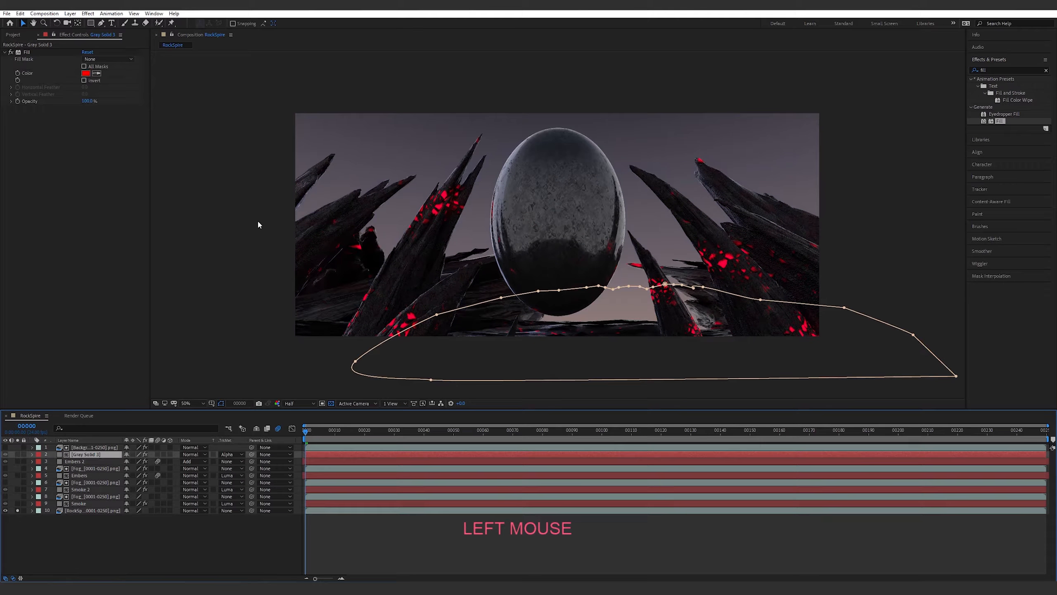
{"action": "left_click", "coordinate": [97, 73]}
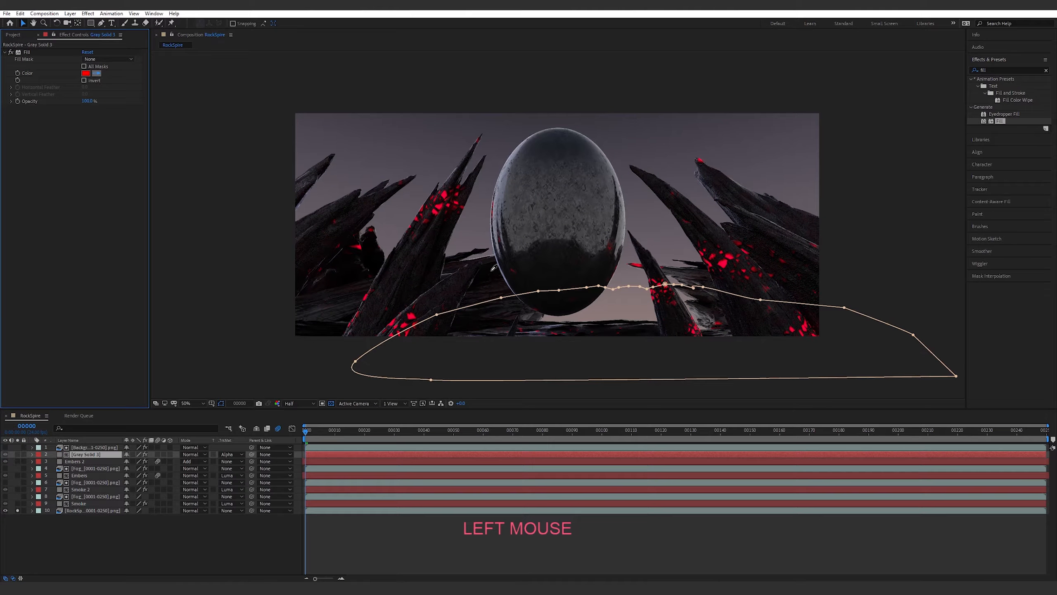
{"action": "left_click", "coordinate": [490, 288]}
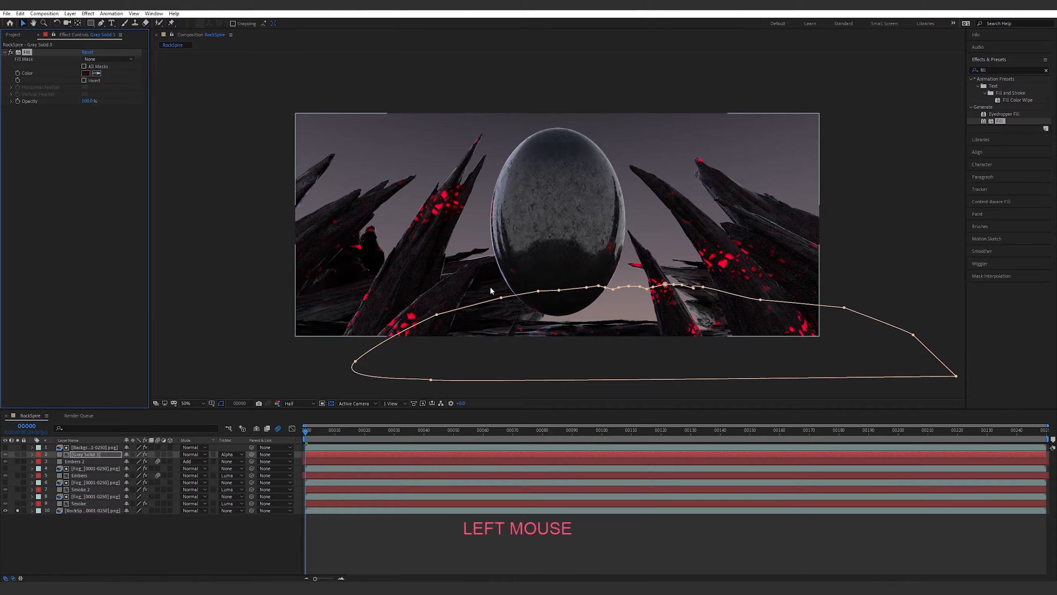
{"action": "left_click", "coordinate": [17, 509]}
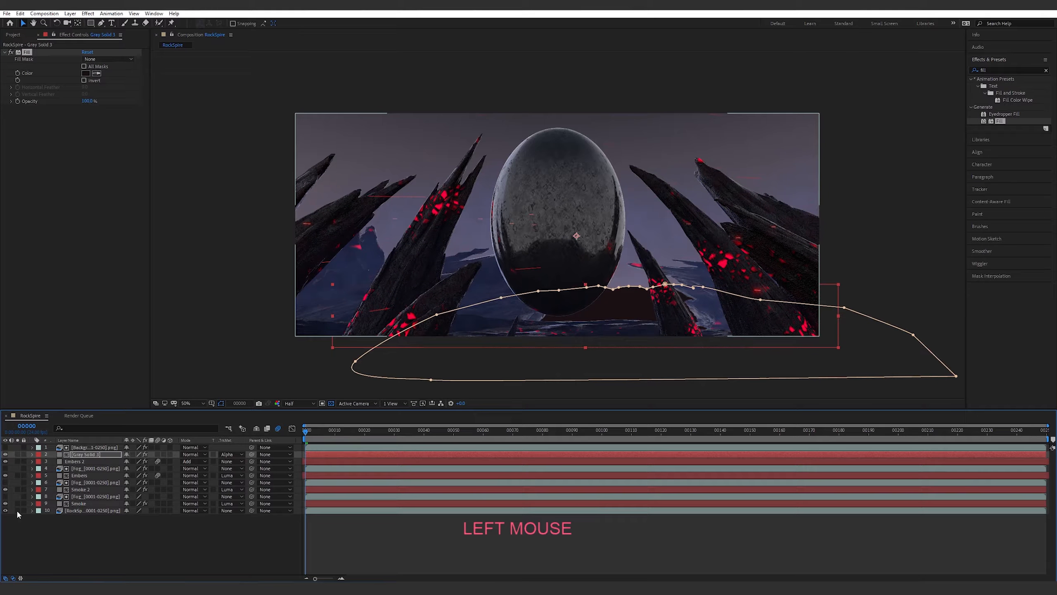
Move the Background and Gray Solid 3 layers together to just above the RockSpire layer in the stack.
{"action": "left_click", "coordinate": [96, 450], "text": "shift"}
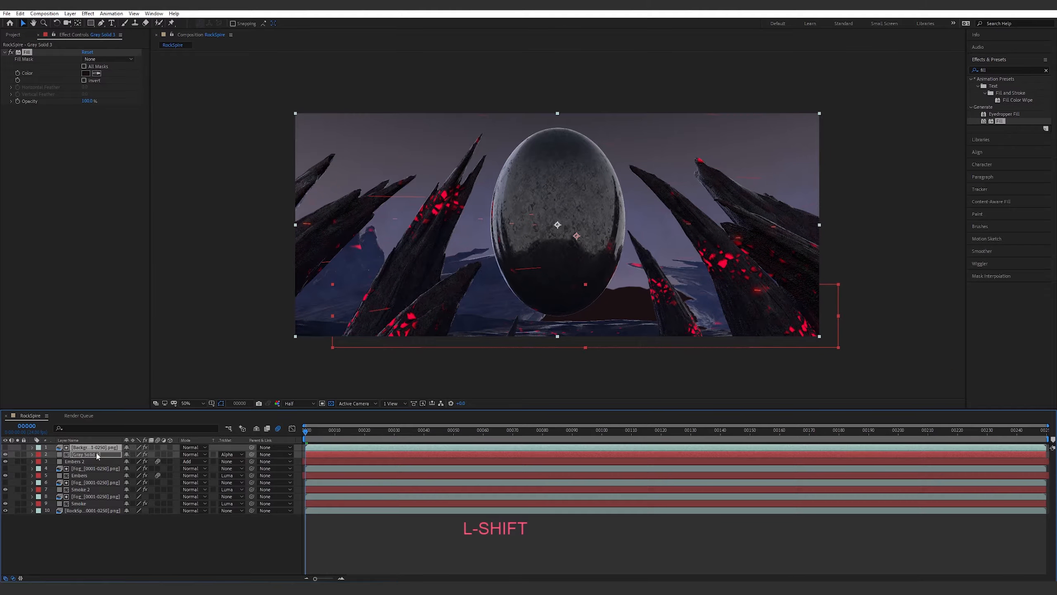
{"action": "left_click_drag", "start_coordinate": [98, 457], "coordinate": [117, 508]}
{"action": "left_click", "coordinate": [81, 512]}
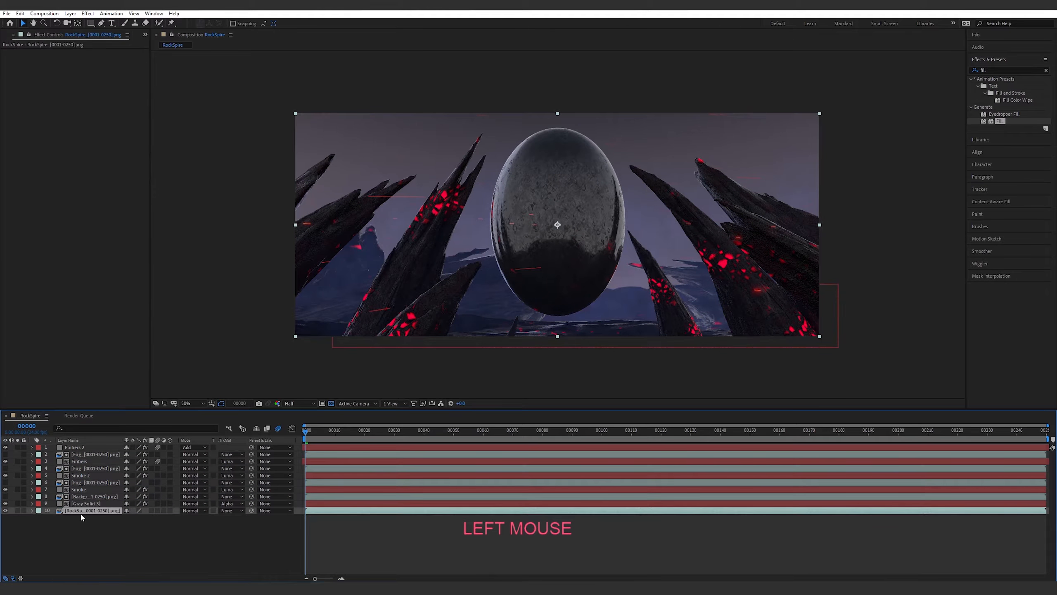
{"action": "left_click", "coordinate": [104, 536]}
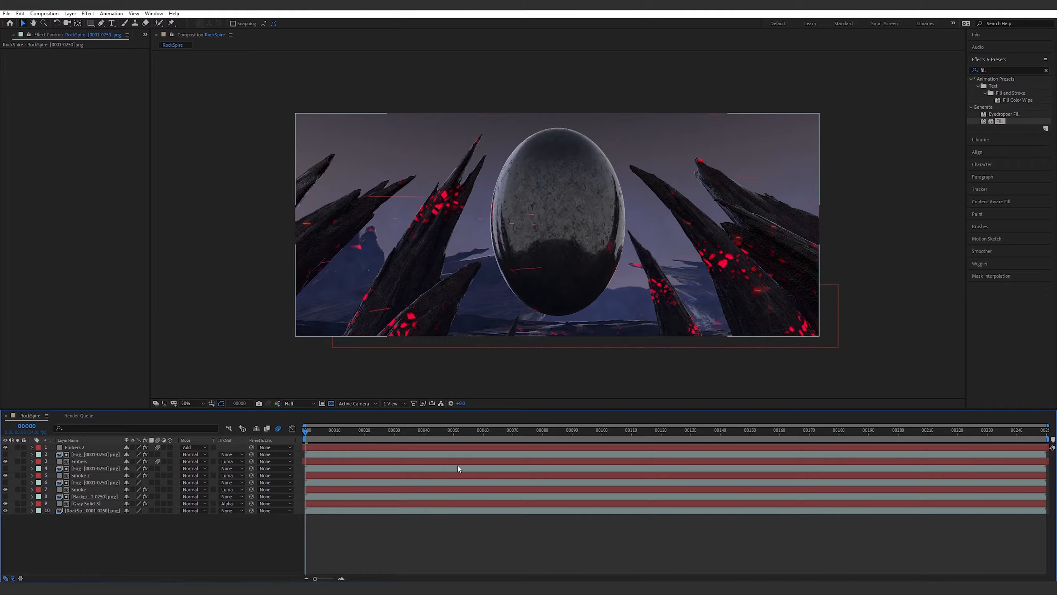
Keyframe Gray Solid 3's Position at 1361, 594 on frame 0 and at 1361, 298 on frame 249.
{"action": "left_click", "coordinate": [94, 502]}
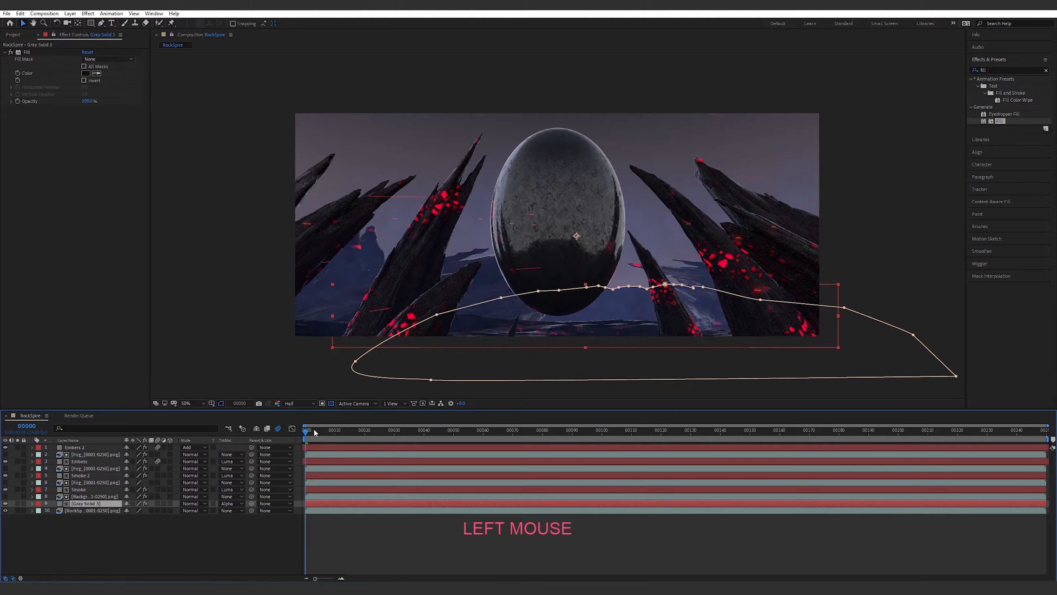
{"action": "left_click_drag", "start_coordinate": [335, 437], "coordinate": [153, 413]}
{"action": "key", "text": "p"}
{"action": "left_click", "coordinate": [53, 511]}
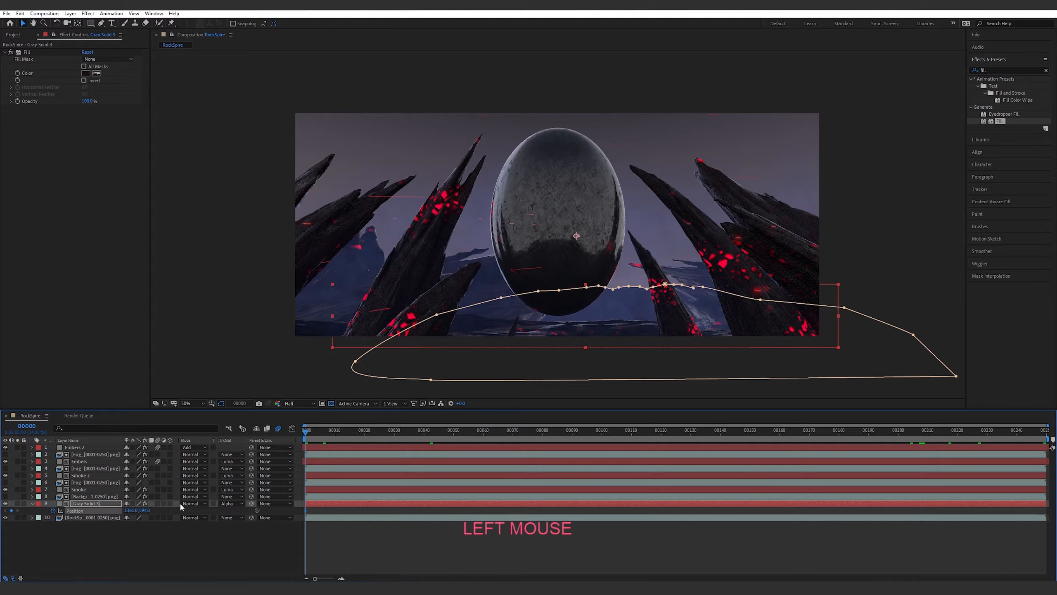
{"action": "left_click_drag", "start_coordinate": [313, 432], "coordinate": [1044, 430]}
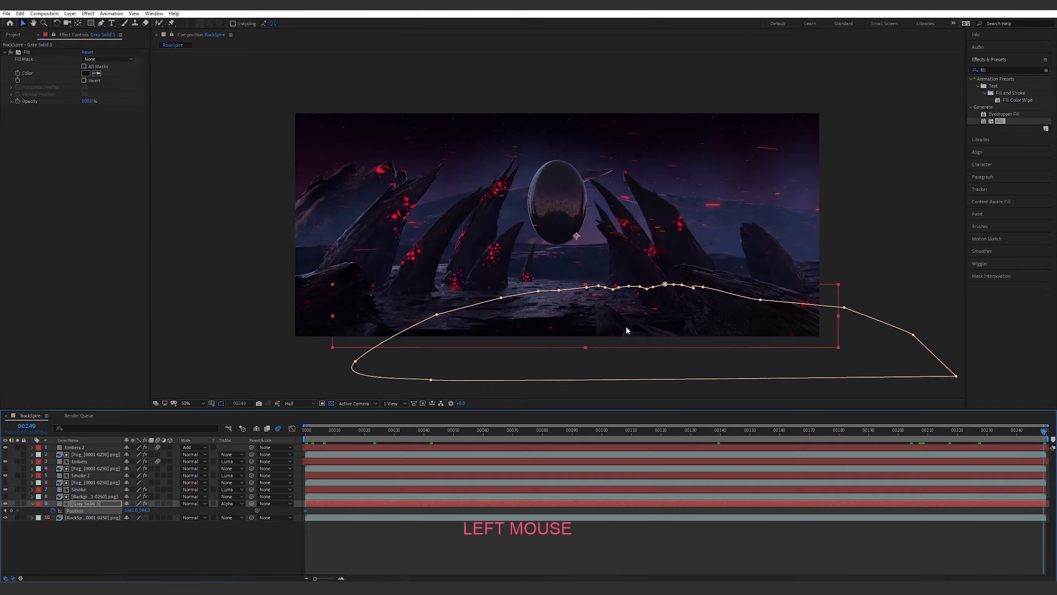
{"action": "left_click_drag", "start_coordinate": [625, 325], "coordinate": [628, 265]}
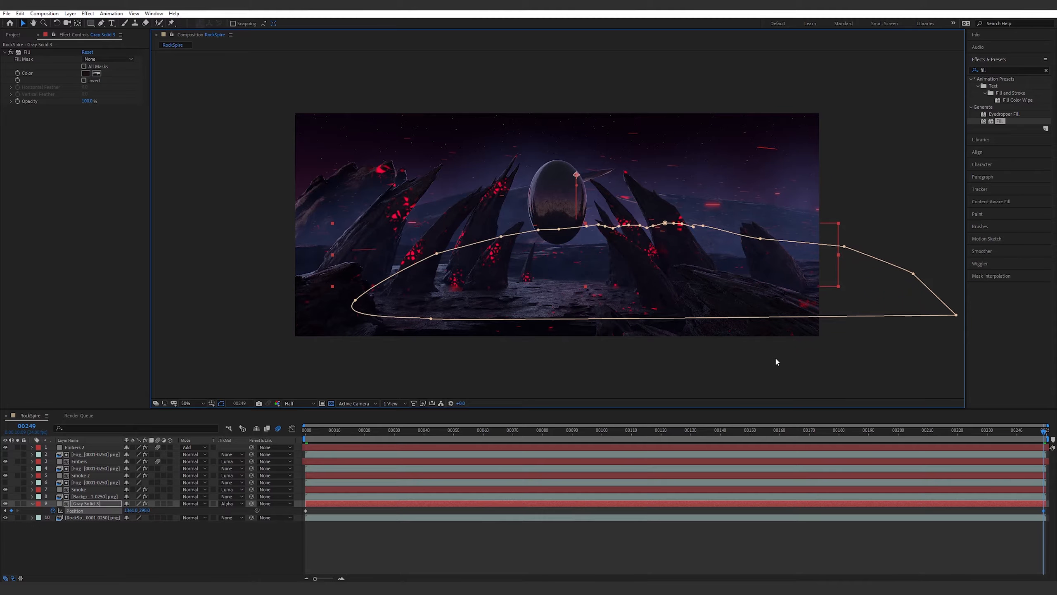
Apply Easy Ease In to the solid's last Position keyframe and Easy Ease Out to its first one.
{"action": "key", "text": "u"}
{"action": "key", "text": "u"}
{"action": "right_click", "coordinate": [1044, 511]}
{"action": "left_click", "coordinate": [1021, 502]}
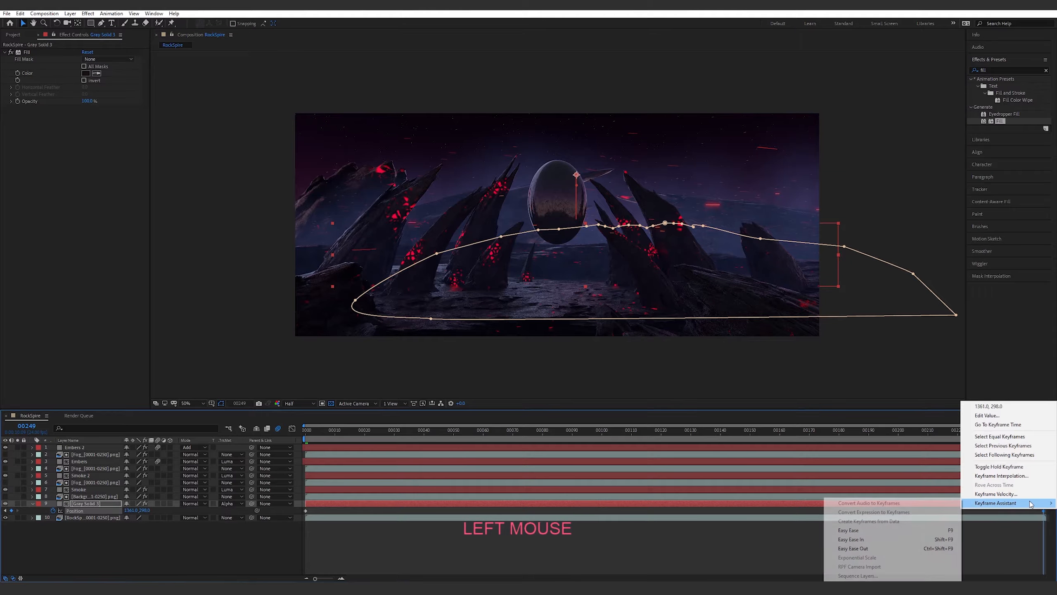
{"action": "left_click", "coordinate": [899, 540]}
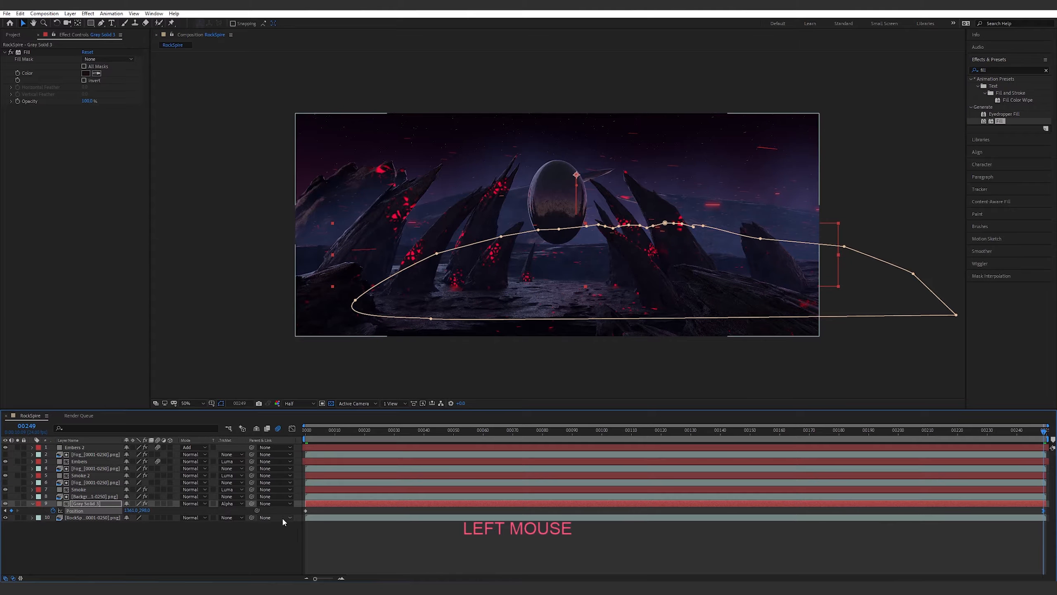
{"action": "right_click", "coordinate": [306, 512]}
{"action": "left_click", "coordinate": [365, 507]}
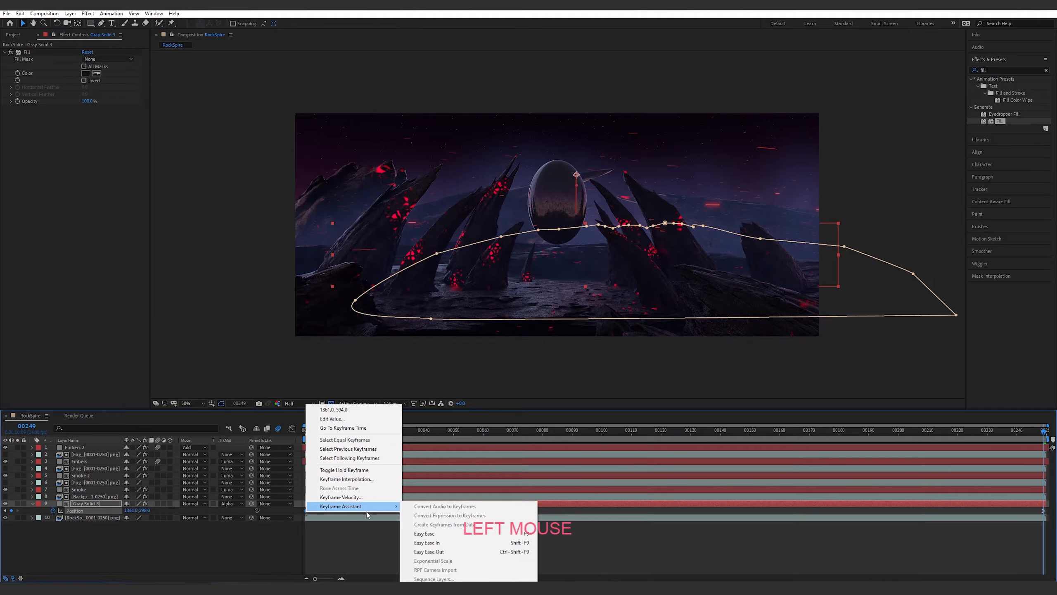
{"action": "left_click", "coordinate": [444, 552]}
{"action": "left_click", "coordinate": [497, 549]}
Preview the composite from frame 0 and again from frame 166 to check the animated solid.
{"action": "left_click_drag", "start_coordinate": [315, 437], "coordinate": [267, 437]}
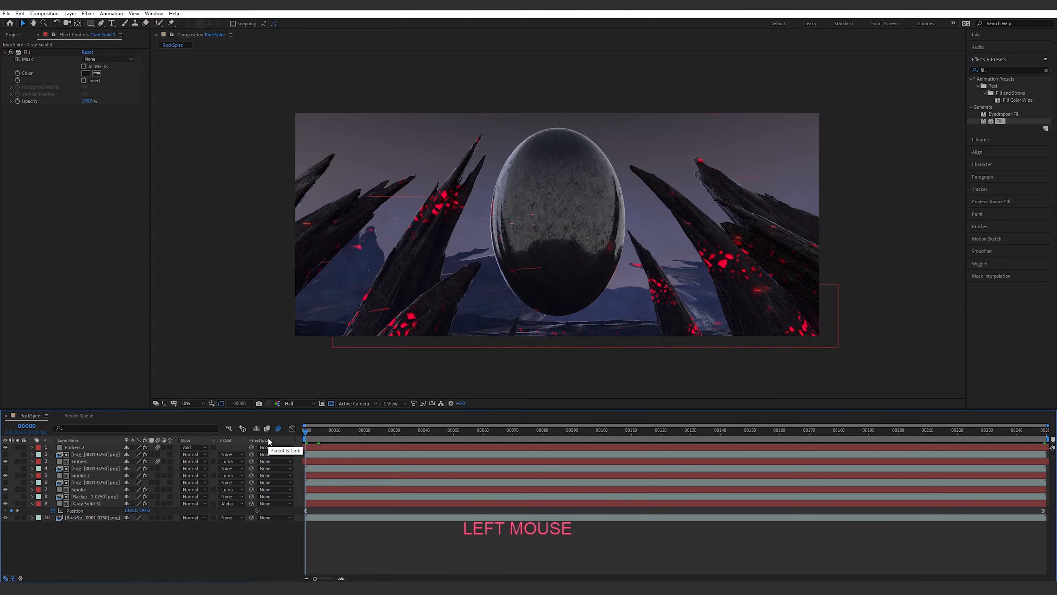
{"action": "key", "text": "space"}
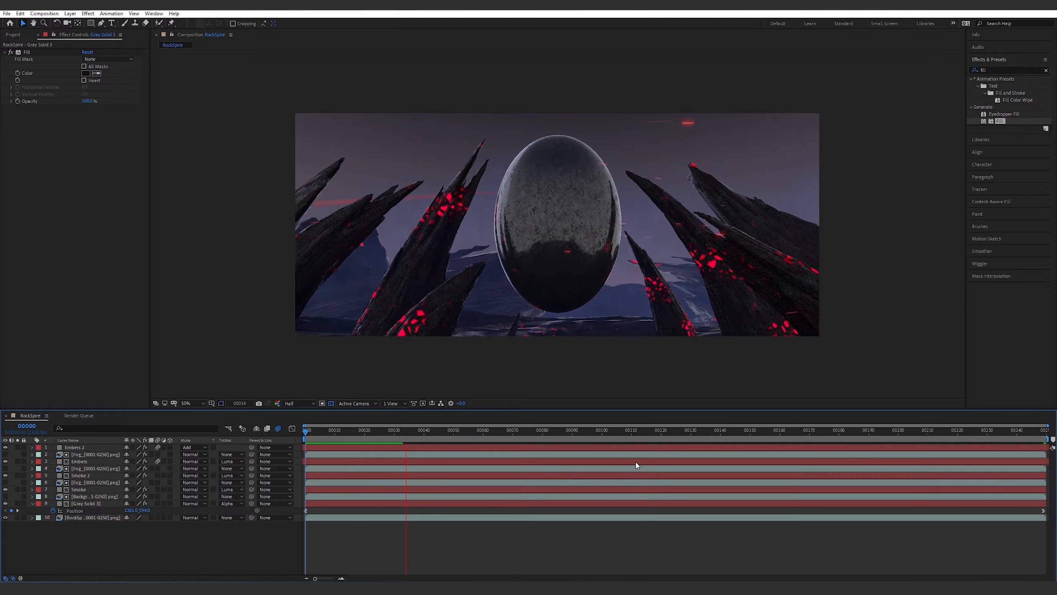
{"action": "key", "text": "space"}
{"action": "left_click_drag", "start_coordinate": [441, 433], "coordinate": [797, 432]}
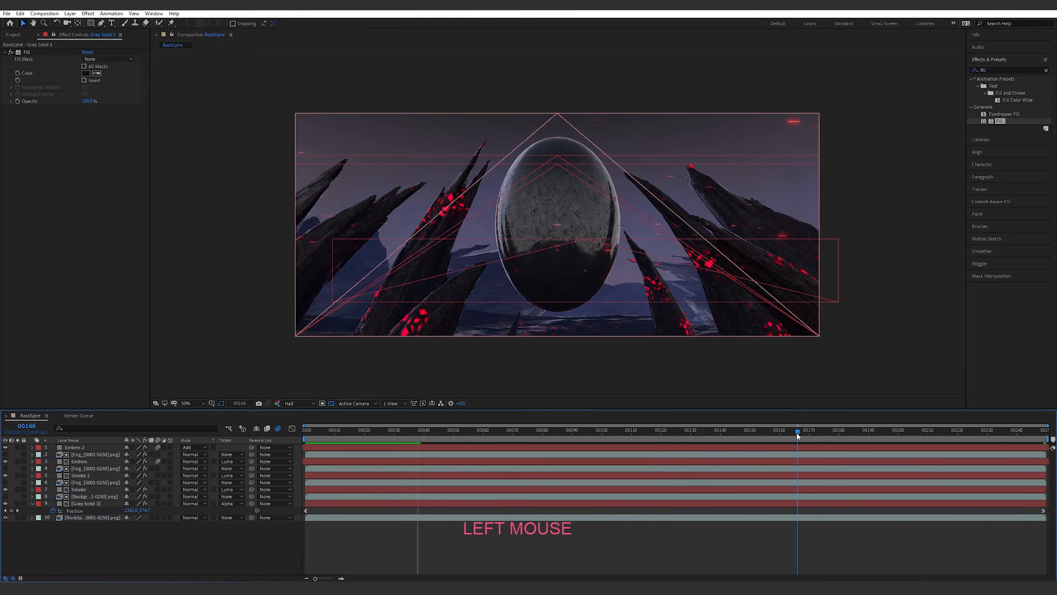
{"action": "key", "text": "space"}
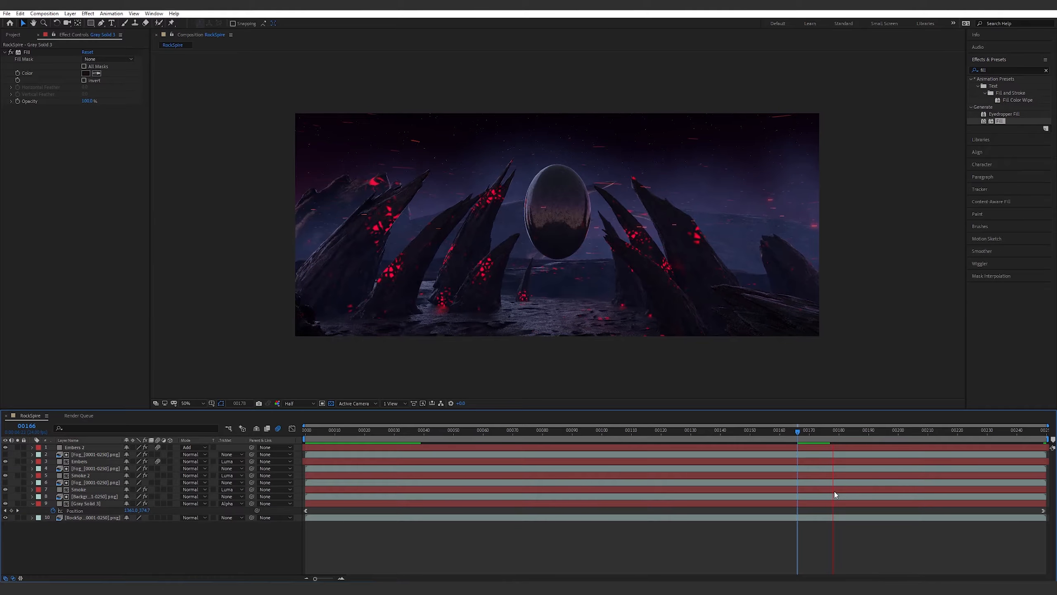
{"action": "key", "text": "space"}
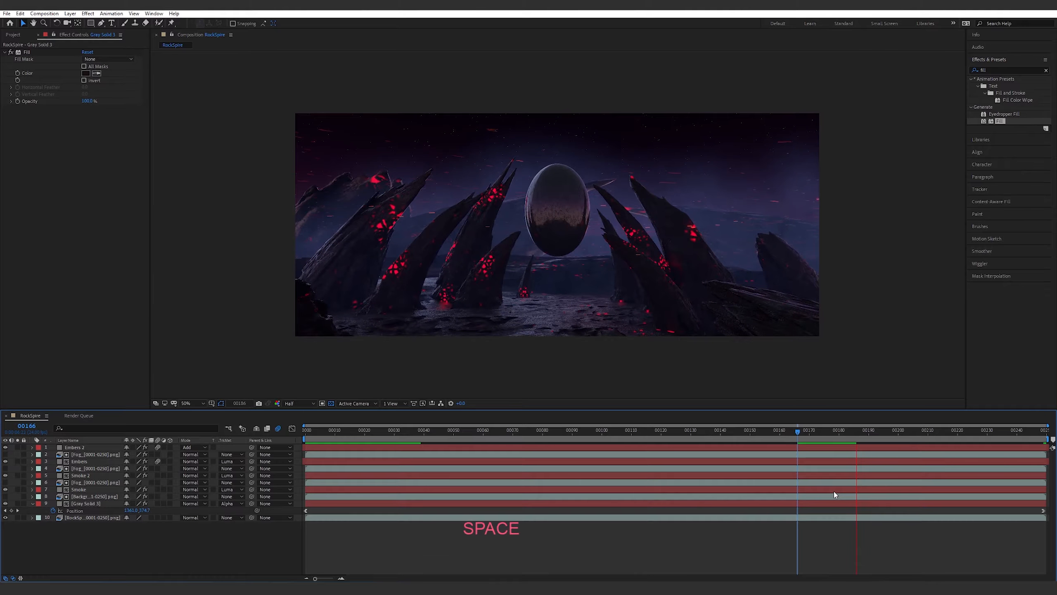
{"action": "left_click", "coordinate": [600, 540]}
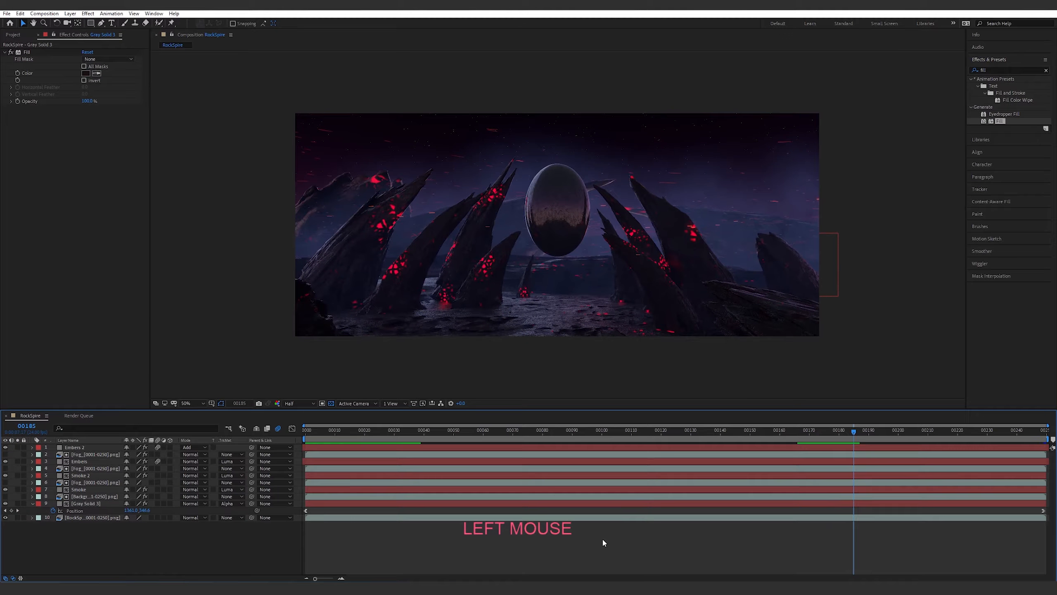
Collapse Gray Solid 3's properties and add a new adjustment layer at the top of the RockSpire composition.
{"action": "left_click", "coordinate": [32, 504]}
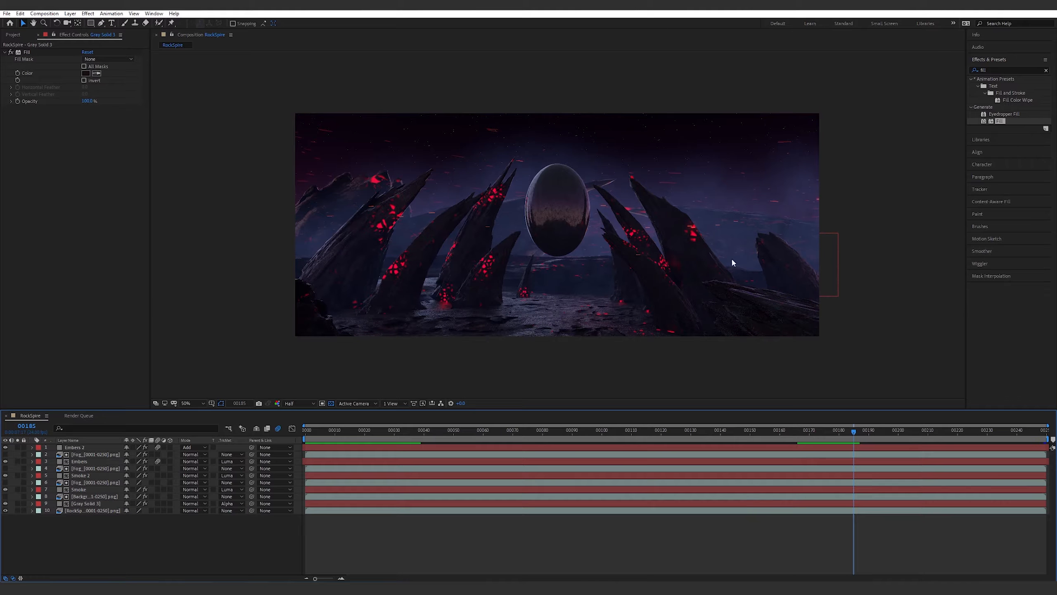
{"action": "right_click", "coordinate": [120, 544]}
{"action": "left_click", "coordinate": [171, 450]}
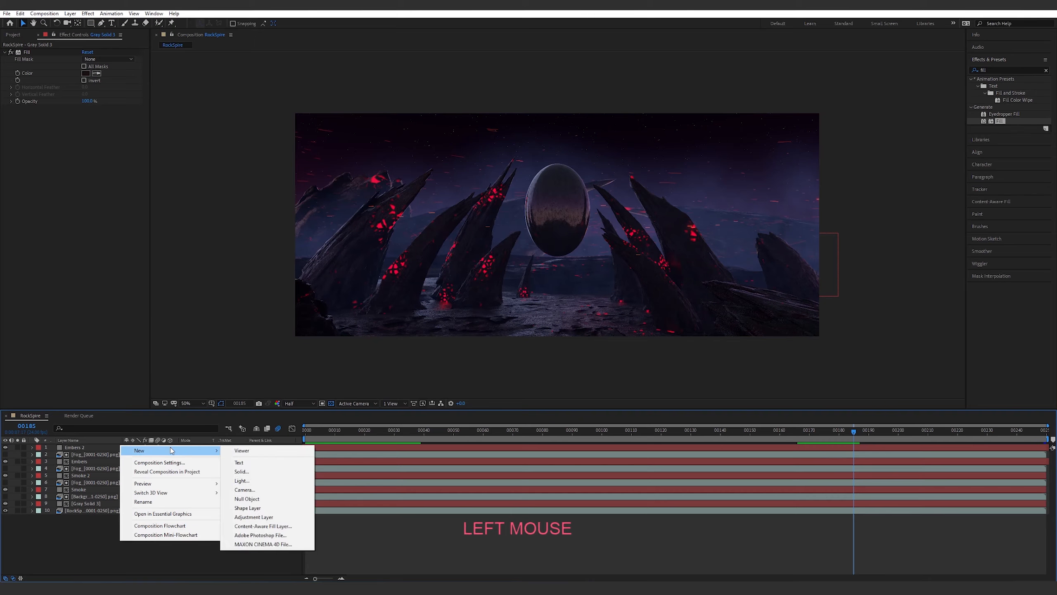
{"action": "left_click", "coordinate": [255, 516]}
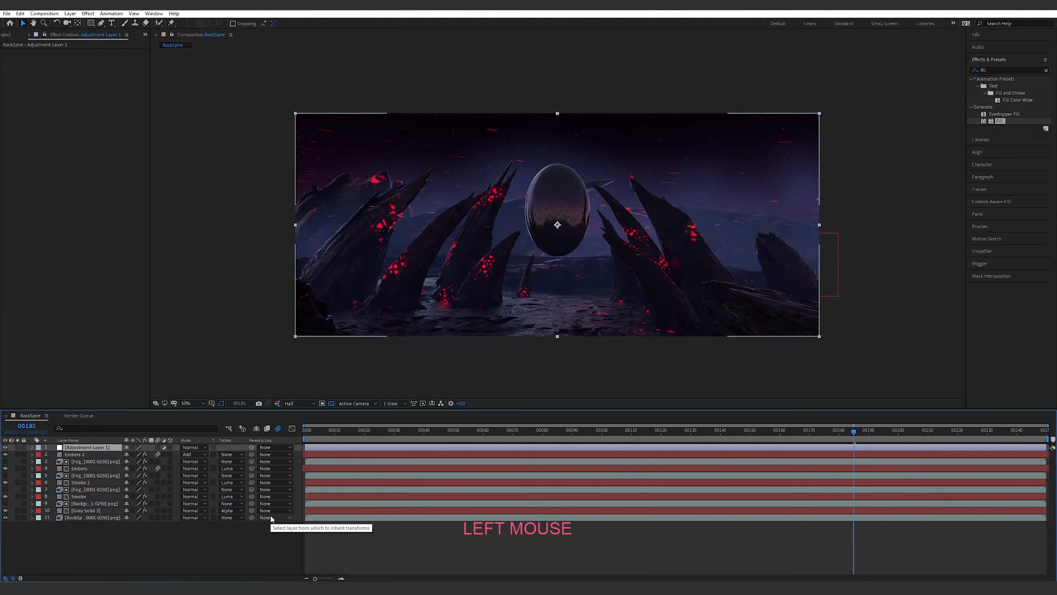
Rename the new adjustment layer at the top of the composition as Vinette.
{"action": "key", "text": "Return"}
{"action": "type", "text": "V"}
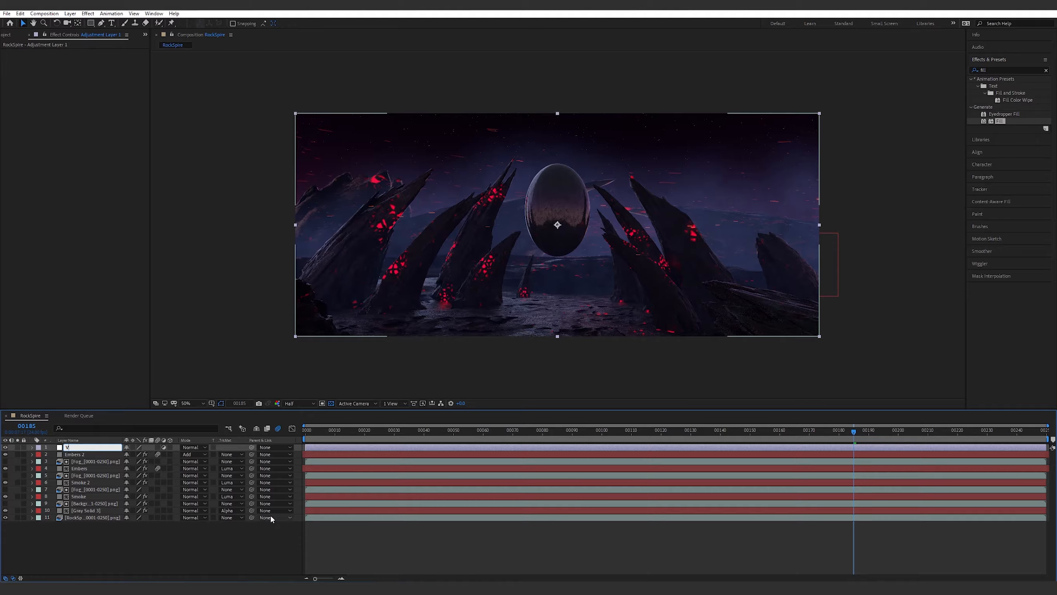
{"action": "type", "text": "inette"}
{"action": "key", "text": "Return"}
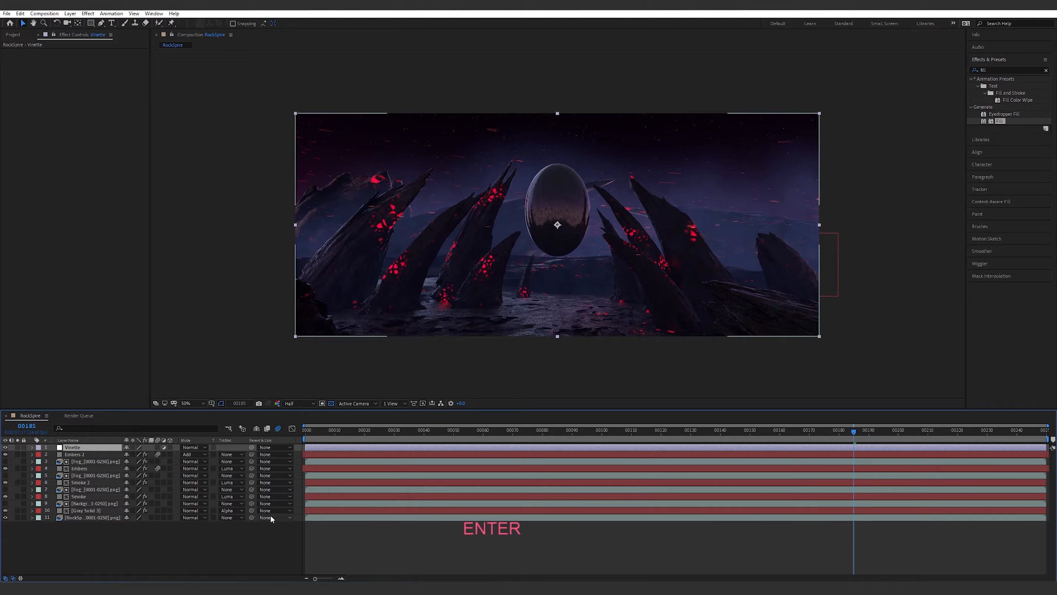
Add an elliptical mask spanning the full frame to the Vinette layer.
{"action": "left_click", "coordinate": [89, 439]}
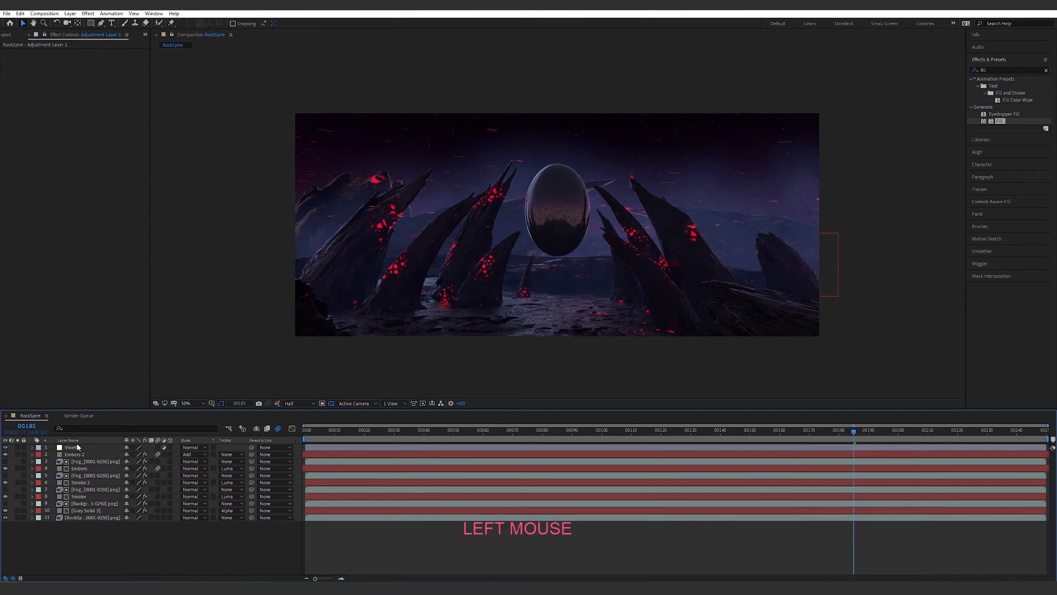
{"action": "left_click", "coordinate": [81, 446]}
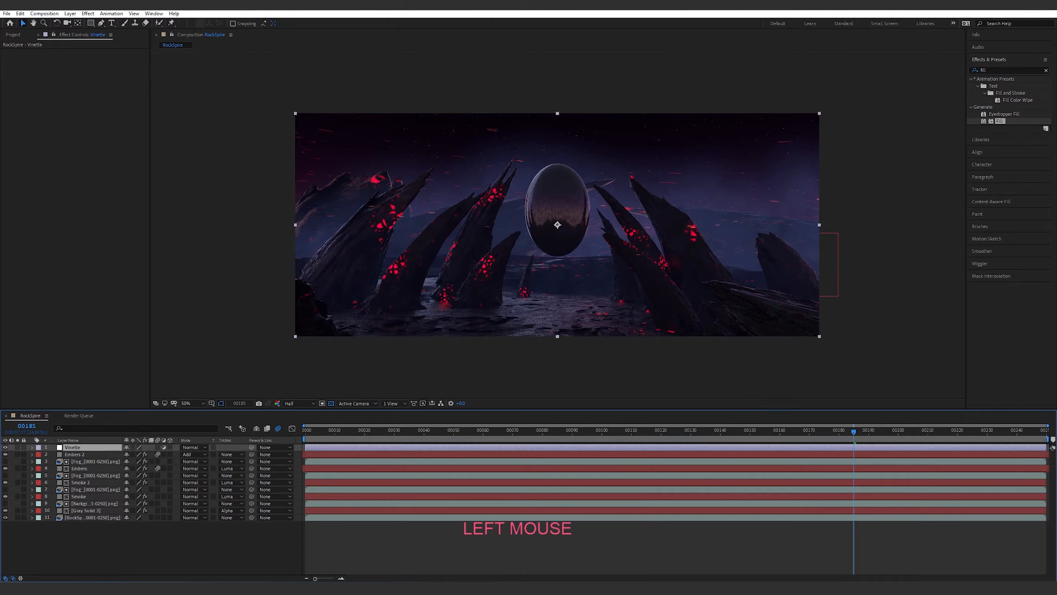
{"action": "left_click_drag", "start_coordinate": [91, 23], "coordinate": [119, 44]}
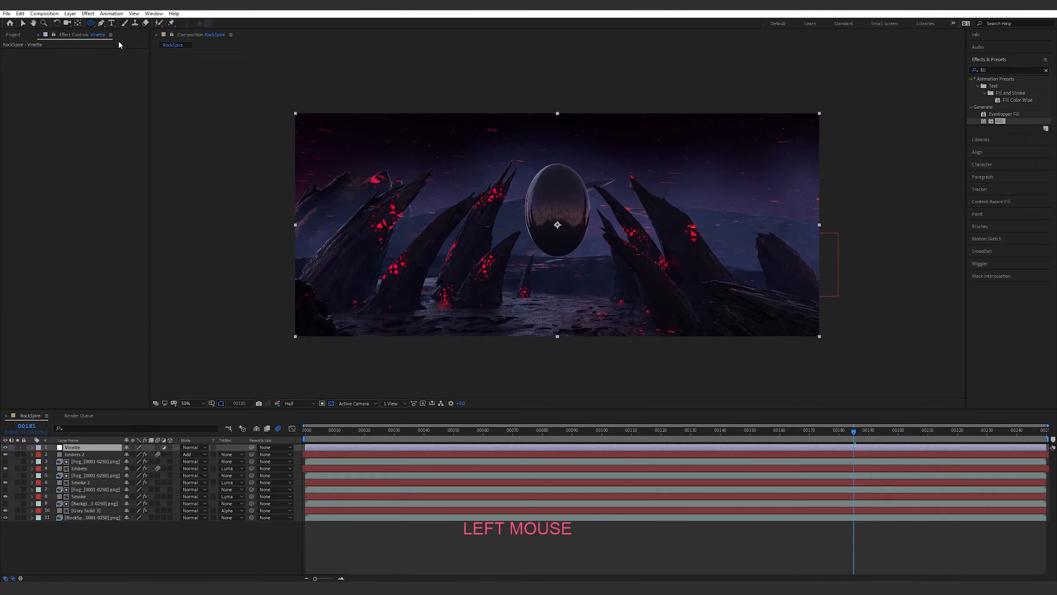
{"action": "double_click", "coordinate": [91, 23]}
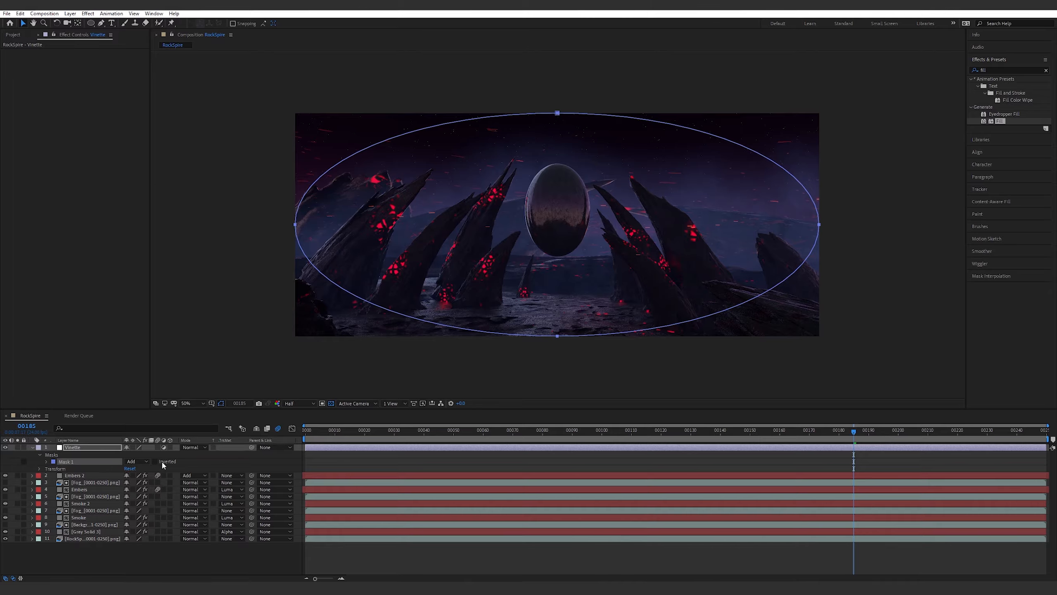
Apply the Curves effect to the Vinette layer and pull its RGB curve far down to darken the image strongly.
{"action": "left_click", "coordinate": [998, 70]}
{"action": "type", "text": "c"}
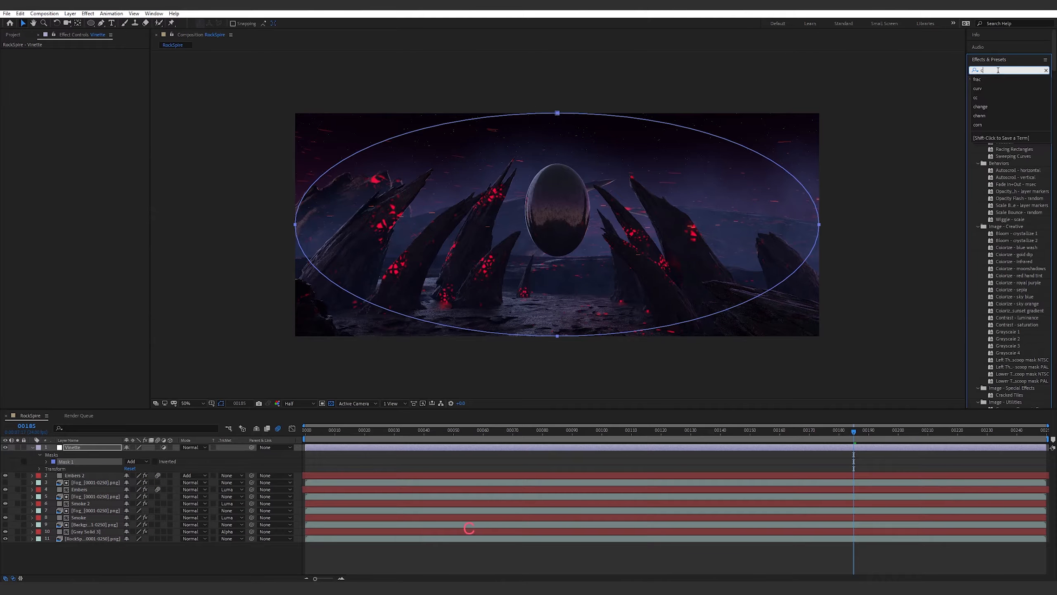
{"action": "type", "text": "urves"}
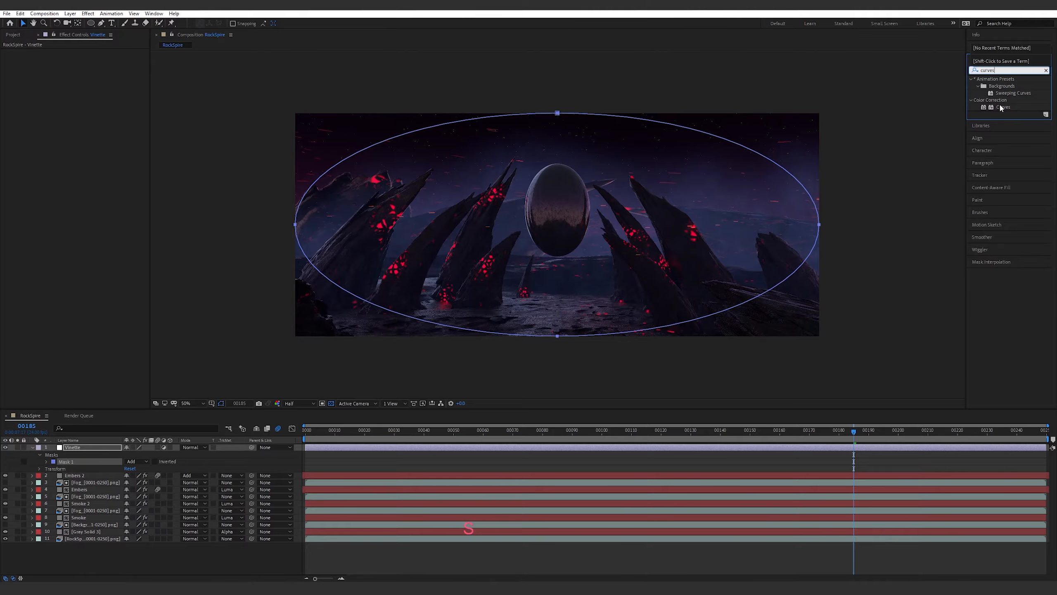
{"action": "left_click_drag", "start_coordinate": [1001, 108], "coordinate": [75, 447]}
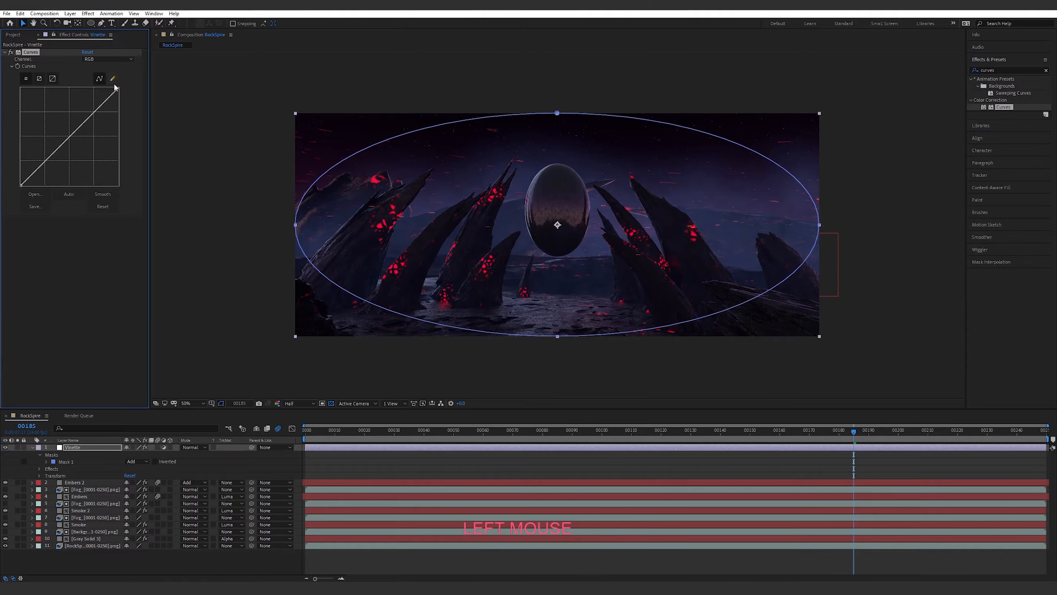
{"action": "left_click_drag", "start_coordinate": [118, 89], "coordinate": [84, 178]}
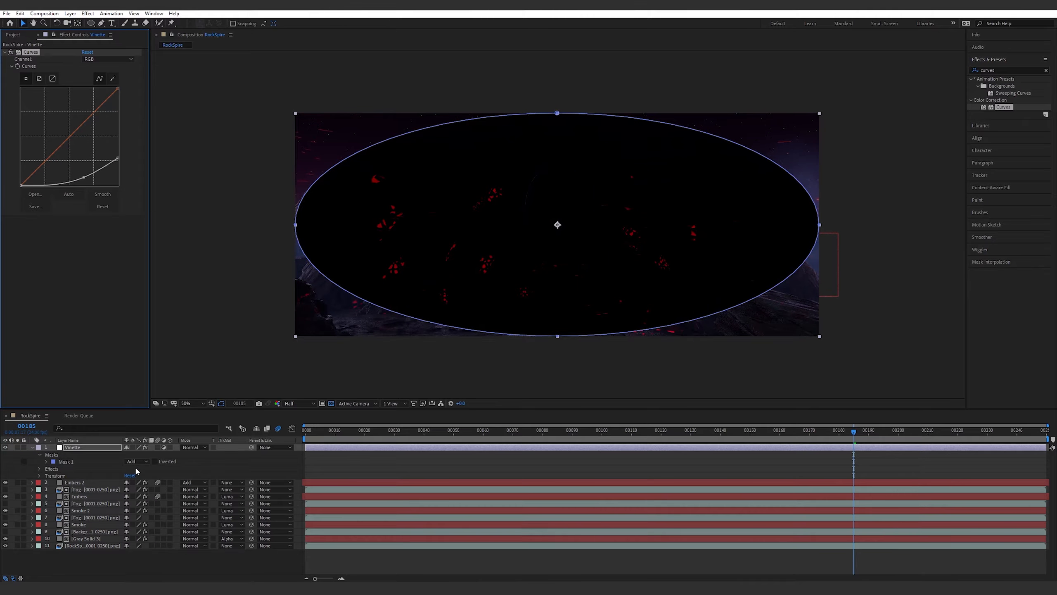
Invert the Vinette layer's elliptical mask and set its Mask Feather to about 219 pixels.
{"action": "left_click", "coordinate": [156, 462]}
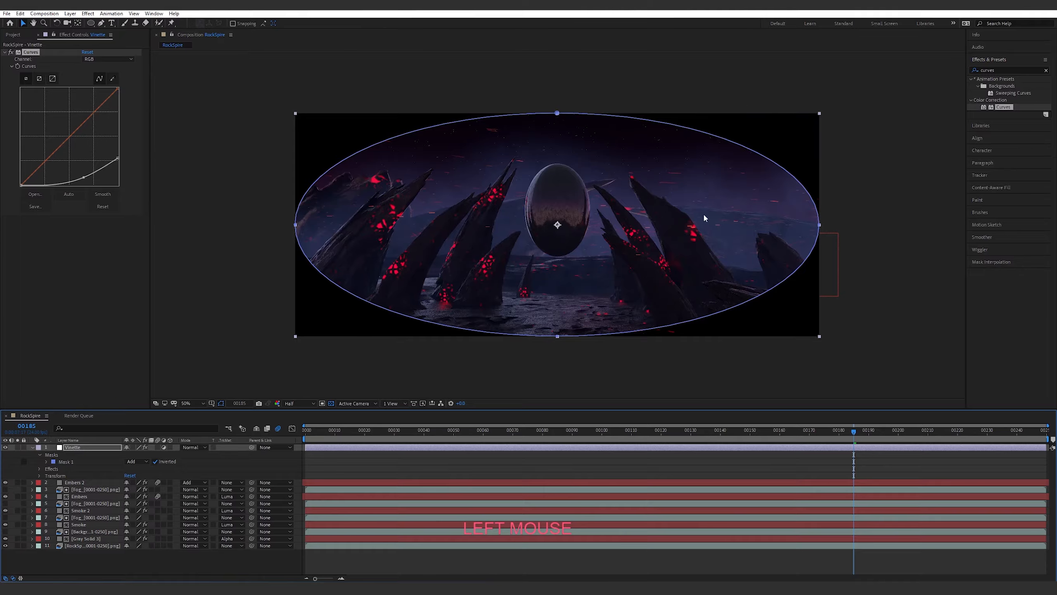
{"action": "key", "text": "f"}
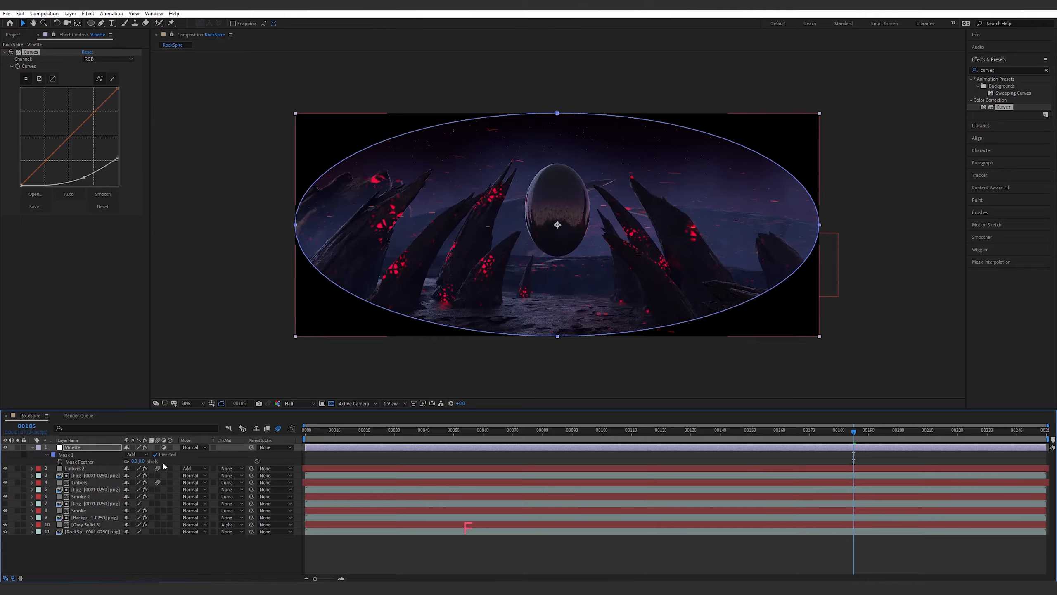
{"action": "left_click_drag", "start_coordinate": [145, 461], "coordinate": [224, 457]}
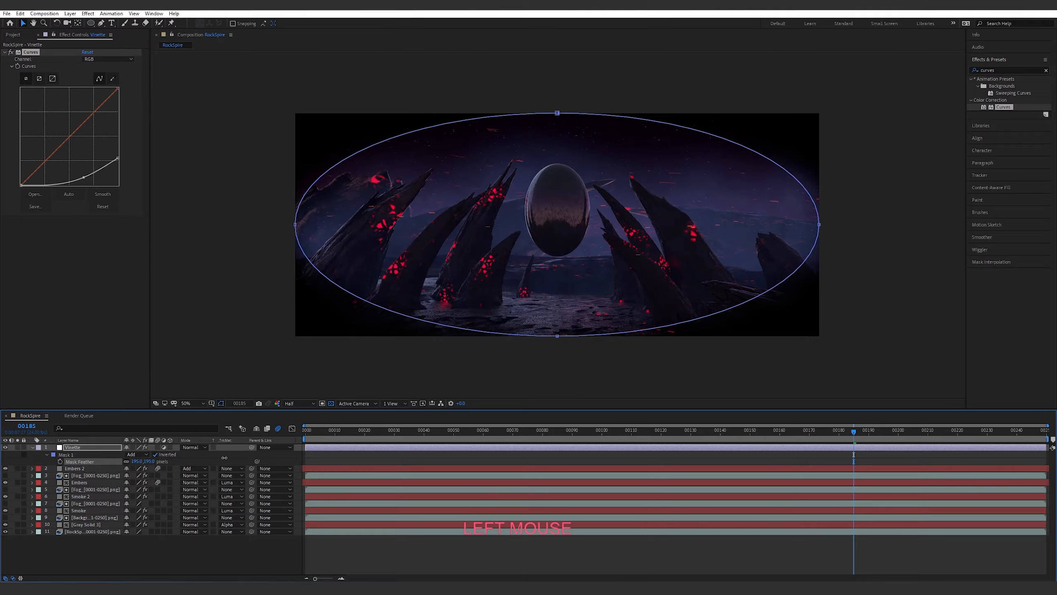
{"action": "left_click", "coordinate": [102, 453]}
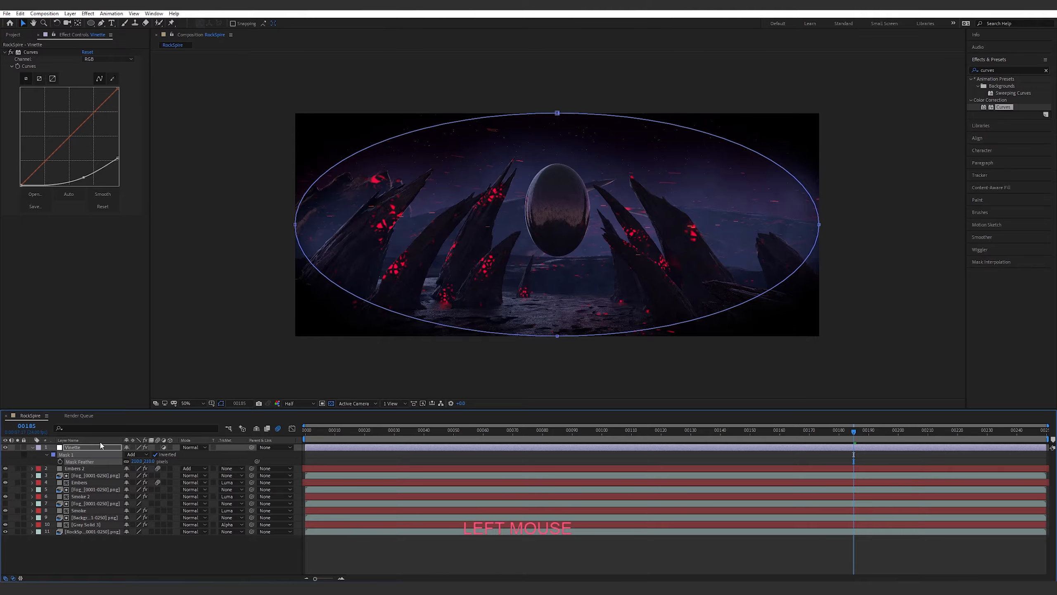
Lower the Vinette adjustment layer's Opacity to about 39% and compare the image with its darkened edges.
{"action": "left_click", "coordinate": [99, 440]}
{"action": "left_click", "coordinate": [93, 447]}
{"action": "key", "text": "t"}
{"action": "left_click_drag", "start_coordinate": [128, 455], "coordinate": [89, 460]}
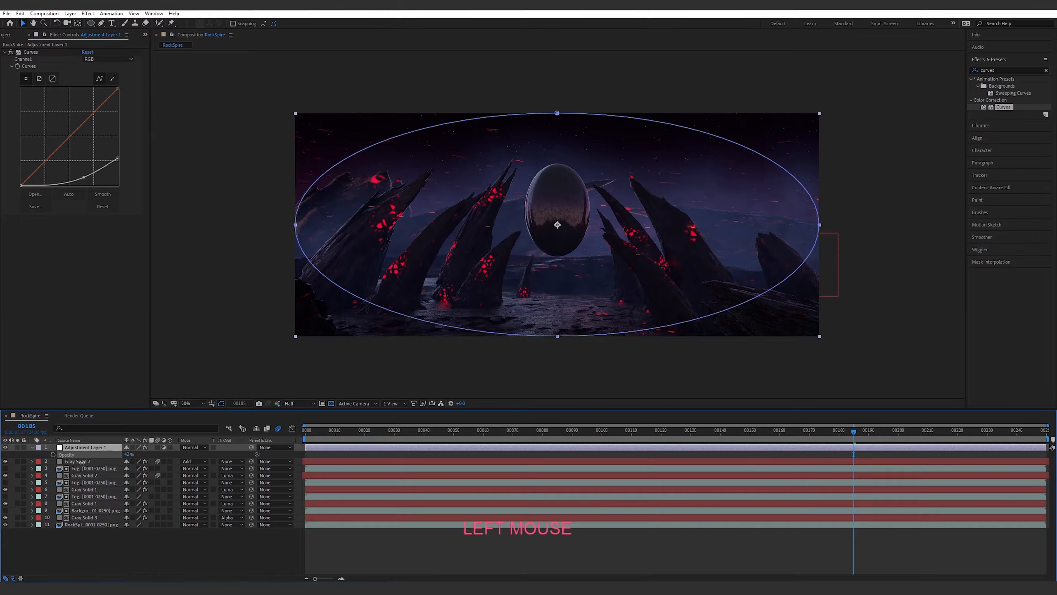
{"action": "left_click", "coordinate": [168, 563]}
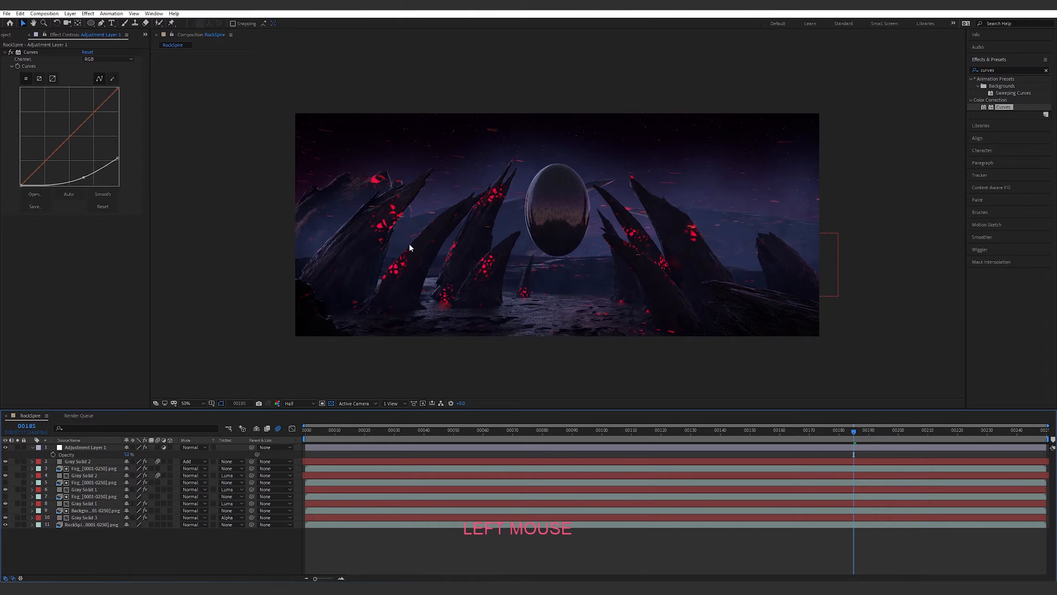
{"action": "left_click_drag", "start_coordinate": [126, 454], "coordinate": [38, 456]}
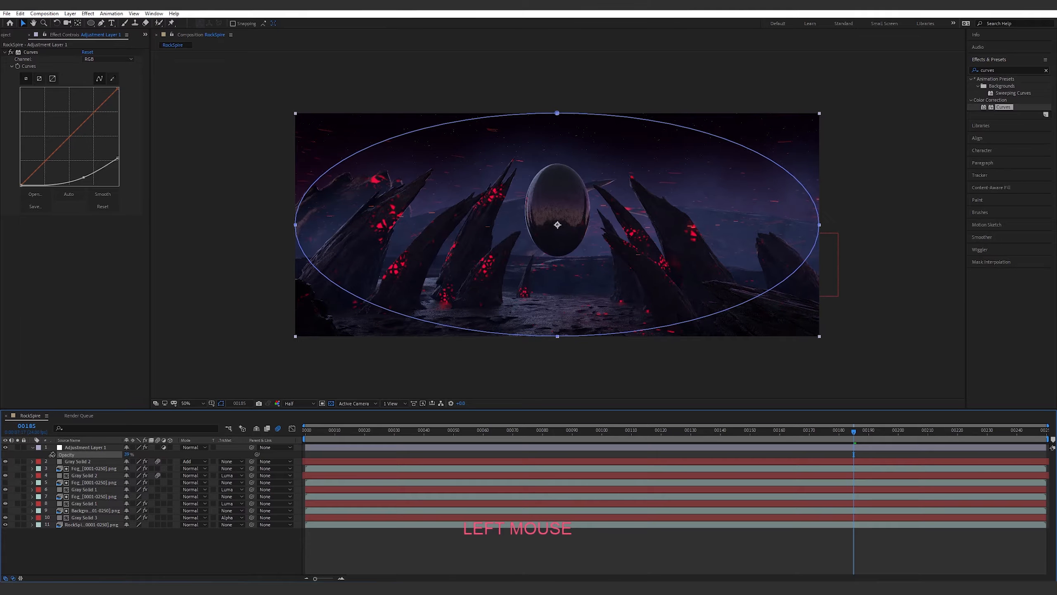
{"action": "left_click", "coordinate": [52, 454]}
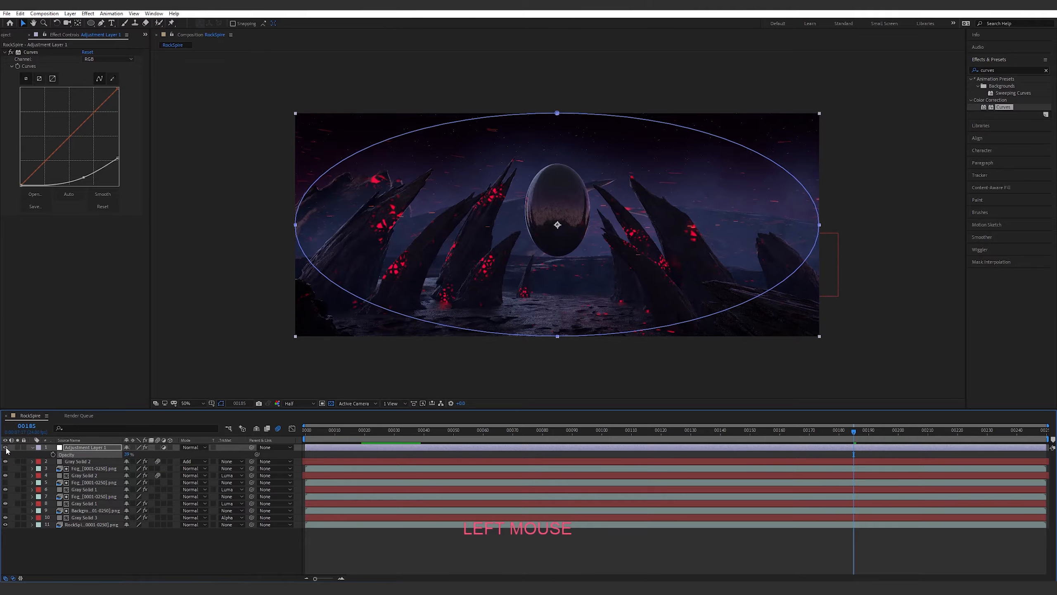
{"action": "left_click", "coordinate": [149, 544]}
{"action": "left_click", "coordinate": [55, 453]}
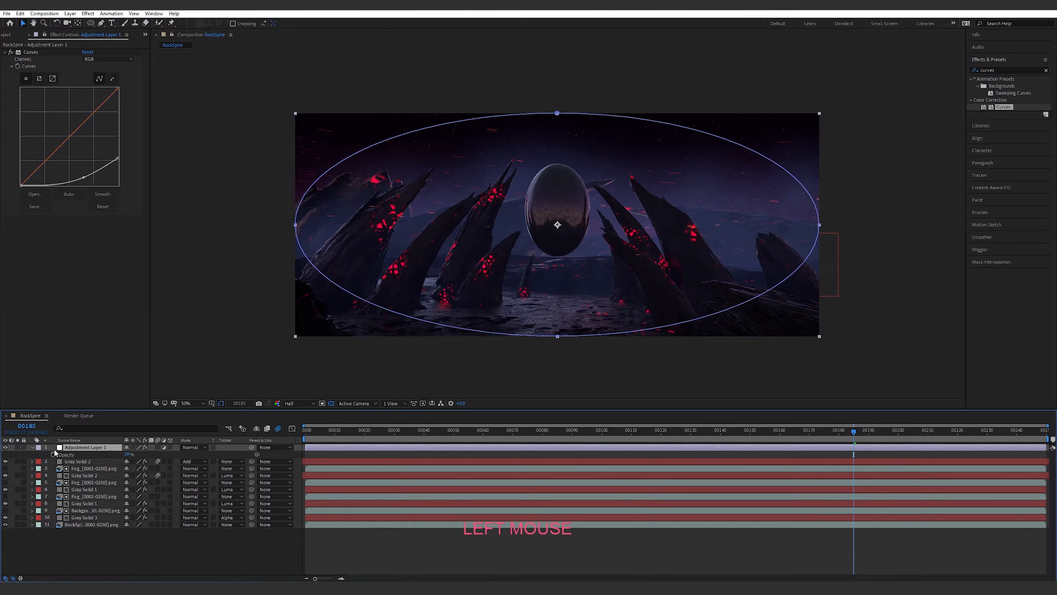
Create a second adjustment layer and place it directly below the vignette adjustment layer.
{"action": "left_click", "coordinate": [33, 447]}
{"action": "left_click", "coordinate": [117, 537]}
{"action": "right_click", "coordinate": [120, 444]}
{"action": "left_click", "coordinate": [157, 447]}
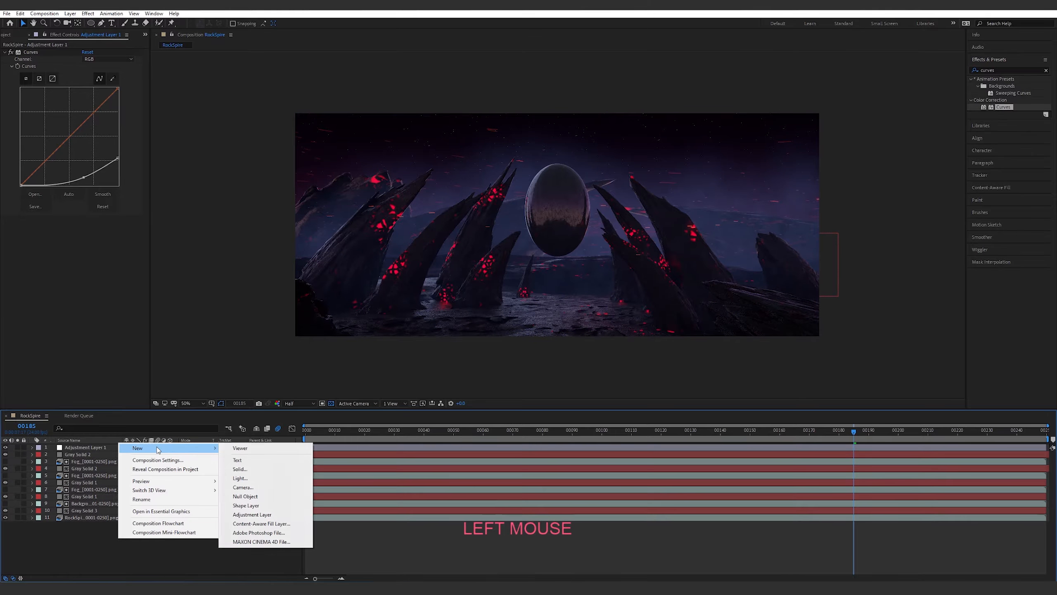
{"action": "left_click", "coordinate": [262, 515]}
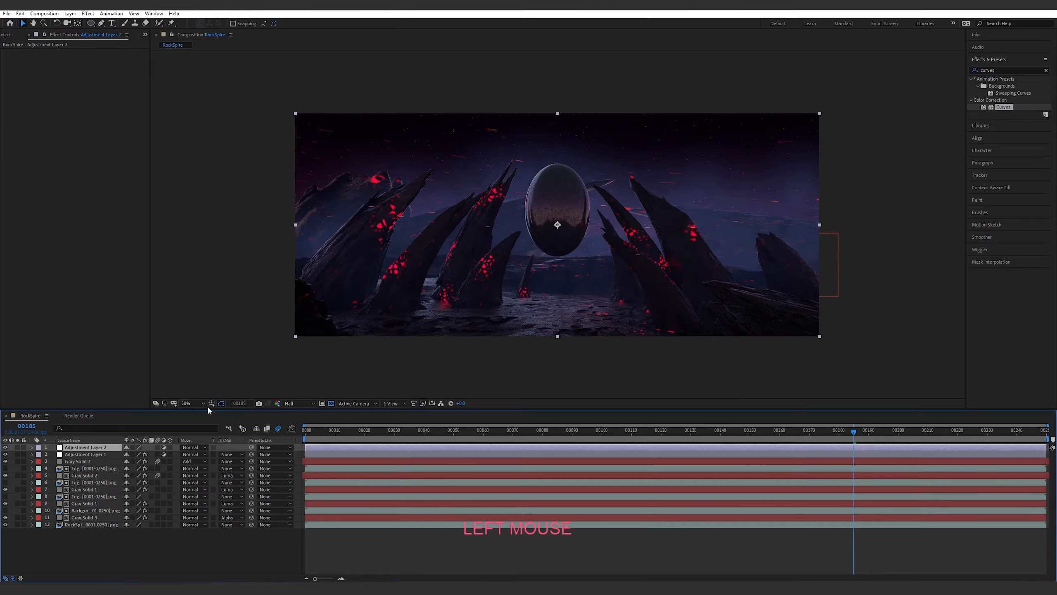
{"action": "left_click_drag", "start_coordinate": [77, 450], "coordinate": [82, 459]}
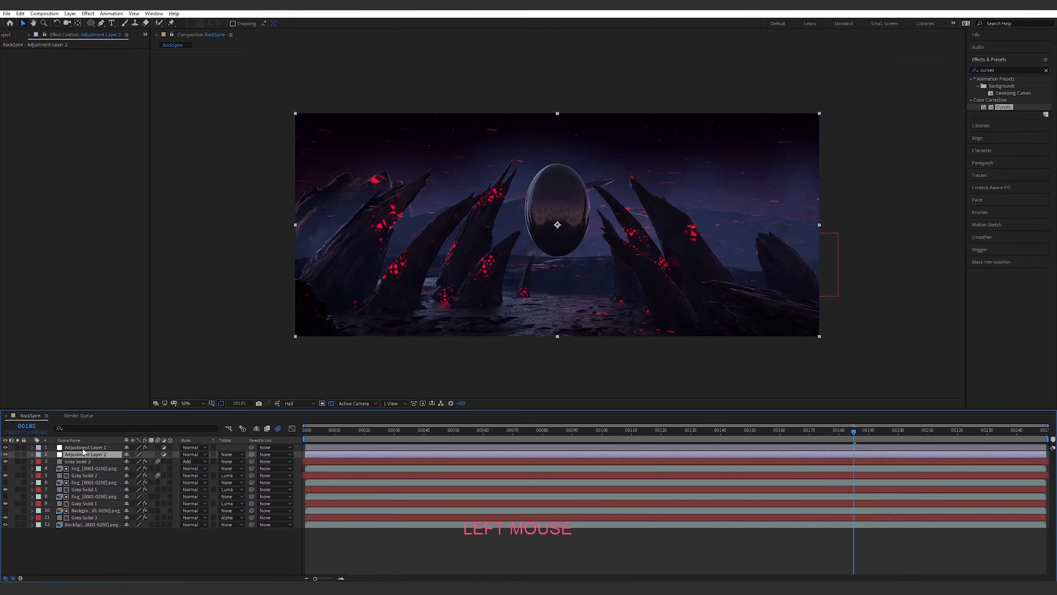
Apply the Glow effect to Adjustment Layer 2 with a Glow Radius of 15 and a Glow Intensity of 0.1.
{"action": "left_click", "coordinate": [1011, 70]}
{"action": "type", "text": "g"}
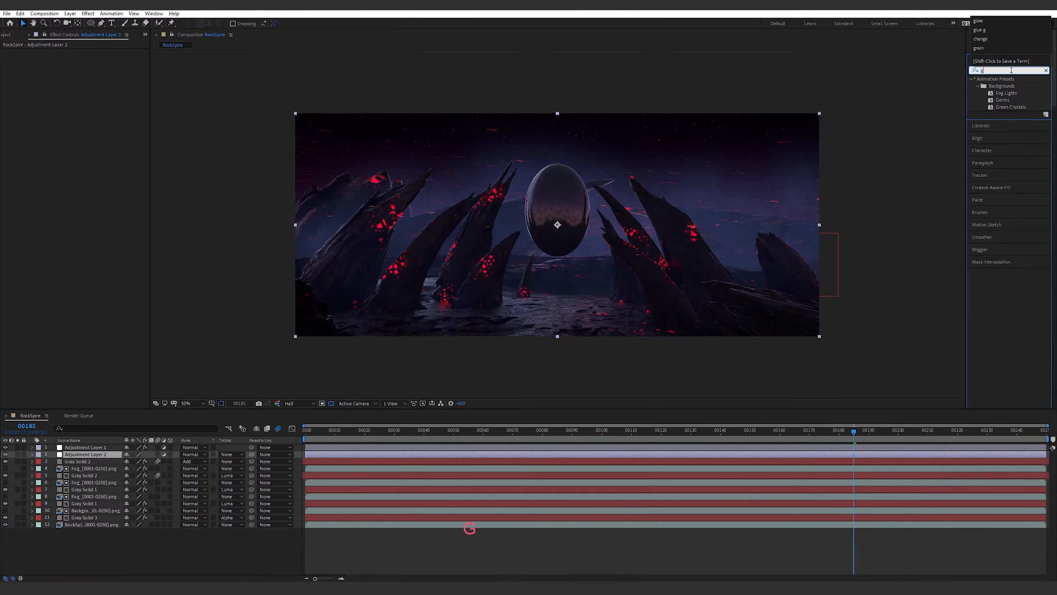
{"action": "type", "text": "low"}
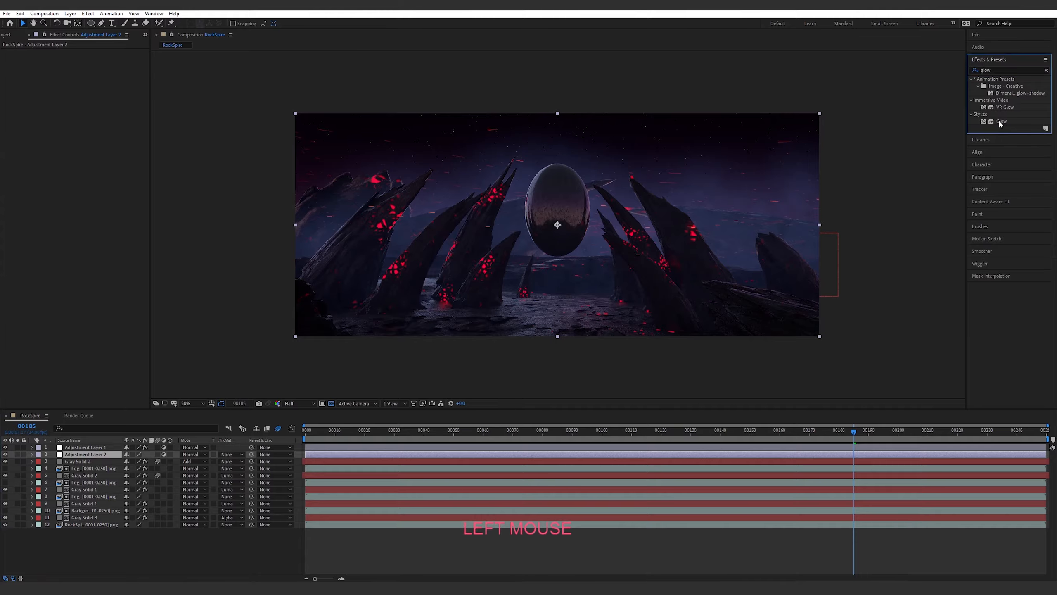
{"action": "left_click_drag", "start_coordinate": [1001, 121], "coordinate": [81, 454]}
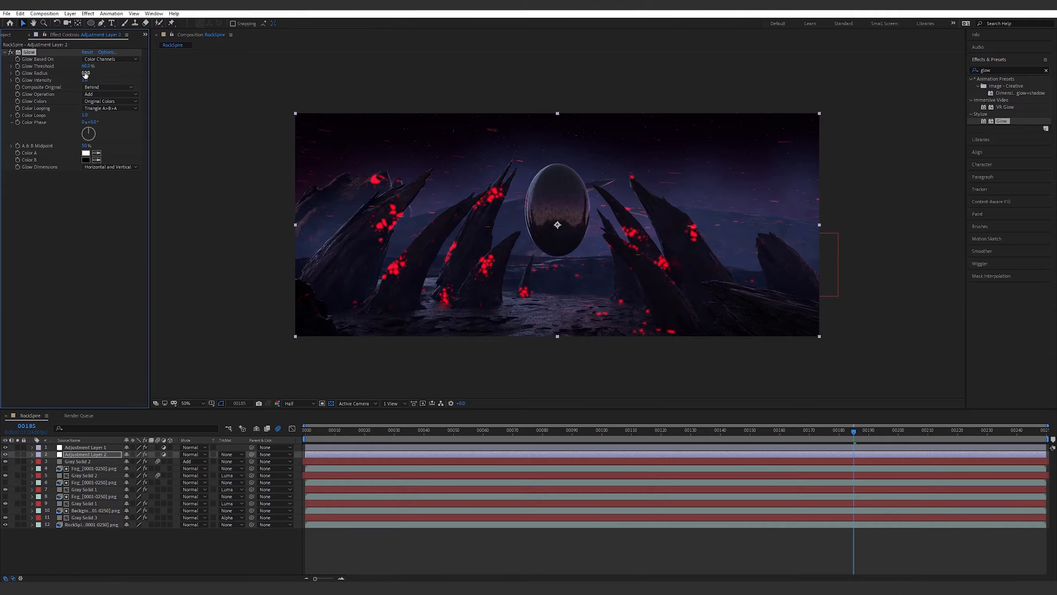
{"action": "left_click_drag", "start_coordinate": [87, 72], "coordinate": [91, 73]}
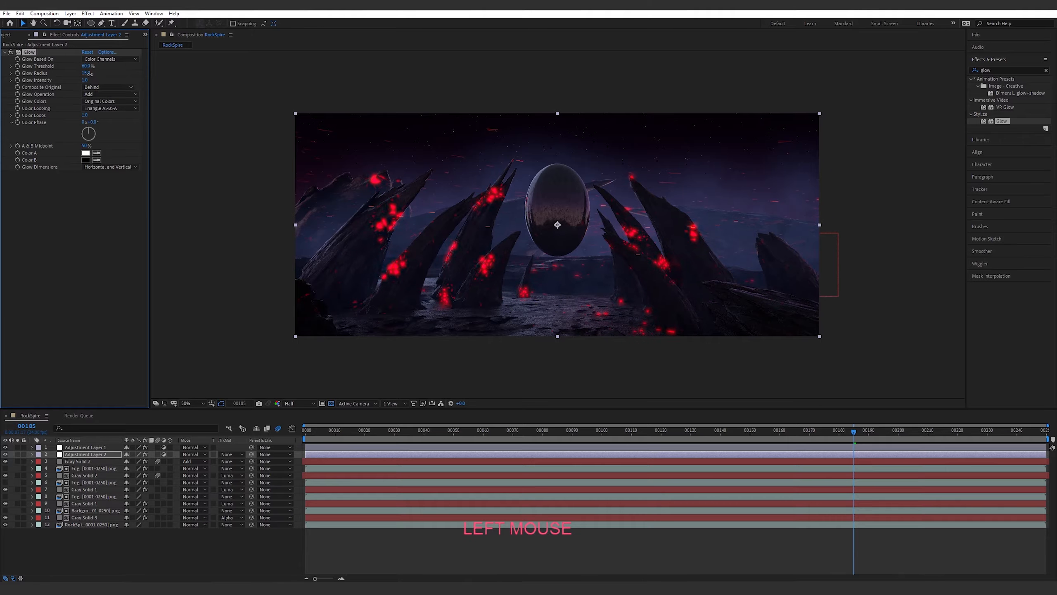
{"action": "left_click_drag", "start_coordinate": [65, 83], "coordinate": [42, 86]}
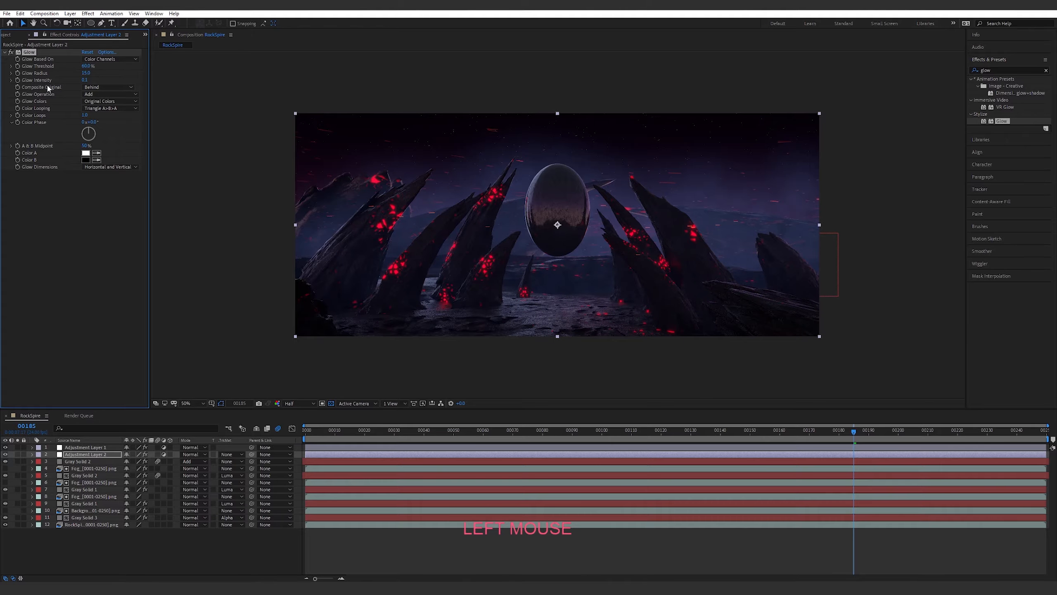
Duplicate the Glow effect, set the copy's Glow Radius to about 54, and check the result at frame 173.
{"action": "key", "text": "ctrl+d"}
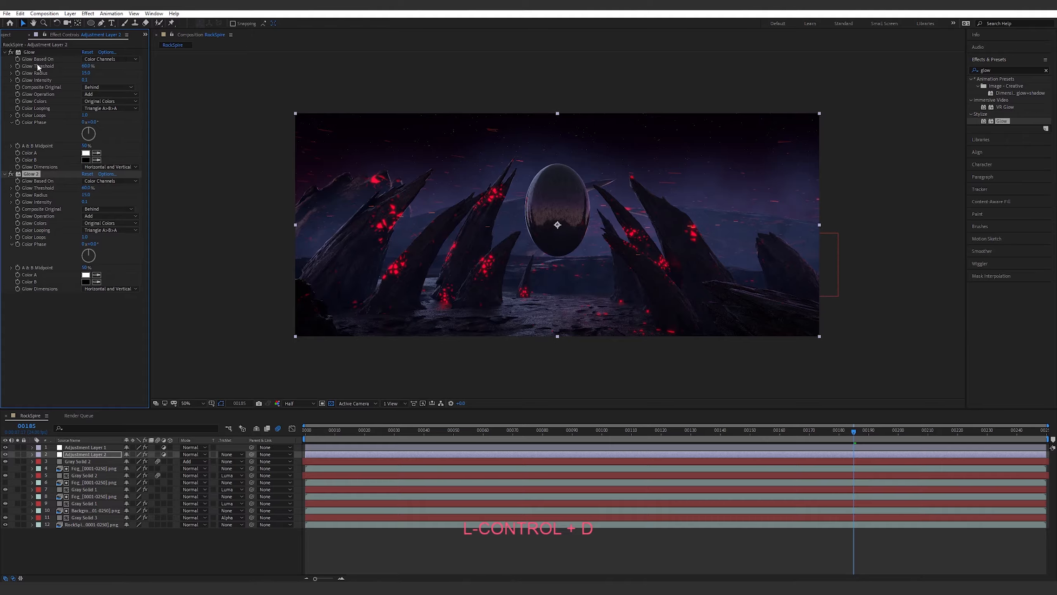
{"action": "left_click", "coordinate": [88, 195]}
{"action": "left_click", "coordinate": [731, 537]}
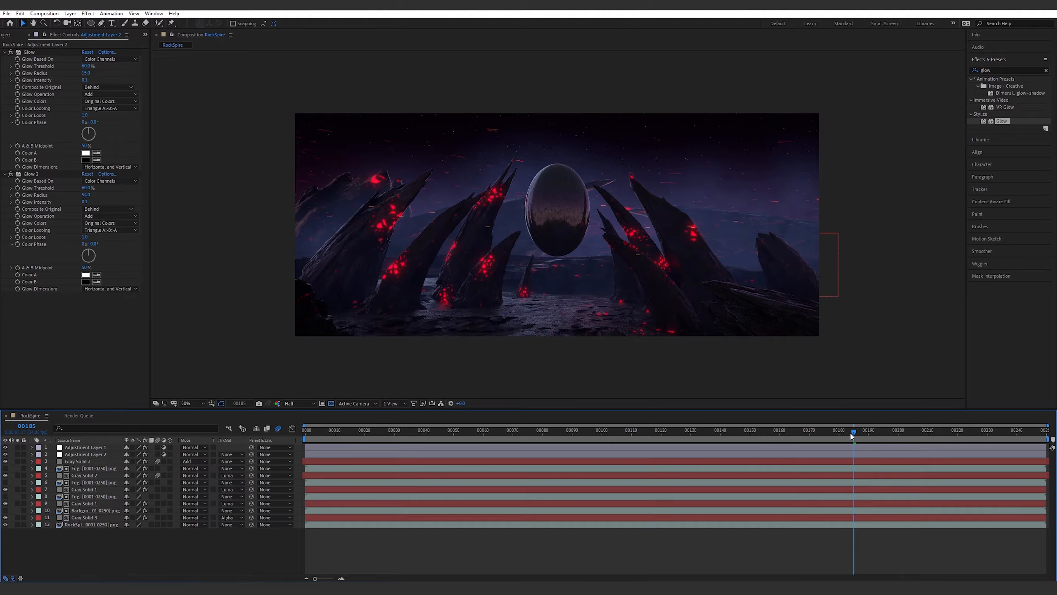
{"action": "left_click_drag", "start_coordinate": [852, 435], "coordinate": [818, 431]}
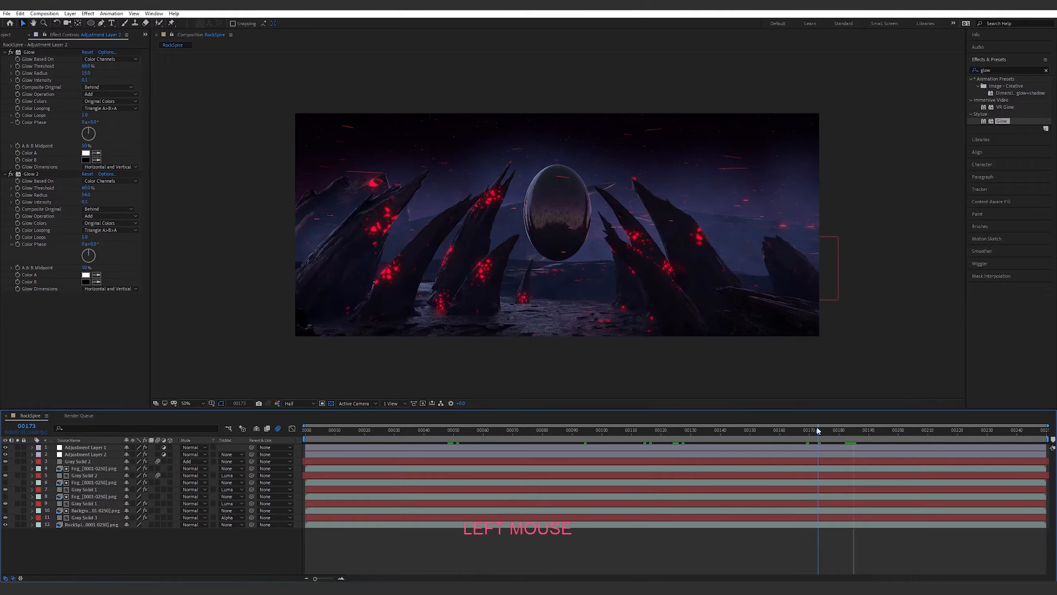
Create a third adjustment layer at the top of the RockSpire composition.
{"action": "right_click", "coordinate": [120, 557]}
{"action": "mouse_move", "coordinate": [151, 472]}
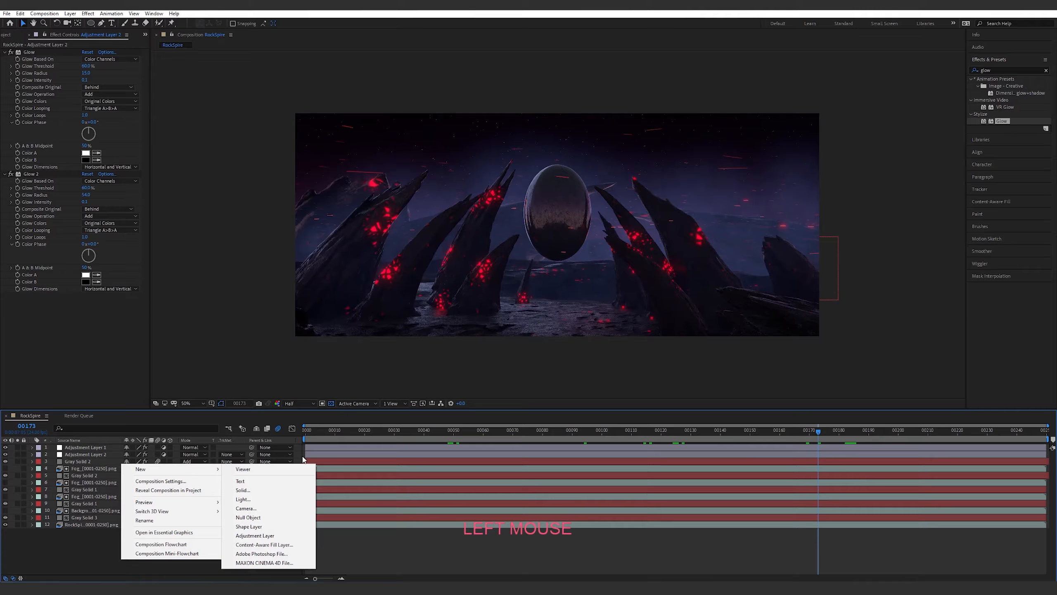
{"action": "left_click", "coordinate": [274, 536]}
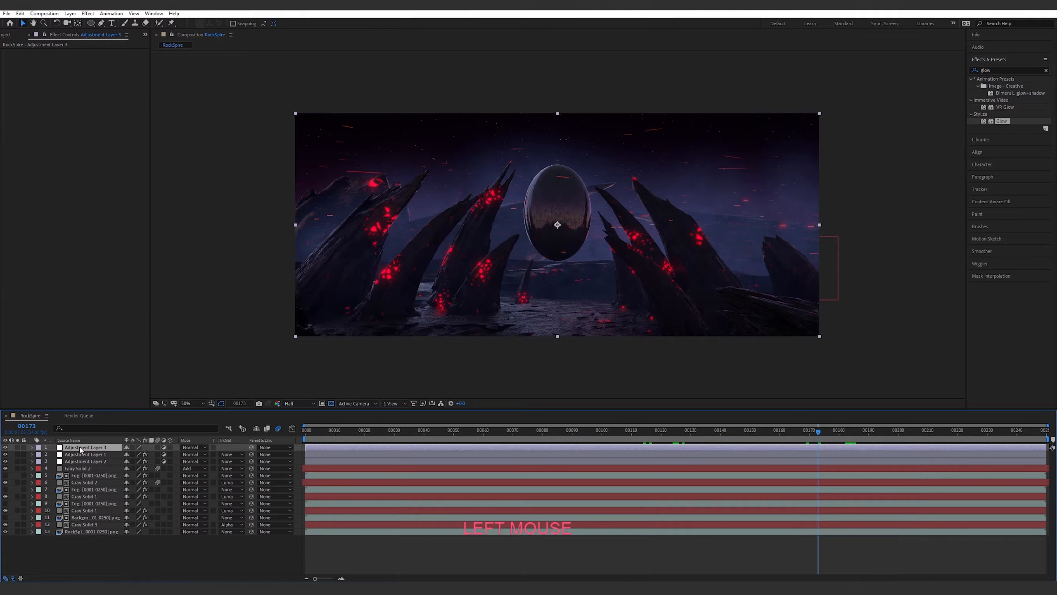
Apply the Add Grain effect to Adjustment Layer 3 and set its Viewing Mode to Final Output.
{"action": "left_click", "coordinate": [1010, 70]}
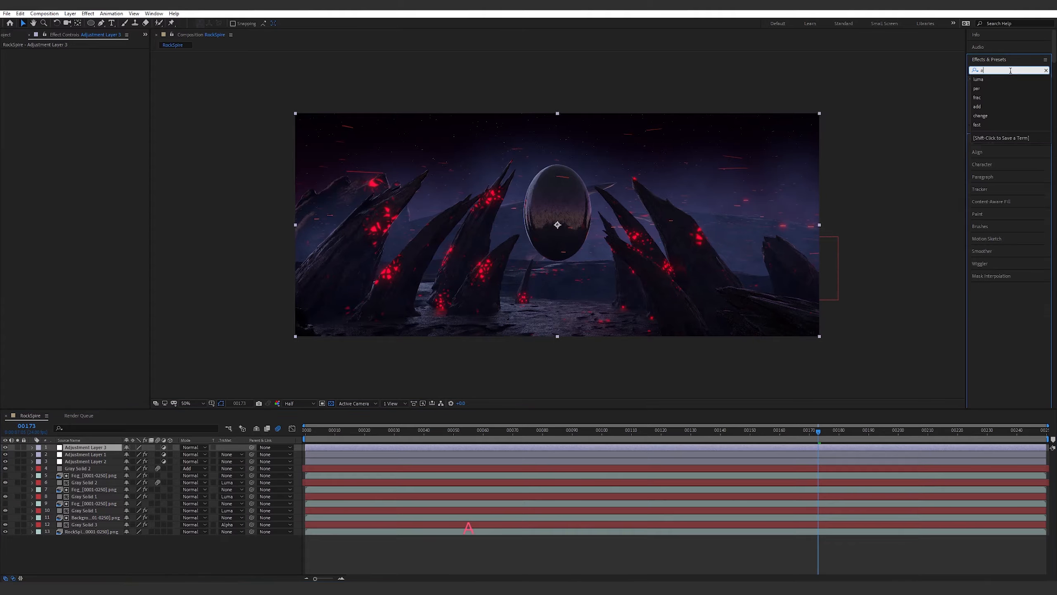
{"action": "type", "text": "add"}
{"action": "left_click_drag", "start_coordinate": [999, 86], "coordinate": [97, 445]}
{"action": "left_click", "coordinate": [100, 59]}
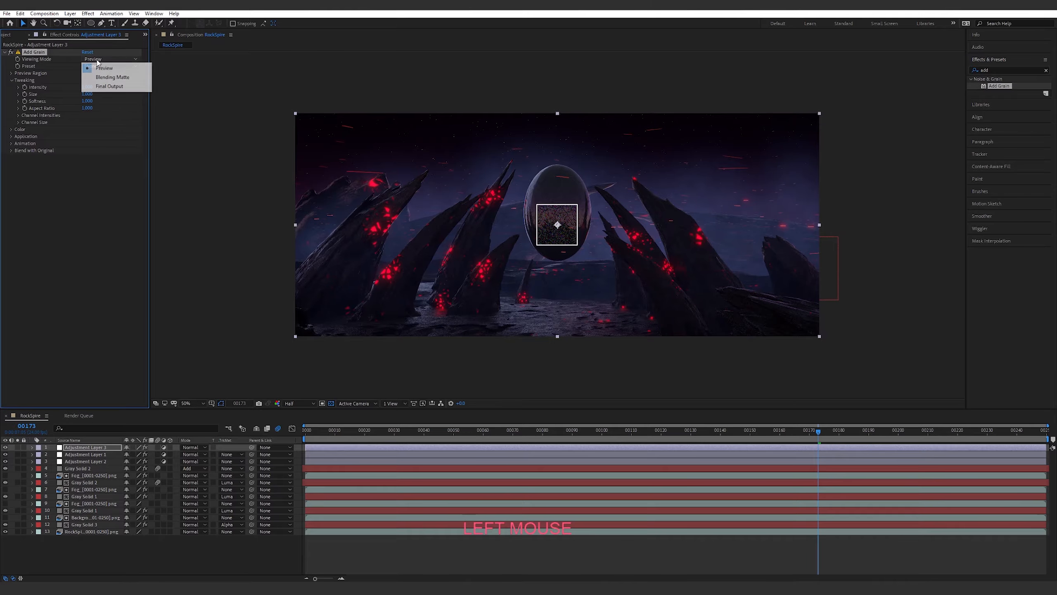
{"action": "left_click", "coordinate": [107, 86]}
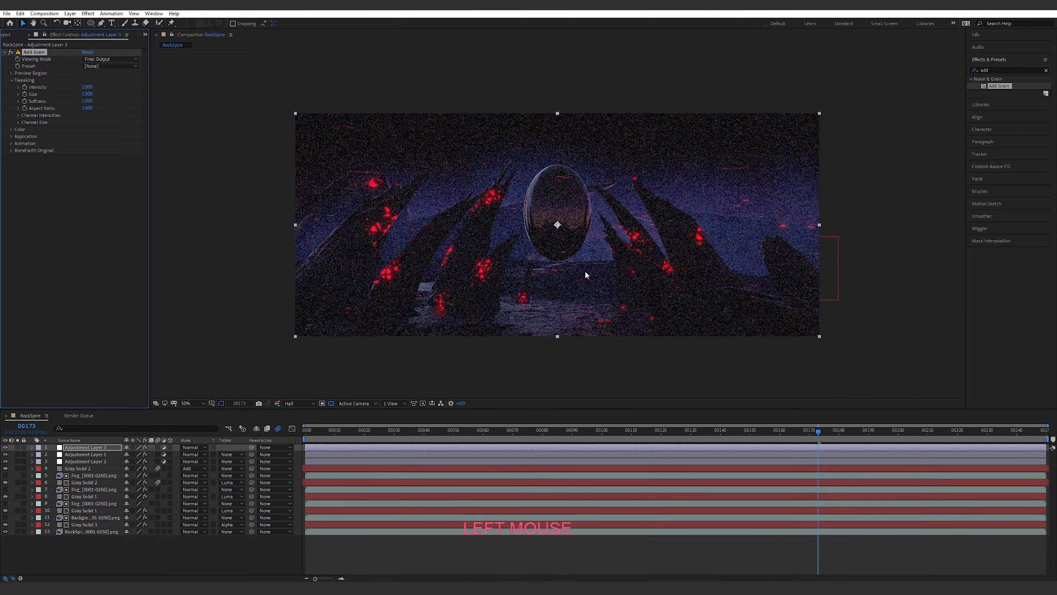
Set the Add Grain effect's Intensity to 0.1, its Size to 0.5, and finally reduce the Intensity to 0.05.
{"action": "left_click", "coordinate": [88, 87]}
{"action": "type", "text": ".1"}
{"action": "key", "text": "Return"}
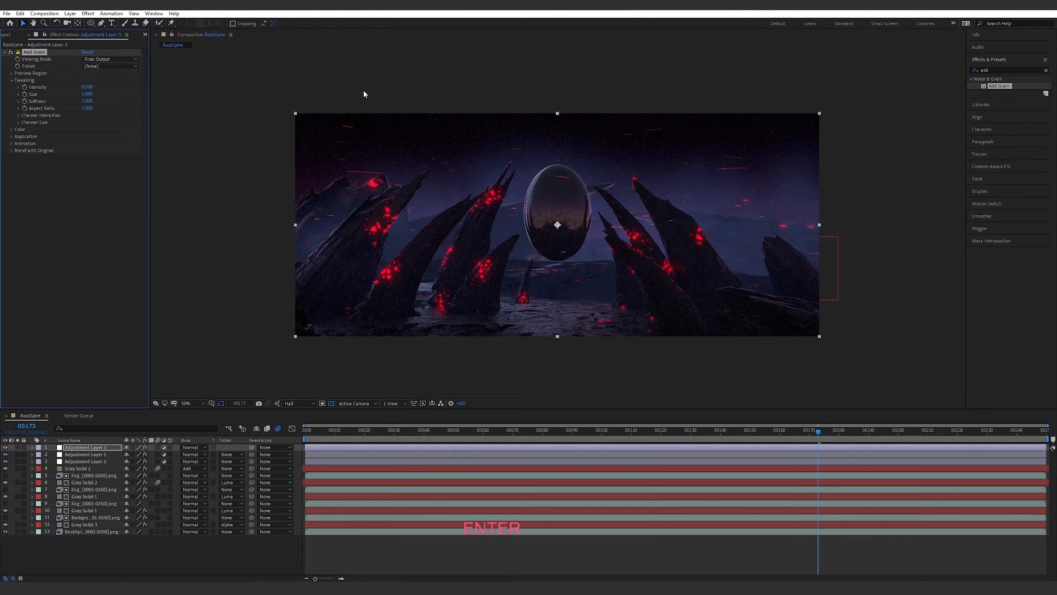
{"action": "left_click", "coordinate": [88, 94]}
{"action": "type", "text": ".5"}
{"action": "key", "text": "Return"}
{"action": "left_click", "coordinate": [88, 87]}
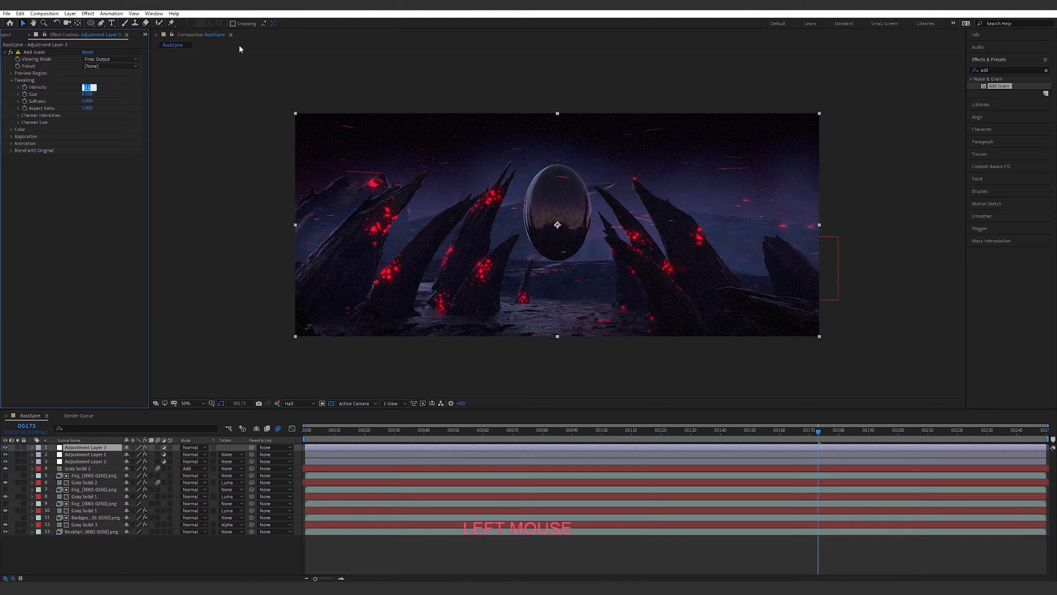
{"action": "type", "text": ".05"}
{"action": "key", "text": "Return"}
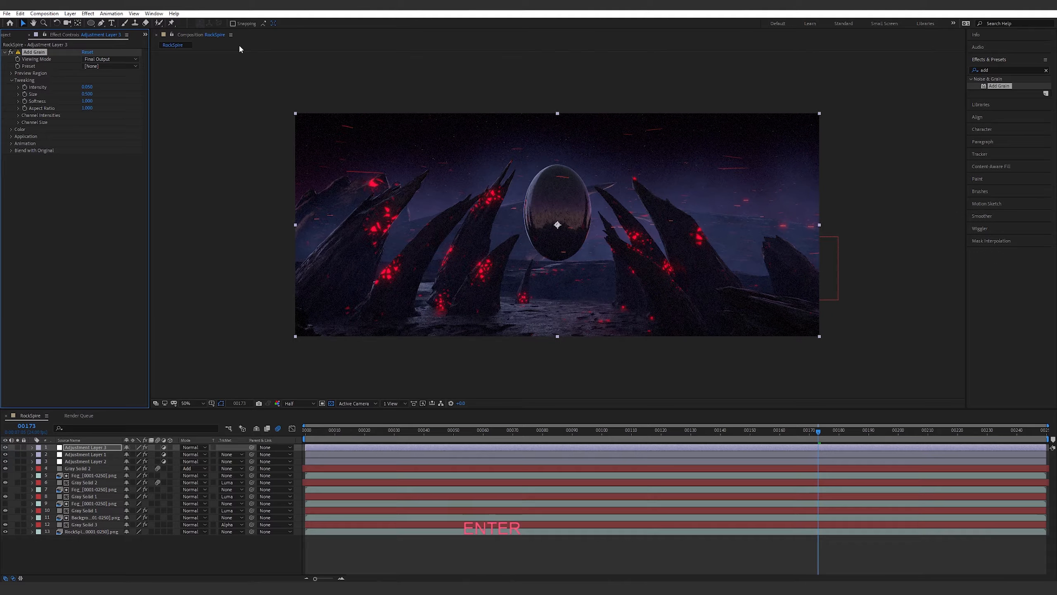
Play back the composition from frame 173 and examine the grain and glow in enlarged and maximized views.
{"action": "key", "text": "space"}
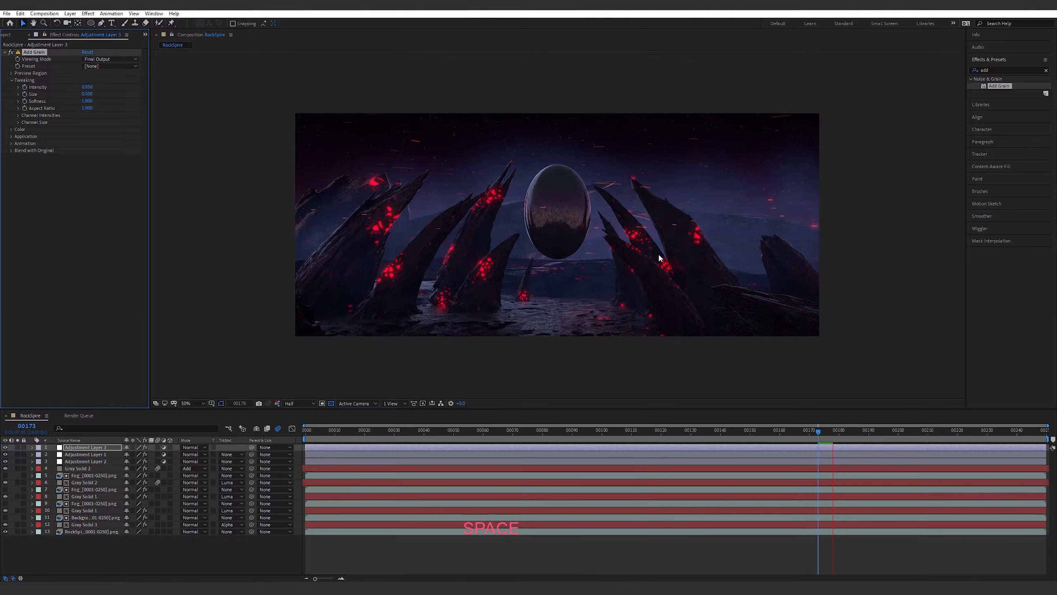
{"action": "scroll", "coordinate": [606, 247], "scroll_direction": "up", "scroll_amount": 2}
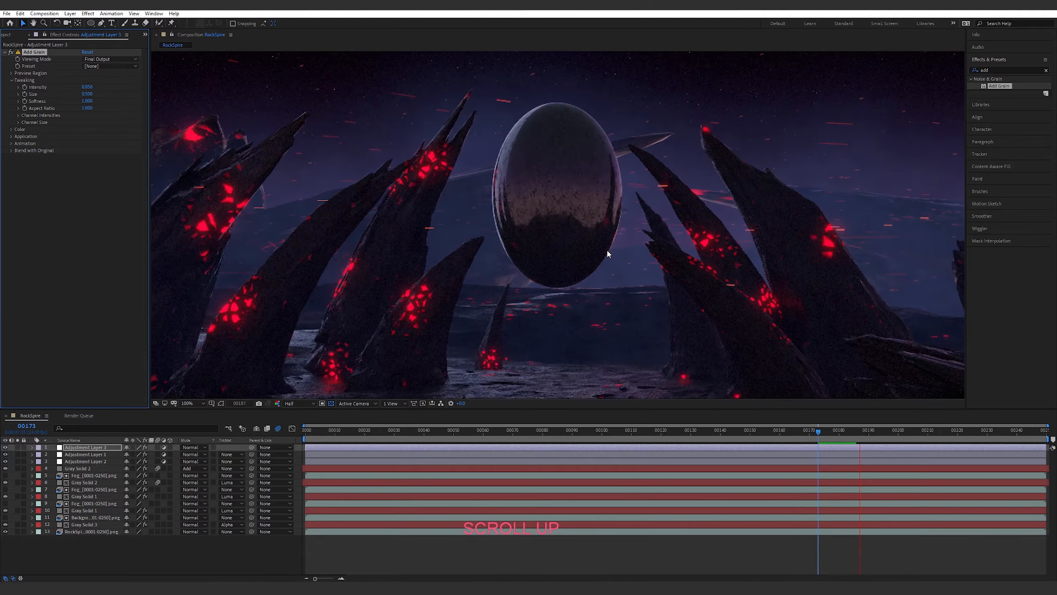
{"action": "key", "text": "space"}
{"action": "key", "text": "space"}
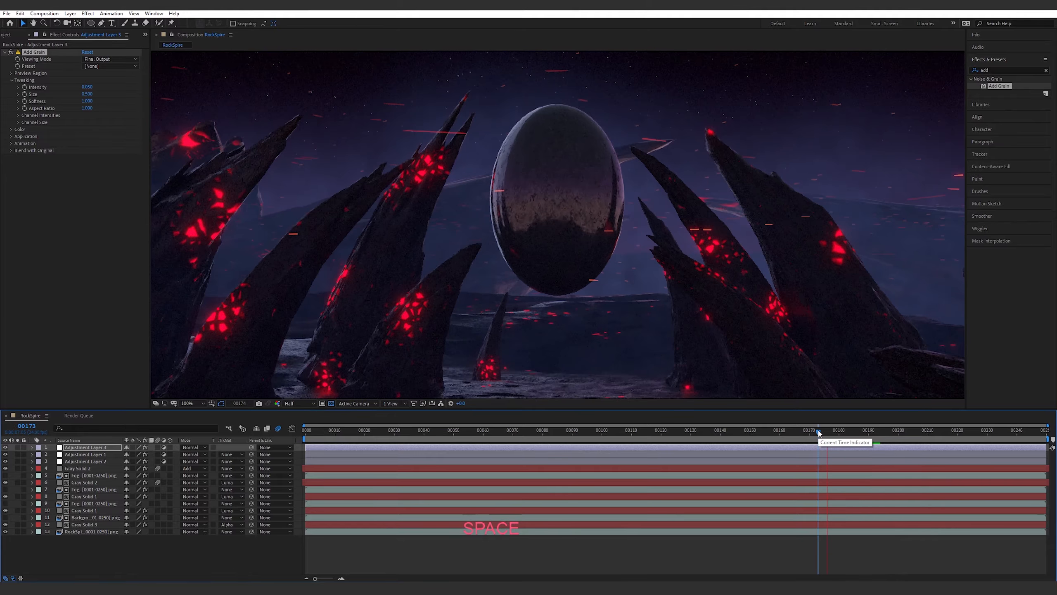
{"action": "key", "text": "space"}
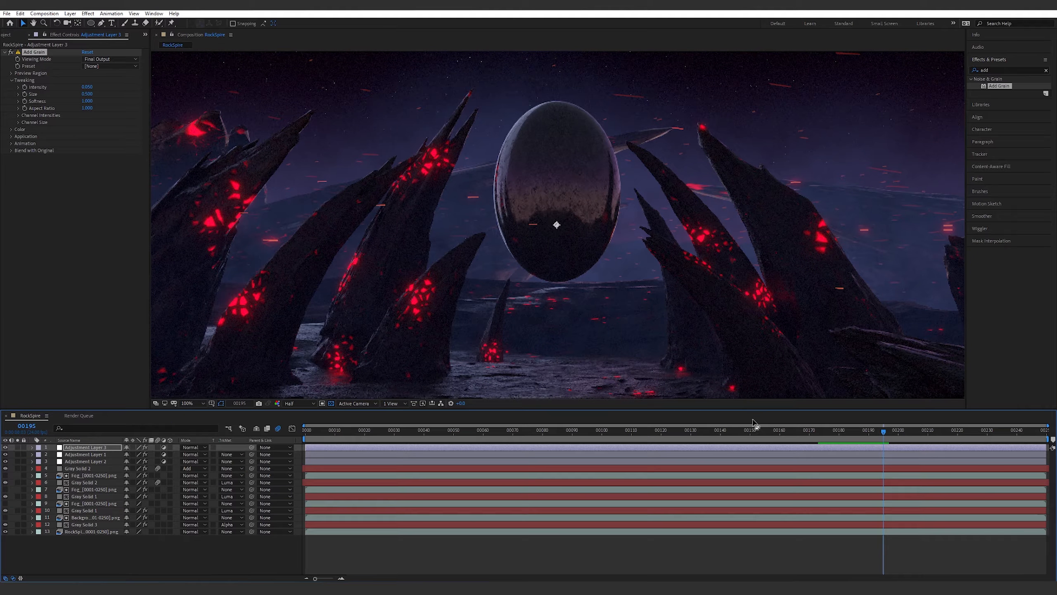
{"action": "scroll", "coordinate": [735, 365], "scroll_direction": "down", "scroll_amount": 1}
{"action": "scroll", "coordinate": [723, 342], "scroll_direction": "up", "scroll_amount": 1}
{"action": "key", "text": "grave"}
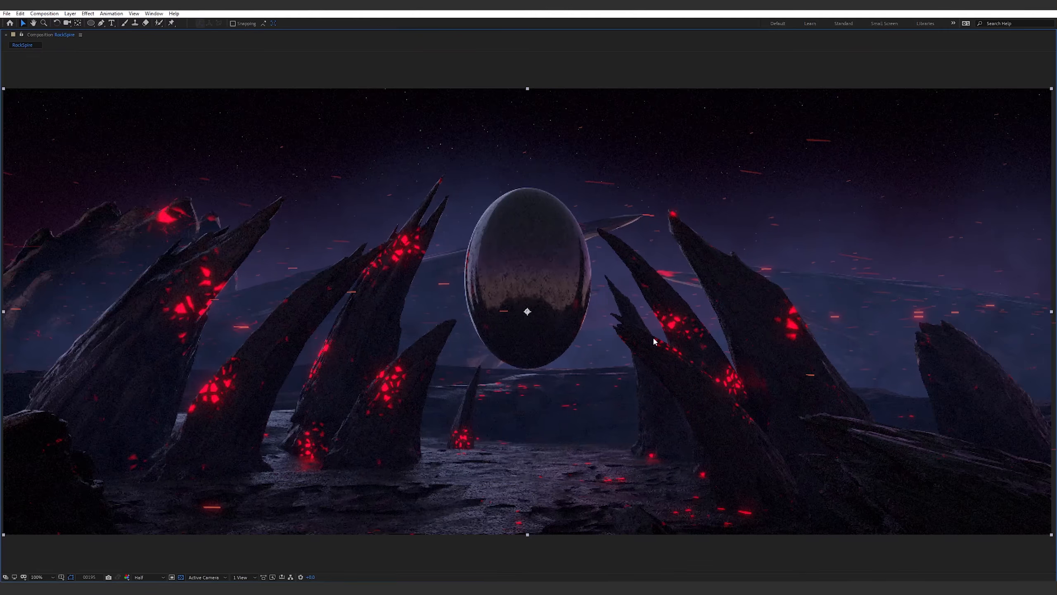
{"action": "key", "text": "space"}
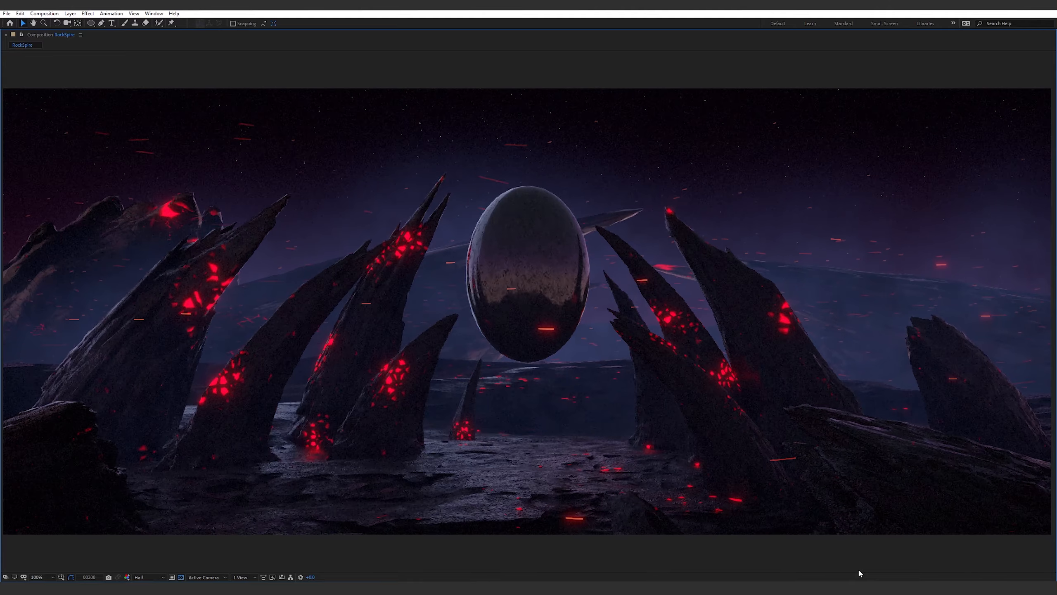
{"action": "key", "text": "space"}
{"action": "key", "text": "grave"}
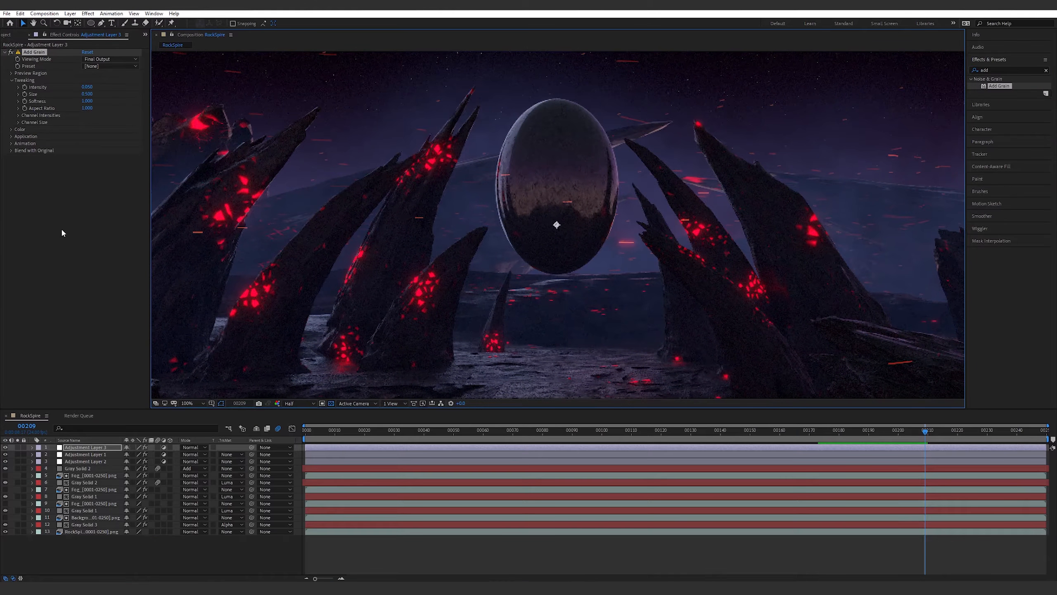
Review the imported RockSpire, Fog, EggMatt and Background image sequences in the project, ending on the EggMatt sequence.
{"action": "left_click", "coordinate": [6, 35]}
{"action": "left_click", "coordinate": [38, 141]}
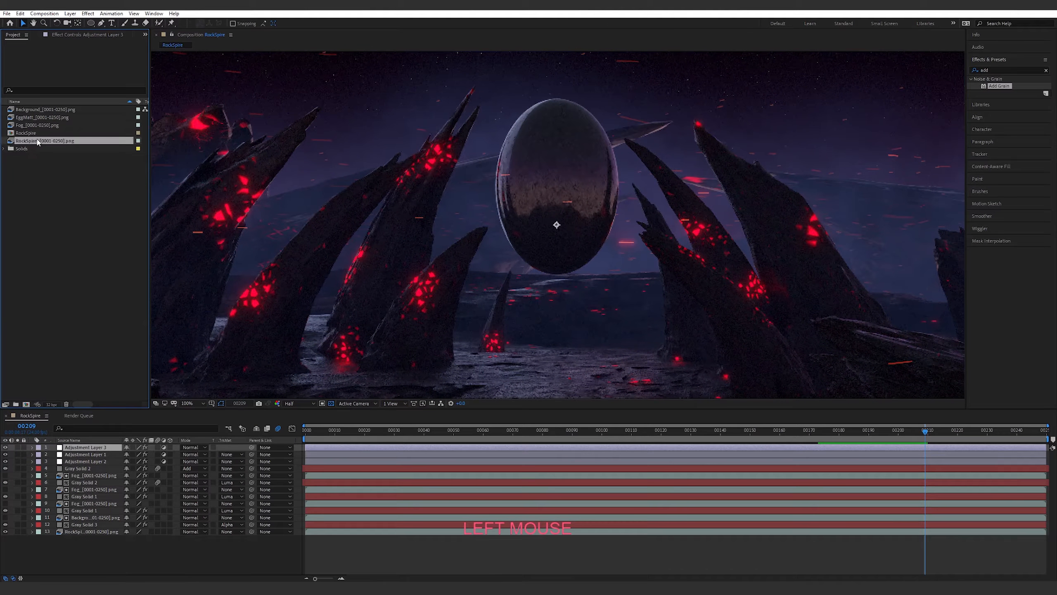
{"action": "left_click", "coordinate": [42, 126]}
{"action": "left_click", "coordinate": [45, 117]}
{"action": "left_click", "coordinate": [48, 110]}
{"action": "left_click", "coordinate": [47, 225]}
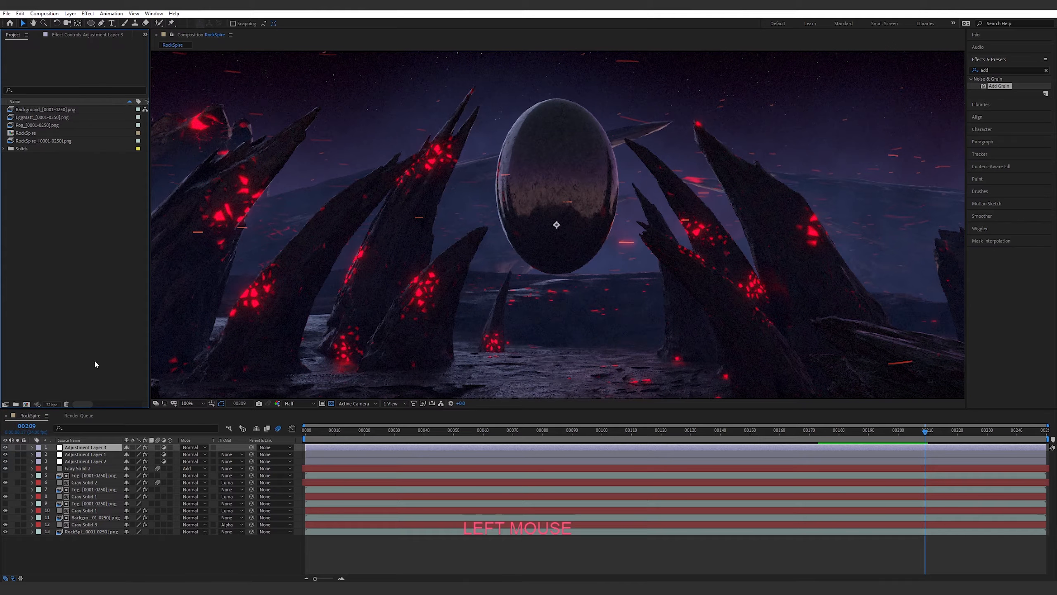
{"action": "left_click", "coordinate": [39, 126]}
{"action": "left_click", "coordinate": [35, 109]}
{"action": "left_click", "coordinate": [30, 117]}
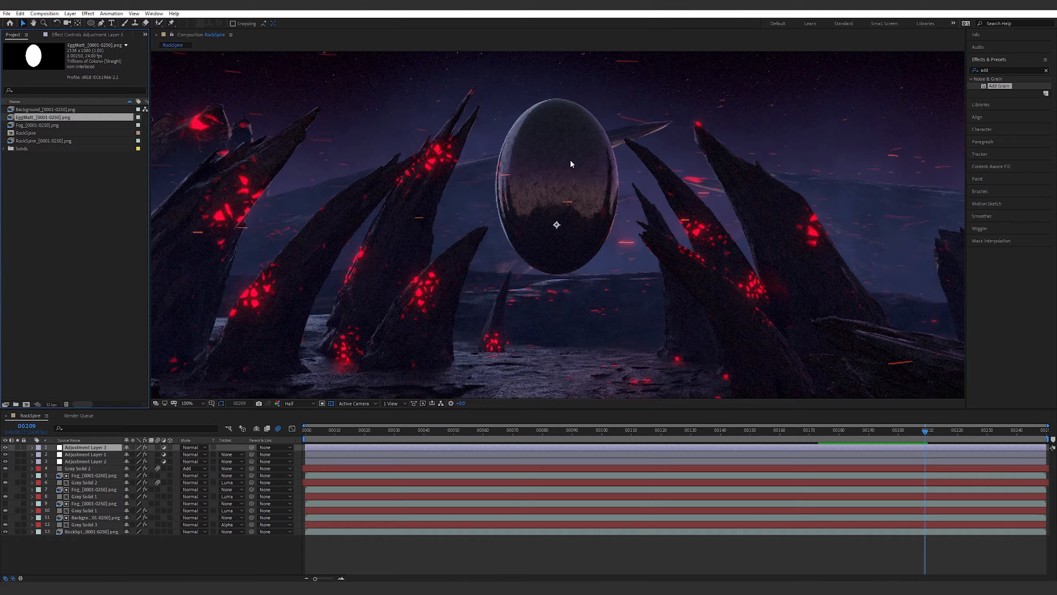
Scrub to frame 249 at the end of the composition and switch the time display from frames to timecode.
{"action": "left_click_drag", "start_coordinate": [926, 431], "coordinate": [872, 446]}
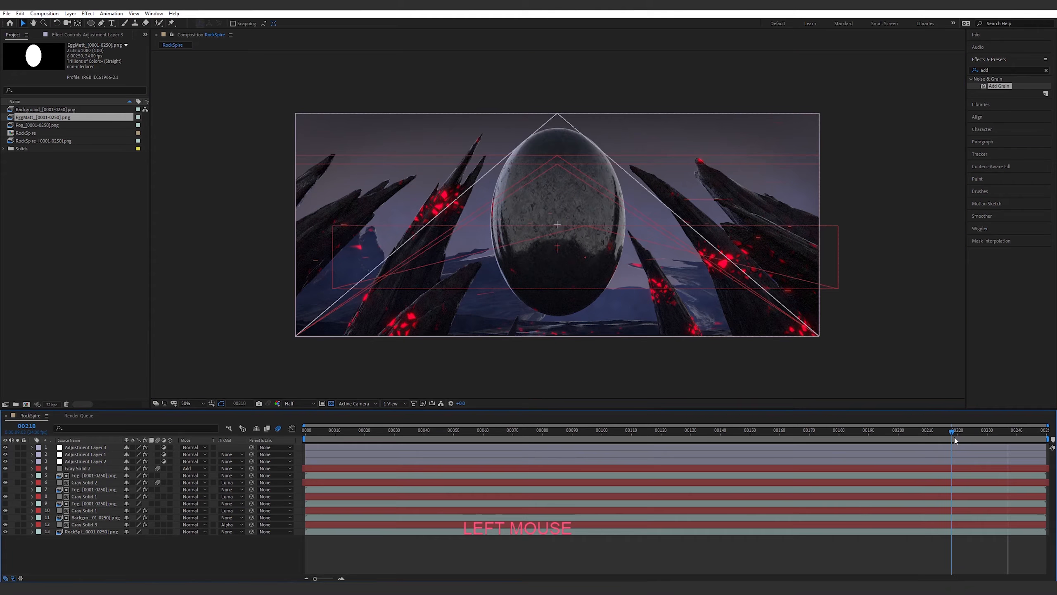
{"action": "left_click_drag", "start_coordinate": [955, 441], "coordinate": [1040, 508]}
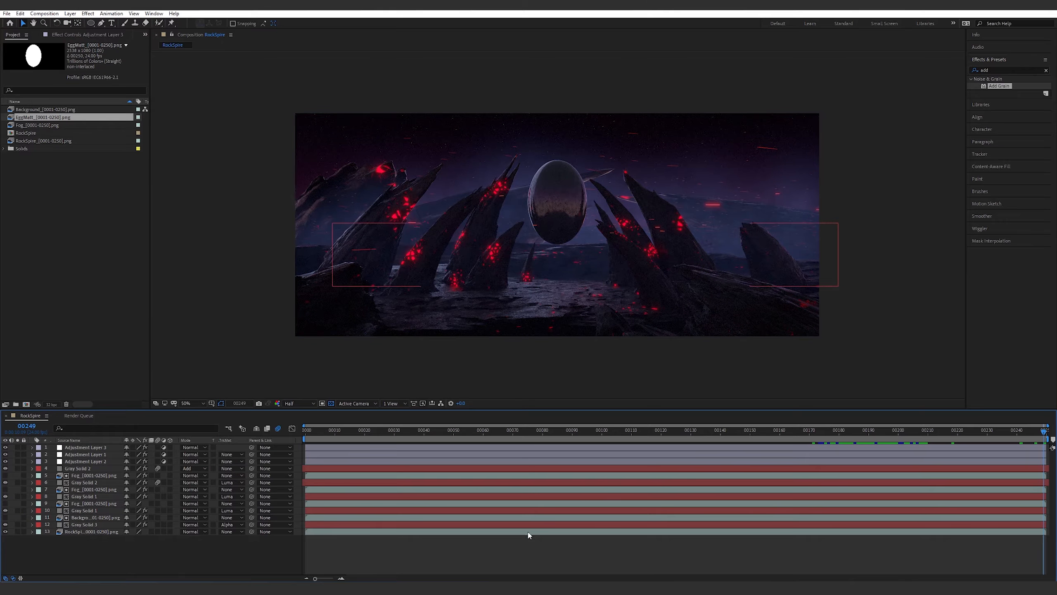
{"action": "right_click", "coordinate": [599, 548]}
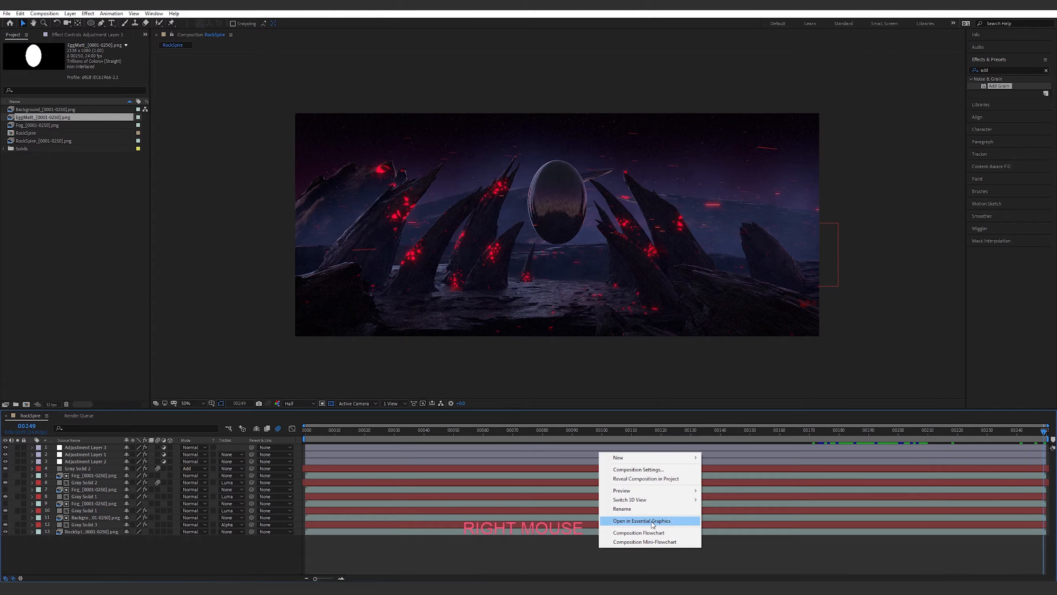
{"action": "left_click", "coordinate": [649, 469]}
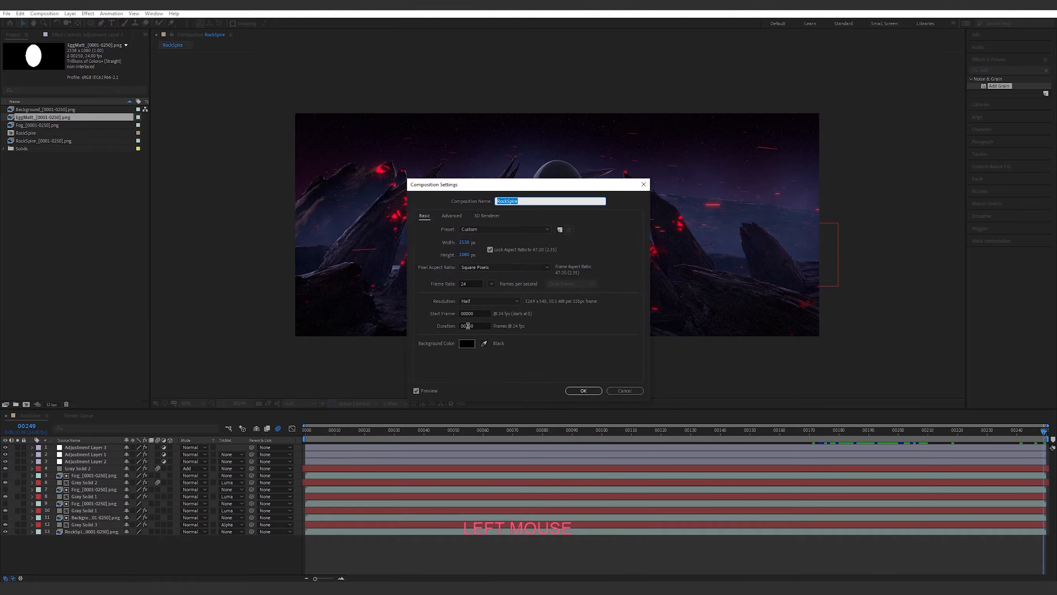
{"action": "left_click", "coordinate": [467, 326]}
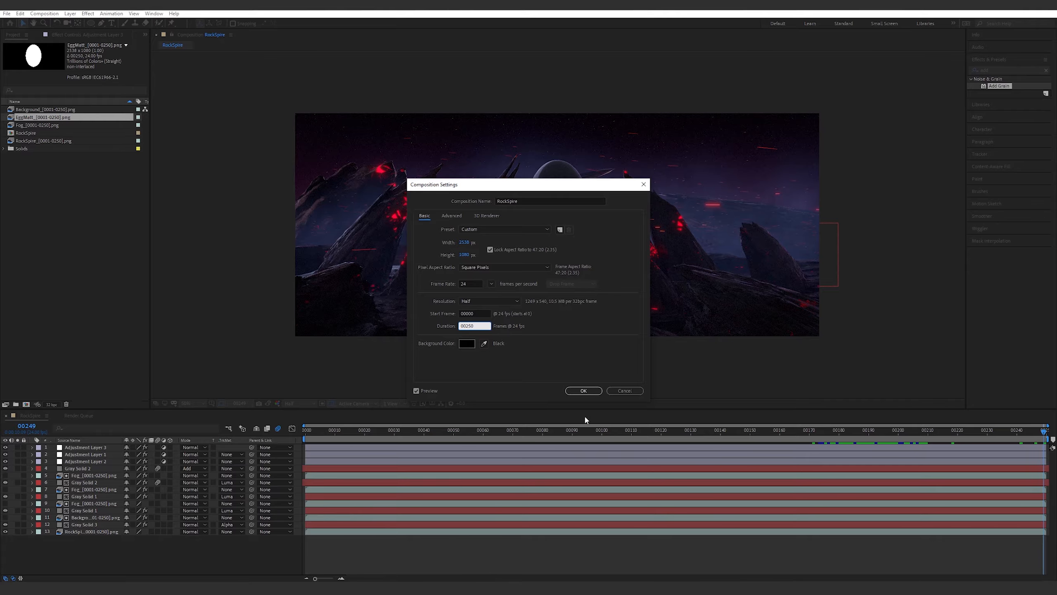
{"action": "key", "text": "Return"}
{"action": "left_click", "coordinate": [23, 427], "text": "ctrl"}
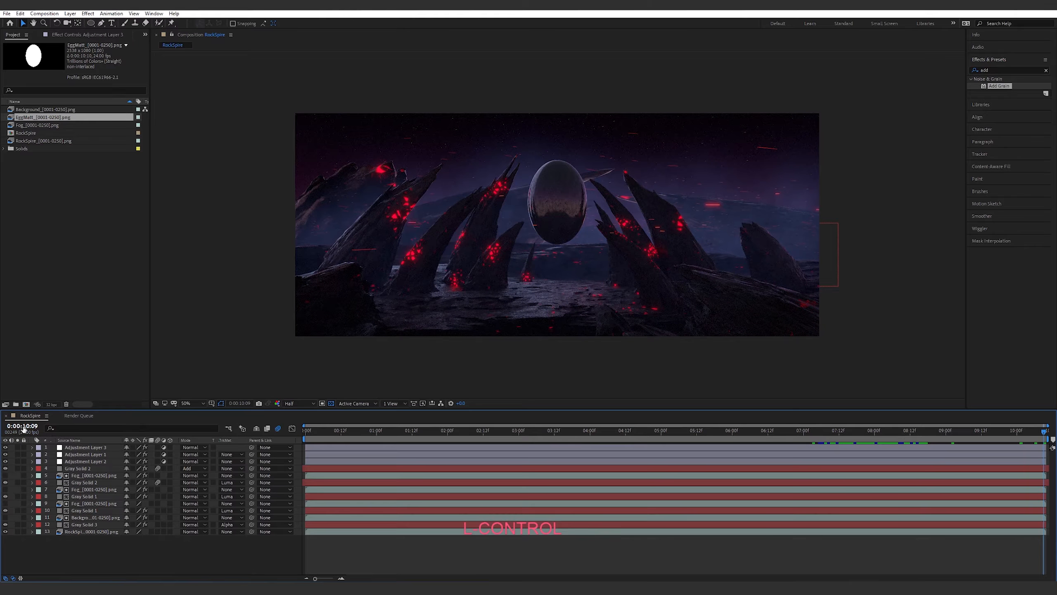
Extend the RockSpire composition's duration to about 15 seconds and show its full length in the timeline.
{"action": "right_click", "coordinate": [540, 561]}
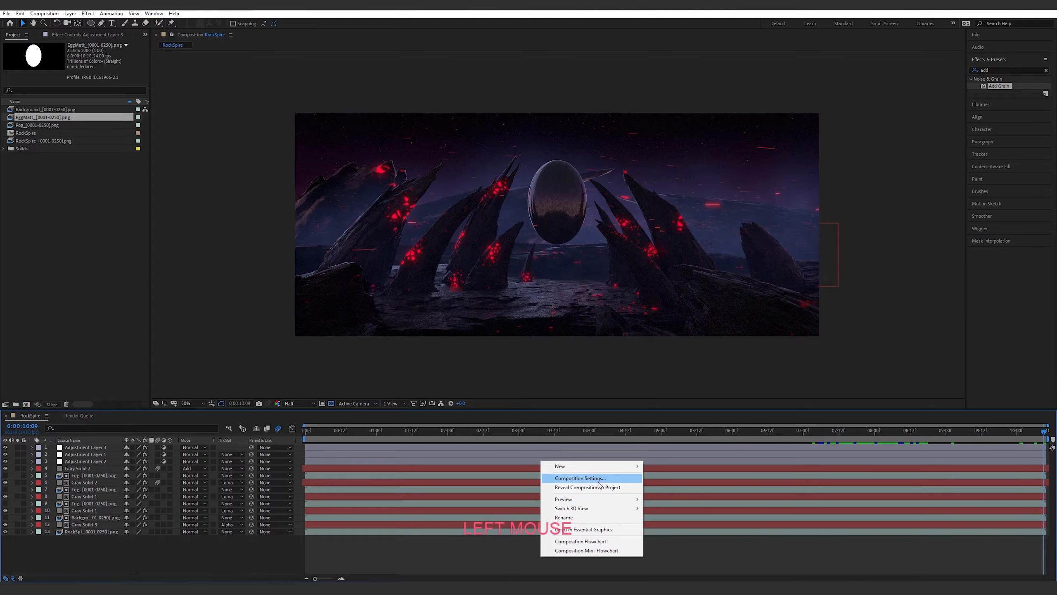
{"action": "left_click", "coordinate": [557, 476]}
{"action": "left_click", "coordinate": [472, 326]}
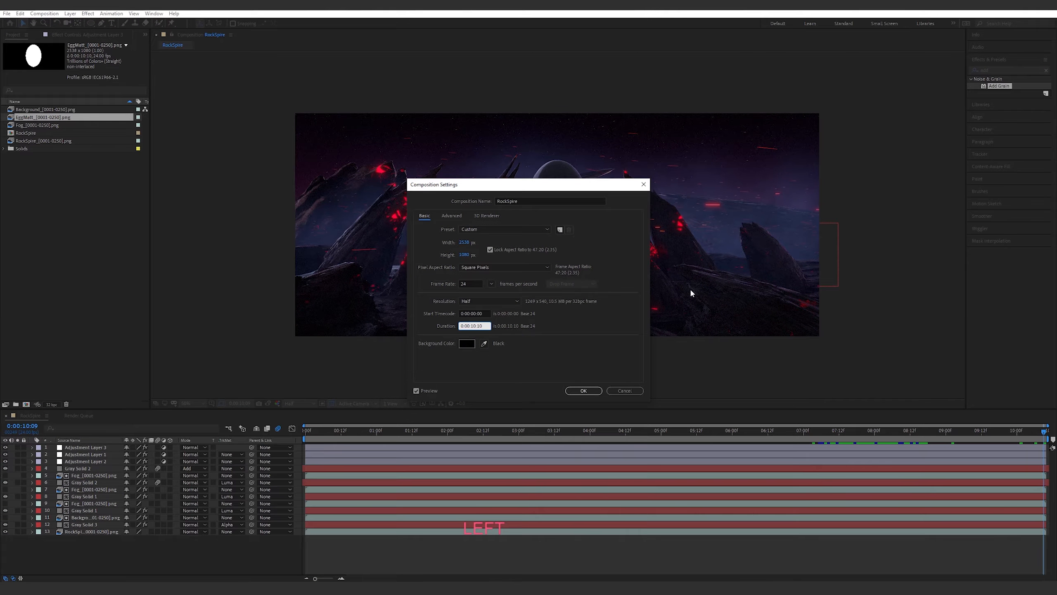
{"action": "key", "text": "shift+Left"}
{"action": "type", "text": "5"}
{"action": "key", "text": "Return"}
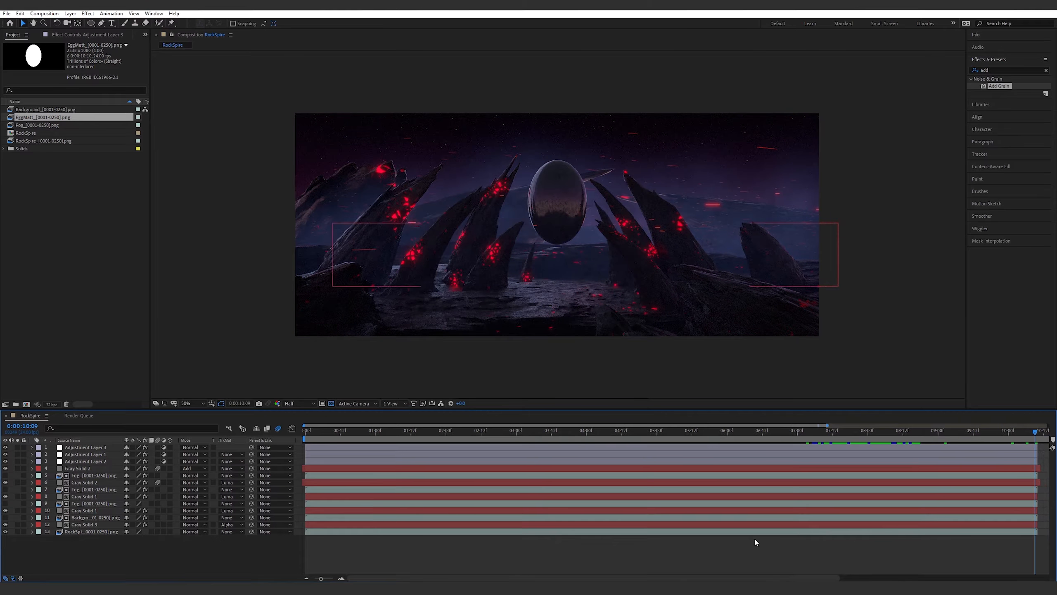
{"action": "scroll", "coordinate": [741, 541], "scroll_direction": "down", "scroll_amount": 2}
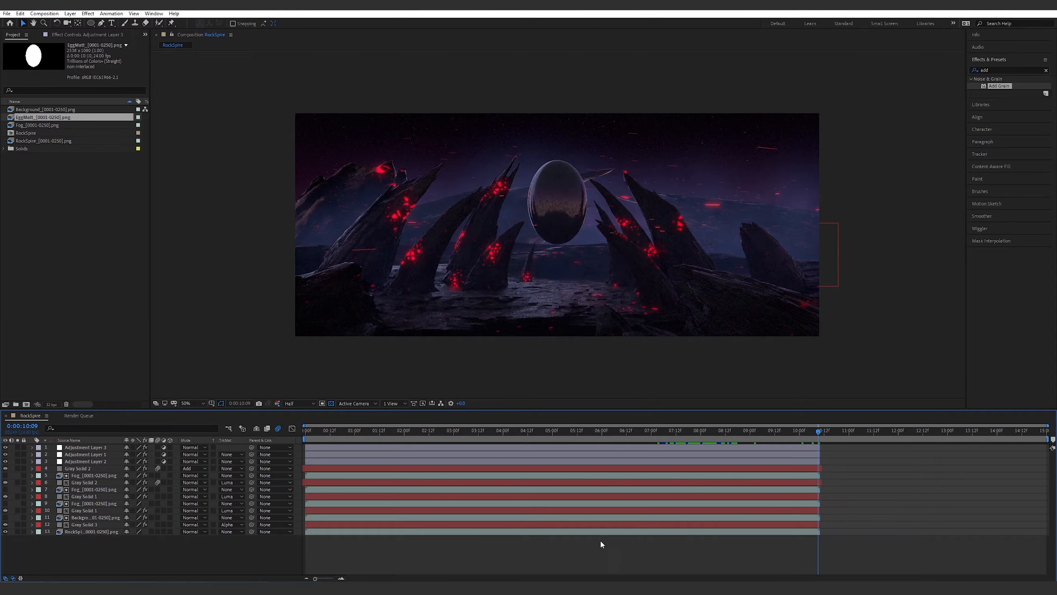
Enable time remapping on the RockSpire, Background and three Fog footage layers and extend them to the composition's end.
{"action": "left_click", "coordinate": [93, 531], "text": "ctrl"}
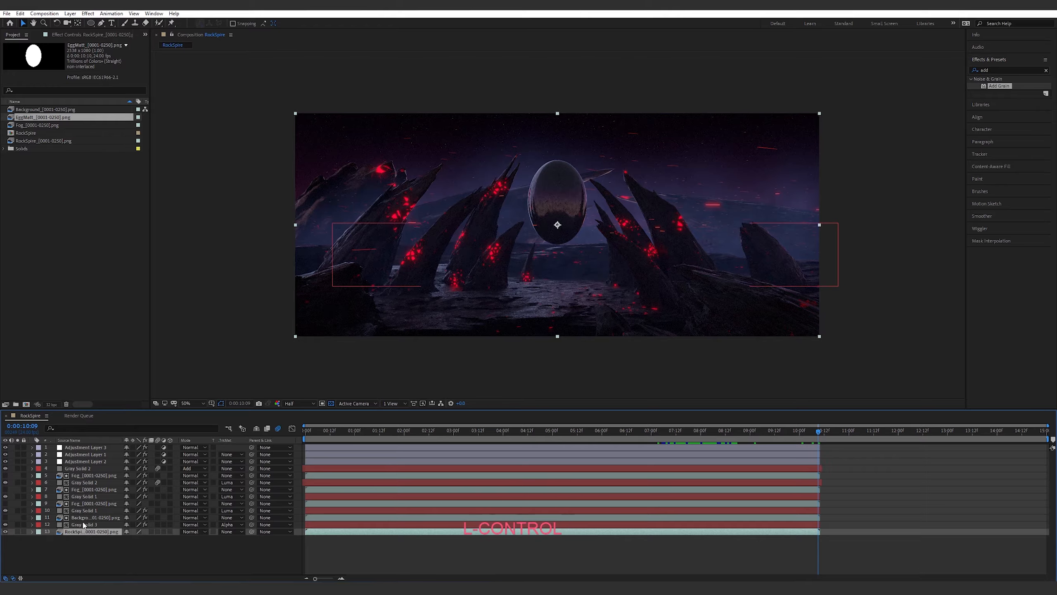
{"action": "left_click", "coordinate": [95, 516], "text": "ctrl"}
{"action": "left_click", "coordinate": [89, 503], "text": "ctrl"}
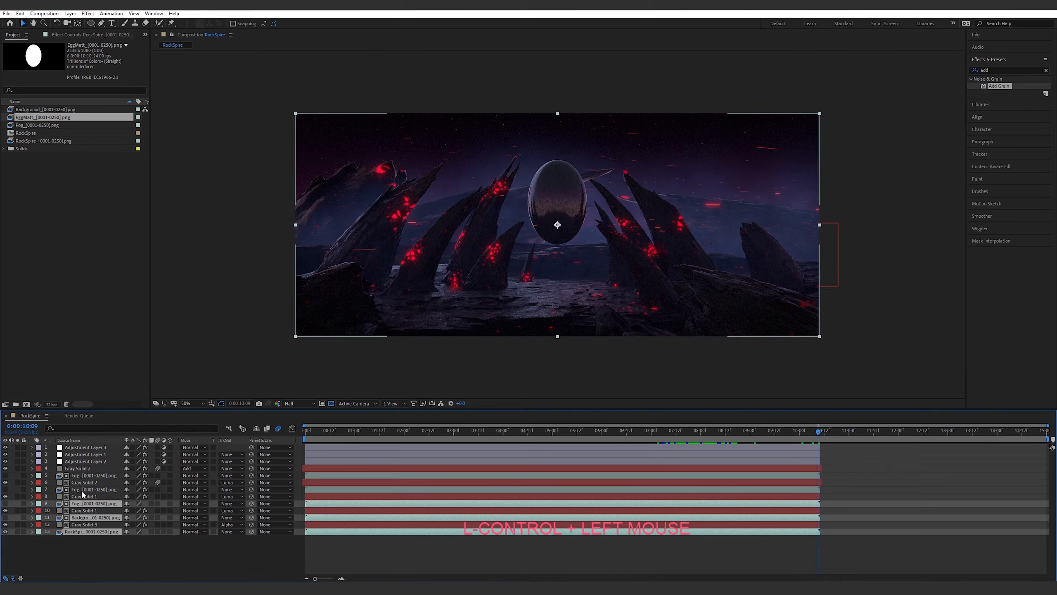
{"action": "left_click", "coordinate": [88, 489], "text": "ctrl"}
{"action": "left_click", "coordinate": [88, 476], "text": "ctrl"}
{"action": "right_click", "coordinate": [89, 477]}
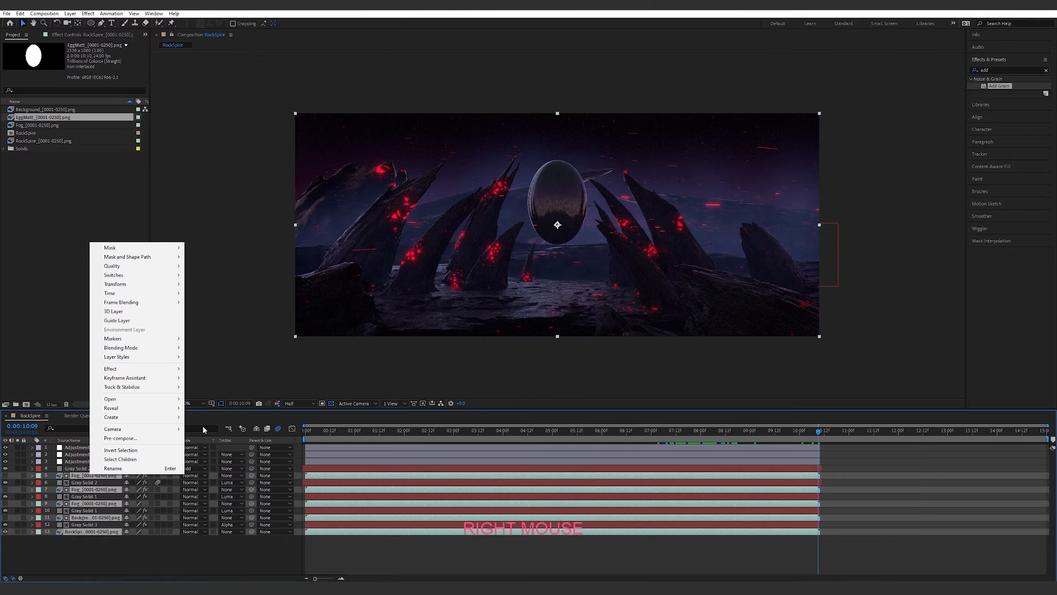
{"action": "left_click", "coordinate": [157, 293]}
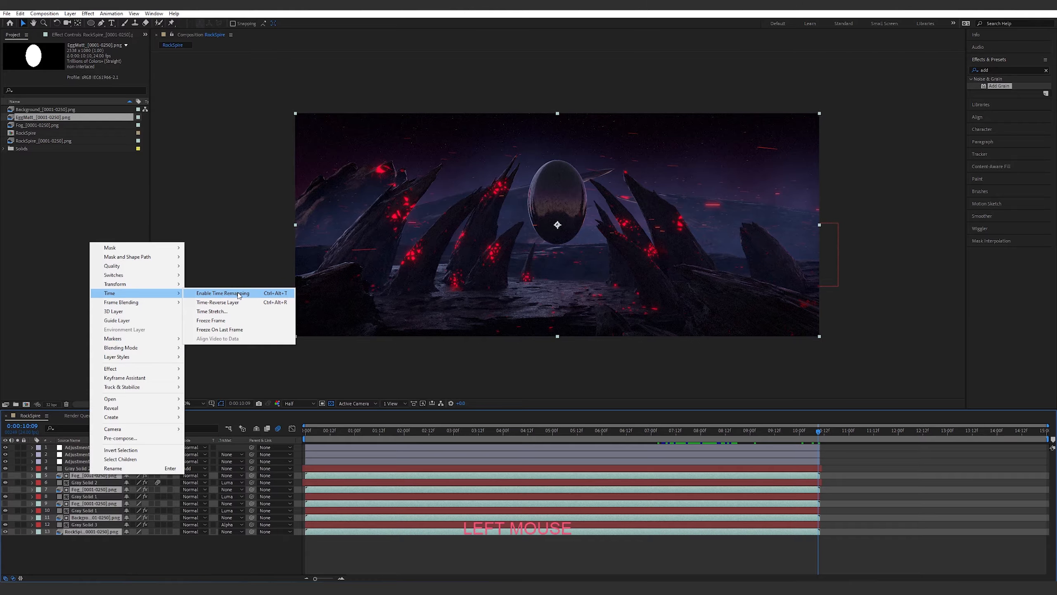
{"action": "left_click", "coordinate": [238, 294]}
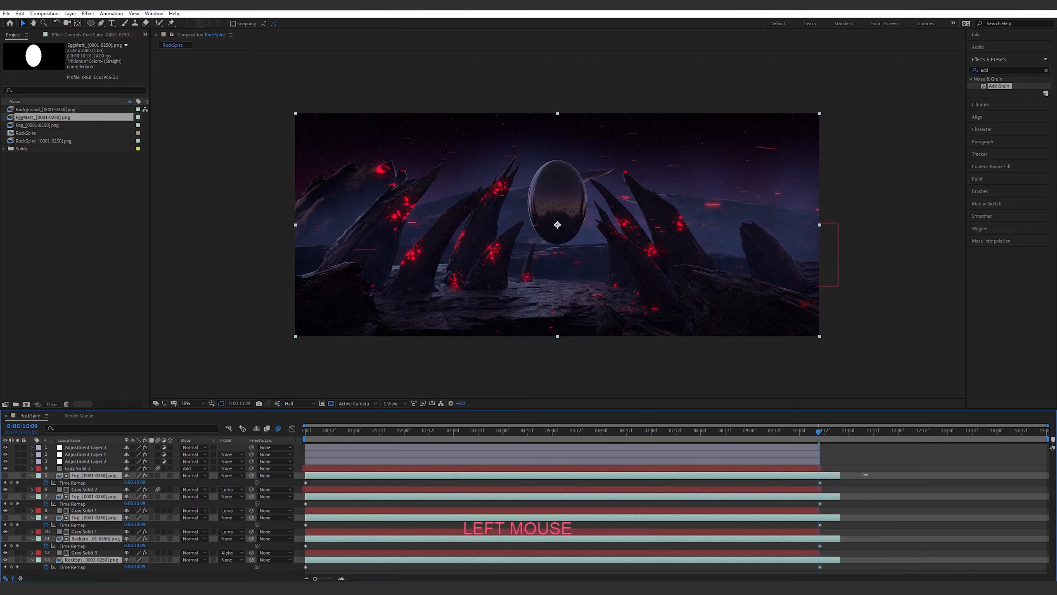
{"action": "left_click_drag", "start_coordinate": [865, 475], "coordinate": [1032, 474]}
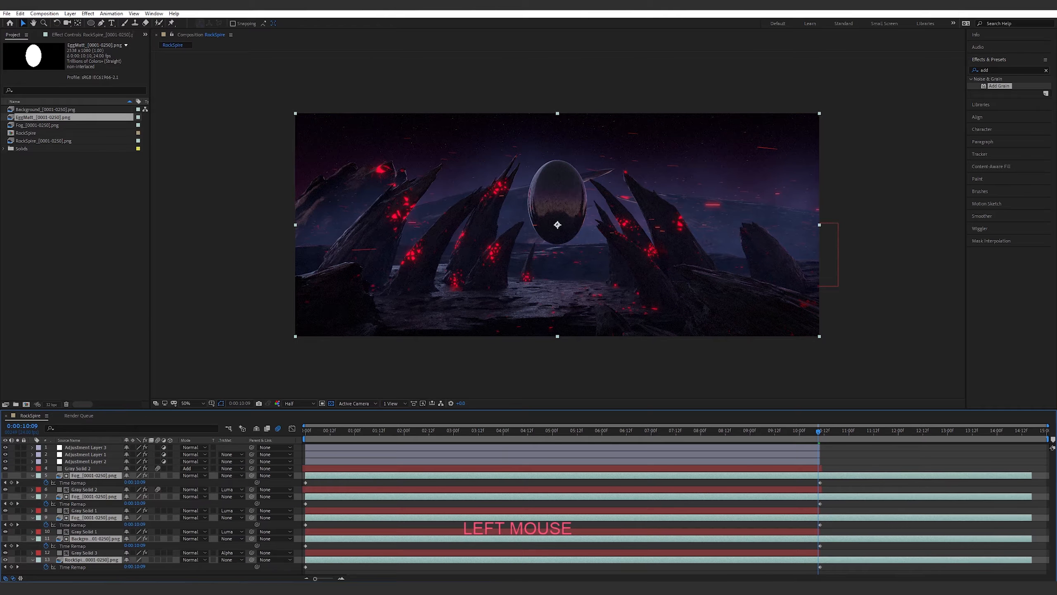
{"action": "left_click", "coordinate": [820, 436]}
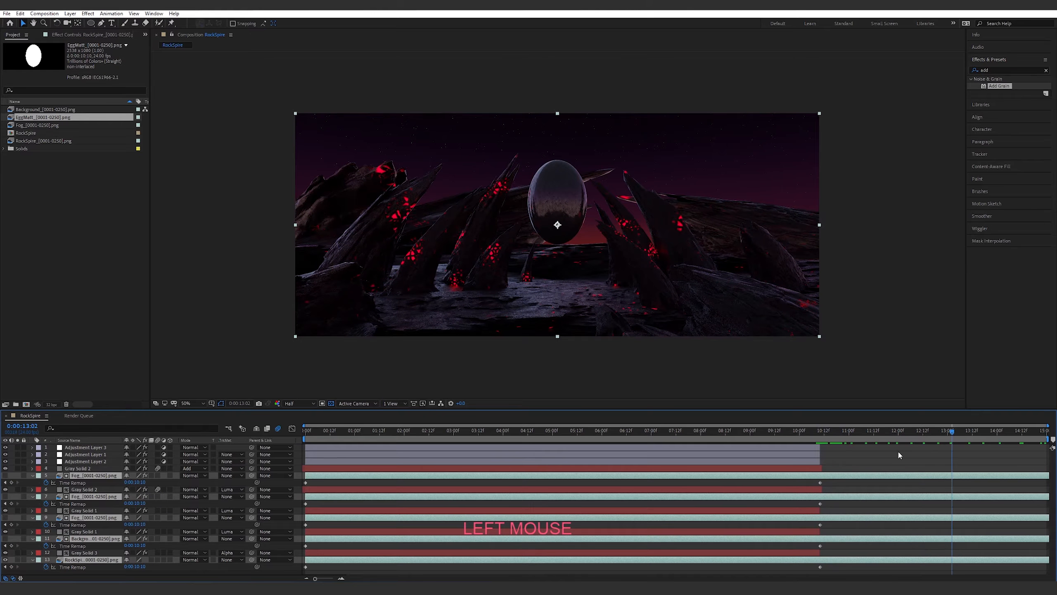
Extend the three adjustment layers together to the end of the composition.
{"action": "left_click", "coordinate": [818, 462]}
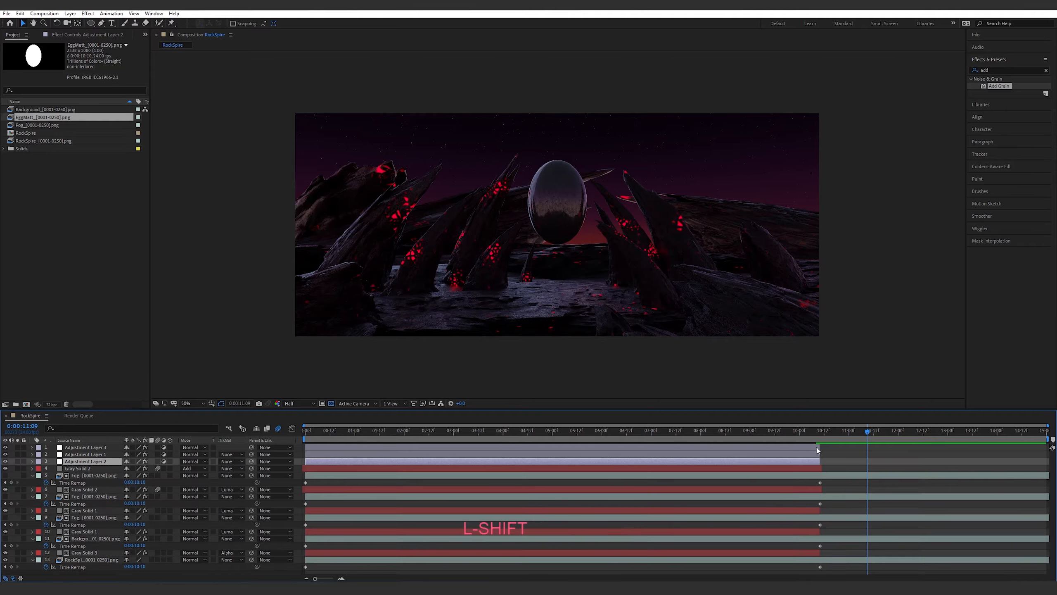
{"action": "left_click", "coordinate": [816, 448], "text": "shift"}
{"action": "left_click_drag", "start_coordinate": [819, 448], "coordinate": [1048, 448]}
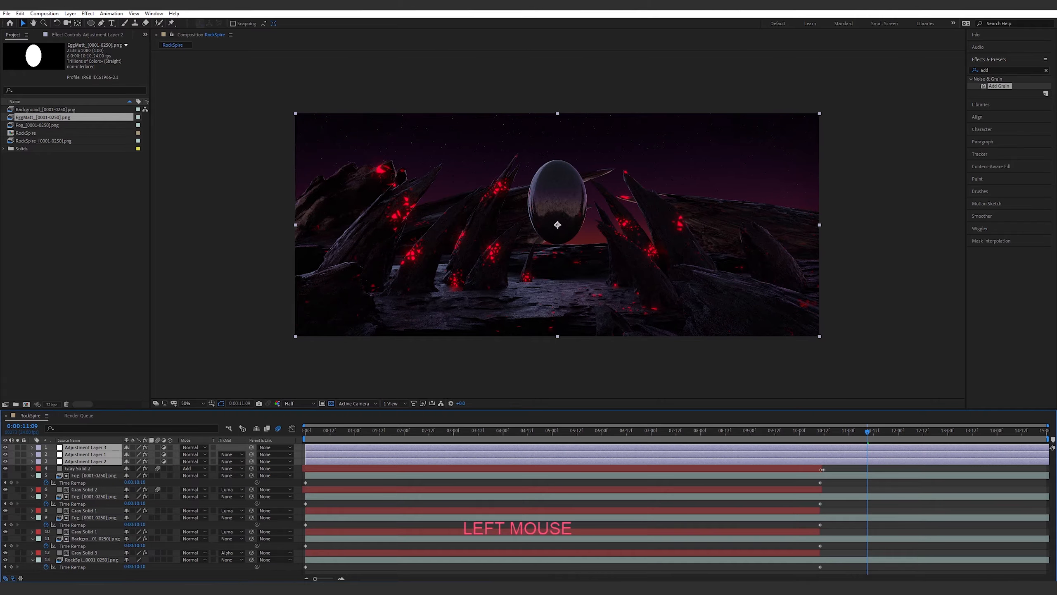
Extend all five Grey Solid layers to the end of the composition.
{"action": "left_click_drag", "start_coordinate": [822, 469], "coordinate": [1048, 469]}
{"action": "left_click_drag", "start_coordinate": [826, 490], "coordinate": [1048, 490]}
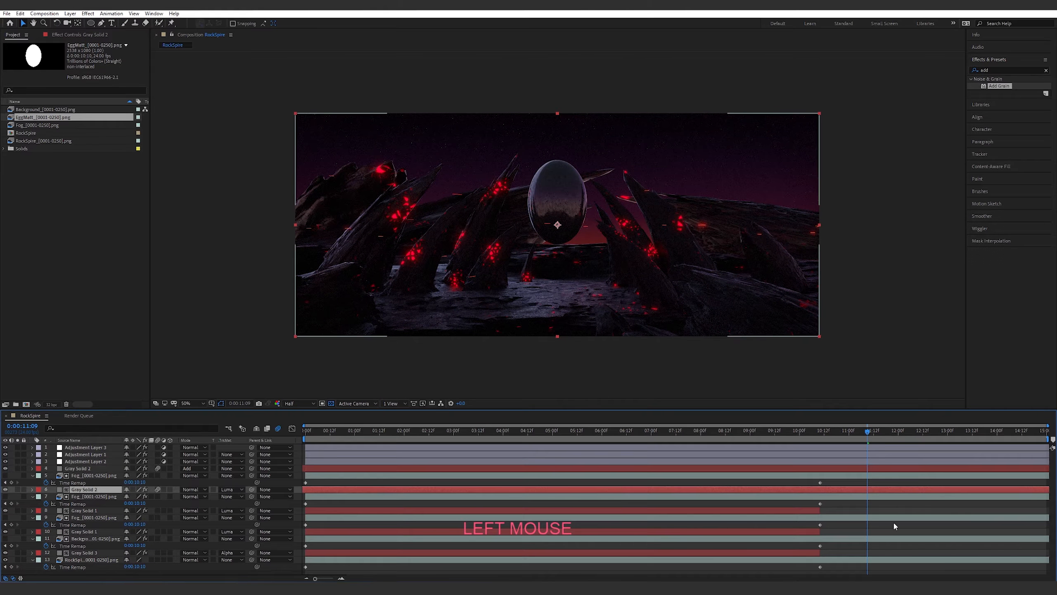
{"action": "left_click_drag", "start_coordinate": [818, 512], "coordinate": [1049, 512]}
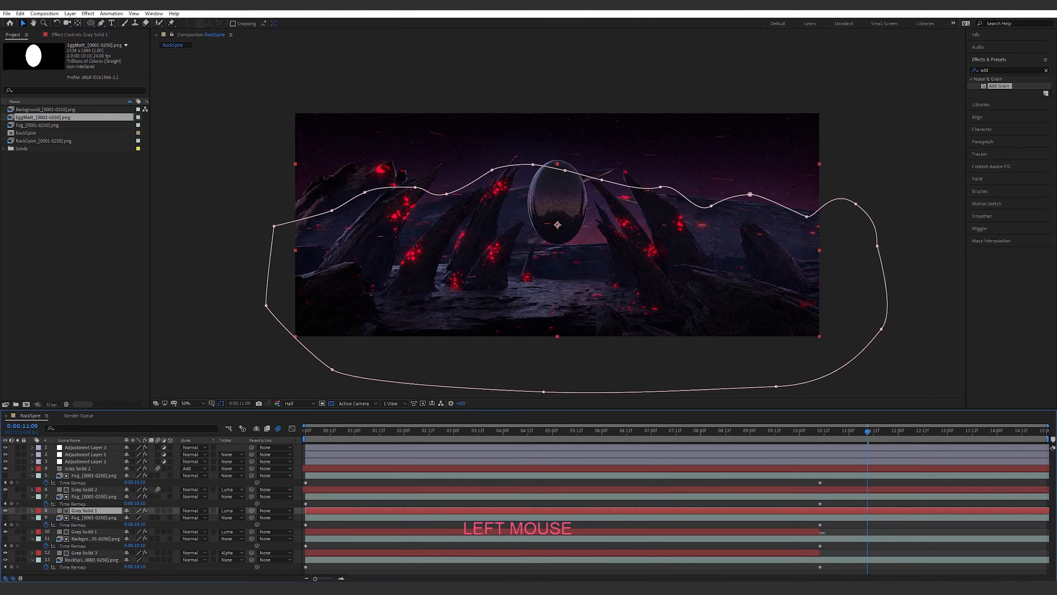
{"action": "left_click_drag", "start_coordinate": [822, 533], "coordinate": [1048, 532]}
{"action": "left_click_drag", "start_coordinate": [820, 553], "coordinate": [1048, 552]}
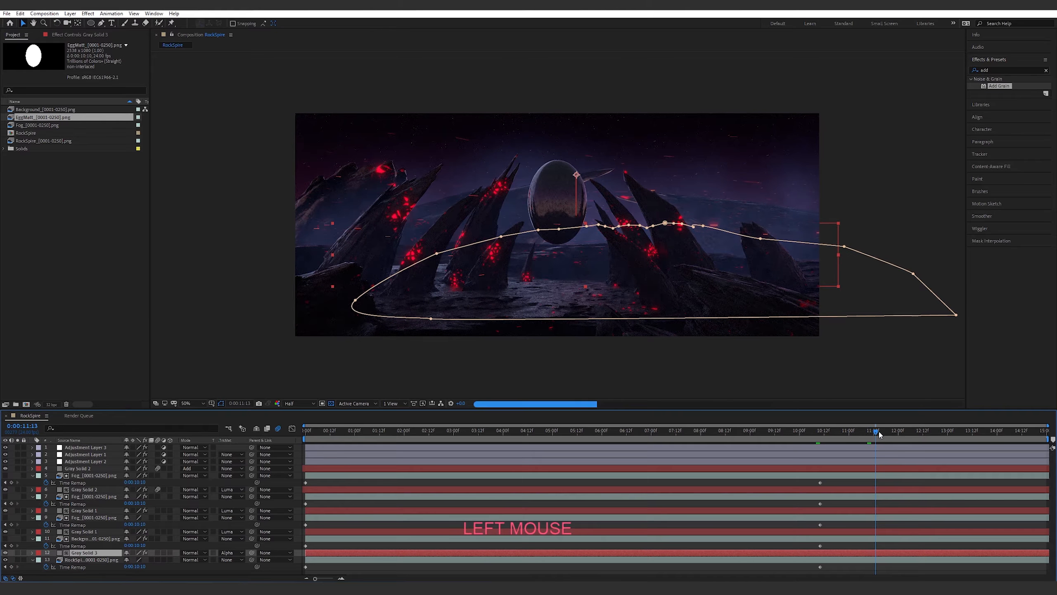
Play back the RockSpire composite between about 5 and 7 seconds and examine the fog for brightness flicker.
{"action": "left_click_drag", "start_coordinate": [895, 435], "coordinate": [952, 420]}
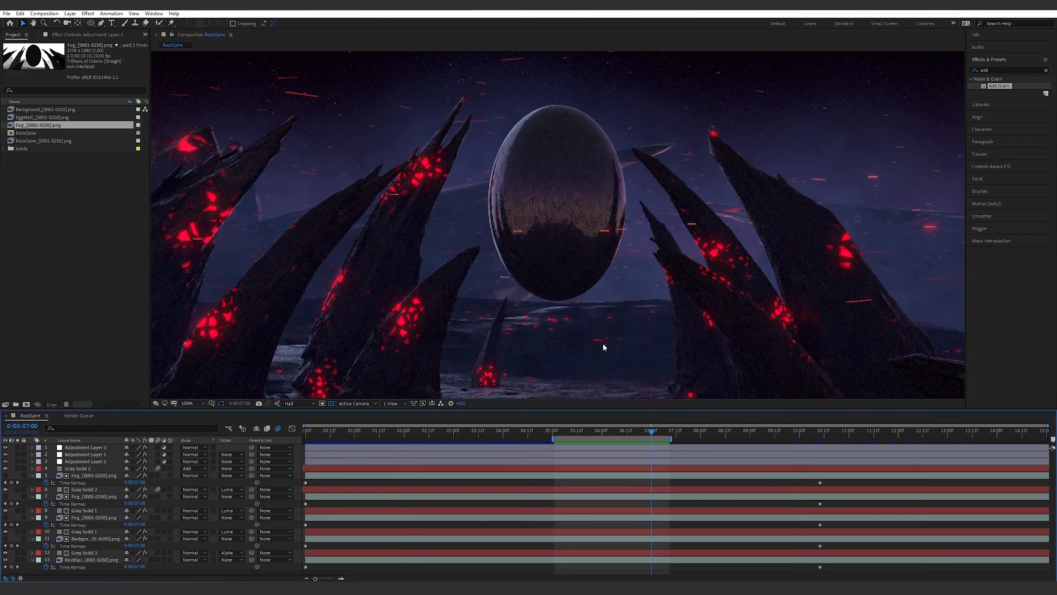
{"action": "key", "text": "KP_0"}
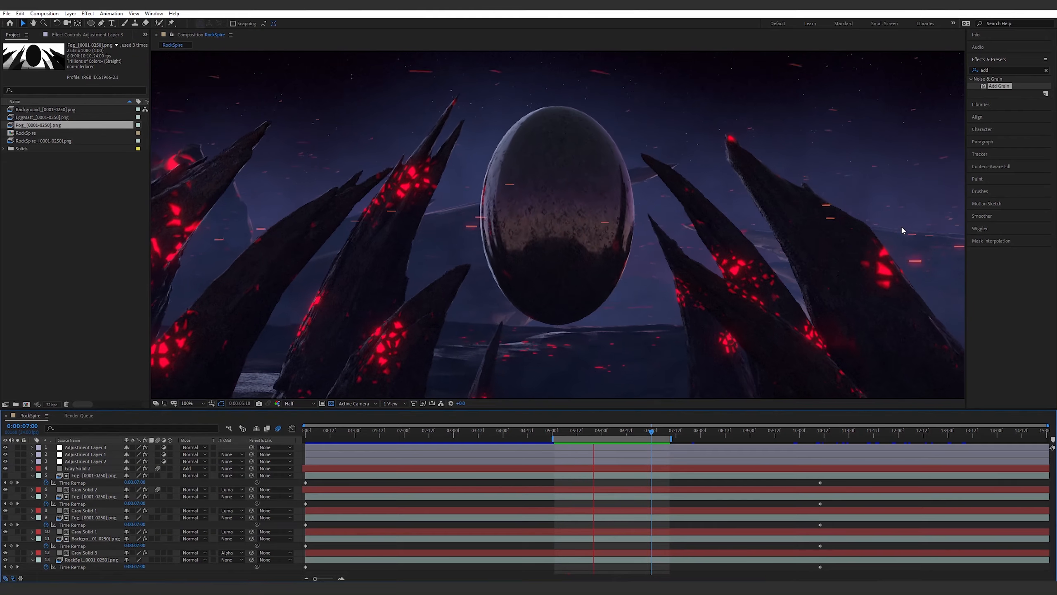
{"action": "key", "text": "space"}
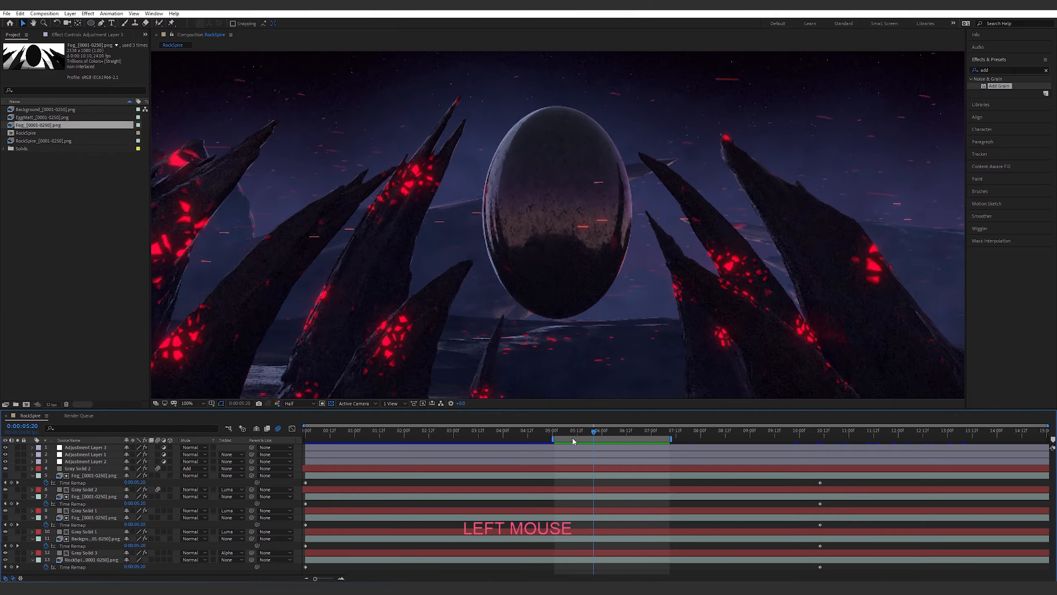
{"action": "key", "text": "space"}
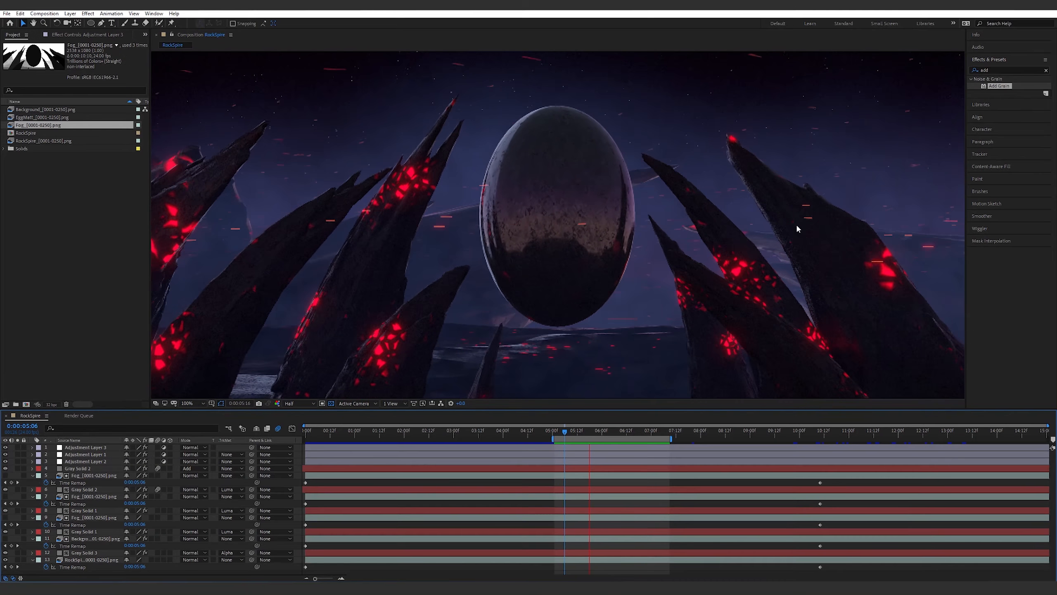
{"action": "key", "text": "space"}
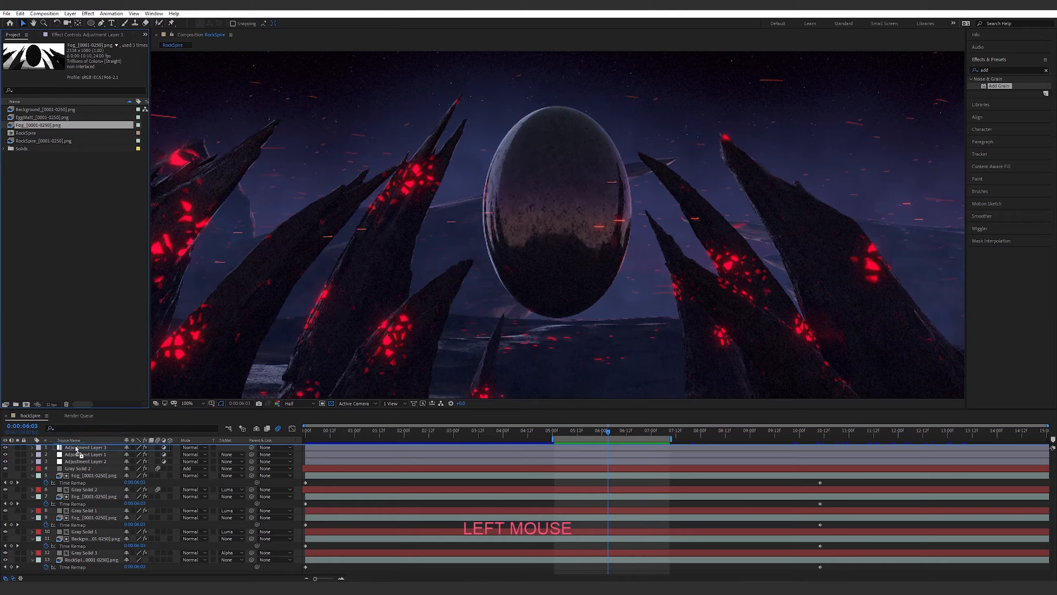
Add the Fog_[0001-0250].png footage as the composition's topmost layer and preview it soloed, stopping at 0:00:06:11.
{"action": "left_click_drag", "start_coordinate": [76, 448], "coordinate": [71, 449]}
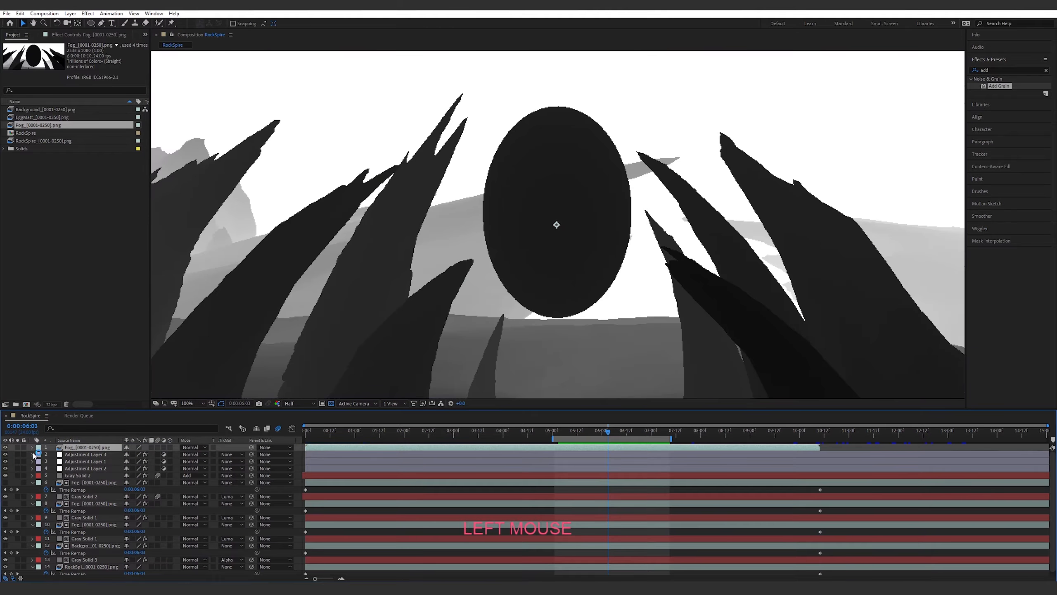
{"action": "key", "text": "space"}
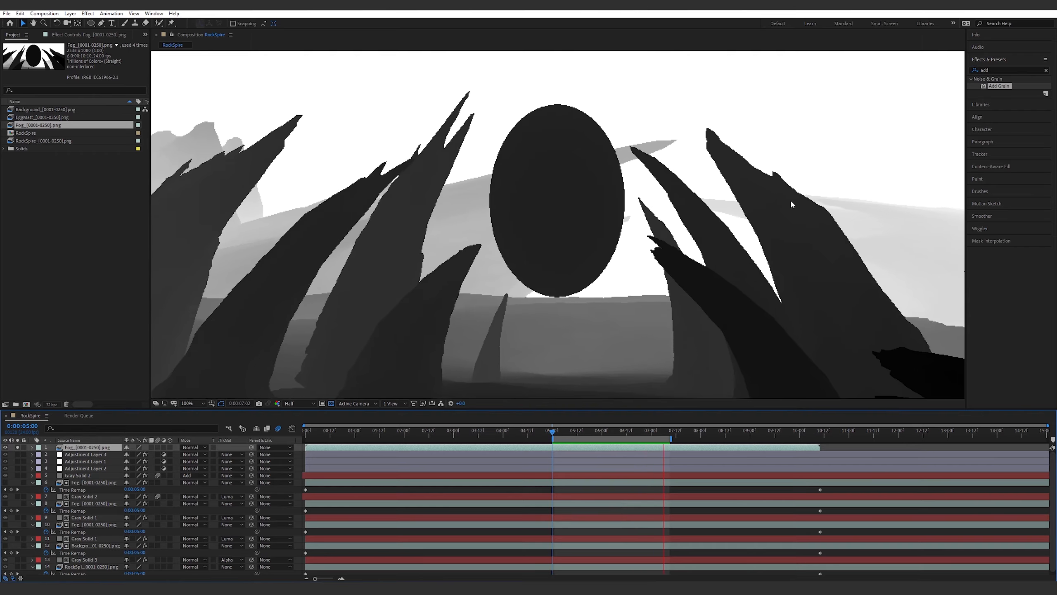
{"action": "key", "text": "space"}
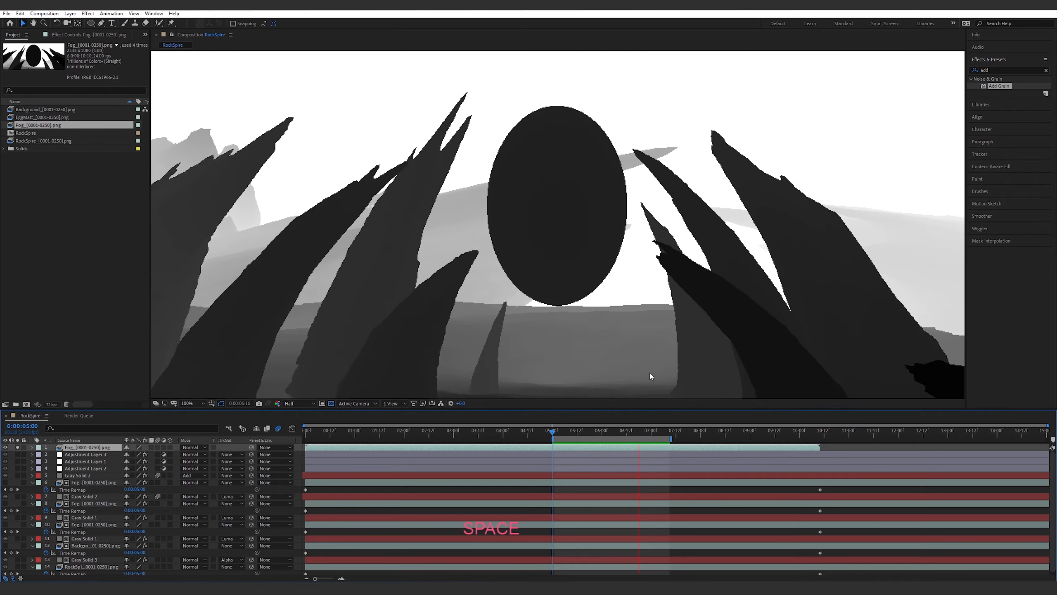
{"action": "left_click_drag", "start_coordinate": [635, 433], "coordinate": [623, 441]}
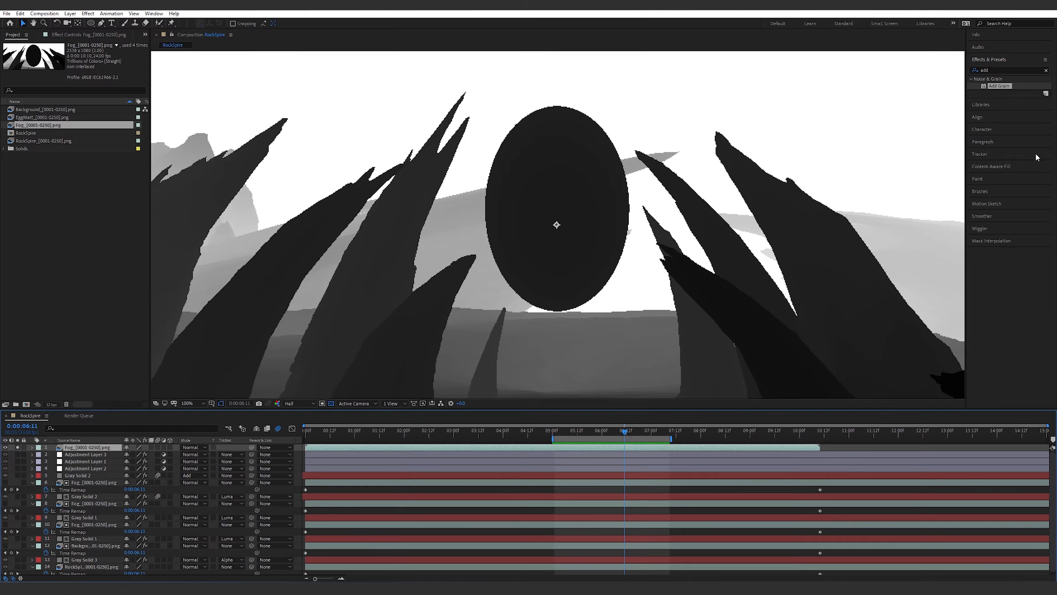
Find the Levels effect and apply it to the topmost Fog layer.
{"action": "left_click", "coordinate": [997, 69]}
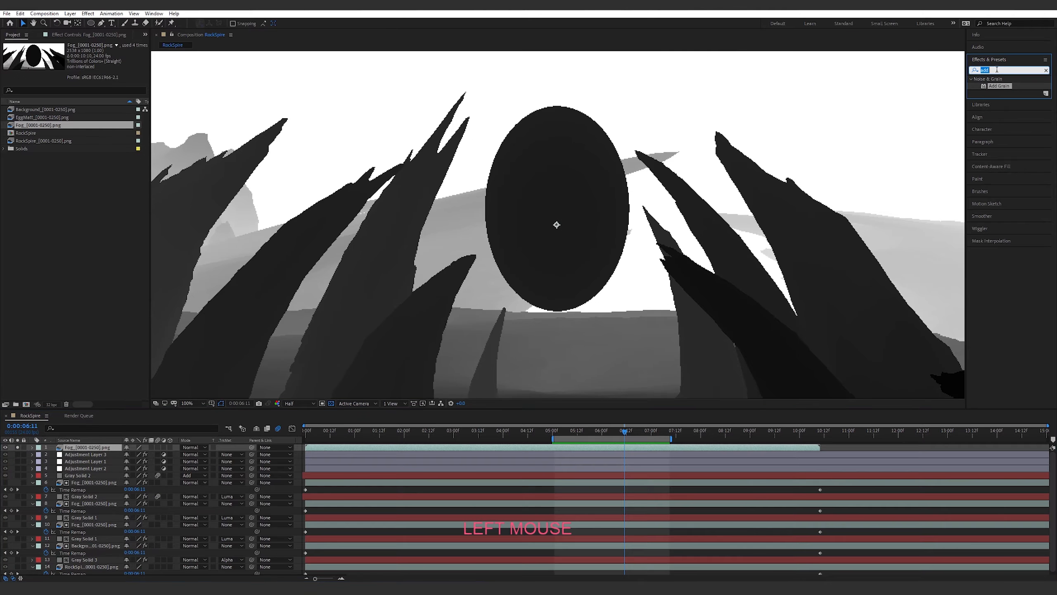
{"action": "type", "text": "leve"}
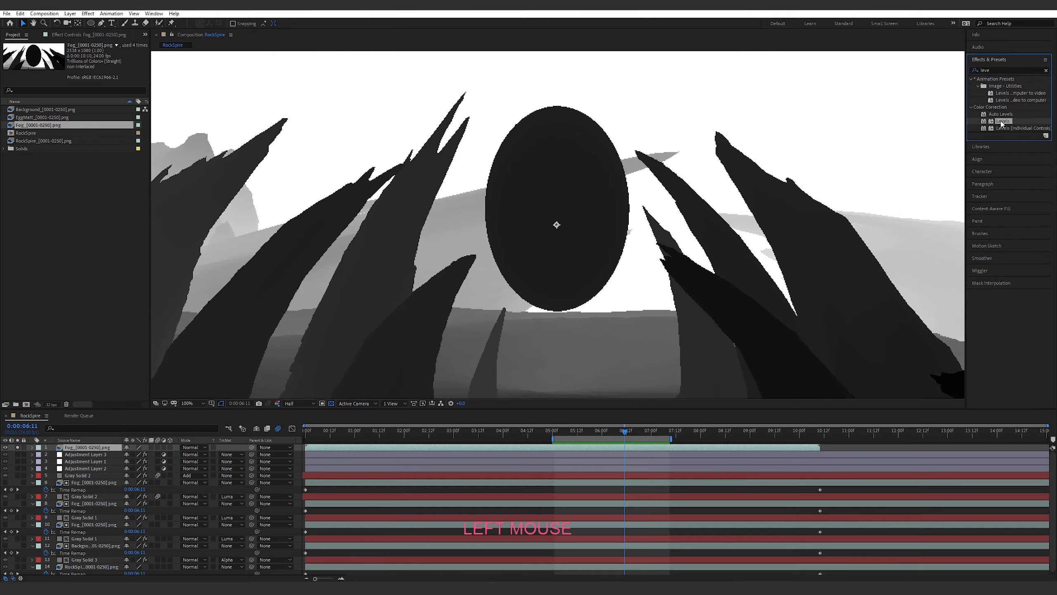
{"action": "left_click_drag", "start_coordinate": [1001, 123], "coordinate": [608, 441]}
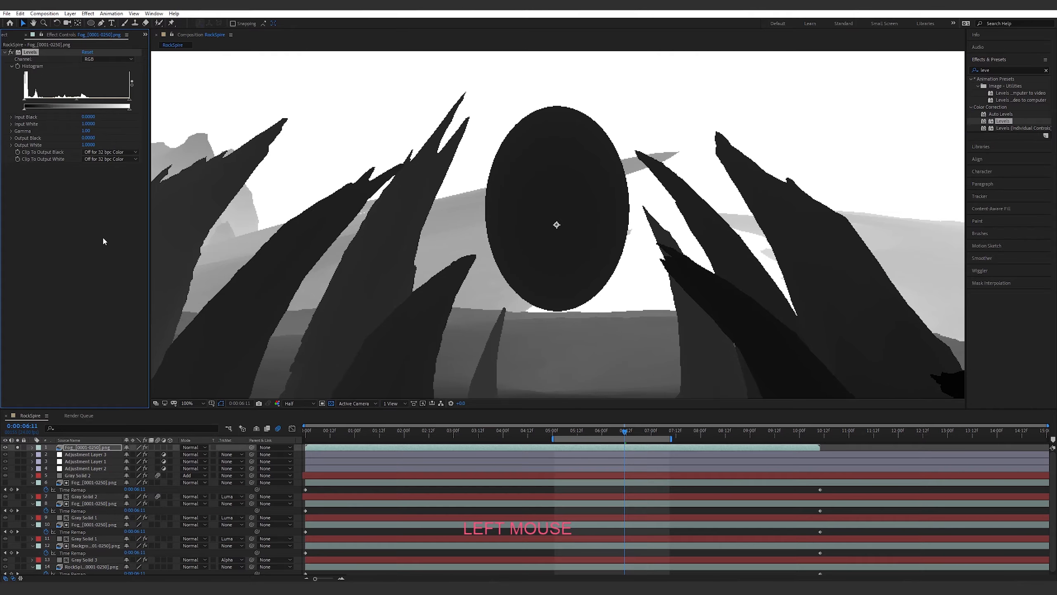
Examine the Fog layer frame by frame between about 5 and 7 seconds to locate the brightness jump.
{"action": "key", "text": "ctrl+Left"}
{"action": "key", "text": "ctrl+Left"}
{"action": "key", "text": "ctrl+Left"}
{"action": "key", "text": "ctrl+Left"}
{"action": "key", "text": "ctrl+Left"}
{"action": "key", "text": "ctrl+Left"}
{"action": "key", "text": "ctrl+Left"}
{"action": "key", "text": "ctrl+Left"}
{"action": "key", "text": "ctrl+Left"}
{"action": "key", "text": "ctrl+Left"}
{"action": "key", "text": "ctrl+Left"}
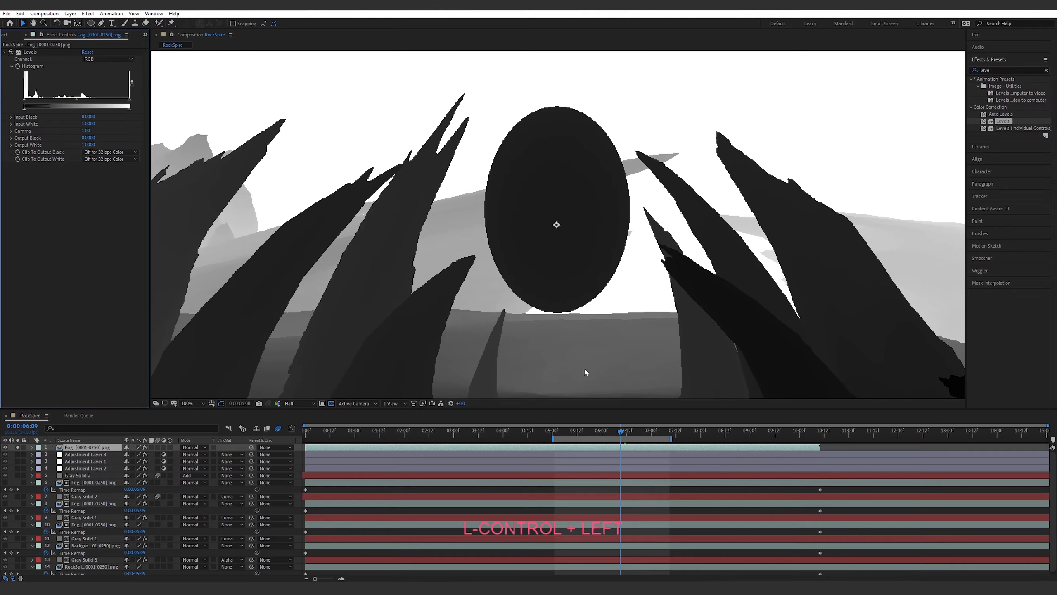
{"action": "key", "text": "ctrl+Left"}
{"action": "key", "text": "ctrl+Left"}
{"action": "key", "text": "ctrl+Left"}
{"action": "key", "text": "ctrl+Left"}
{"action": "key", "text": "ctrl+Left"}
{"action": "key", "text": "ctrl+Left"}
{"action": "key", "text": "ctrl+Left"}
{"action": "key", "text": "ctrl+Left"}
{"action": "key", "text": "ctrl+Left"}
{"action": "key", "text": "ctrl+Left"}
{"action": "key", "text": "ctrl+Left"}
{"action": "key", "text": "ctrl+Left"}
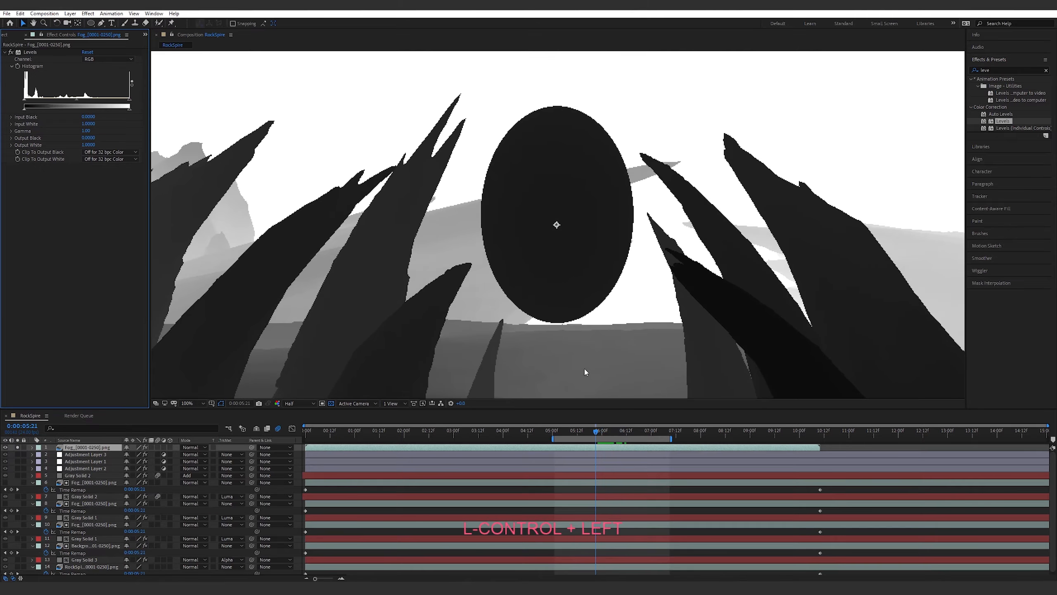
{"action": "key", "text": "space"}
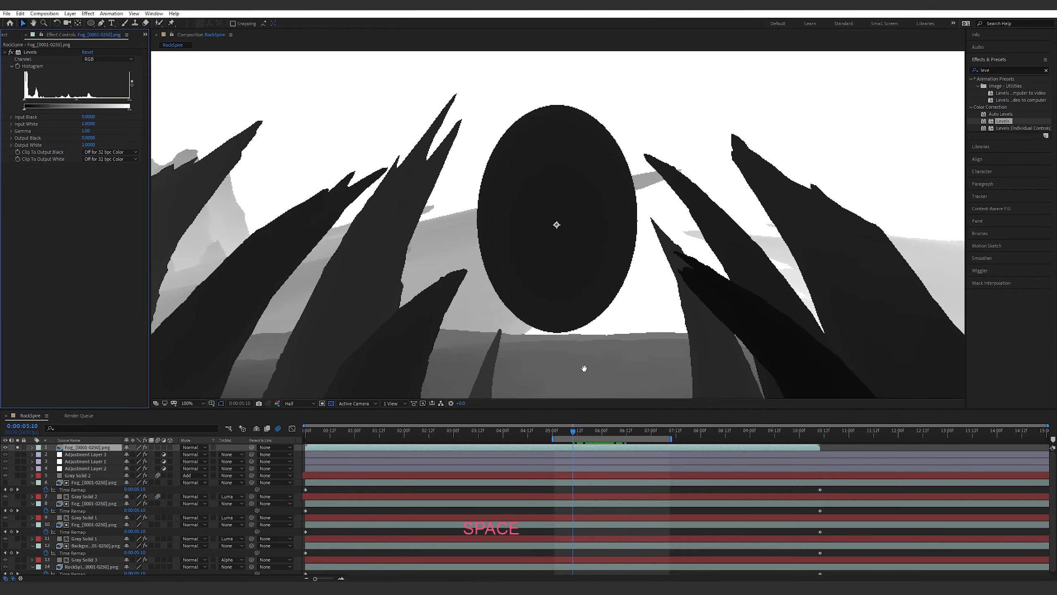
{"action": "key", "text": "ctrl+Left"}
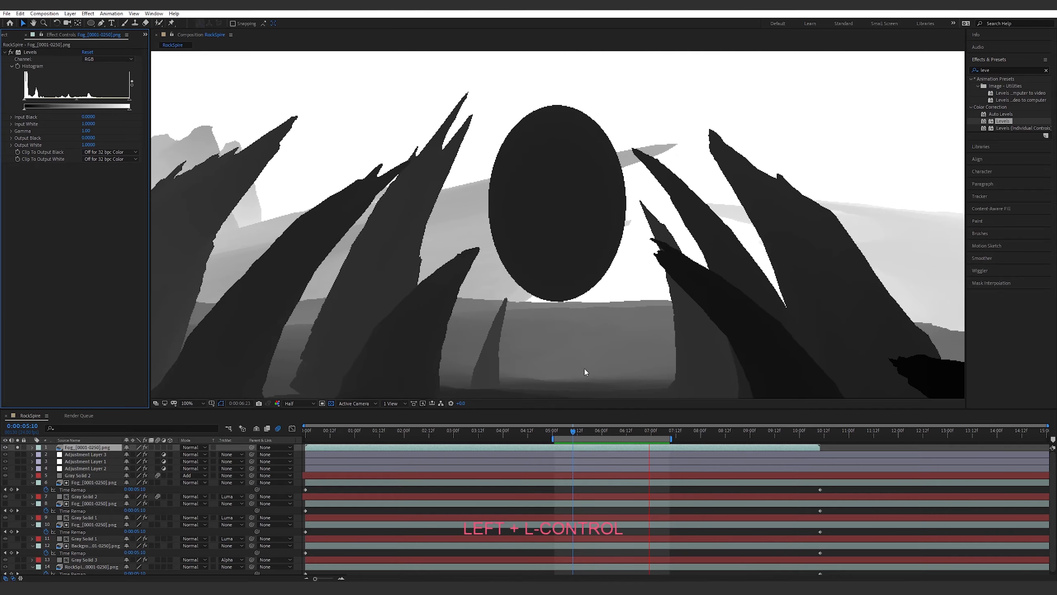
{"action": "key", "text": "ctrl+Left"}
{"action": "key", "text": "ctrl+Left"}
{"action": "key", "text": "ctrl+Left"}
{"action": "key", "text": "ctrl+Left"}
{"action": "key", "text": "ctrl+Left"}
{"action": "key", "text": "ctrl+Left"}
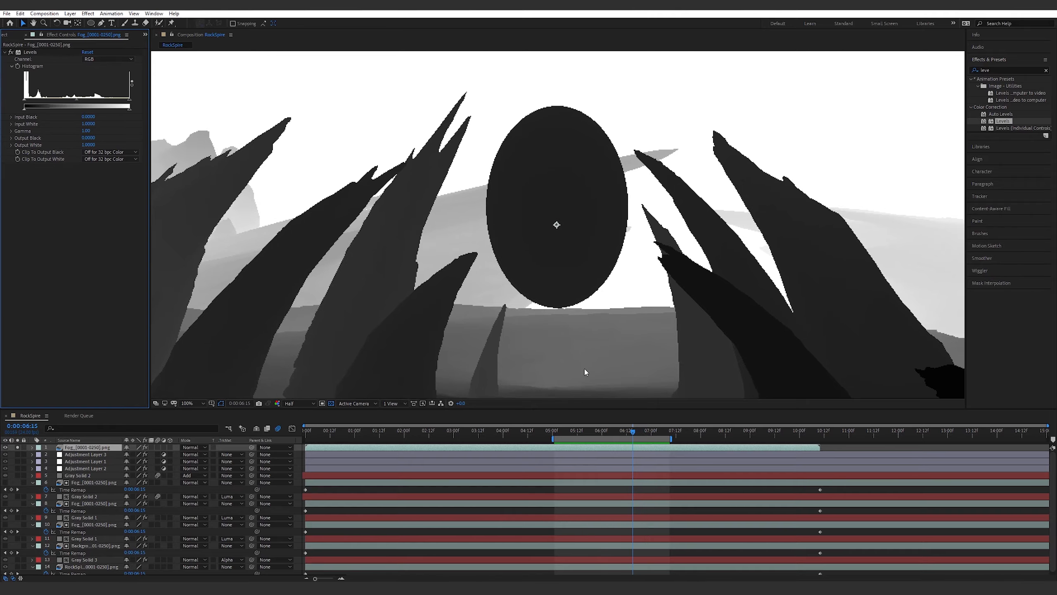
{"action": "key", "text": "ctrl+Right"}
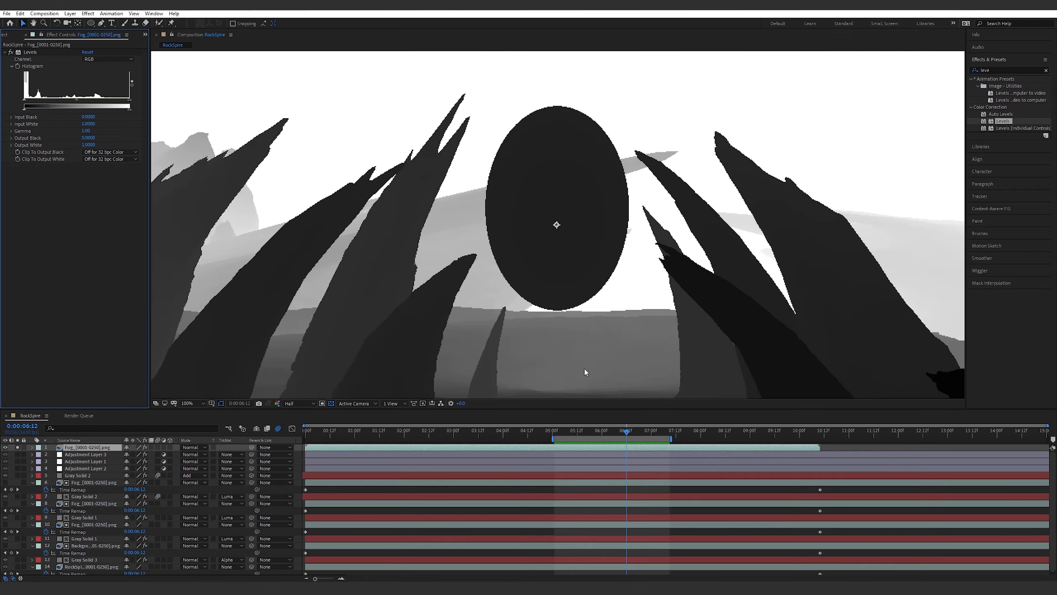
{"action": "key", "text": "ctrl+Left"}
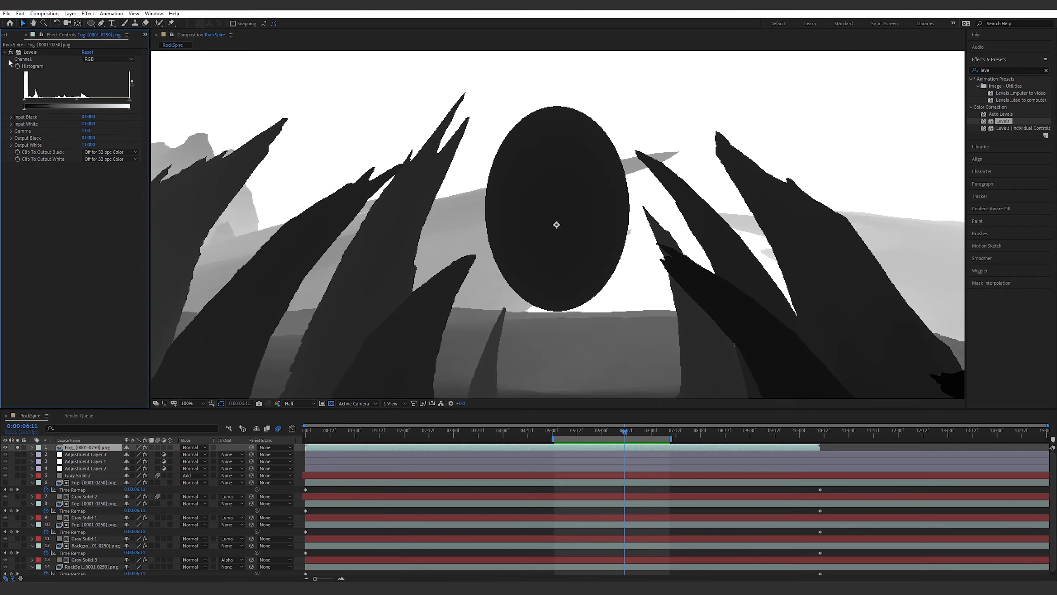
Keyframe the Levels histogram of the topmost Fog layer at 0:00:06:11 and 0:00:06:12.
{"action": "key", "text": "ctrl+Right"}
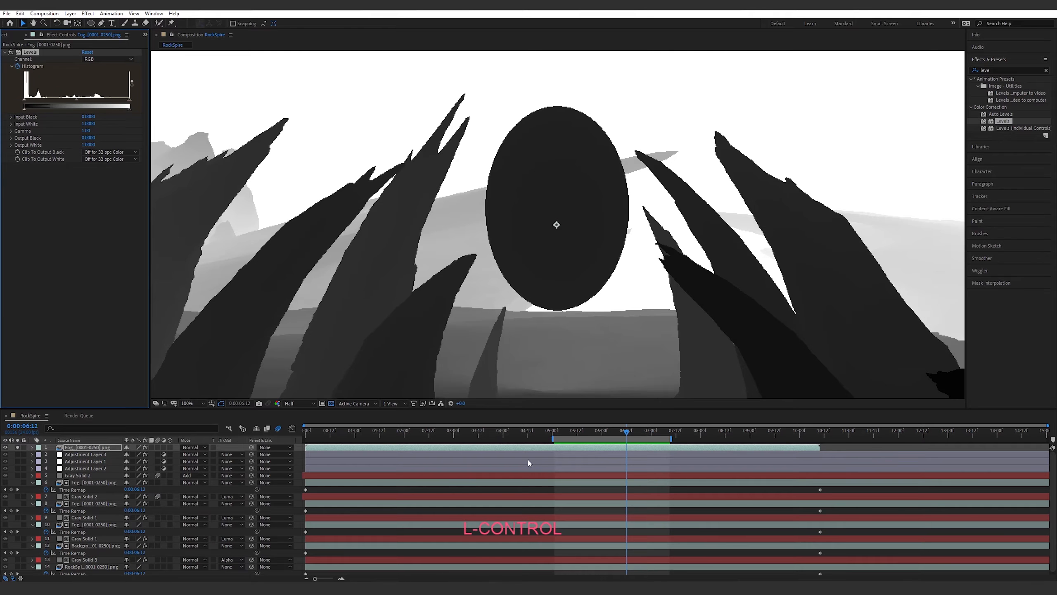
{"action": "key", "text": "u"}
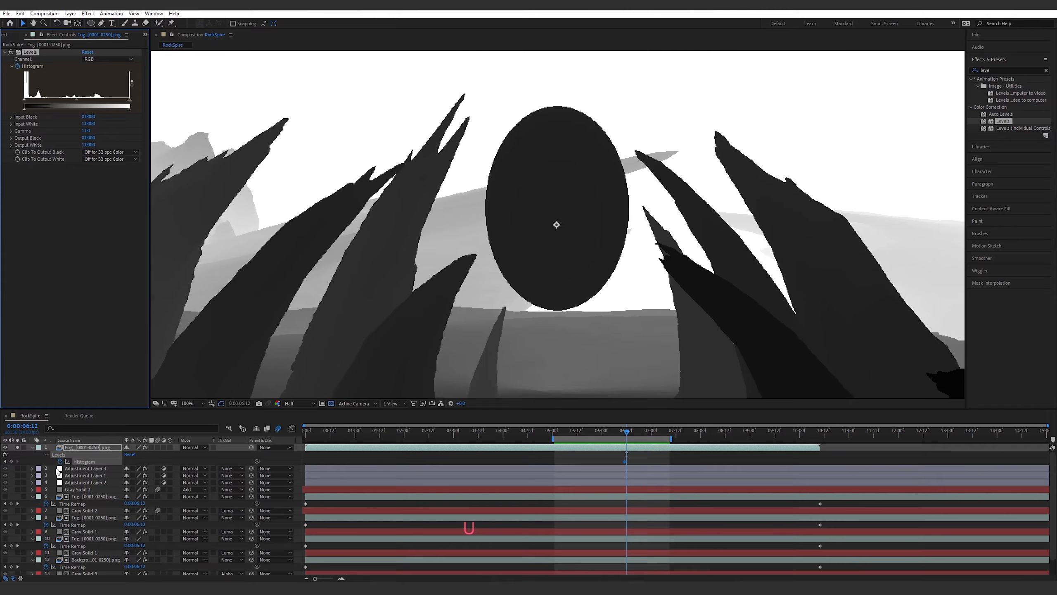
{"action": "left_click", "coordinate": [11, 462]}
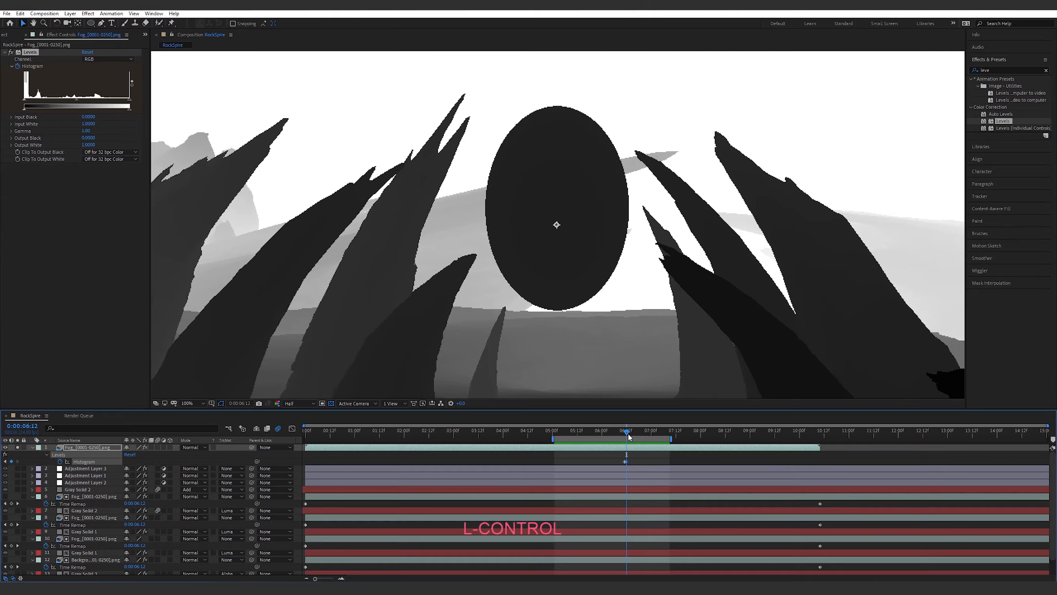
Add surrounding Levels histogram keyframes to the topmost Fog layer at 0:00:06:17 and 0:00:06:06.
{"action": "key", "text": "ctrl+Right"}
{"action": "key", "text": "ctrl+Right"}
{"action": "key", "text": "ctrl+Right"}
{"action": "key", "text": "ctrl+Right"}
{"action": "key", "text": "ctrl+Right"}
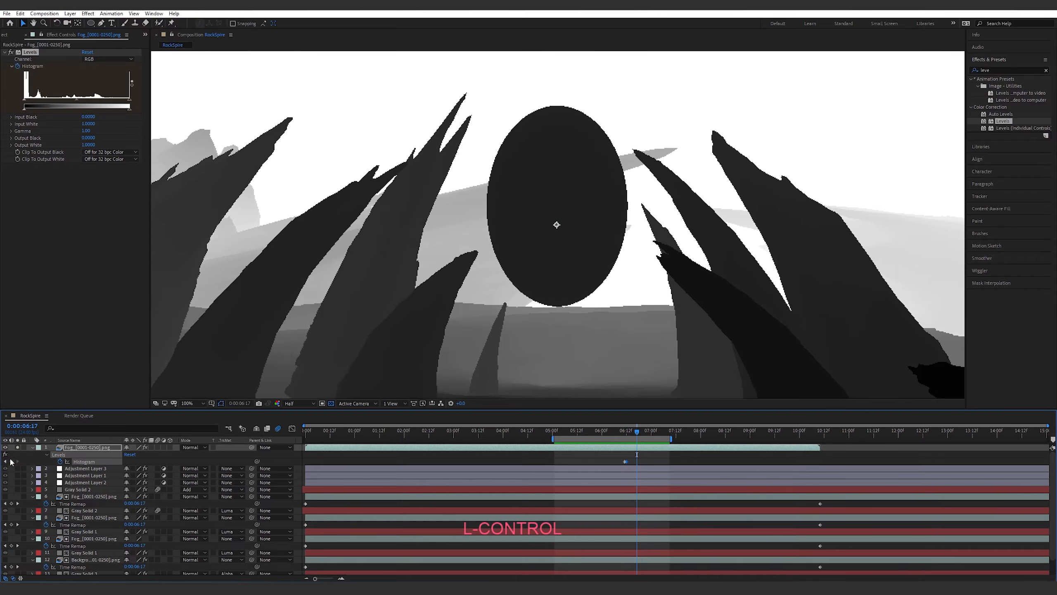
{"action": "left_click_drag", "start_coordinate": [641, 436], "coordinate": [623, 436]}
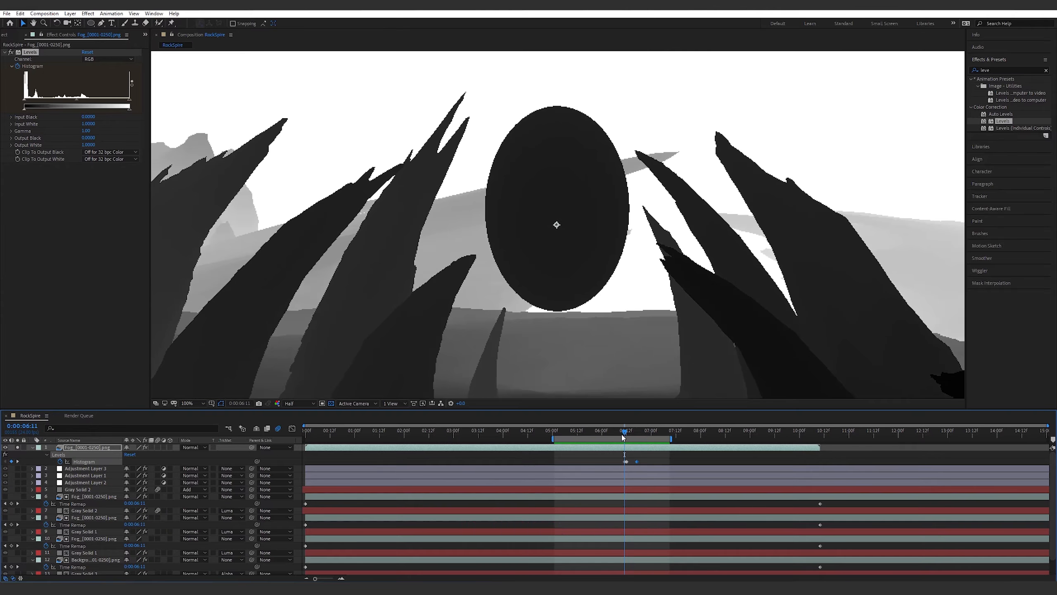
{"action": "key", "text": "ctrl+Left"}
{"action": "key", "text": "ctrl+Left"}
{"action": "key", "text": "ctrl+Left"}
{"action": "key", "text": "ctrl+Left"}
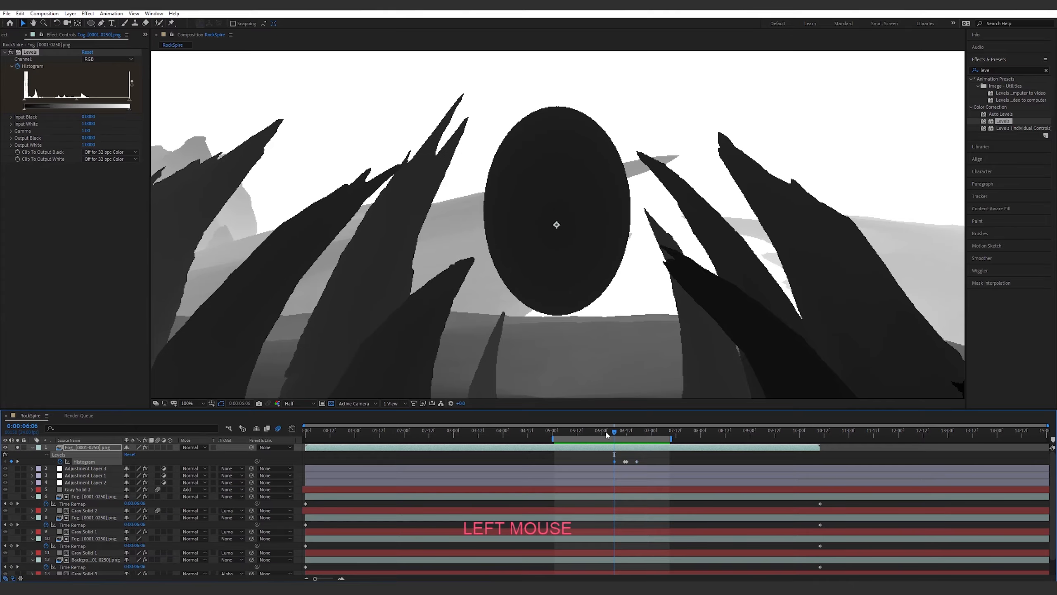
{"action": "left_click_drag", "start_coordinate": [620, 434], "coordinate": [624, 435]}
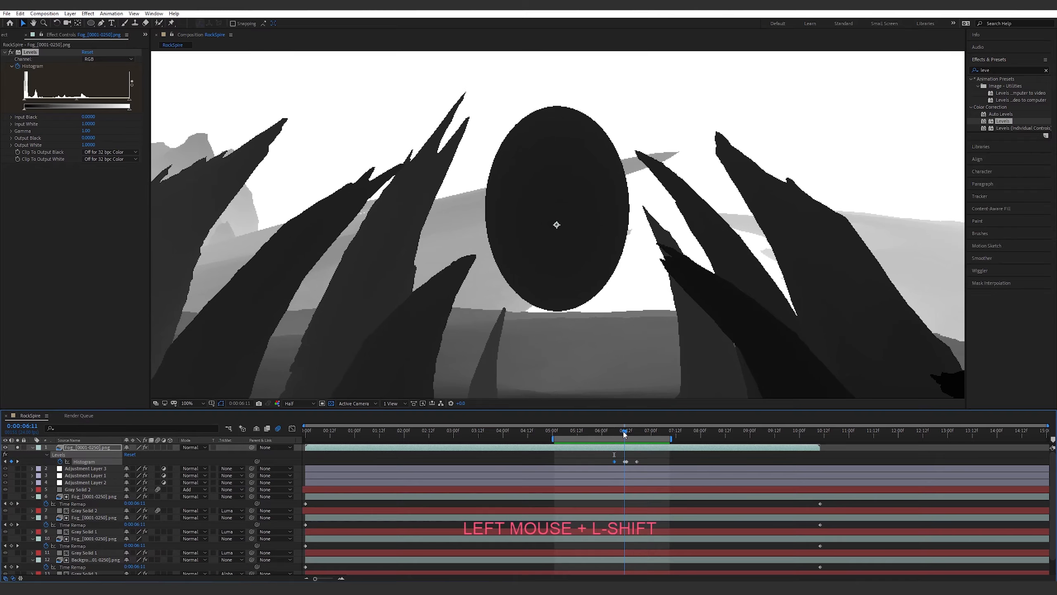
Compare the frames at 0:00:06:11 and 0:00:06:12, and raise the Levels gamma slightly at 0:00:06:11.
{"action": "key", "text": "ctrl+Right"}
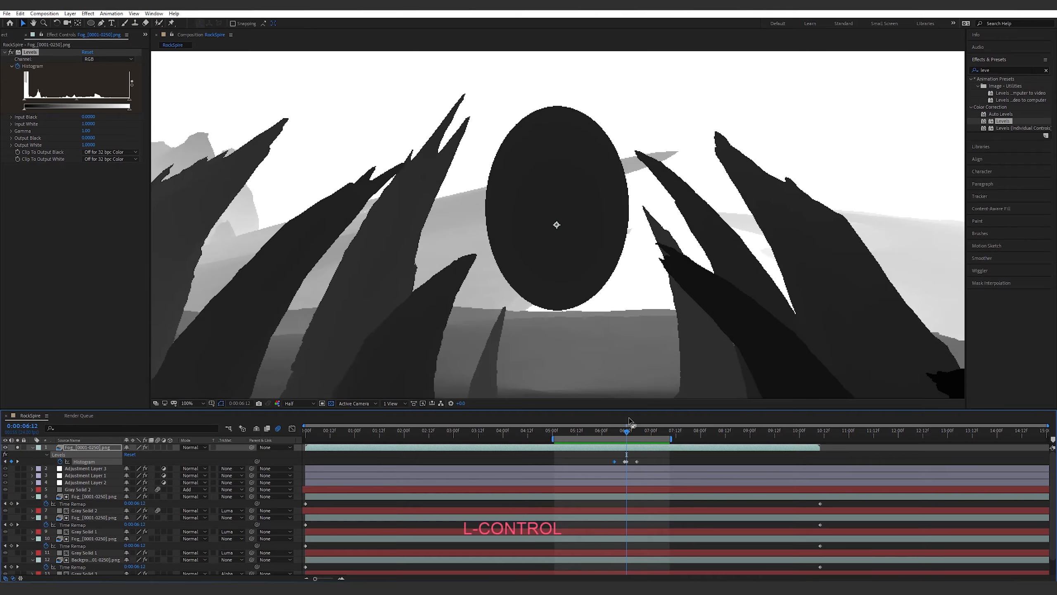
{"action": "key", "text": "ctrl+Left"}
{"action": "key", "text": "ctrl+Right"}
{"action": "key", "text": "ctrl+Left"}
{"action": "key", "text": "ctrl+Right"}
{"action": "key", "text": "ctrl+Left"}
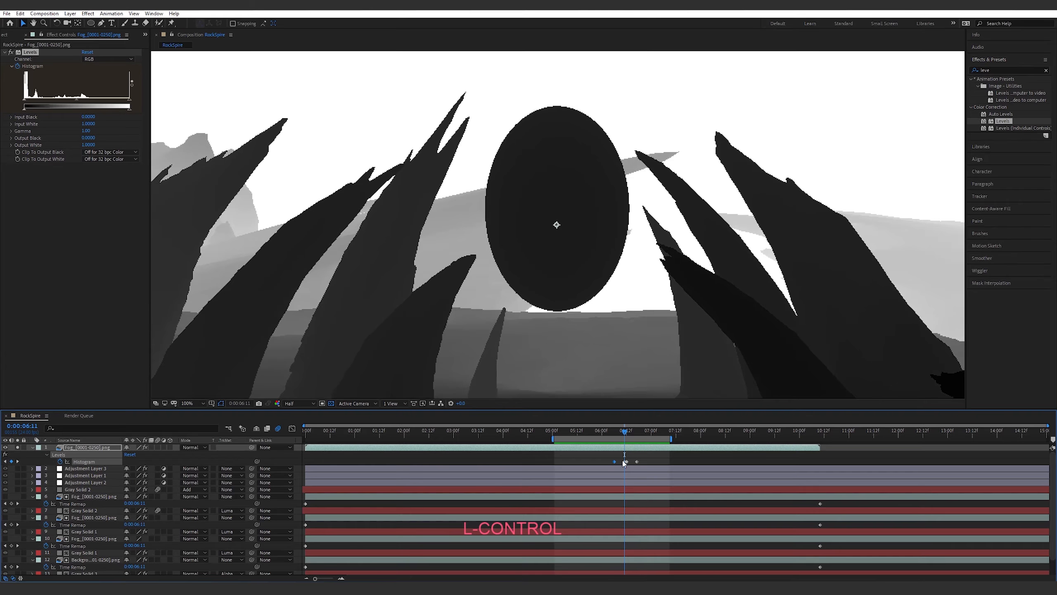
{"action": "left_click_drag", "start_coordinate": [78, 104], "coordinate": [75, 99]}
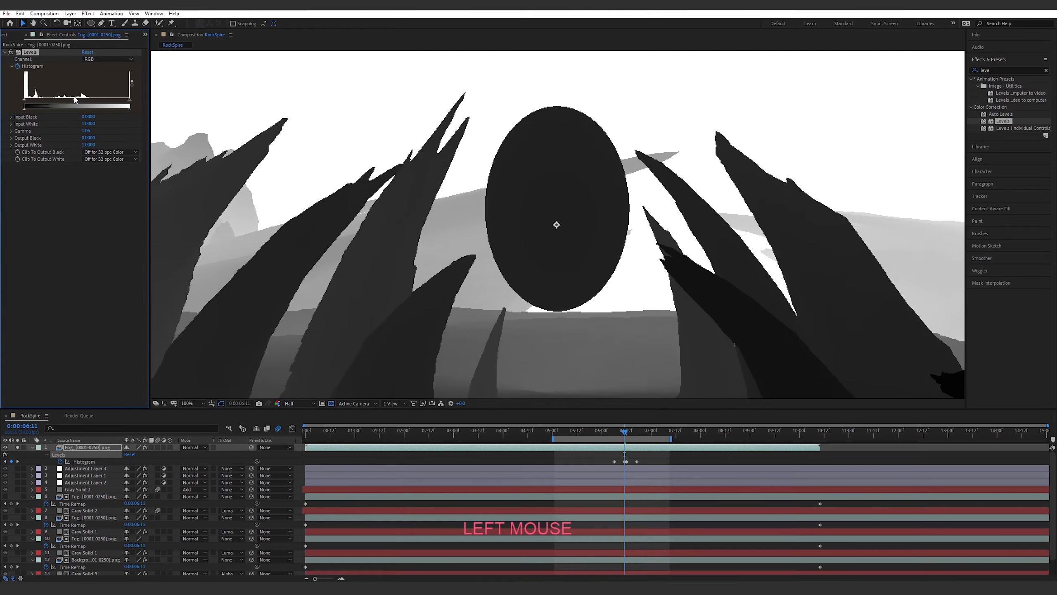
Recheck the two adjacent frames and raise the Levels gamma a little further at 0:00:06:11 to match their brightness.
{"action": "key", "text": "ctrl+Right"}
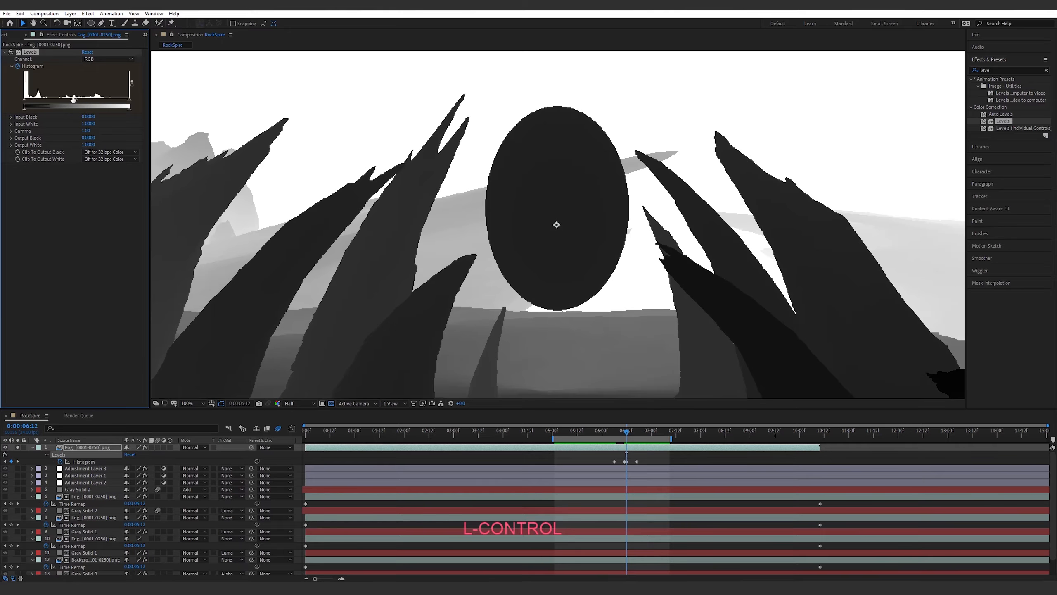
{"action": "key", "text": "ctrl+Left"}
{"action": "key", "text": "ctrl+Right"}
{"action": "key", "text": "ctrl+Left"}
{"action": "key", "text": "ctrl+Right"}
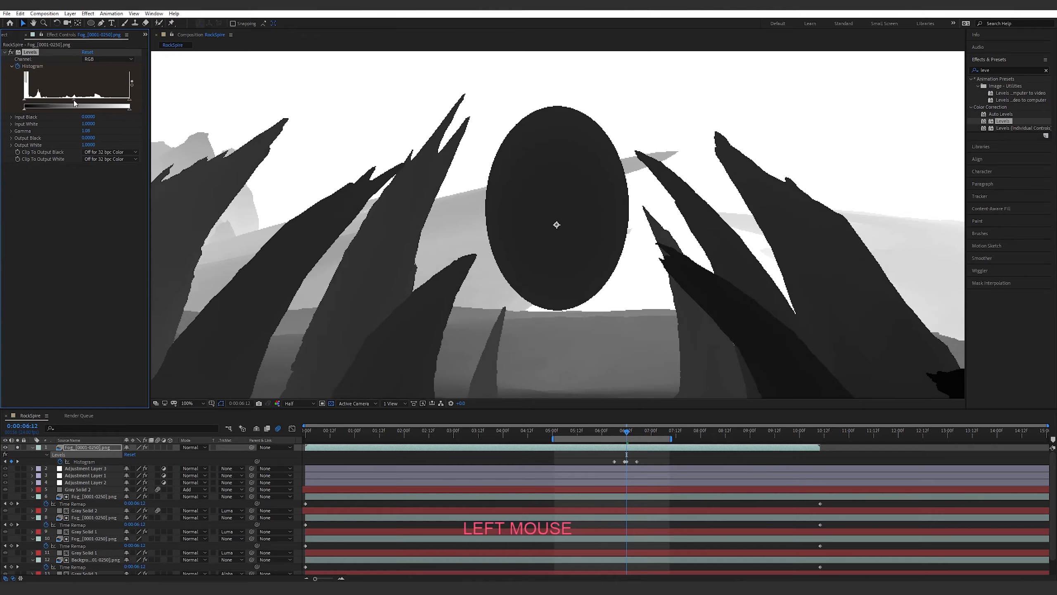
{"action": "left_click_drag", "start_coordinate": [627, 433], "coordinate": [625, 435]}
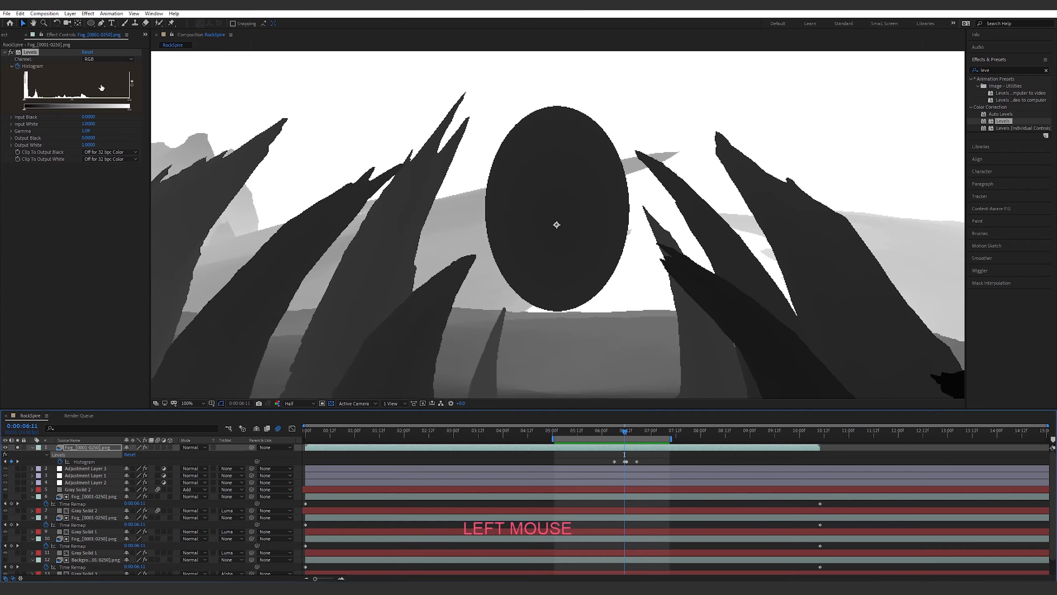
{"action": "left_click_drag", "start_coordinate": [73, 102], "coordinate": [72, 102]}
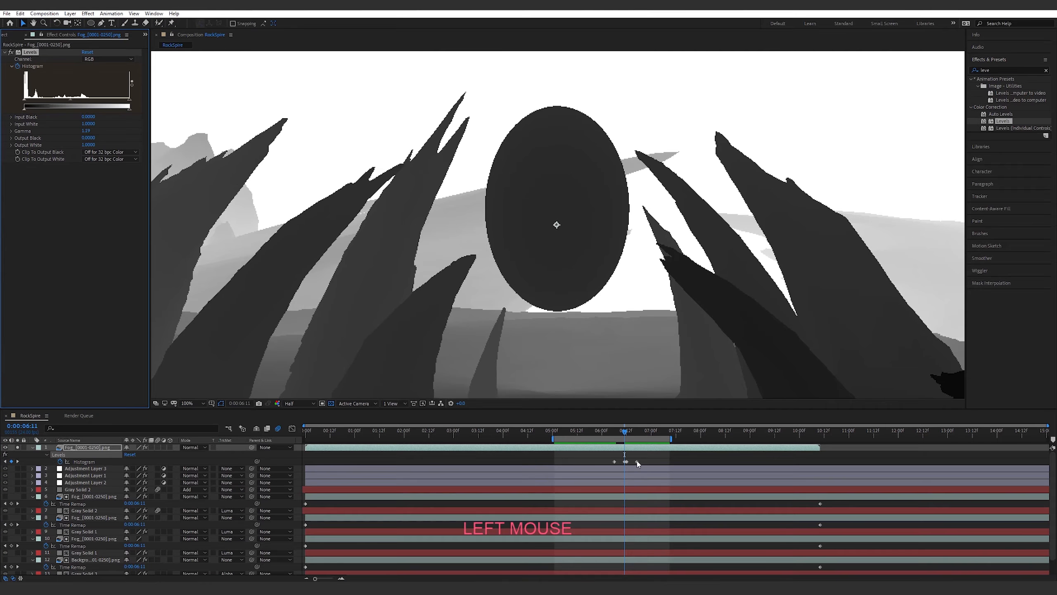
Play back the soloed Fog layer across the Levels keyframes to check the brightness transition.
{"action": "left_click_drag", "start_coordinate": [622, 433], "coordinate": [608, 433]}
{"action": "key", "text": "space"}
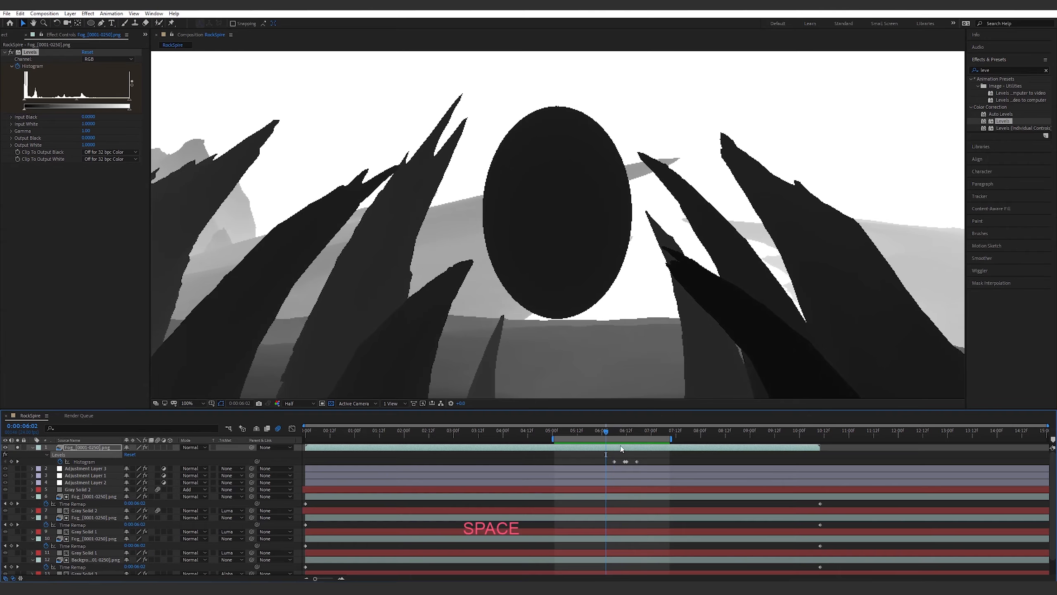
{"action": "left_click", "coordinate": [583, 431]}
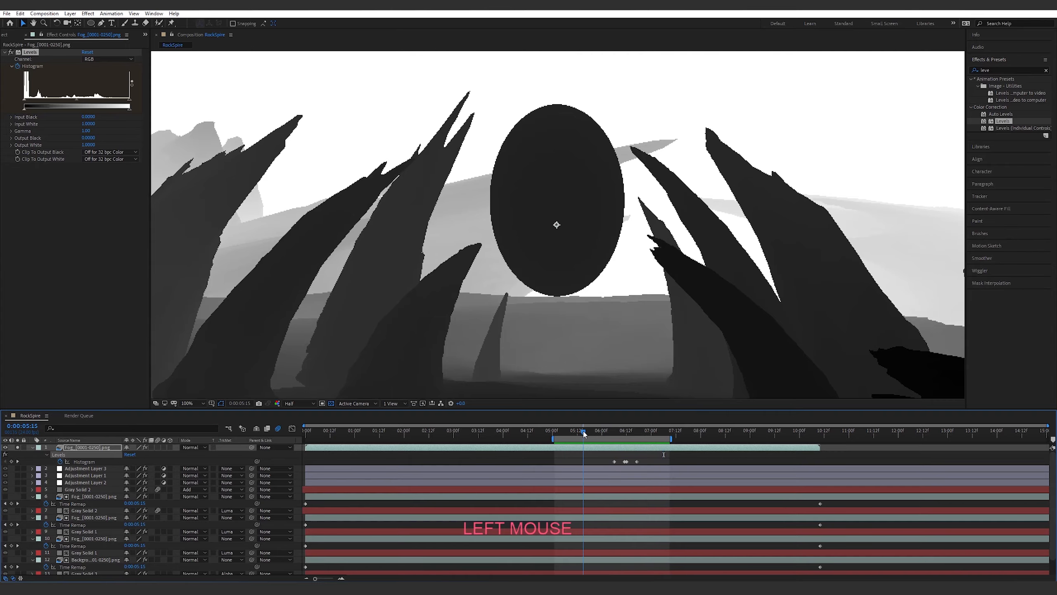
Preview the soloed topmost Fog layer and extend the work area to the end of that layer.
{"action": "key", "text": "space"}
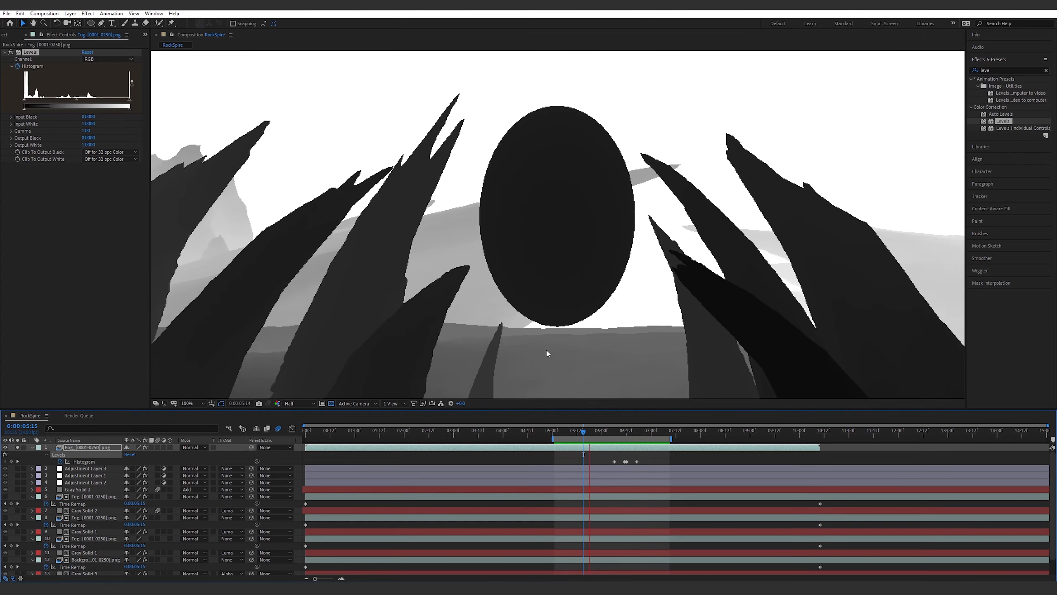
{"action": "left_click", "coordinate": [706, 476]}
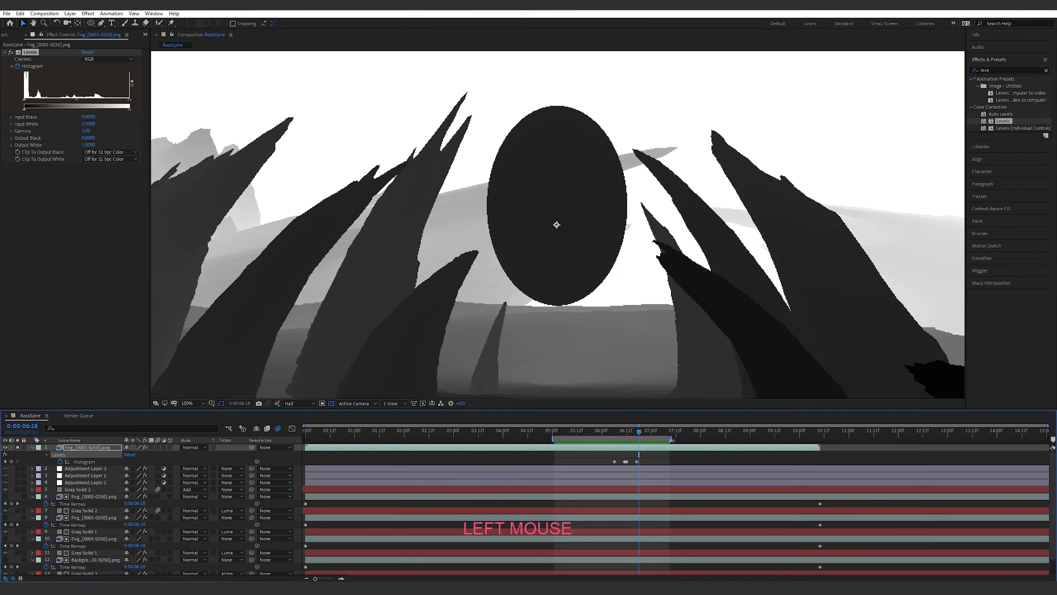
{"action": "left_click_drag", "start_coordinate": [671, 440], "coordinate": [815, 440]}
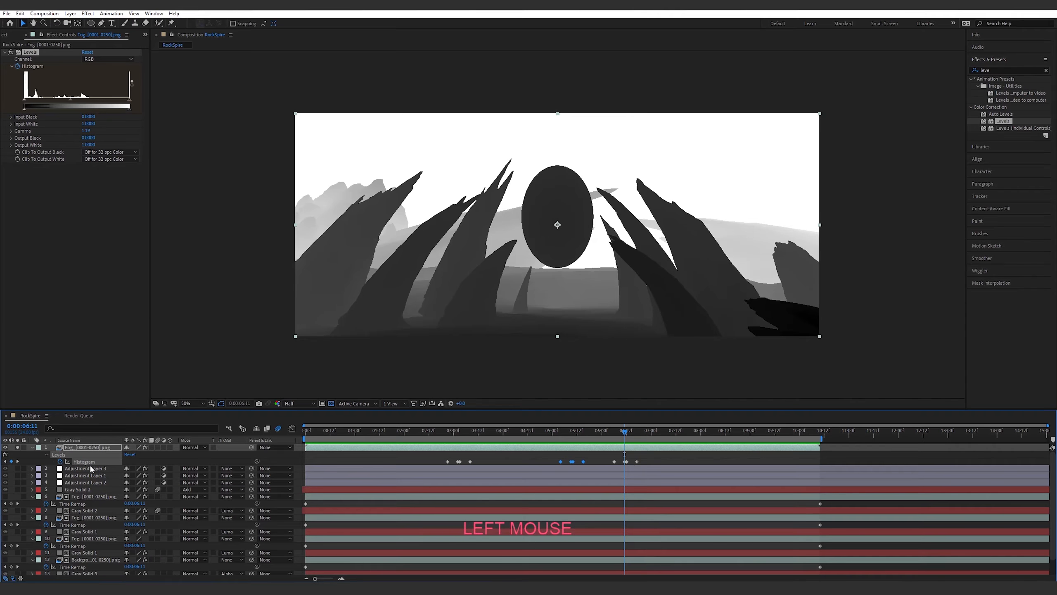
Copy all Levels histogram keyframes from the topmost Fog layer, move to 0:00:02:21, and turn off the layer's solo.
{"action": "left_click", "coordinate": [73, 459], "text": "shift"}
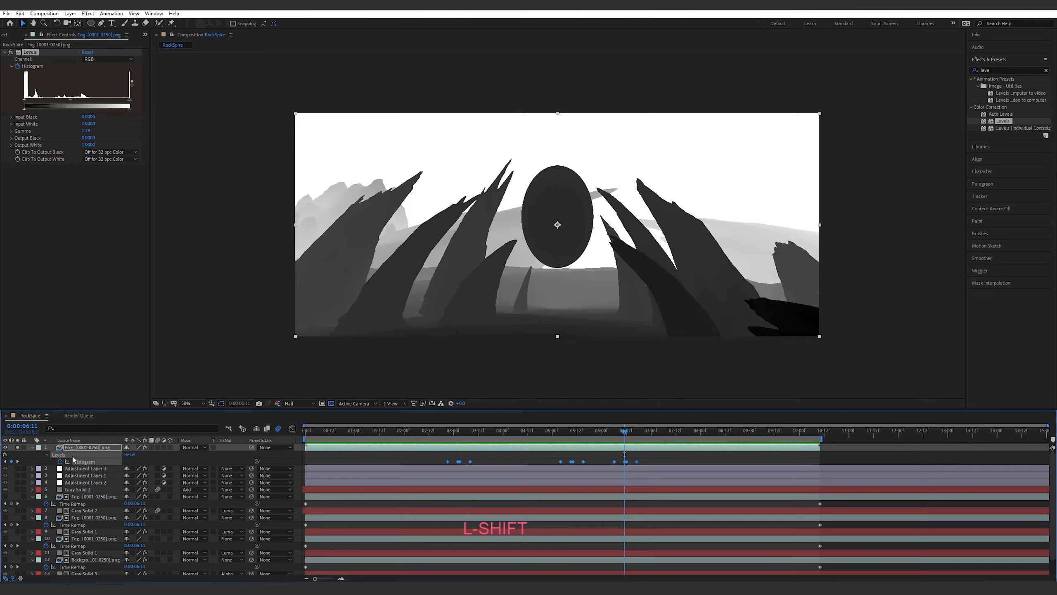
{"action": "left_click", "coordinate": [79, 461]}
{"action": "key", "text": "ctrl+c"}
{"action": "left_click_drag", "start_coordinate": [458, 434], "coordinate": [448, 433]}
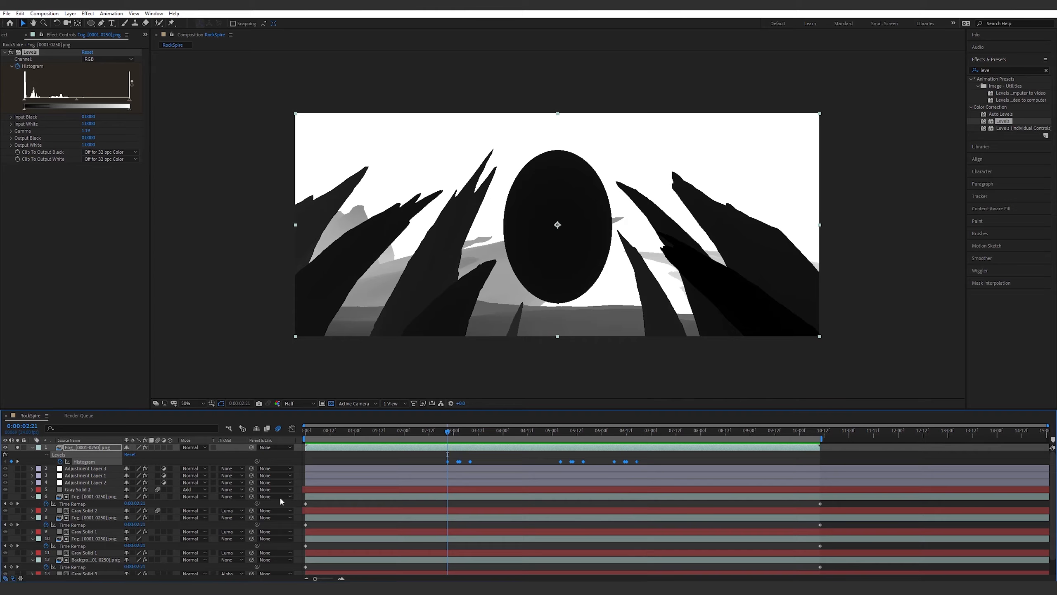
{"action": "left_click", "coordinate": [17, 447]}
Duplicate Levels on the layer 6 Fog matte and paste the copied histogram keyframes into the duplicate.
{"action": "left_click", "coordinate": [87, 498]}
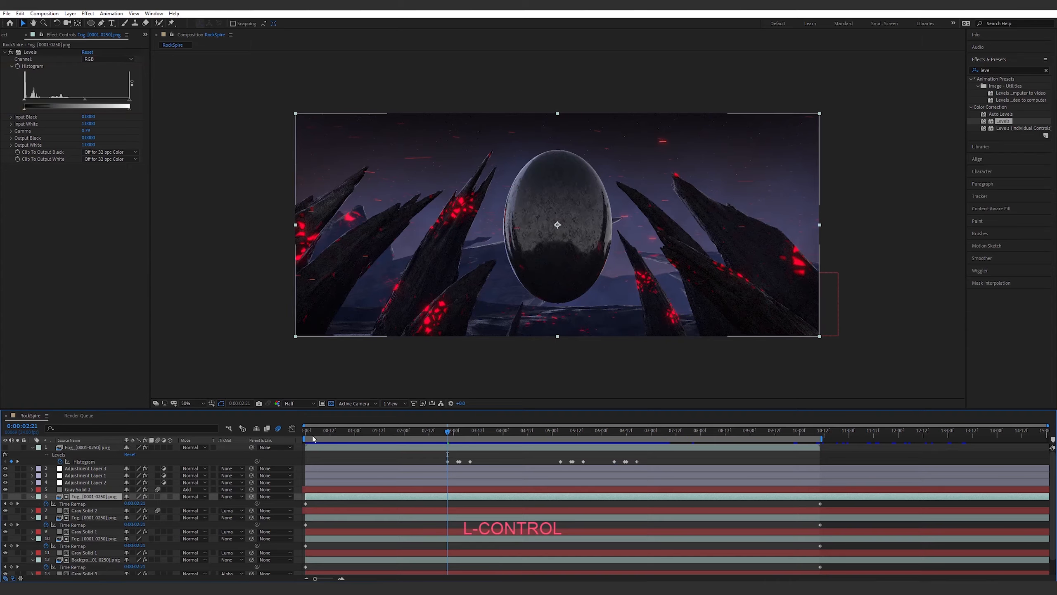
{"action": "key", "text": "ctrl"}
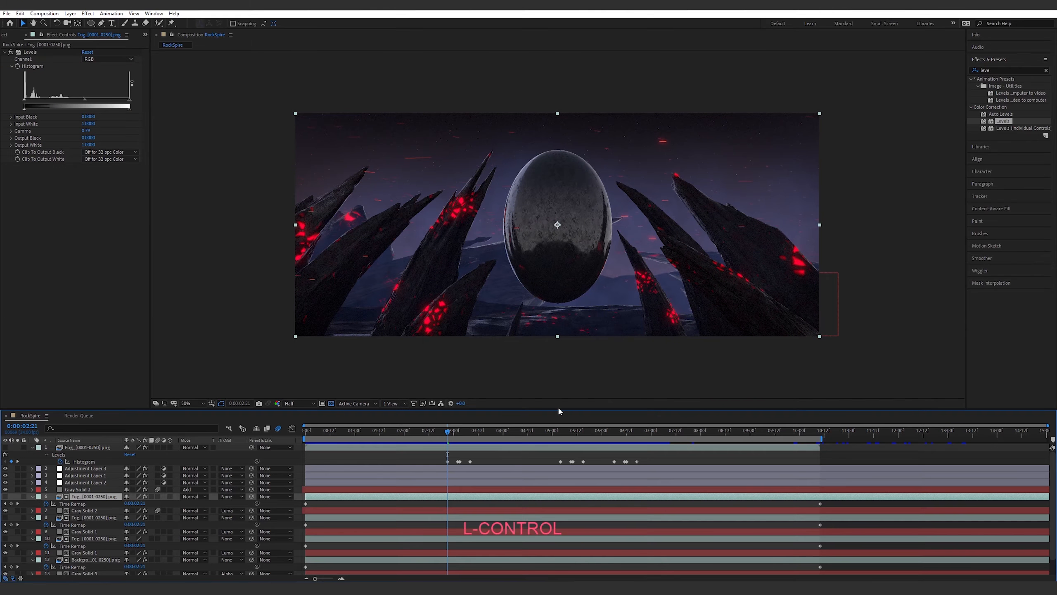
{"action": "key", "text": "ctrl+v"}
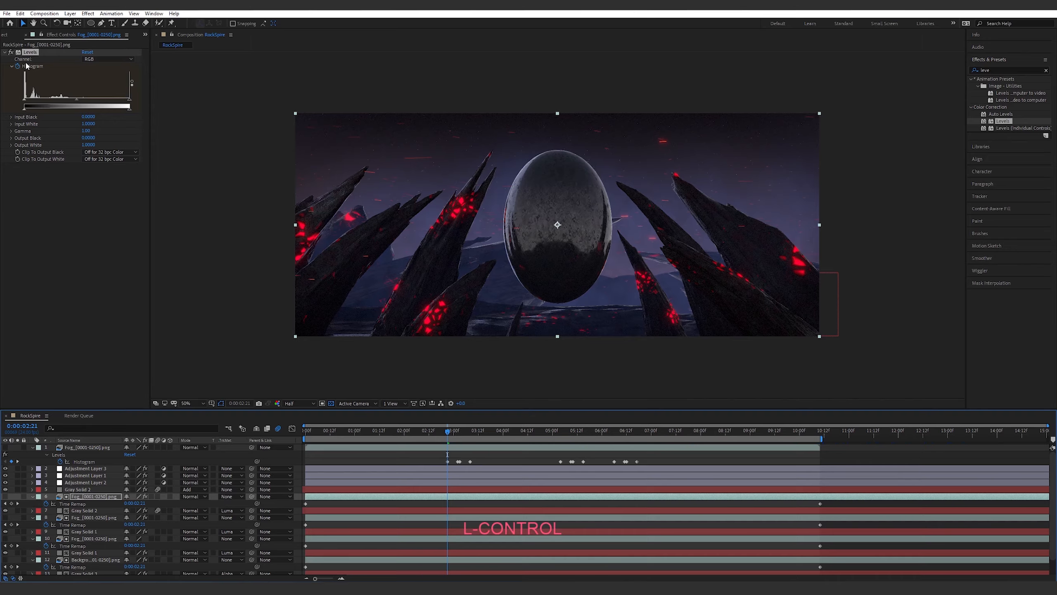
{"action": "key", "text": "ctrl+z"}
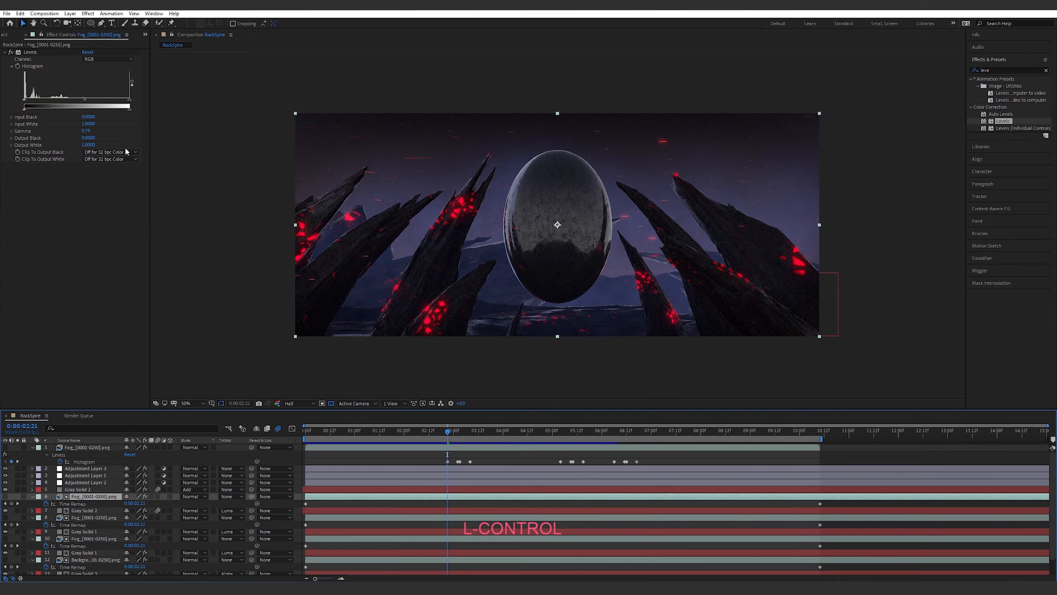
{"action": "left_click", "coordinate": [22, 57]}
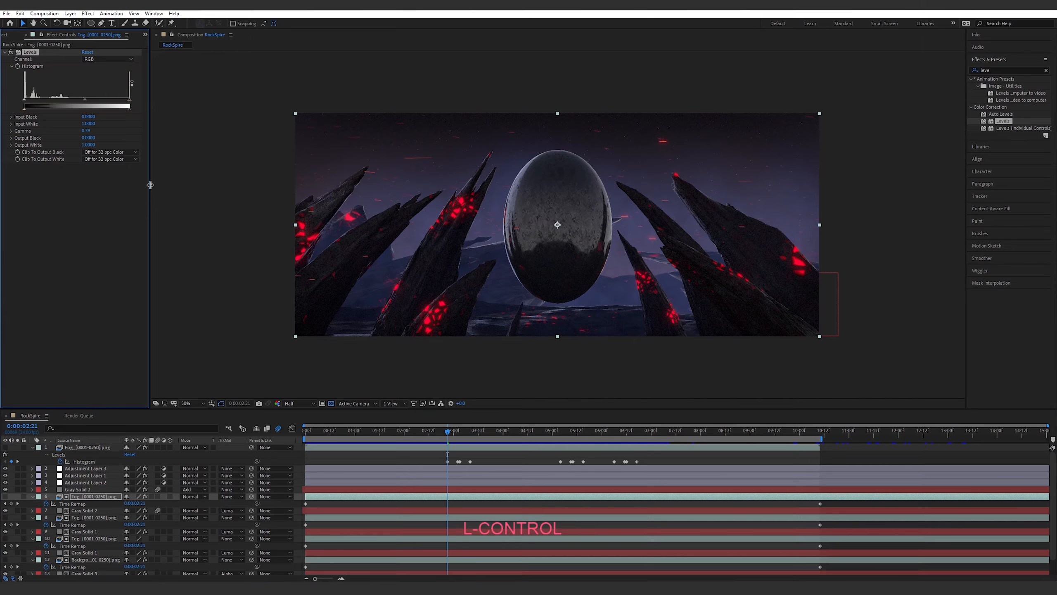
{"action": "key", "text": "ctrl+d"}
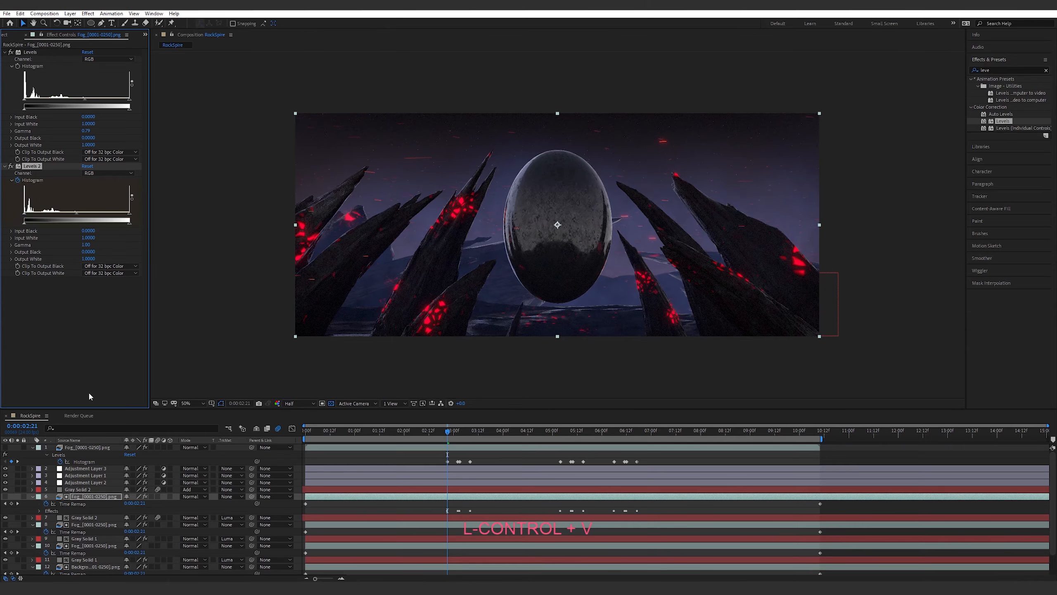
Duplicate Levels on the layer 8 Fog matte and paste the same histogram keyframes into its duplicate.
{"action": "left_click", "coordinate": [99, 525]}
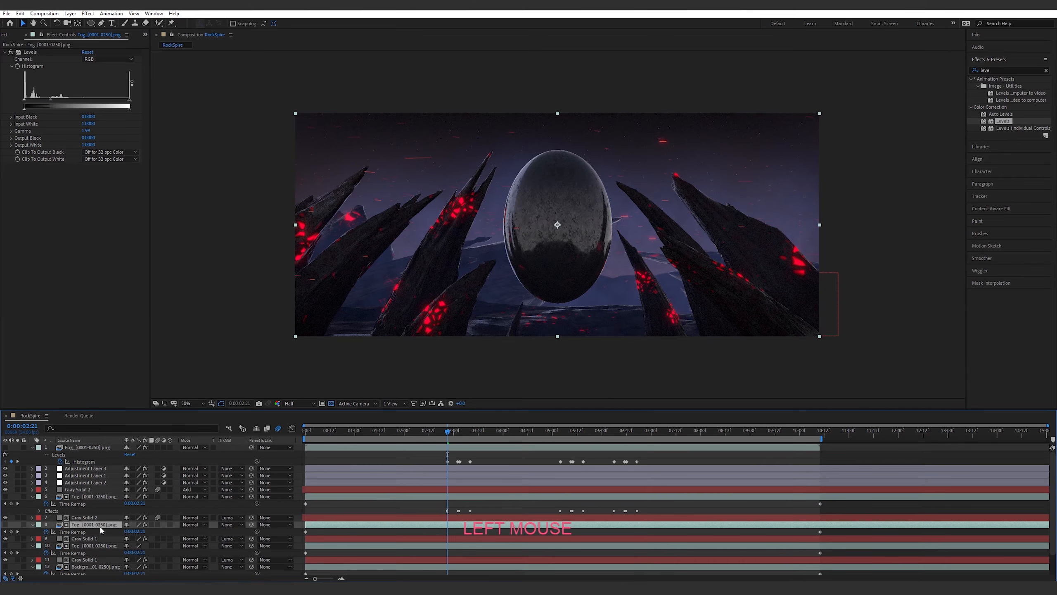
{"action": "left_click", "coordinate": [34, 53]}
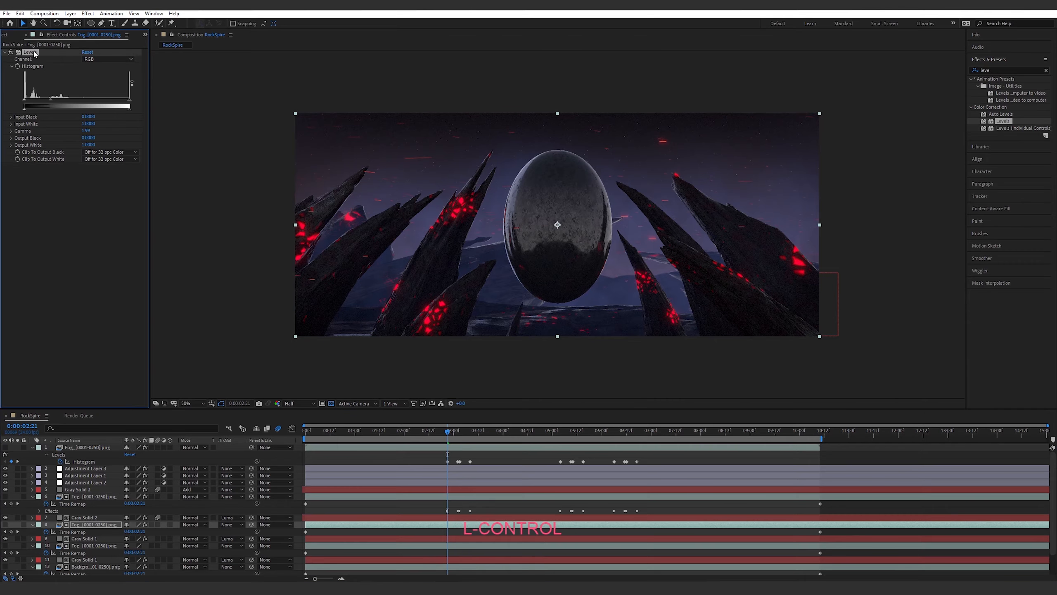
{"action": "key", "text": "ctrl+d"}
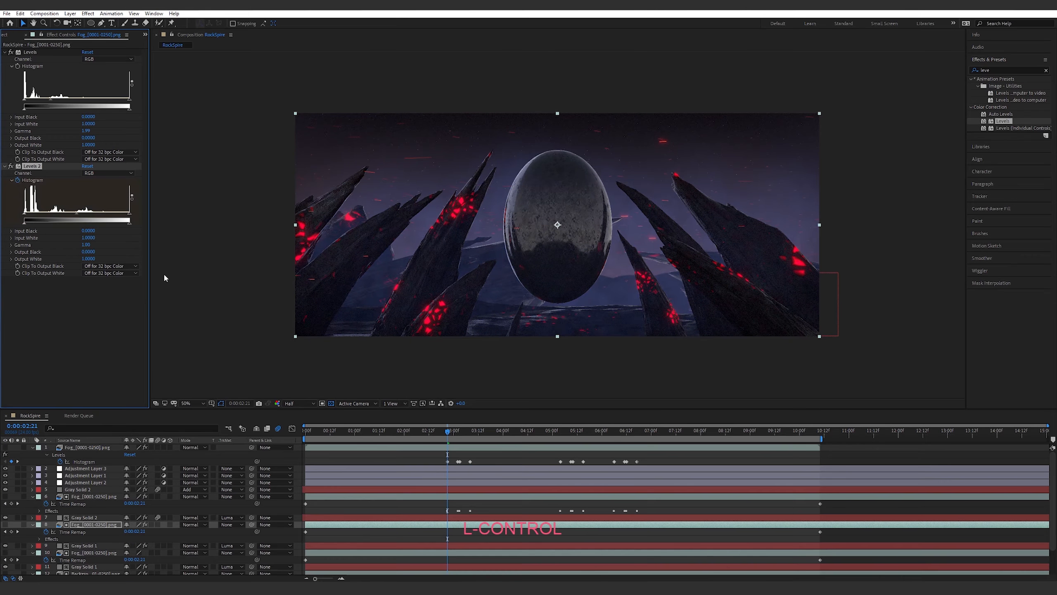
Paste the keyframed Levels onto the layer 10 Fog matte, which has no effects.
{"action": "left_click", "coordinate": [101, 553]}
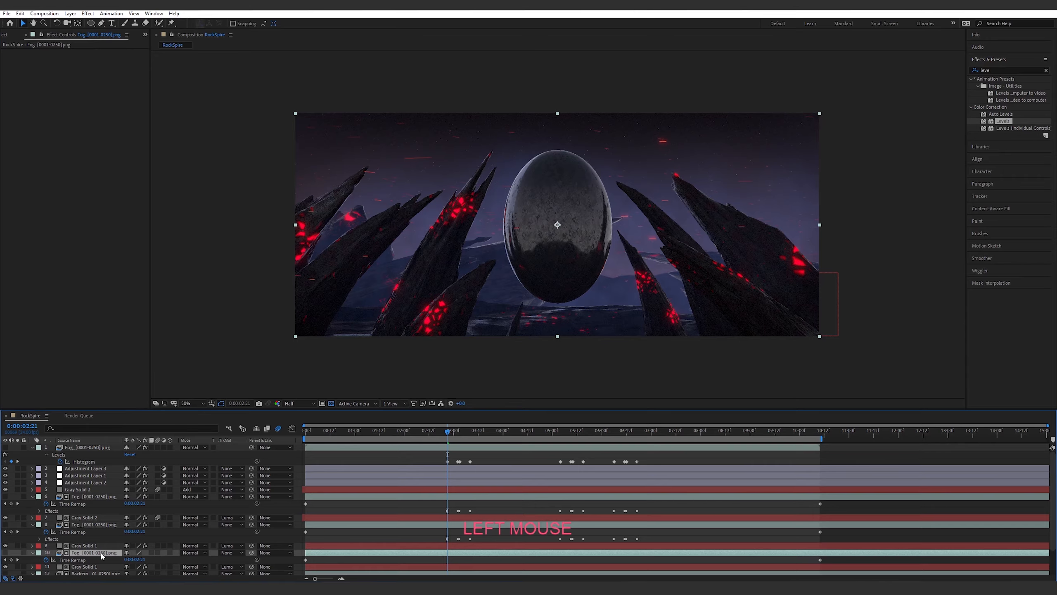
{"action": "key", "text": "ctrl+v"}
{"action": "scroll", "coordinate": [100, 555], "scroll_direction": "down", "scroll_amount": 3}
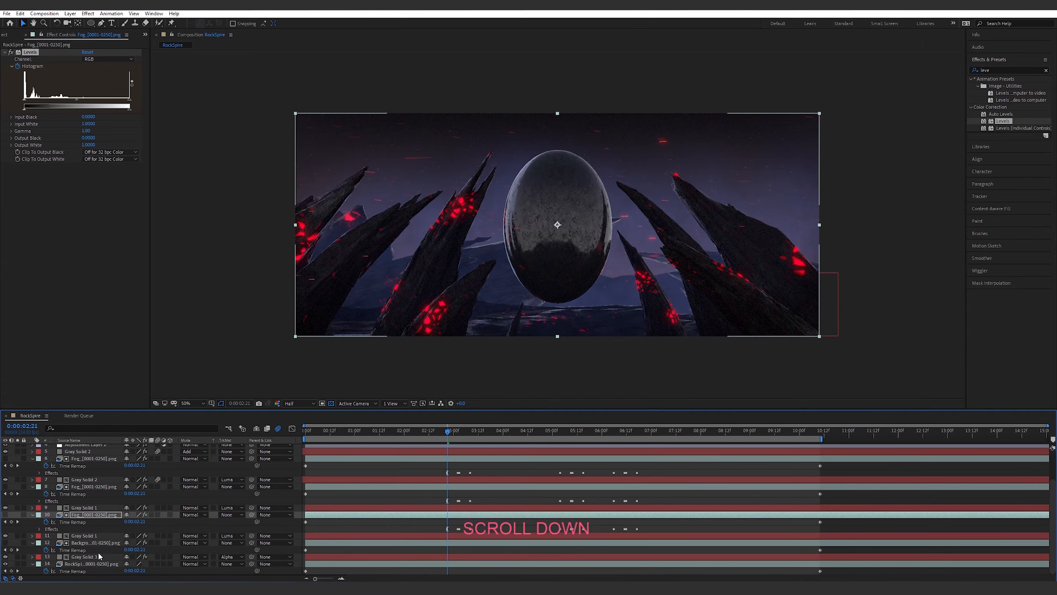
{"action": "scroll", "coordinate": [95, 544], "scroll_direction": "up", "scroll_amount": 3}
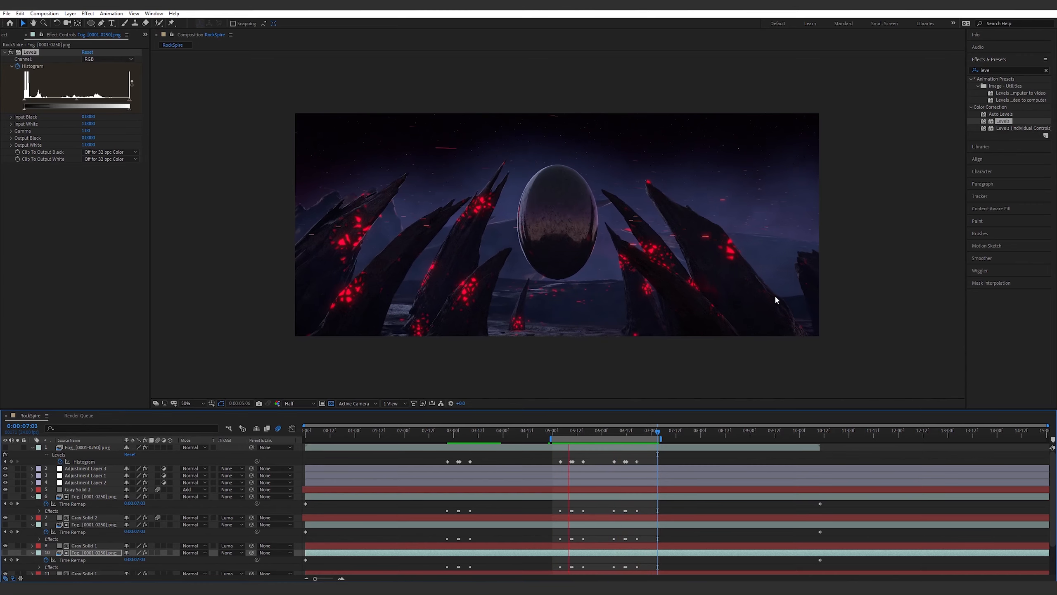
Stop the composite preview and inspect the Levels effects of the layer 6 Fog matte at 0:00:06:12.
{"action": "key", "text": "space"}
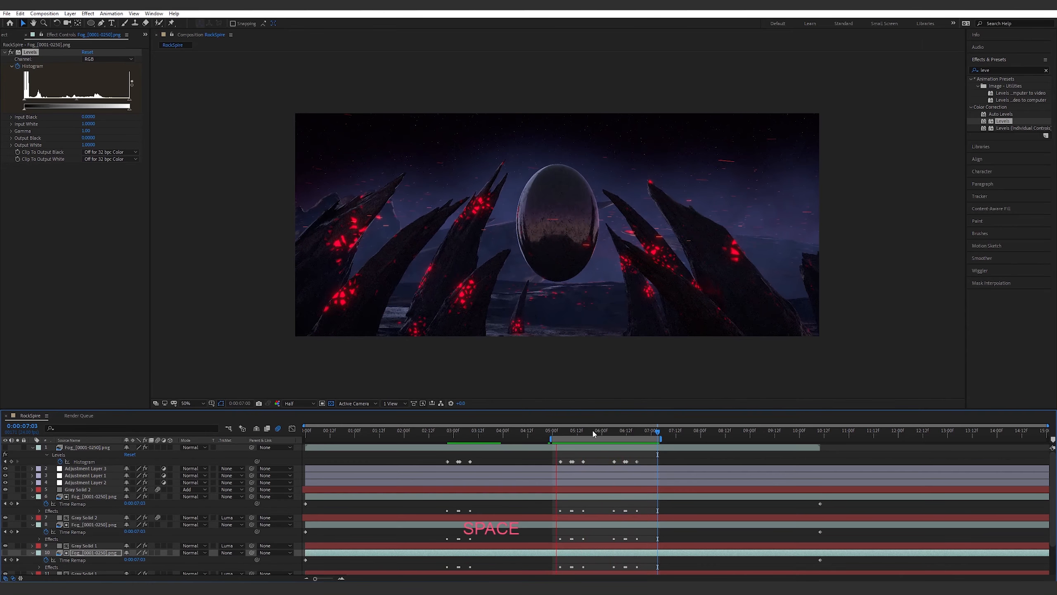
{"action": "left_click", "coordinate": [624, 434], "text": "shift"}
{"action": "left_click_drag", "start_coordinate": [624, 433], "coordinate": [626, 437]}
{"action": "left_click", "coordinate": [648, 495]}
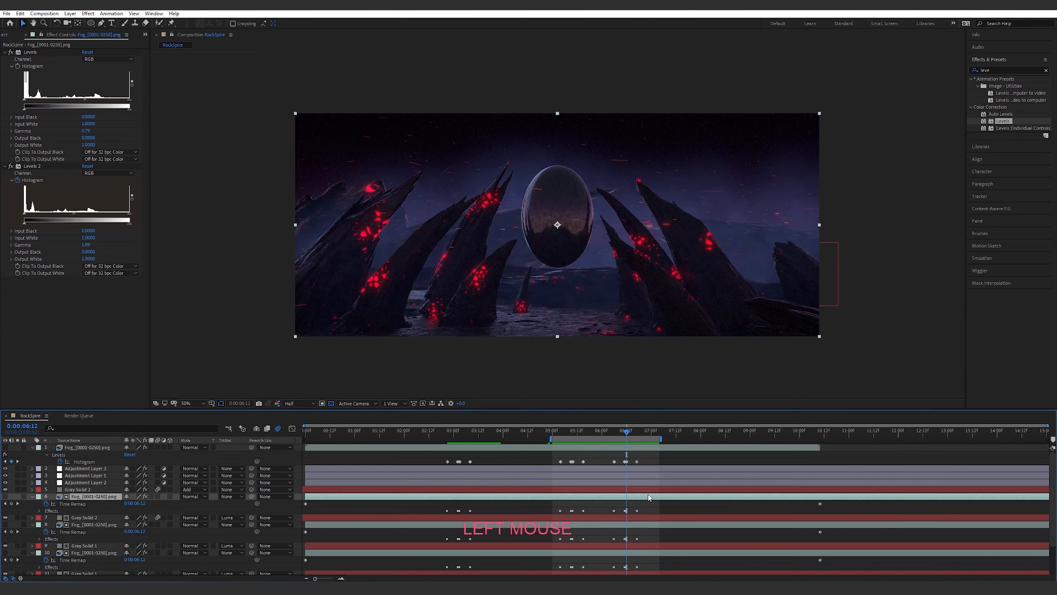
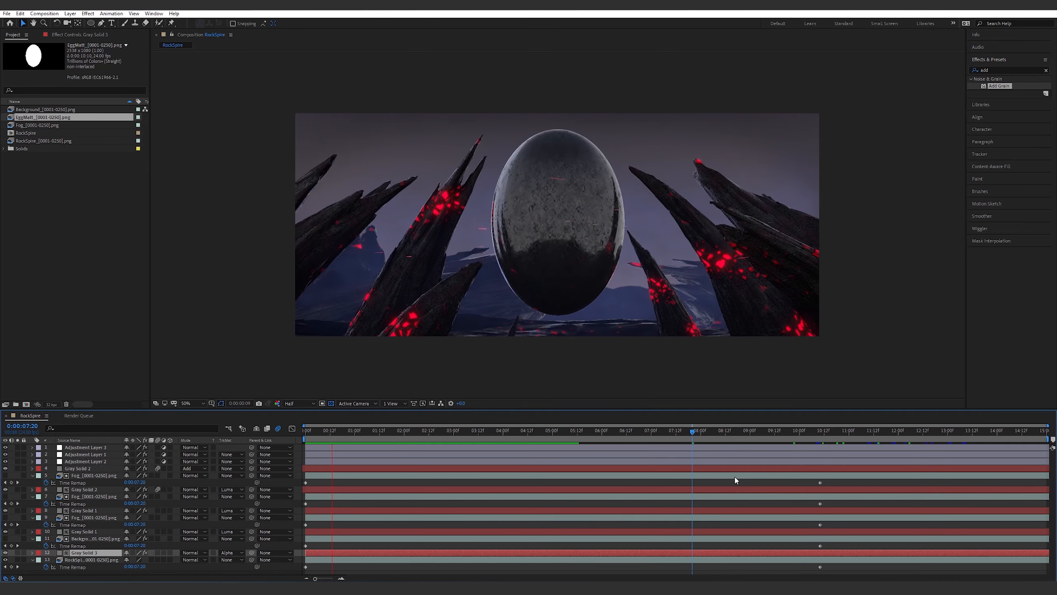
Stop the preview and add the RockSpire composition to the Render Queue.
{"action": "key", "text": "space"}
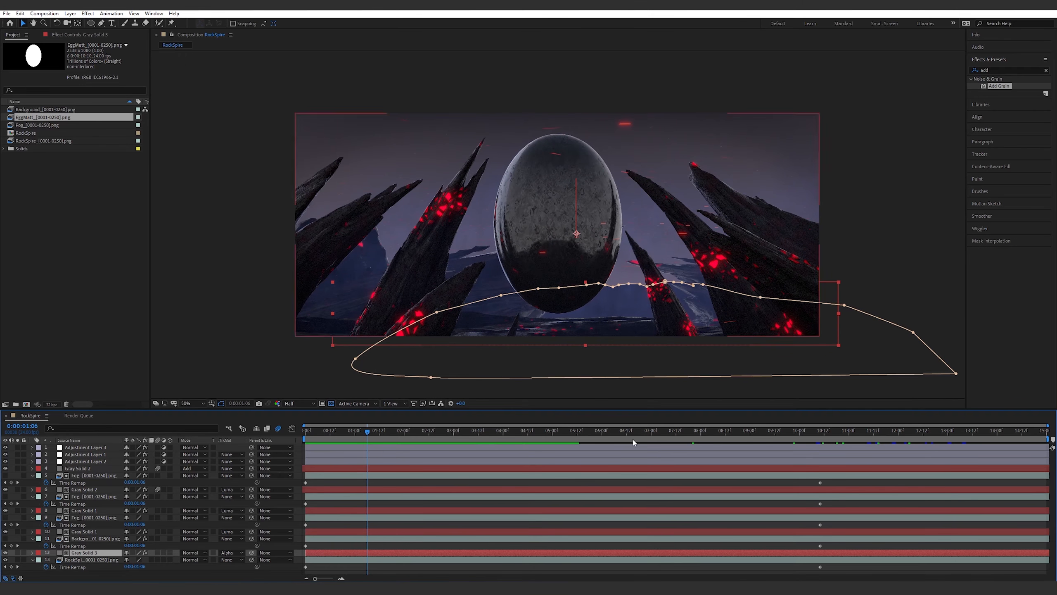
{"action": "left_click", "coordinate": [44, 13]}
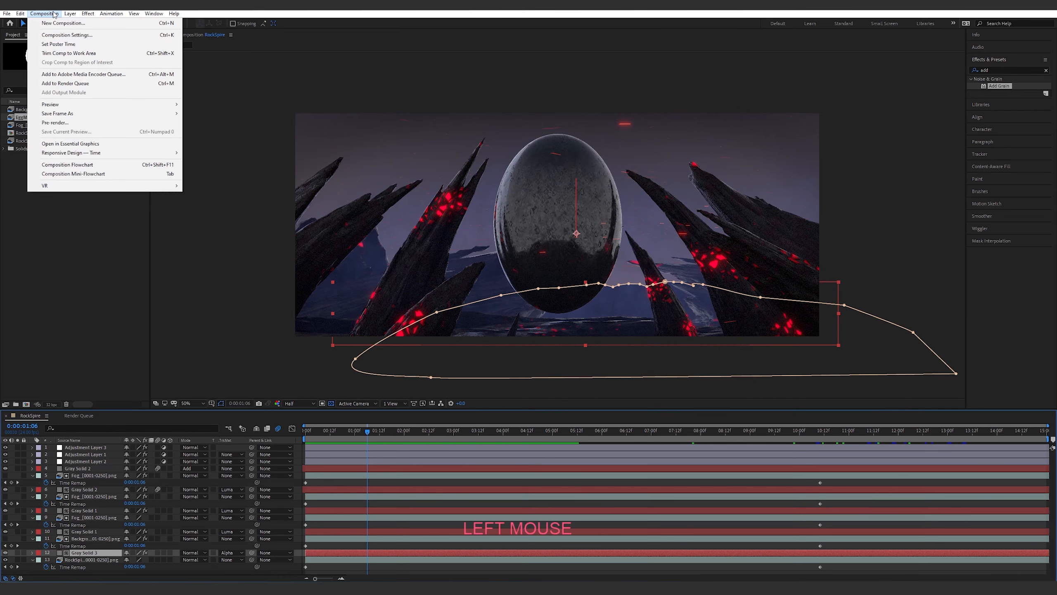
{"action": "left_click", "coordinate": [77, 84]}
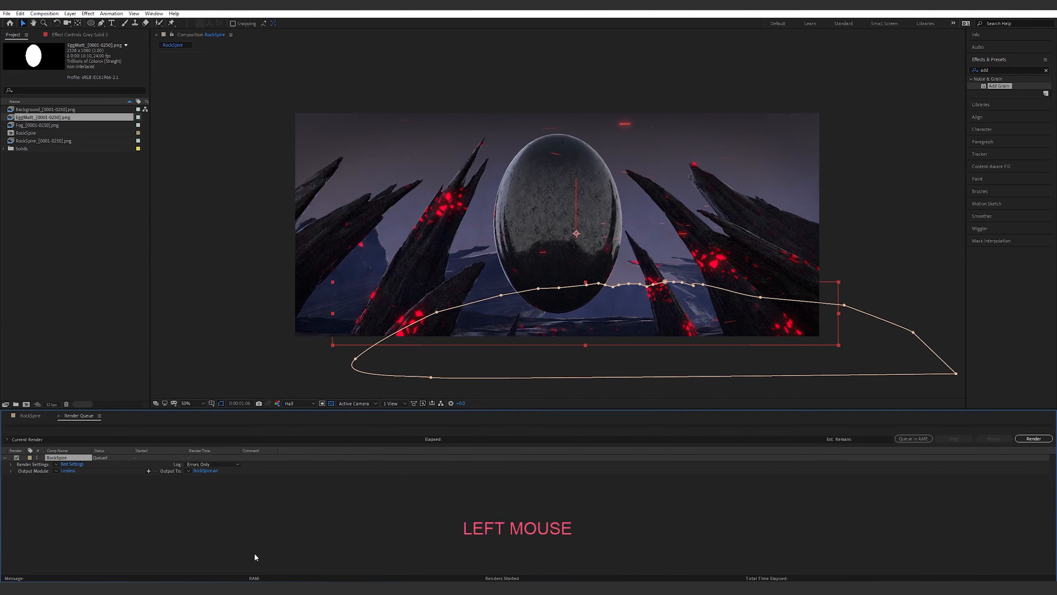
Set the output module's format to QuickTime and keep DNxHR/DNxHD as the video codec.
{"action": "left_click", "coordinate": [68, 471]}
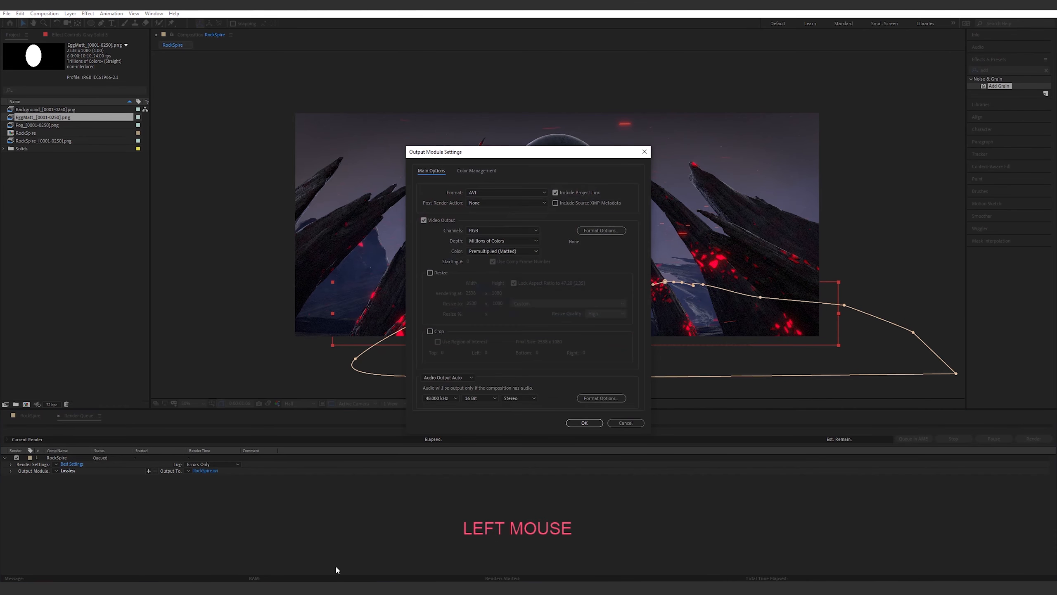
{"action": "left_click", "coordinate": [507, 190]}
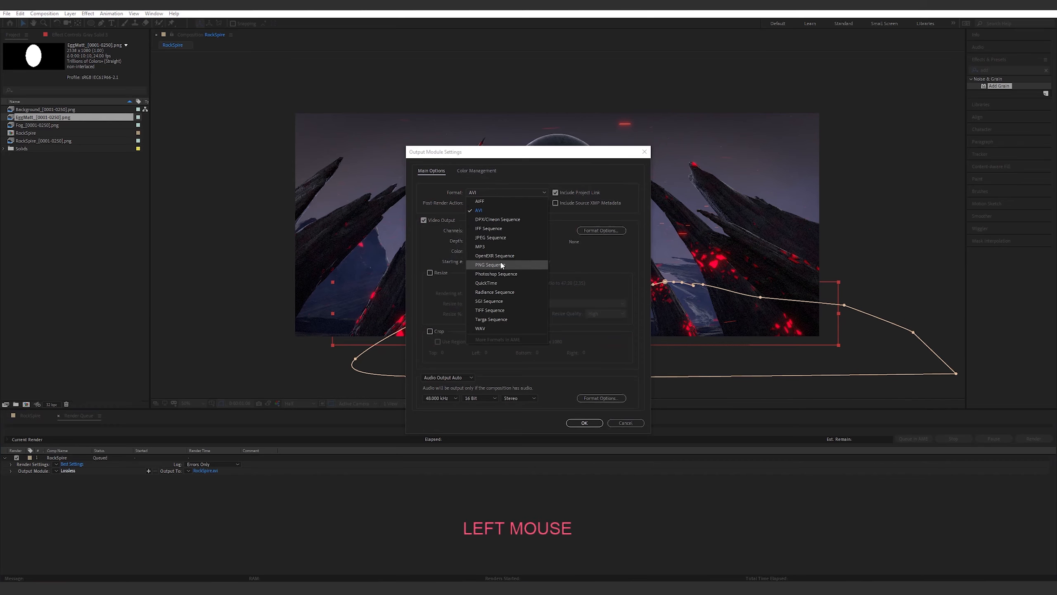
{"action": "left_click", "coordinate": [478, 283]}
{"action": "left_click", "coordinate": [601, 230]}
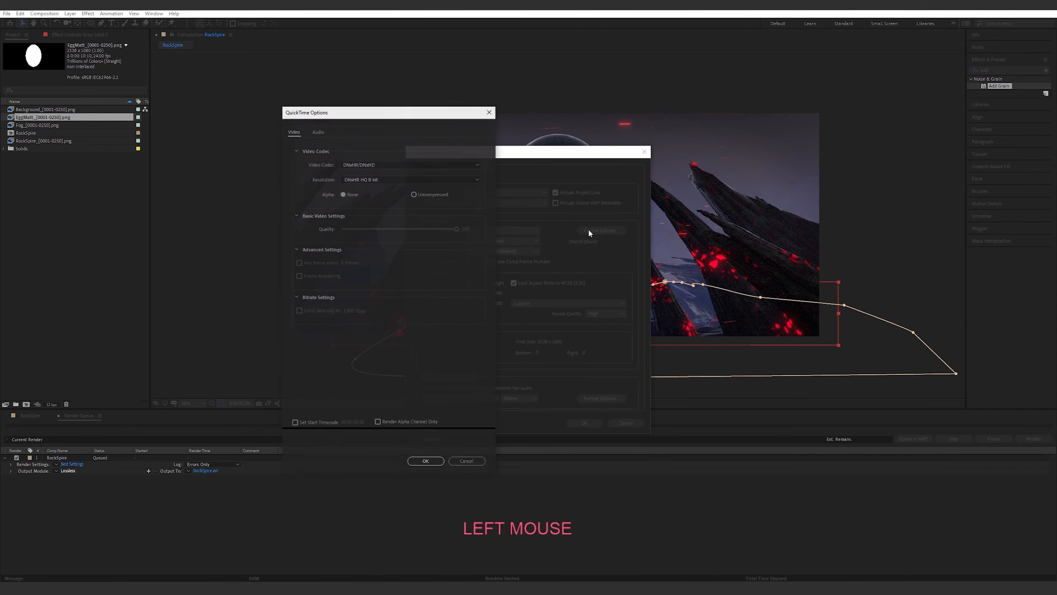
{"action": "left_click", "coordinate": [394, 164]}
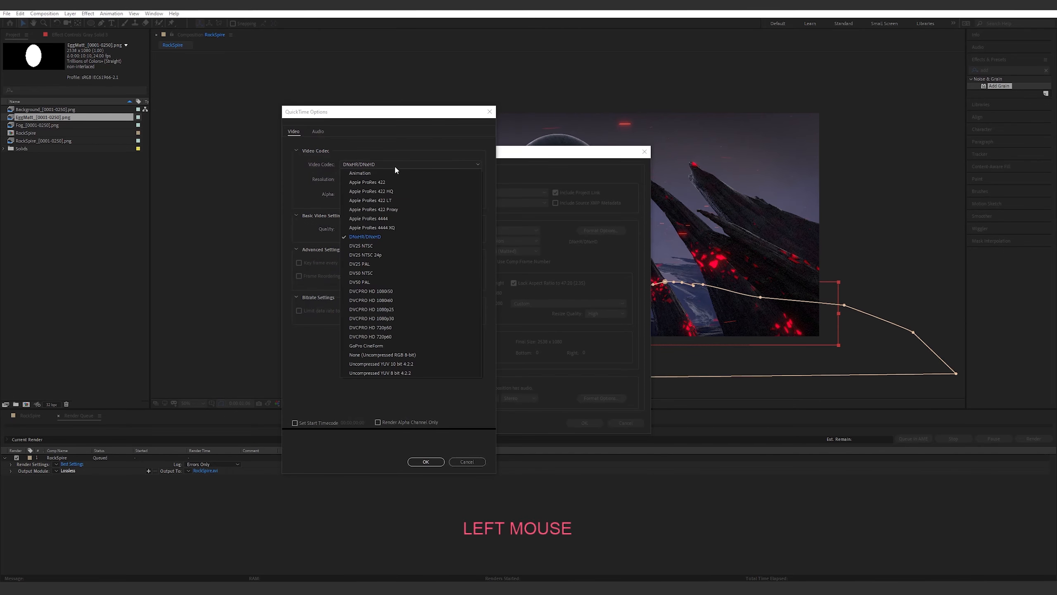
{"action": "left_click", "coordinate": [374, 237]}
{"action": "left_click", "coordinate": [370, 165]}
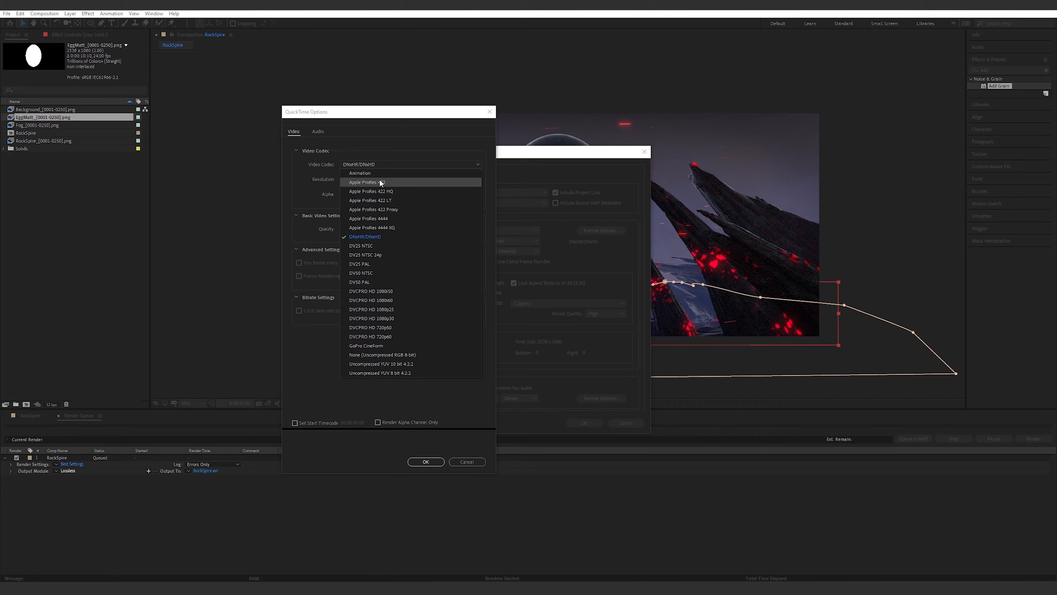
{"action": "left_click", "coordinate": [387, 237]}
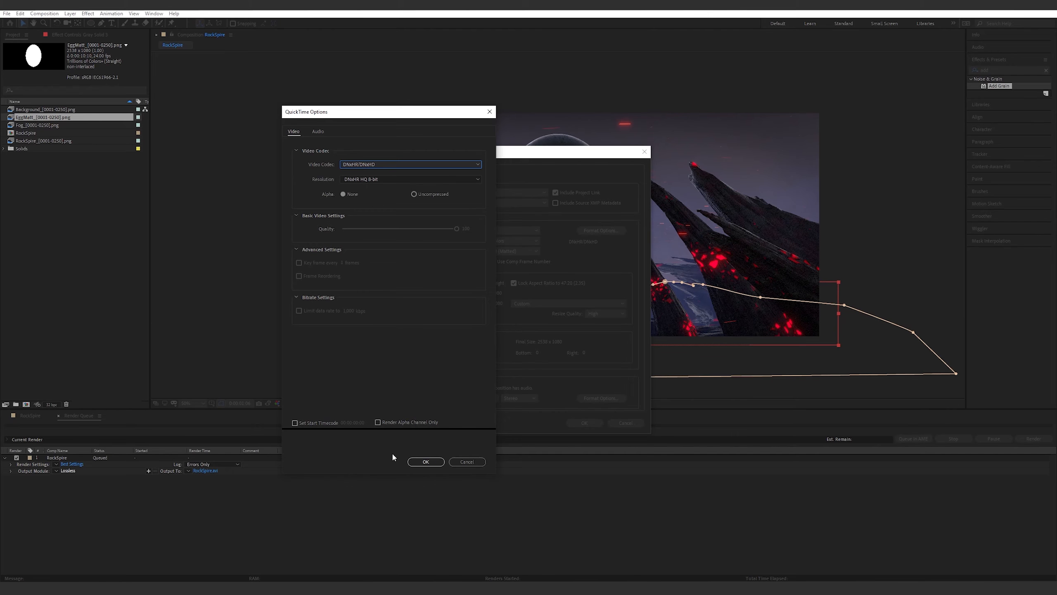
{"action": "left_click", "coordinate": [424, 463]}
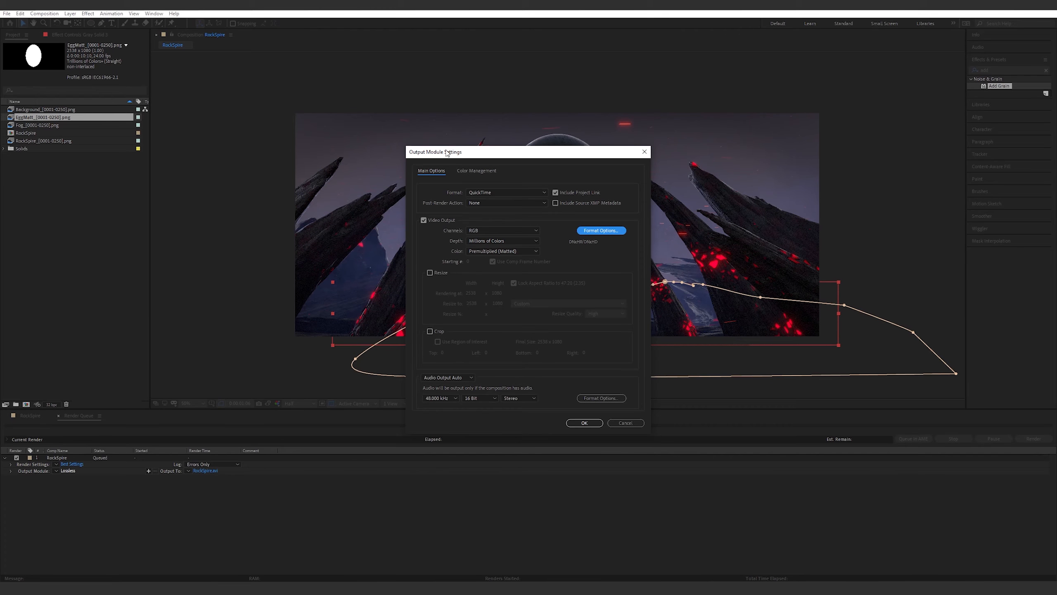
Set the output module's Convert To Linear Light option to Off in its color management settings and accept the module settings.
{"action": "left_click", "coordinate": [487, 172]}
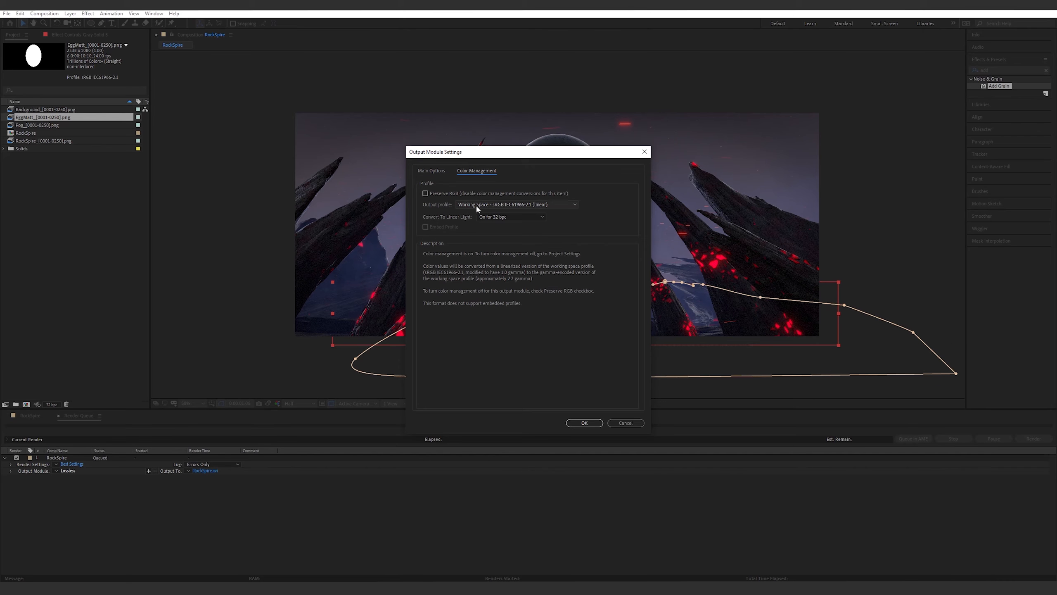
{"action": "left_click_drag", "start_coordinate": [535, 153], "coordinate": [573, 151]}
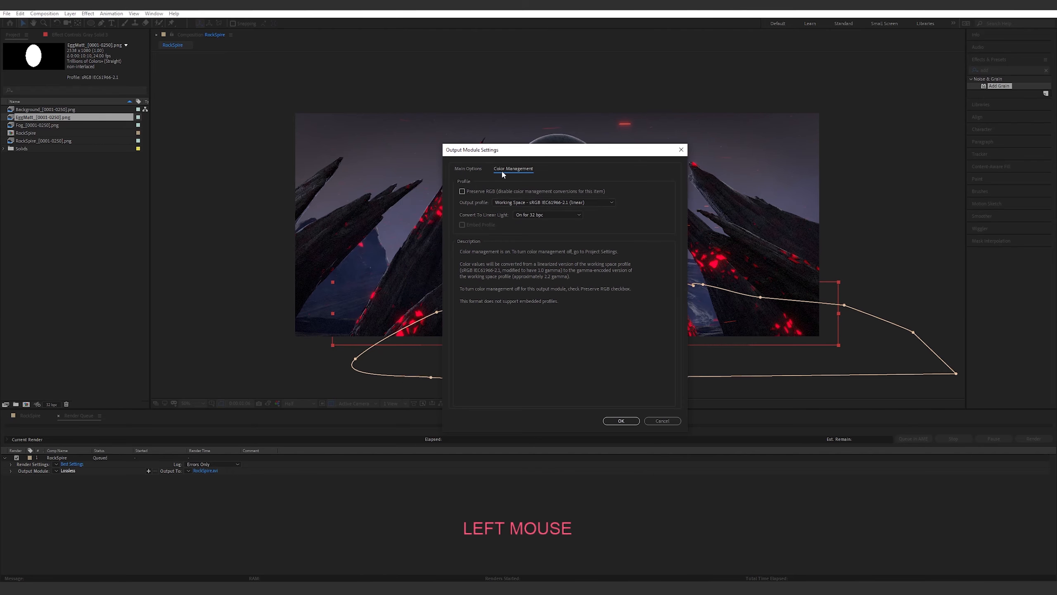
{"action": "left_click", "coordinate": [480, 171]}
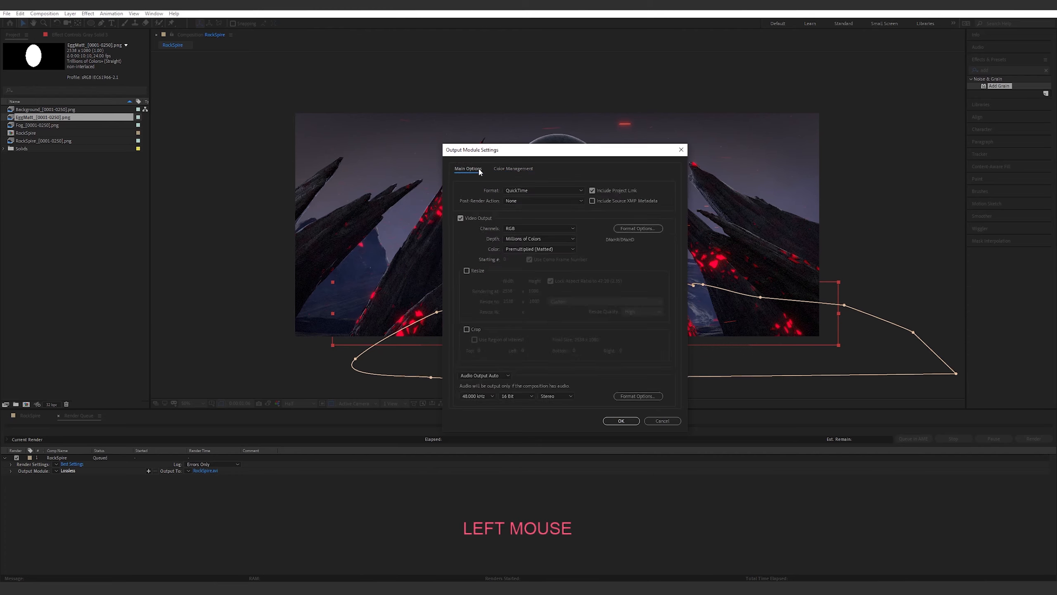
{"action": "left_click", "coordinate": [513, 169]}
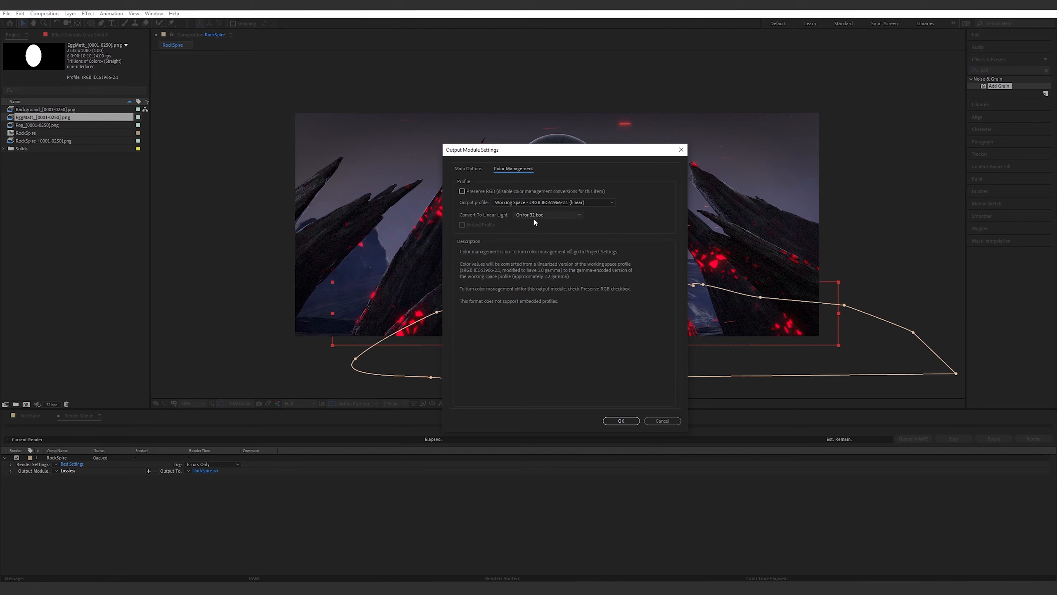
{"action": "left_click", "coordinate": [555, 217]}
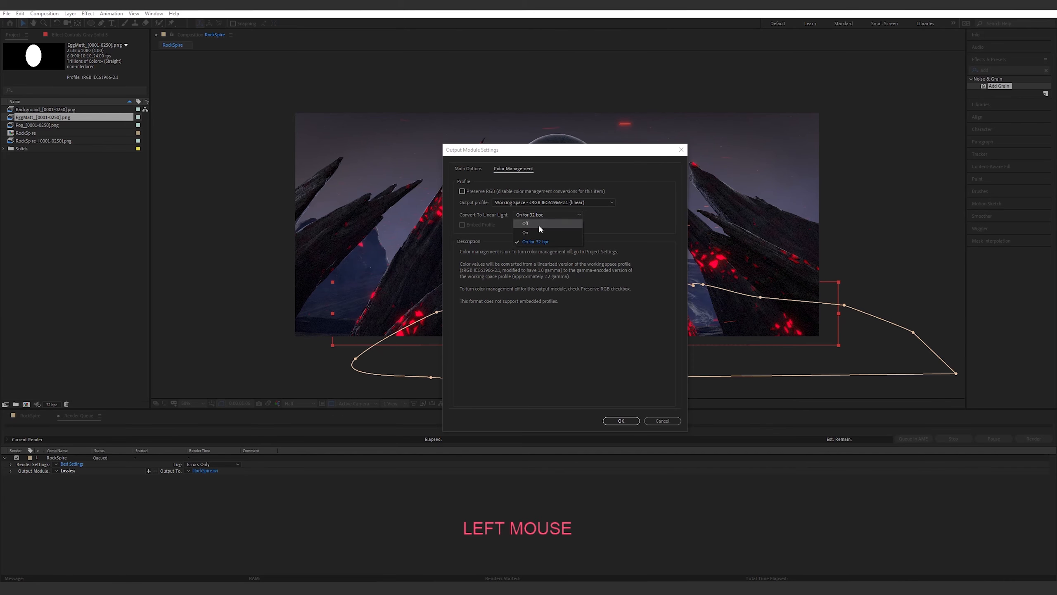
{"action": "left_click", "coordinate": [538, 224]}
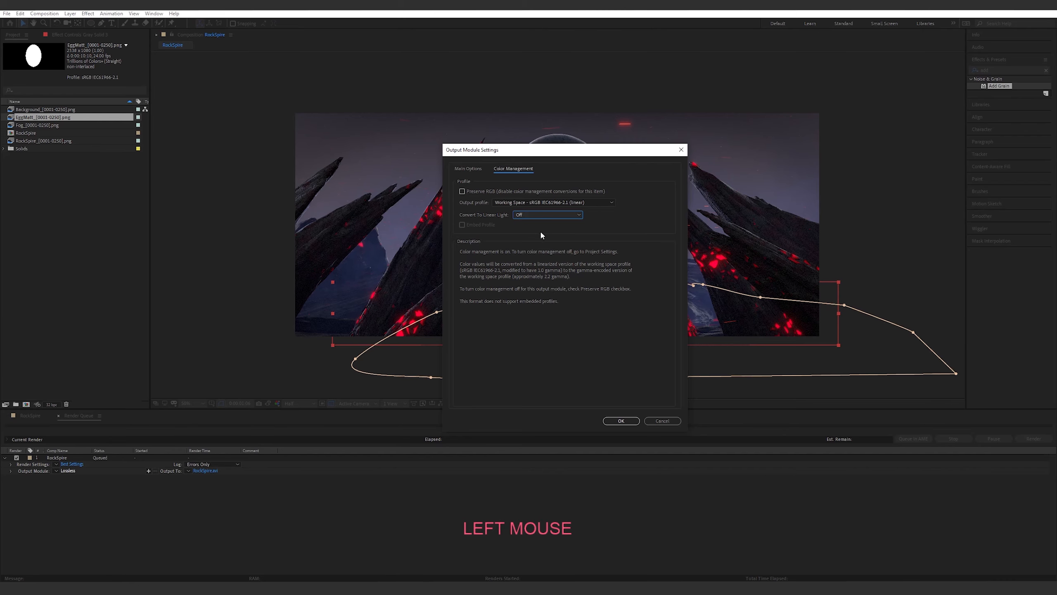
{"action": "left_click", "coordinate": [621, 421]}
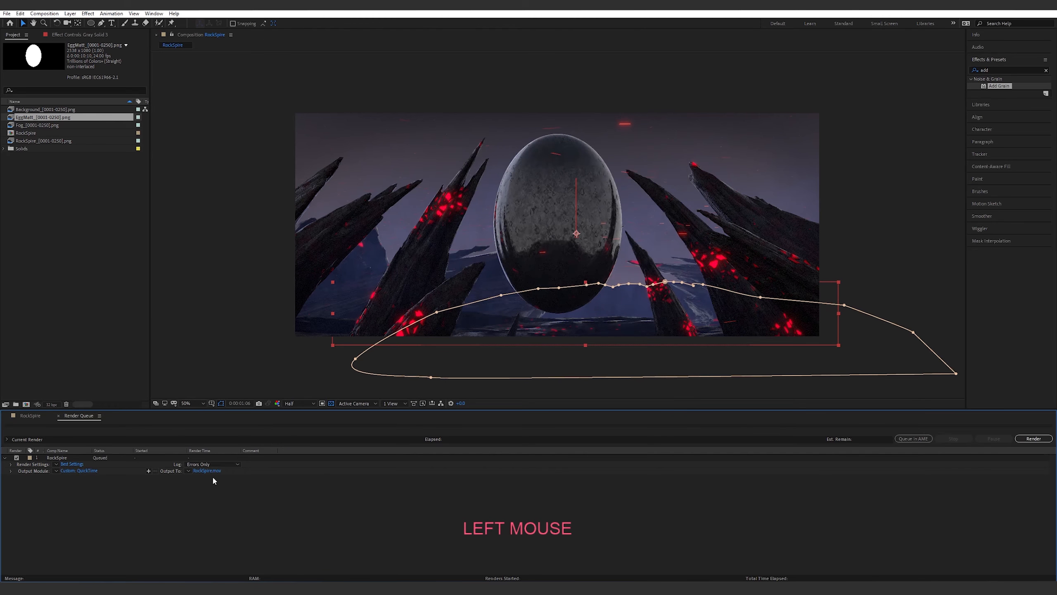
Limit the RockSpire composition's work area to a short test range ending at 0:00:10:11.
{"action": "left_click", "coordinate": [493, 511]}
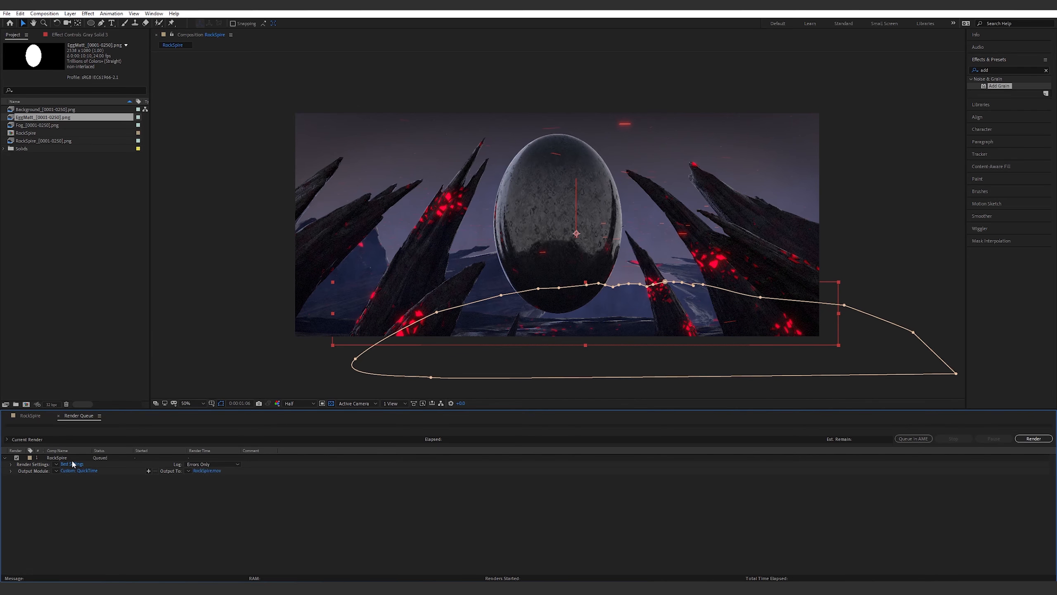
{"action": "left_click", "coordinate": [31, 416]}
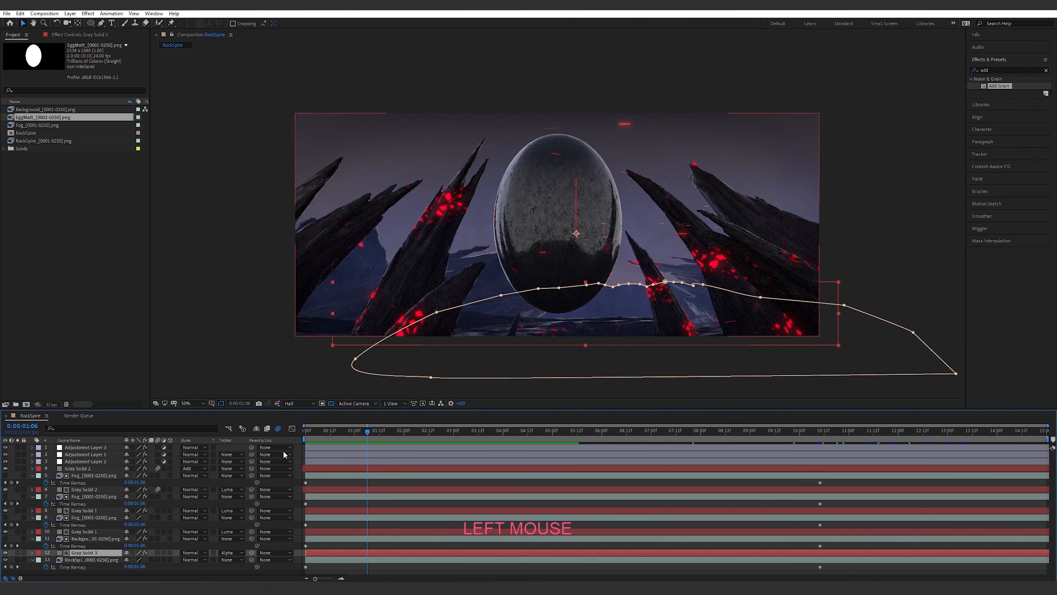
{"action": "left_click_drag", "start_coordinate": [569, 426], "coordinate": [847, 418]}
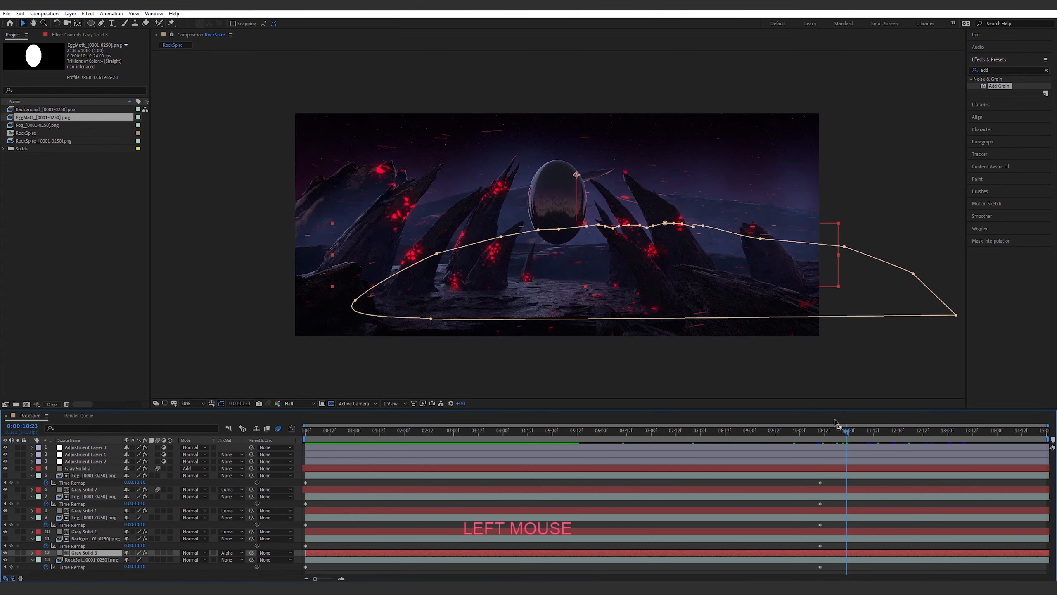
{"action": "mouse_move", "coordinate": [826, 432]}
{"action": "left_mouse_down"}
{"action": "mouse_move", "coordinate": [795, 436]}
{"action": "mouse_move", "coordinate": [822, 436]}
{"action": "left_mouse_up"}
{"action": "key", "text": "b"}
{"action": "key", "text": "n"}
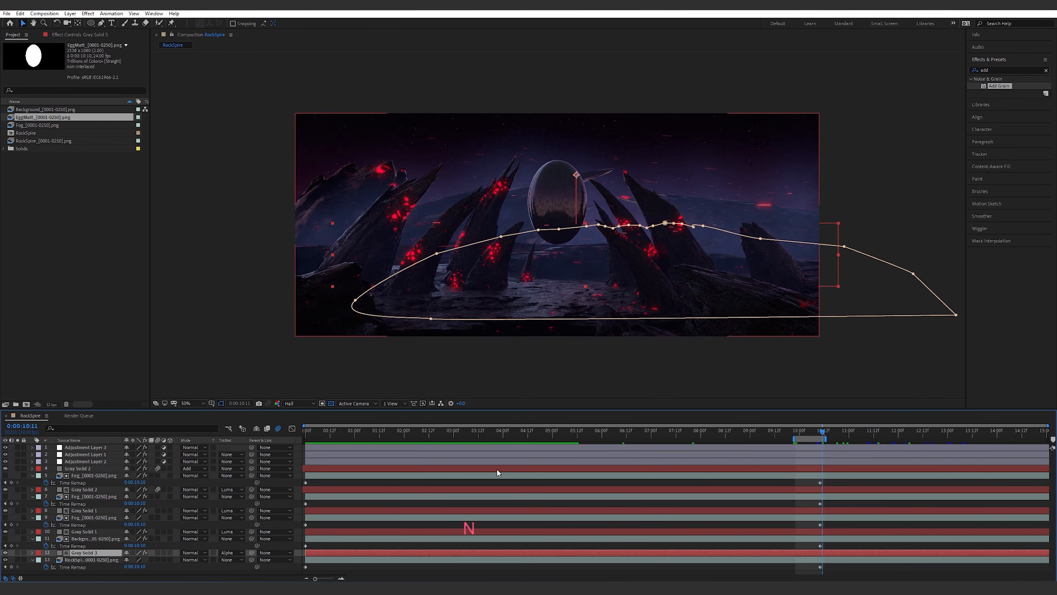
Return to the Render Queue and start rendering the queued RockSpire composition.
{"action": "key", "text": "ctrl"}
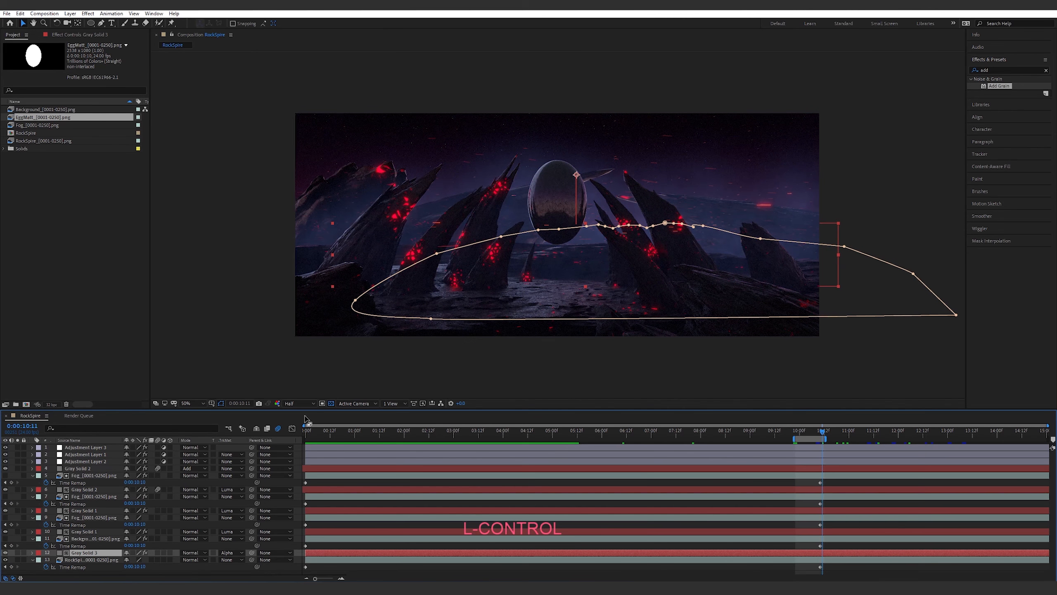
{"action": "left_click", "coordinate": [79, 415]}
{"action": "left_click", "coordinate": [1033, 438]}
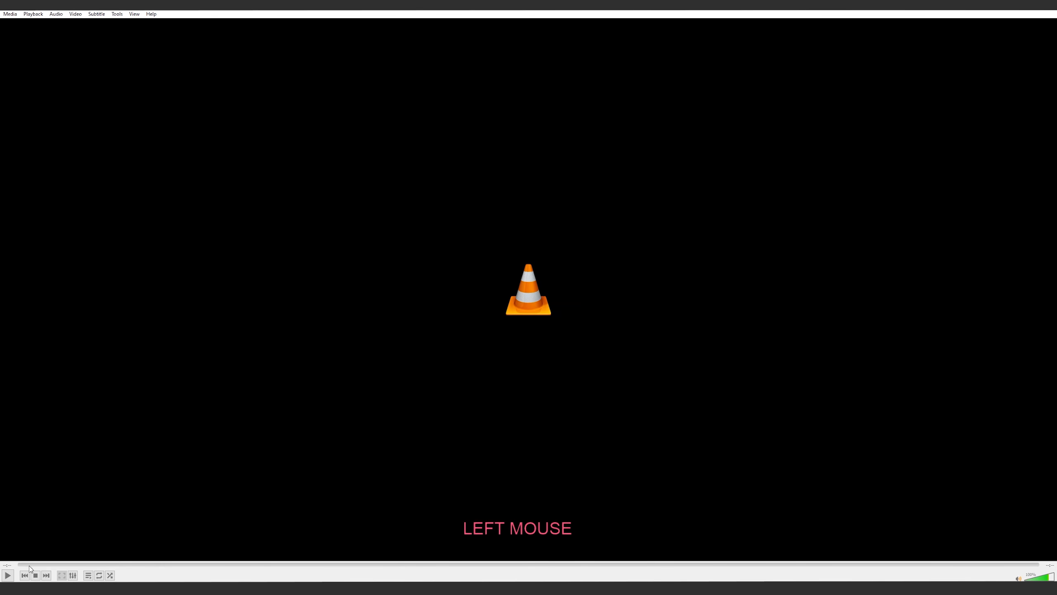
Switch to VLC media player, open the rendered RockSpire.mov paused, and place its window over the composition to inspect the colors.
{"action": "left_click_drag", "start_coordinate": [280, 9], "coordinate": [317, 42]}
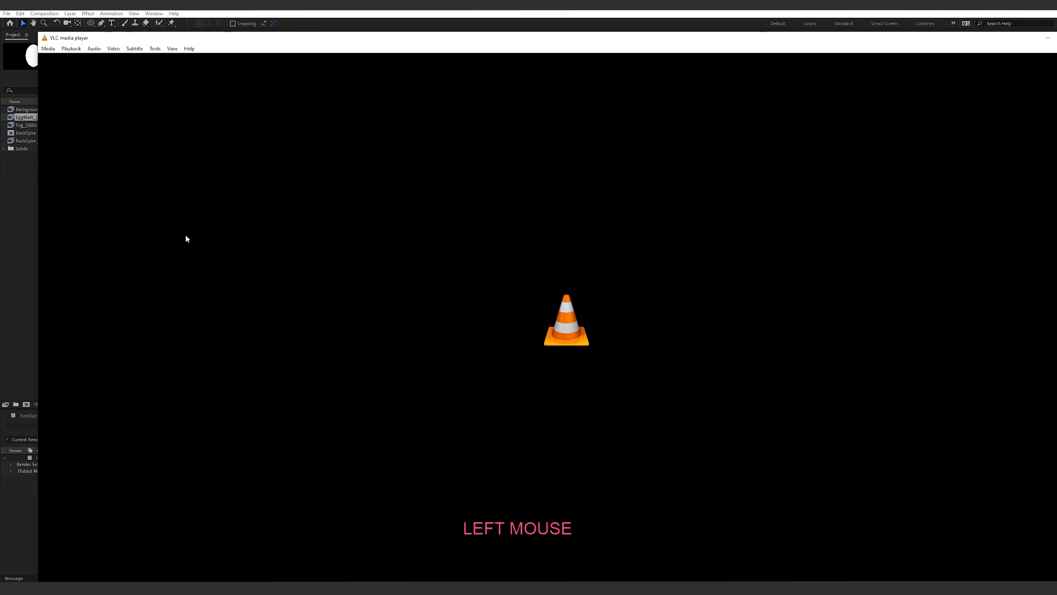
{"action": "left_click", "coordinate": [62, 11]}
{"action": "key", "text": "alt+Tab"}
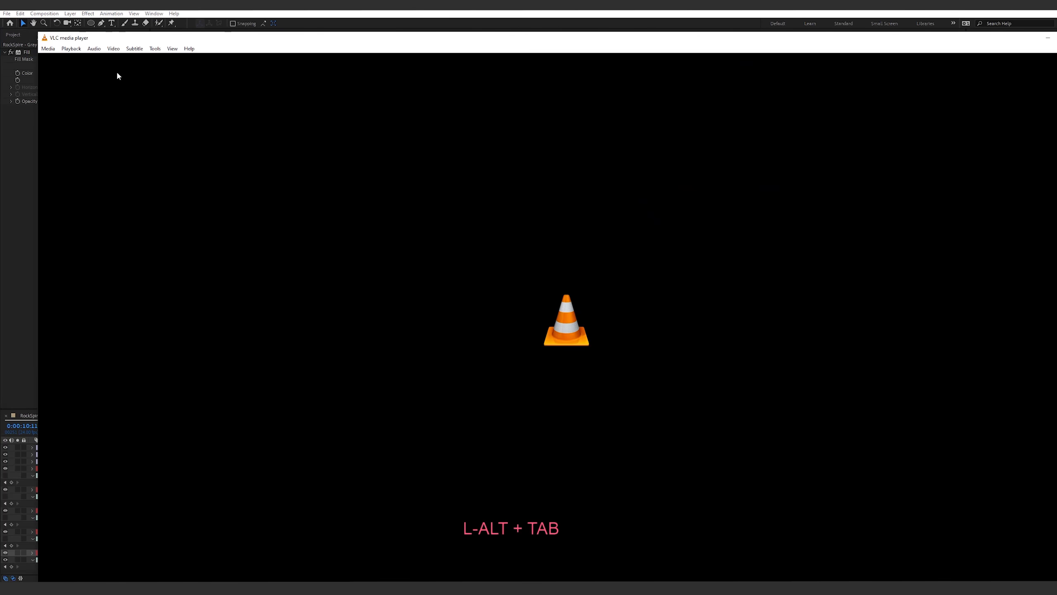
{"action": "left_click_drag", "start_coordinate": [39, 33], "coordinate": [517, 236]}
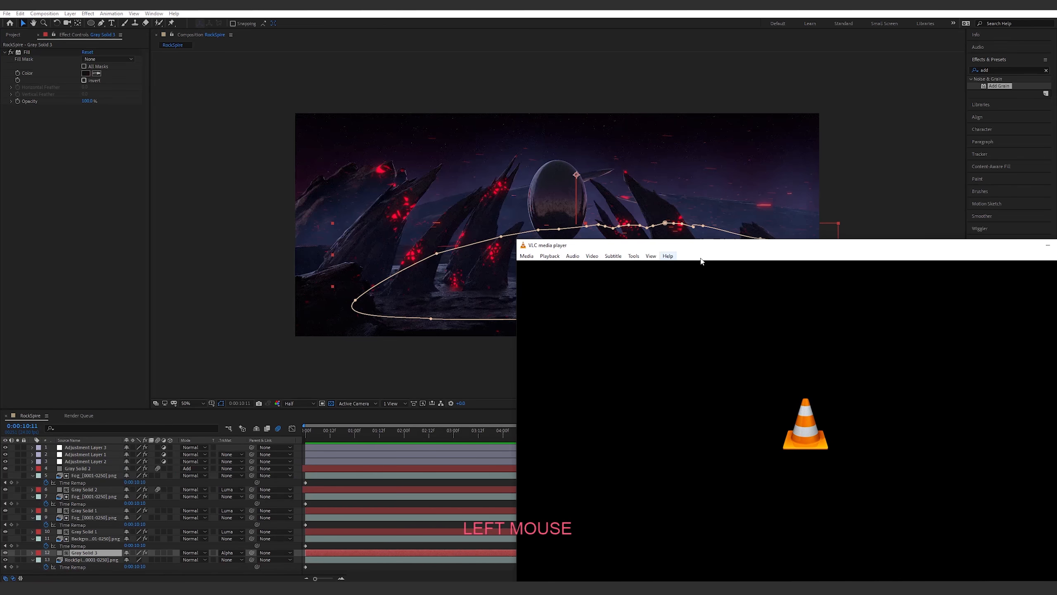
{"action": "left_click_drag", "start_coordinate": [746, 244], "coordinate": [449, 105]}
{"action": "key", "text": "space"}
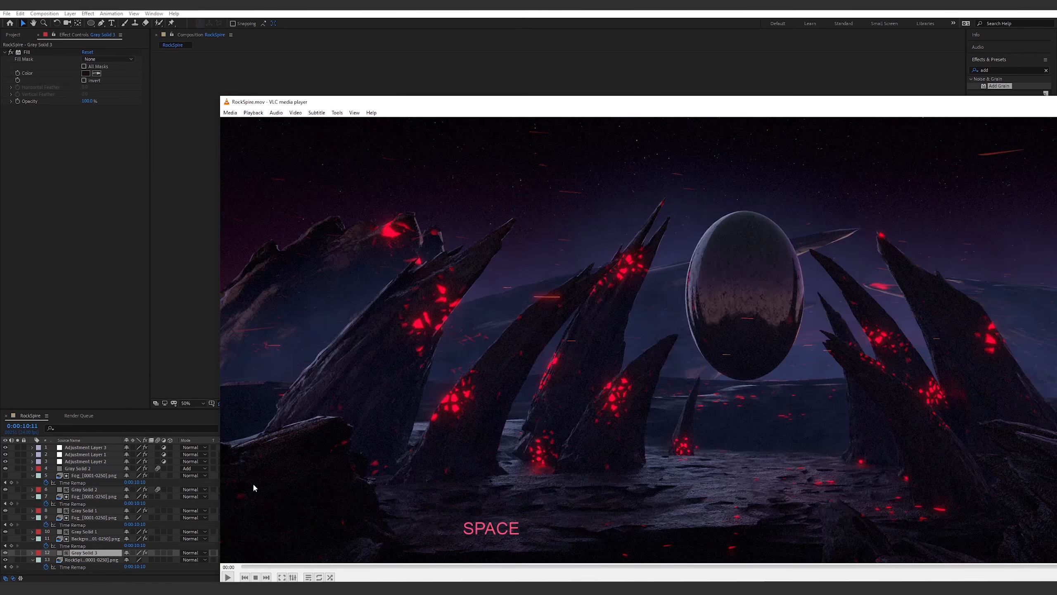
{"action": "left_click_drag", "start_coordinate": [652, 111], "coordinate": [484, 41]}
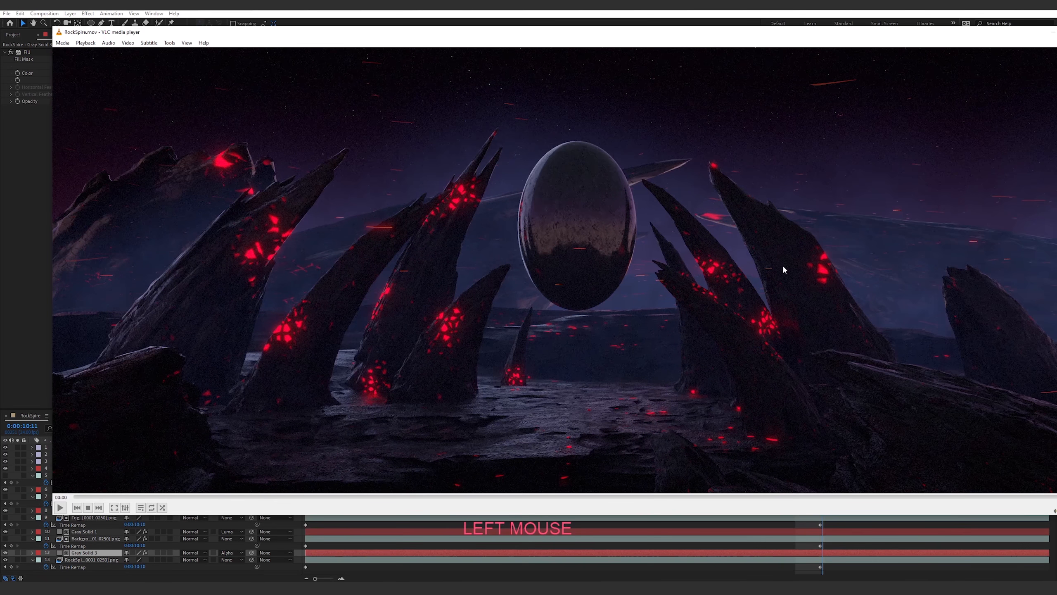
{"action": "left_click_drag", "start_coordinate": [618, 38], "coordinate": [666, 52]}
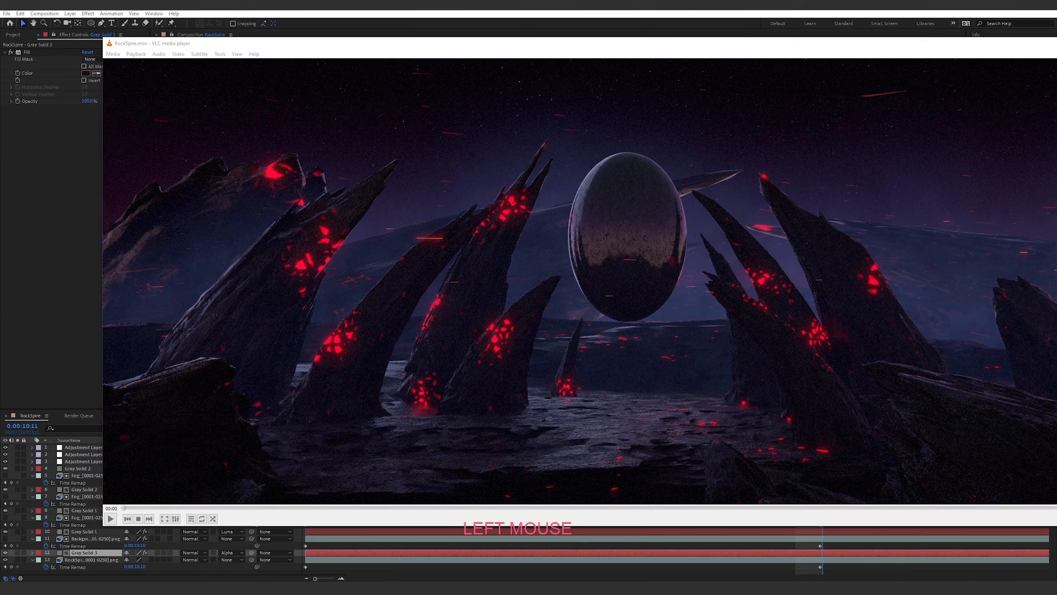
Switch to Adobe Media Encoder and add the rendered RockSpire.mov to the encoding queue.
{"action": "key", "text": "d"}
{"action": "left_click_drag", "start_coordinate": [197, 186], "coordinate": [197, 108]}
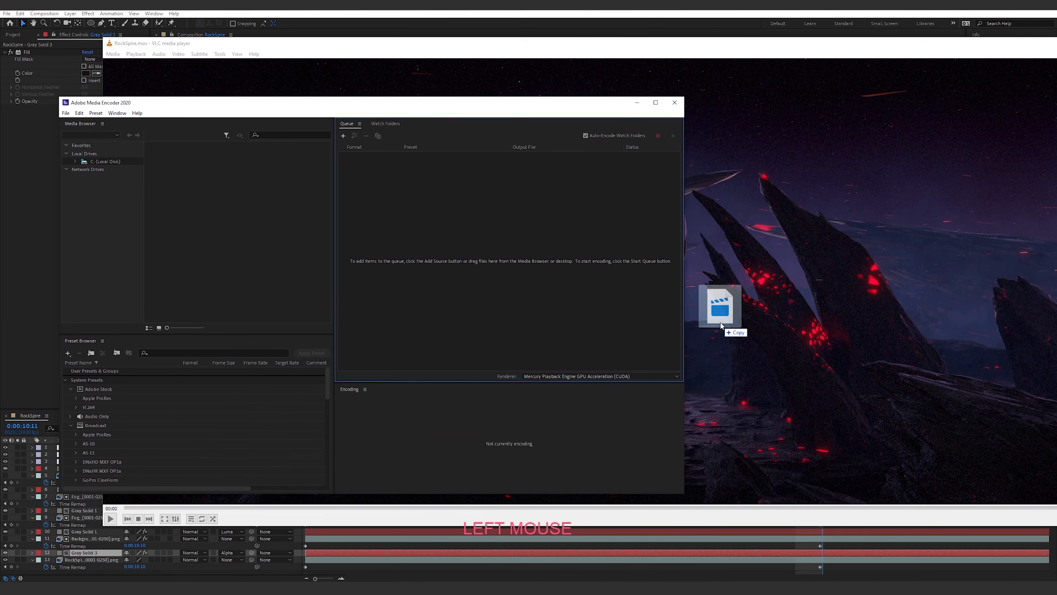
{"action": "left_click_drag", "start_coordinate": [721, 325], "coordinate": [388, 193]}
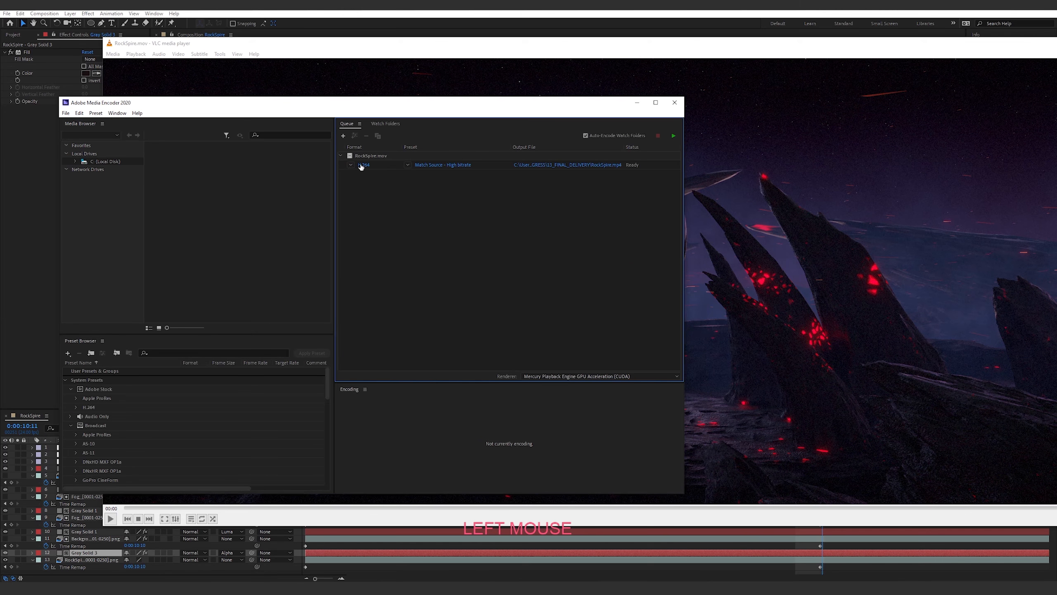
Choose the YouTube 2160p 4K Ultra HD preset for the H.264 output and start encoding the queue.
{"action": "left_click", "coordinate": [407, 165]}
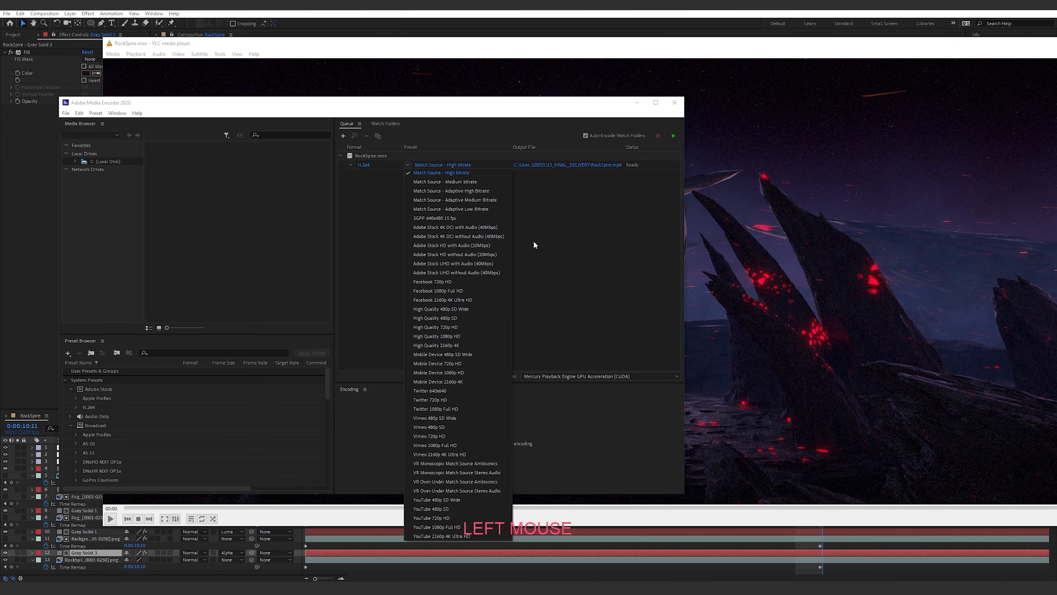
{"action": "left_click", "coordinate": [437, 536]}
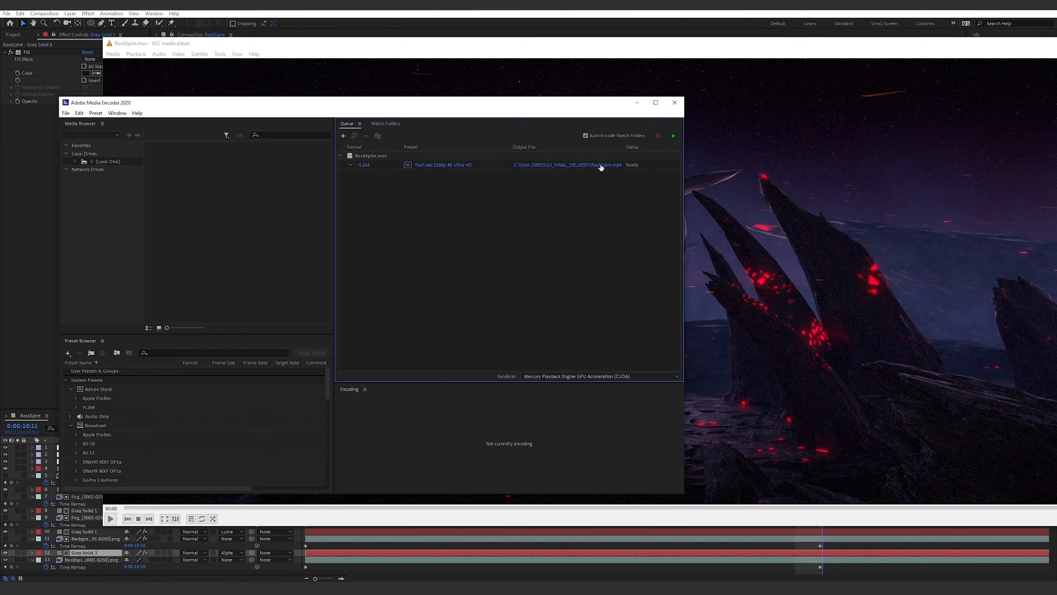
{"action": "left_click", "coordinate": [674, 136]}
Compare the exported RockSpire video with the full-resolution composition at 0:00:10:11 by switching repeatedly between their windows.
{"action": "key", "text": "space"}
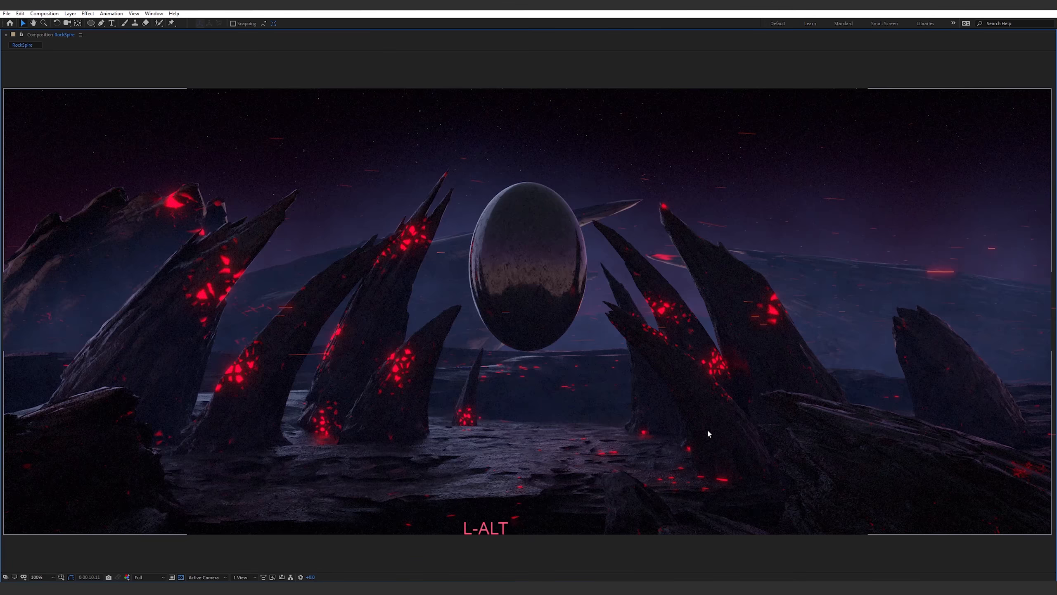
{"action": "key", "text": "alt+Tab"}
{"action": "key", "text": "alt+Tab"}
{"action": "key", "text": "alt+Tab"}
{"action": "key", "text": "alt+Tab"}
{"action": "key", "text": "alt+Tab"}
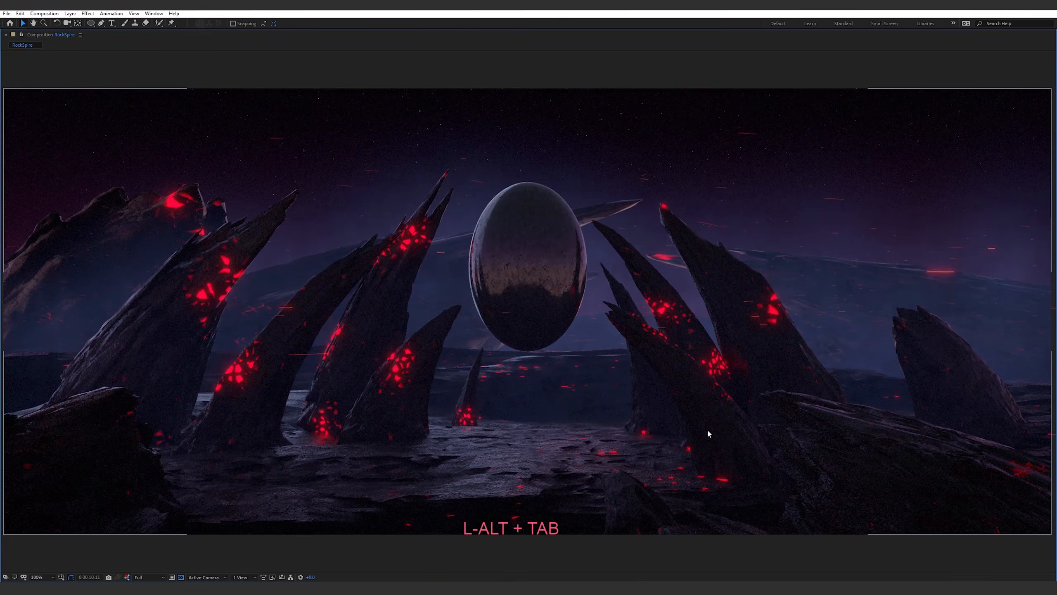